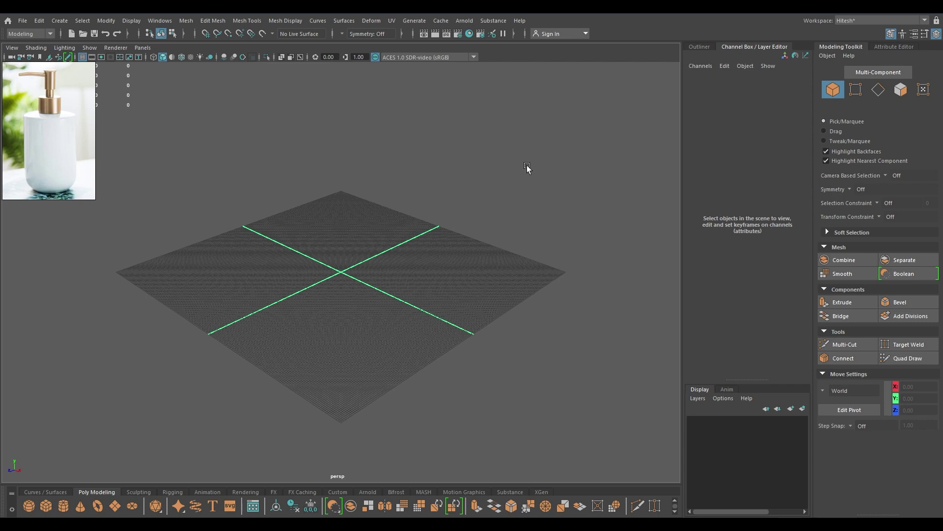
Create a polygon cylinder at the origin as the base for the soap dispenser's bottle body
right_click_drag(326, 255, 410, 223, "alt")
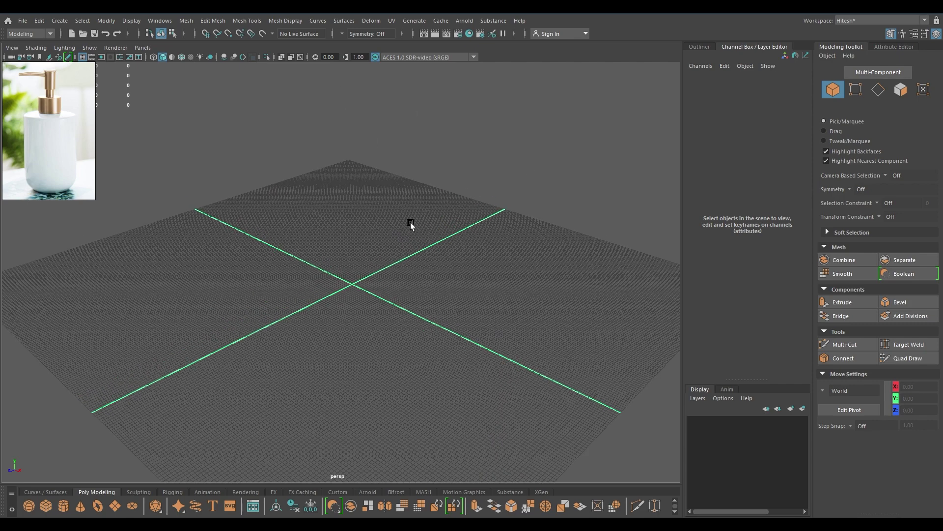
middle_click_drag(411, 223, 414, 238, "alt")
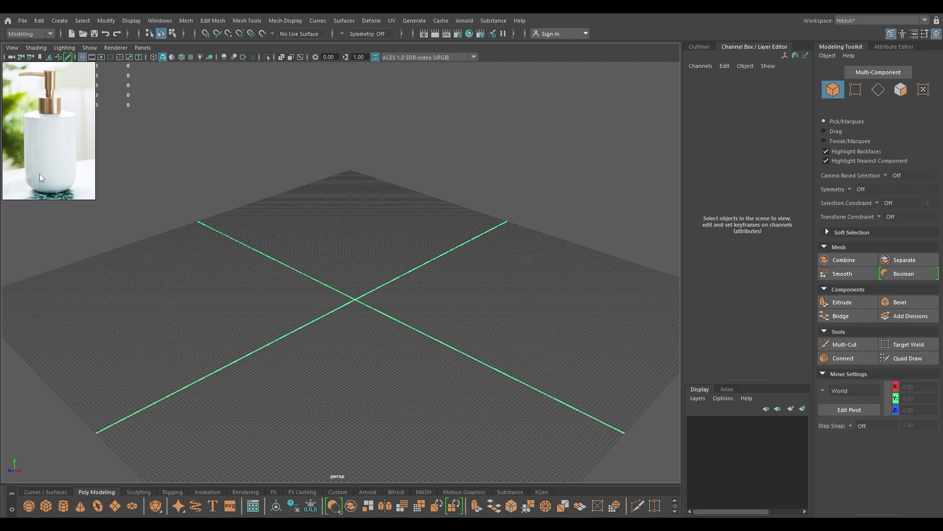
left_click_drag(329, 284, 351, 280, "alt")
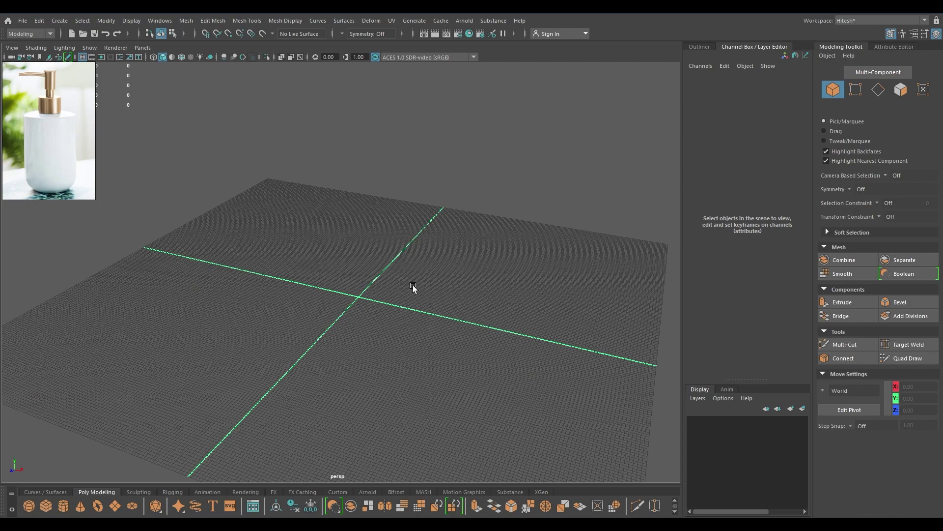
left_click_drag(413, 287, 39, 132, "alt")
mouse_move(334, 268)
left_mouse_down("alt")
mouse_move(273, 227)
mouse_move(289, 259)
mouse_move(345, 279)
left_mouse_up("alt")
right_click_drag(424, 178, 369, 178, "shift")
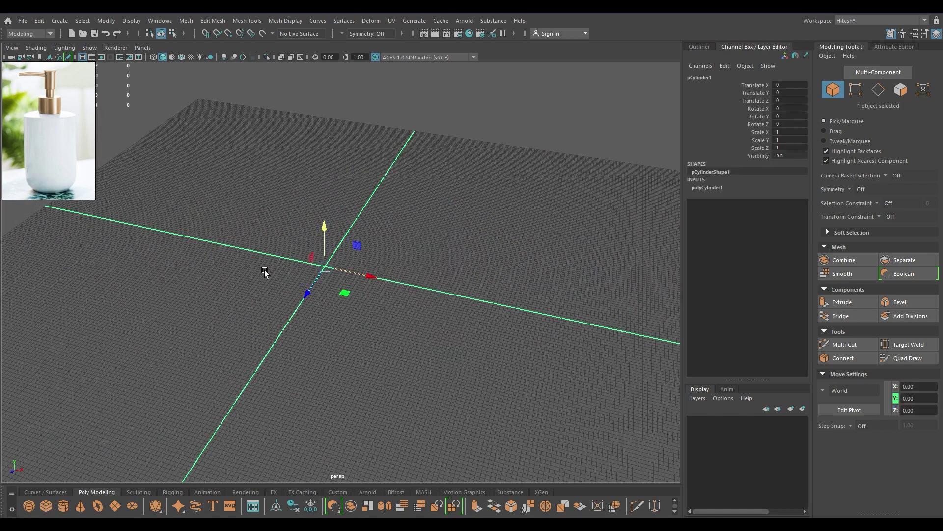
key("f")
Enlarge the cylinder to a radius of about 1.11 and set its height to 3.5
left_click_drag(403, 290, 443, 275, "alt")
right_click_drag(442, 275, 375, 206, "alt")
left_click_drag(403, 299, 442, 206, "alt")
key("t")
left_click_drag(470, 142, 492, 153)
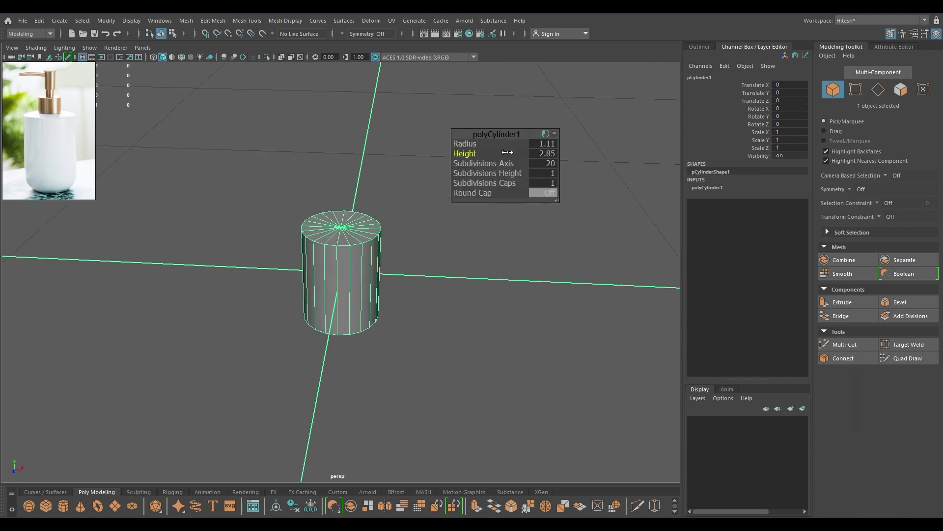
left_click_drag(258, 212, 521, 153, "alt")
left_click_drag(463, 152, 506, 185)
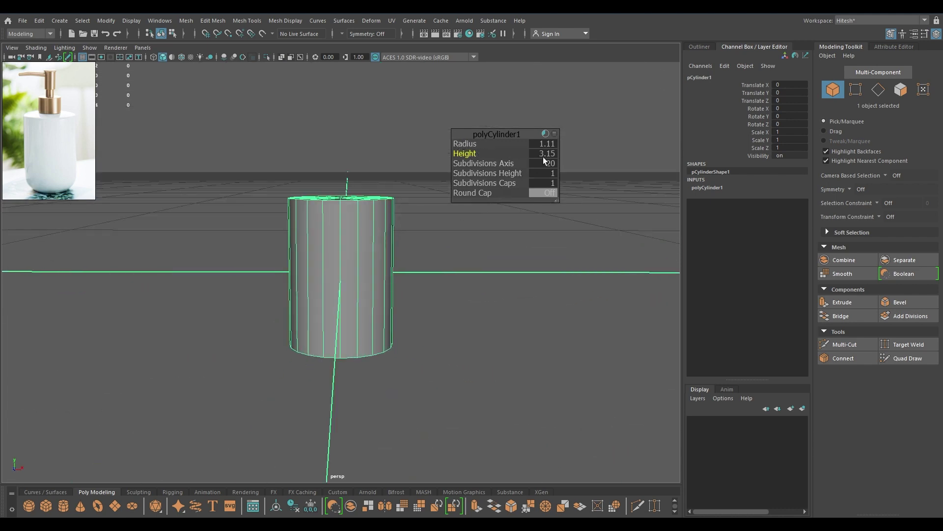
type("5")
key("Return")
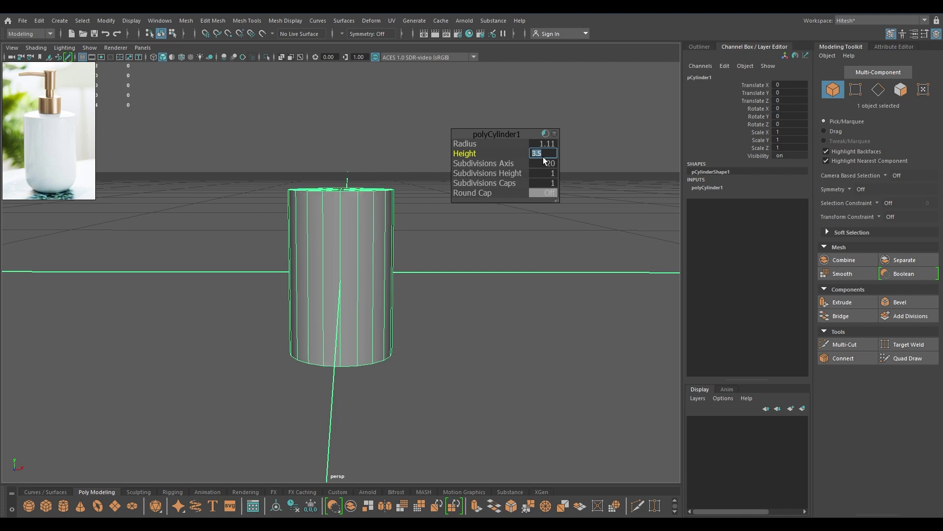
Set the cylinder's radius to 1.2
left_click_drag(539, 92, 457, 140, "alt")
left_click(550, 144)
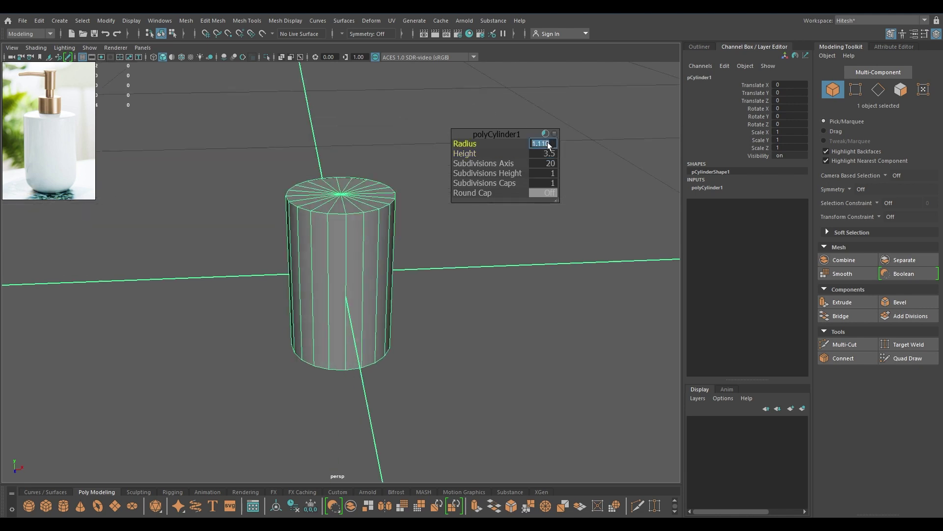
type("1.2")
key("Return")
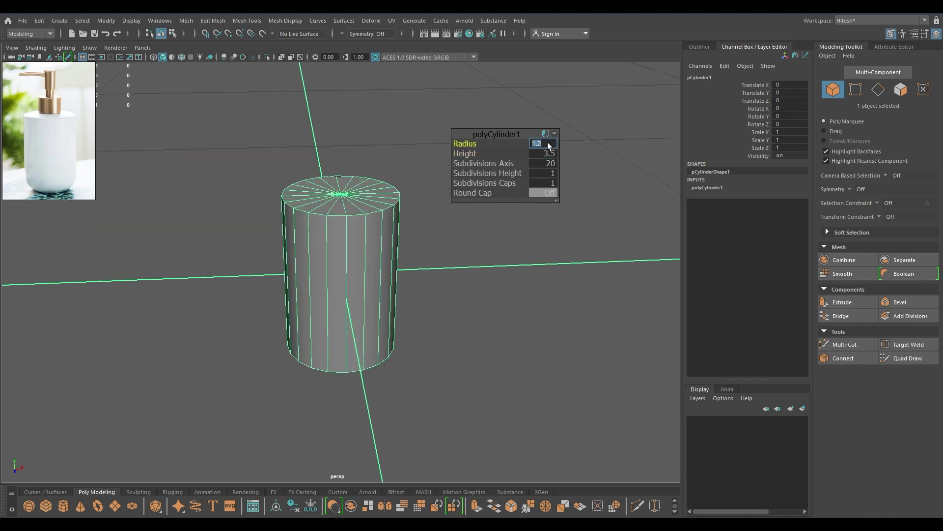
key("w")
Bevel the cylinder's bottom rim edge loop with 4 segments and a fraction of 0.4
left_click_drag(523, 131, 423, 195, "alt")
right_click(451, 160)
right_click_drag(450, 126, 449, 128)
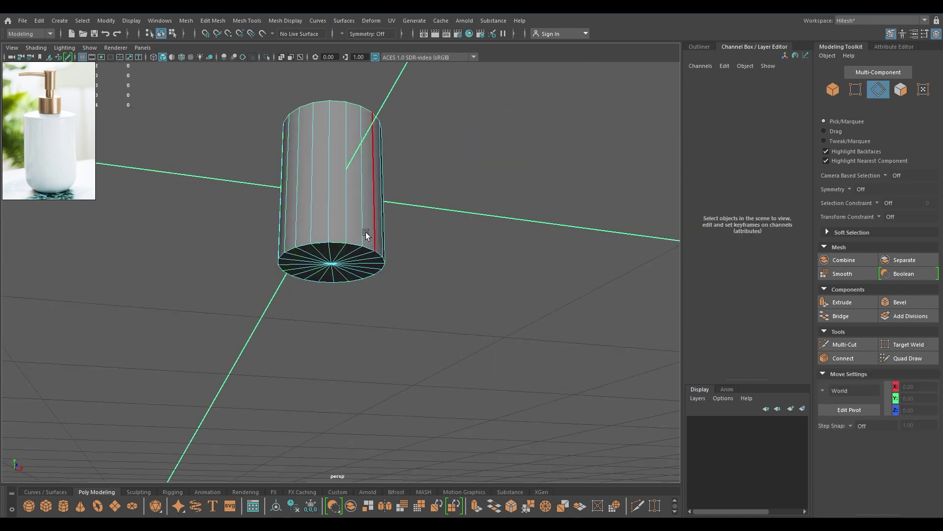
double_click(337, 244)
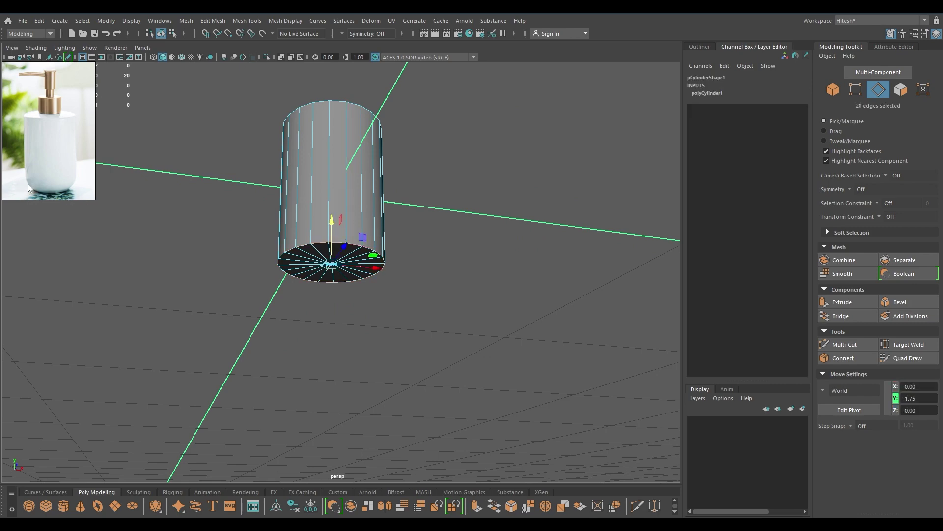
key("ctrl+b")
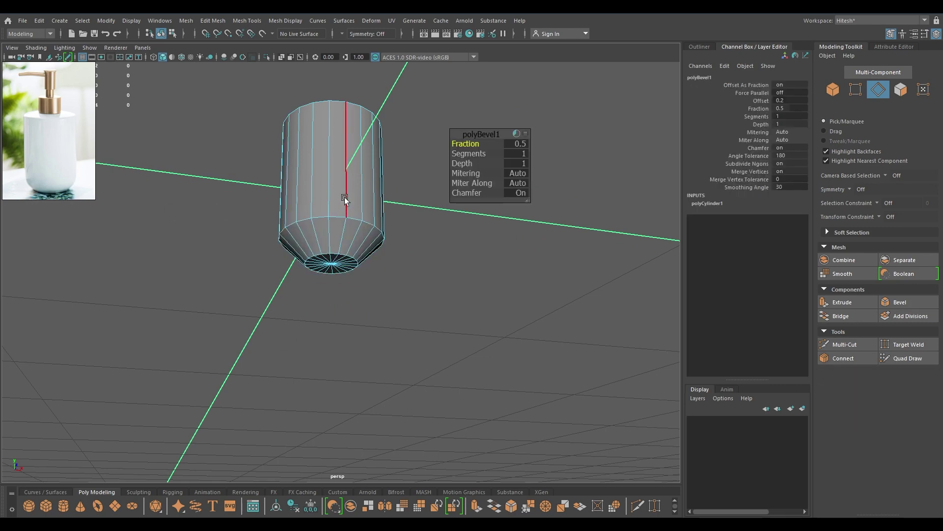
left_click_drag(289, 210, 351, 173, "alt")
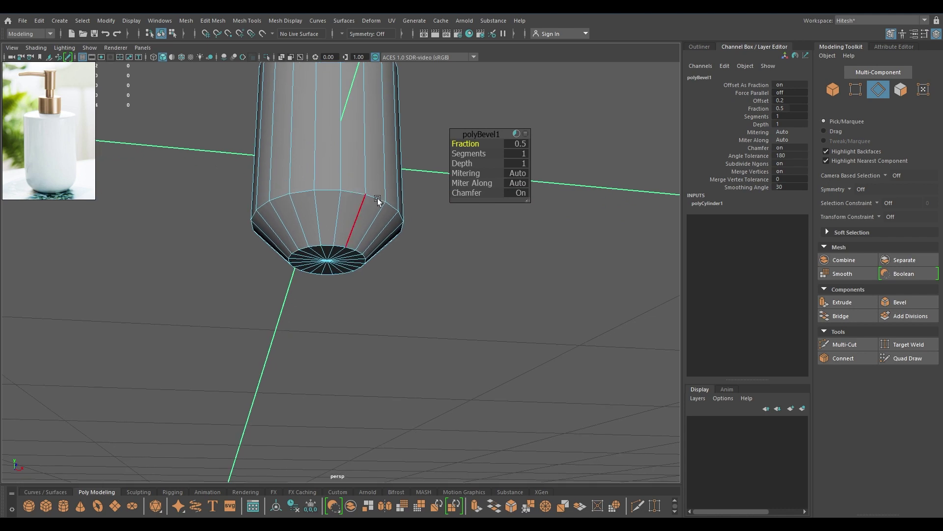
mouse_move(469, 154)
left_mouse_down()
mouse_move(506, 157)
mouse_move(469, 143)
left_mouse_up()
scroll(296, 160, "down", 2)
left_click_drag(295, 159, 304, 180, "alt")
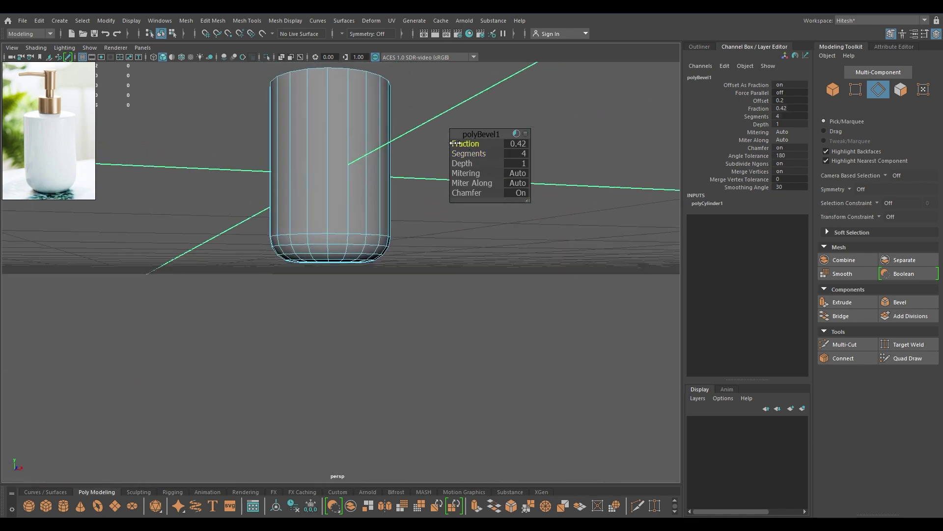
left_click_drag(464, 142, 326, 166)
key("w")
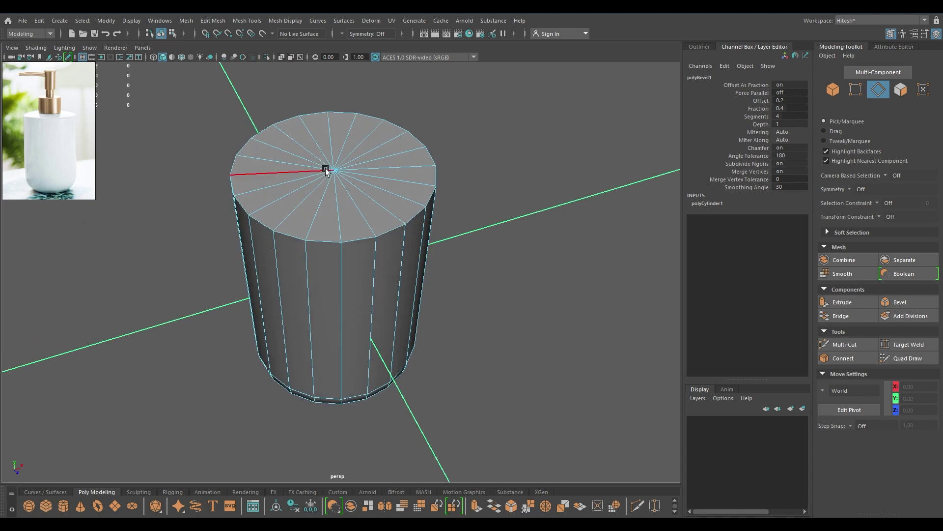
Bevel the cylinder's top rim edge loop with Chamfer off, 3 segments and a fraction of 0.5
right_click_drag(326, 166, 320, 138)
double_click(312, 240)
key("ctrl+b")
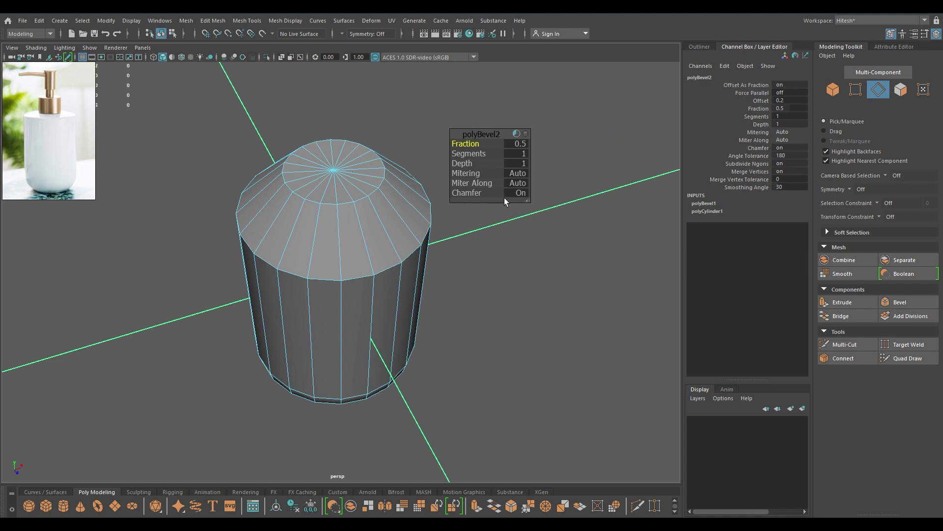
left_click(519, 193)
left_click_drag(316, 209, 333, 212, "alt")
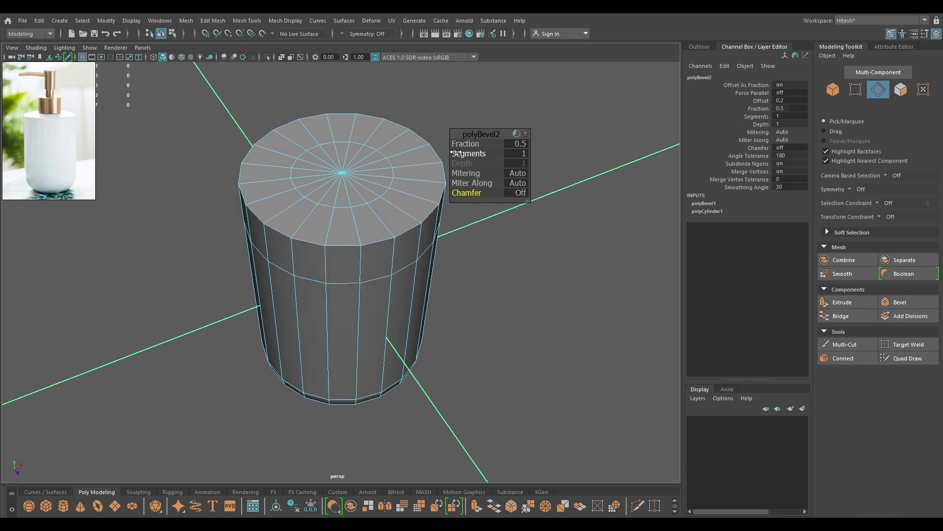
left_click_drag(467, 142, 448, 142)
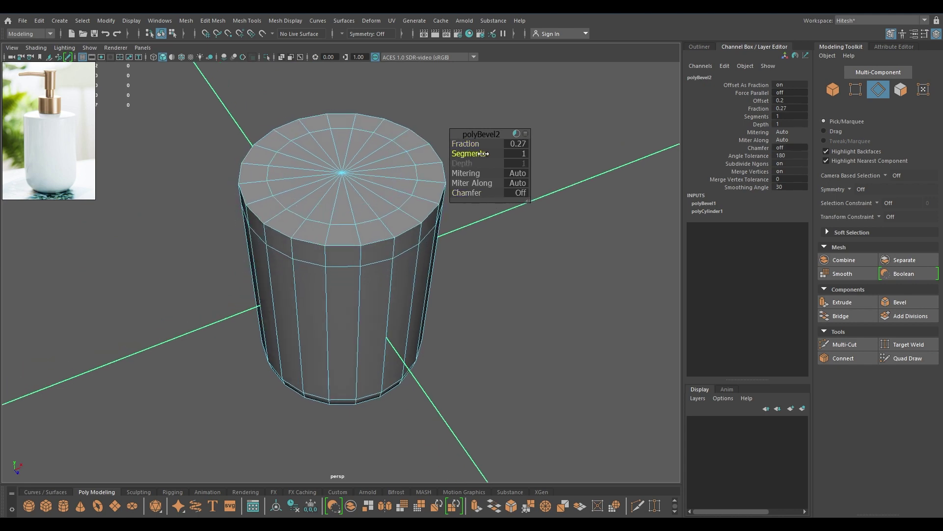
left_click_drag(519, 158, 557, 159)
left_click_drag(464, 142, 477, 140)
left_click_drag(391, 193, 382, 183, "alt")
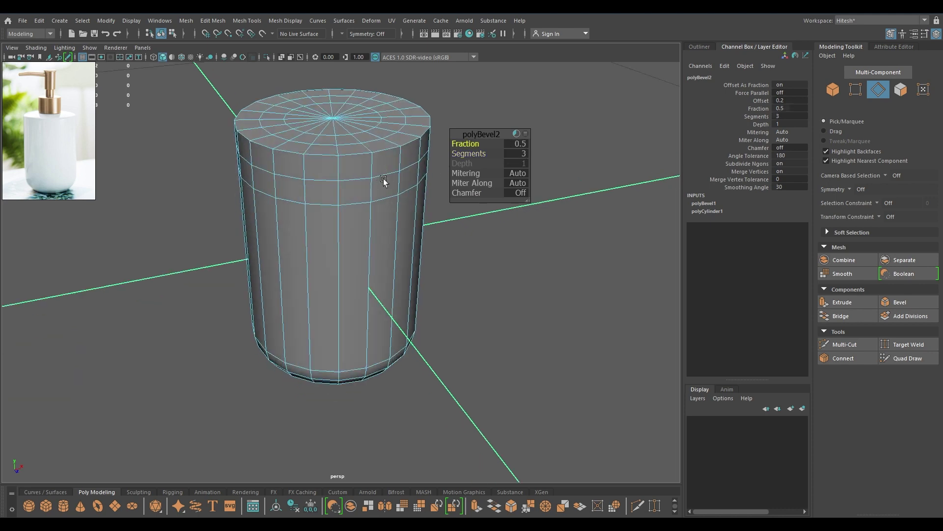
Delete the two bevel edge loops running around the side of the body below the top rim
key("w")
double_click(323, 181)
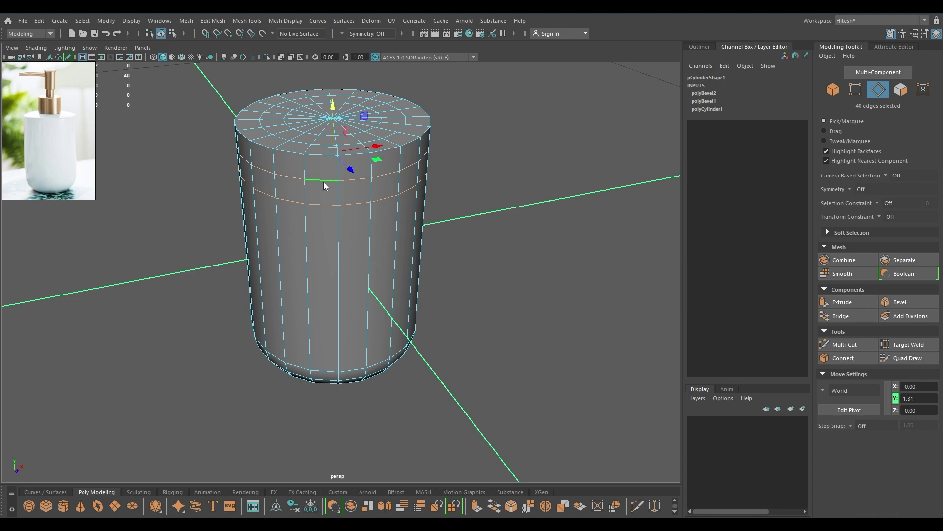
key("Delete")
left_click_drag(323, 182, 362, 230, "alt")
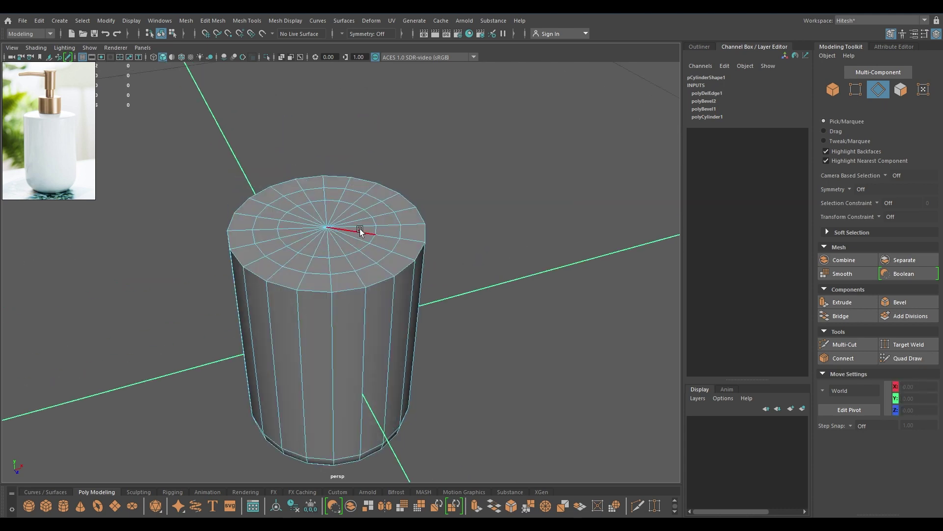
Select the centre vertex of the top cap and enable soft selection with its falloff limited to the cap
right_click_drag(340, 211, 309, 215)
left_click(327, 221)
left_click_drag(344, 238, 307, 220, "alt")
key("b")
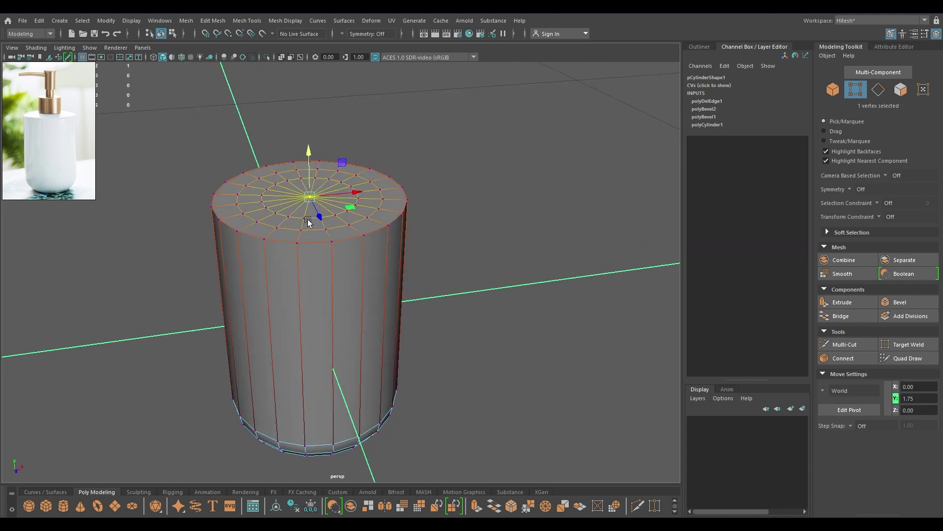
key("b")
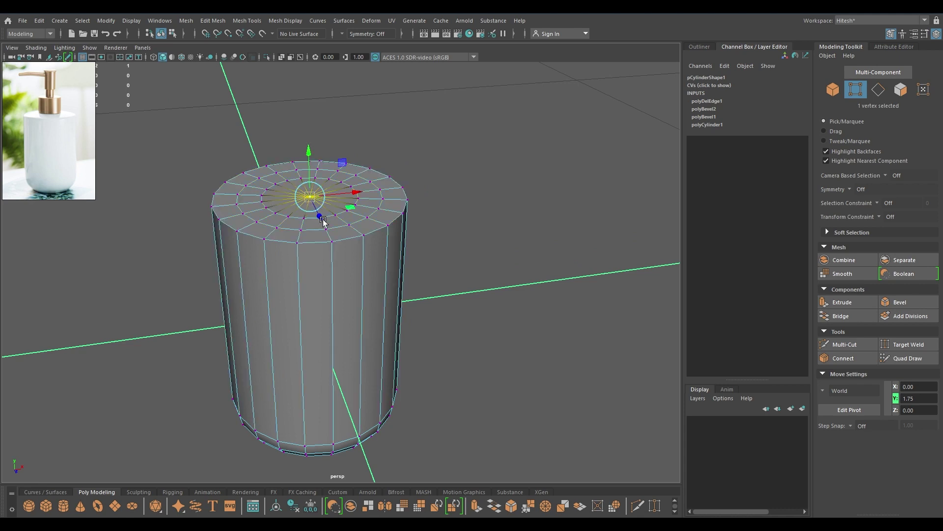
left_click_drag(323, 219, 353, 274)
left_click_drag(326, 185, 431, 301)
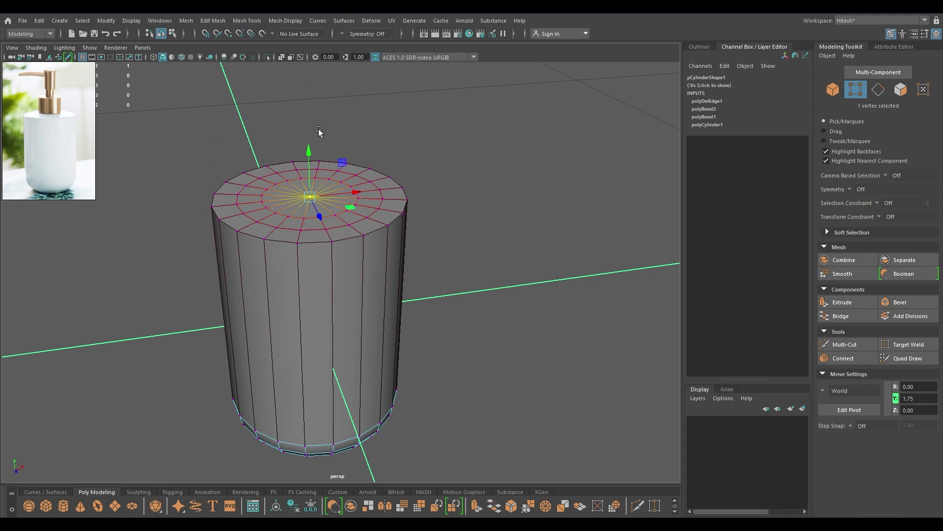
Raise the cap's soft-selected centre vertex to about 1.87 in Y for a slight dome, and return to object mode with nothing selected
scroll(290, 210, "up", 3)
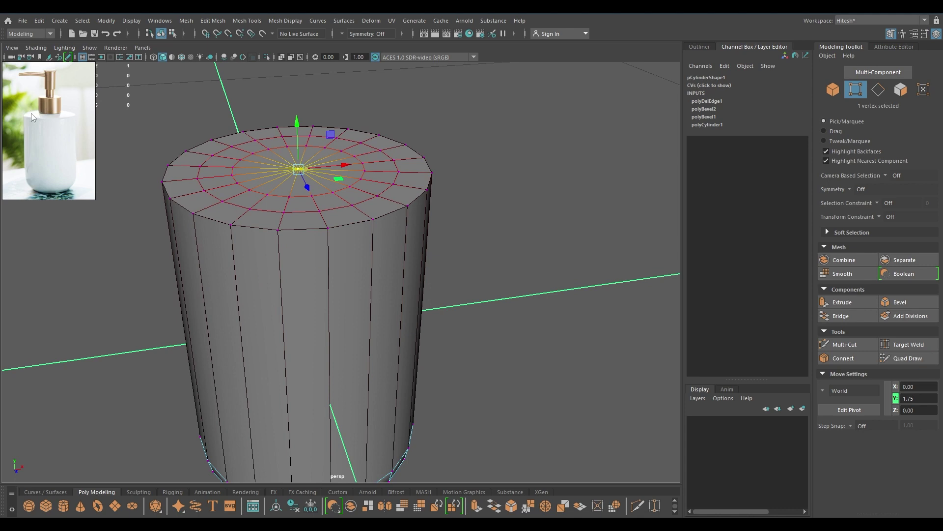
left_click_drag(297, 124, 444, 354)
key("ctrl+z")
left_click_drag(296, 121, 302, 103)
left_click_drag(325, 222, 331, 158, "alt")
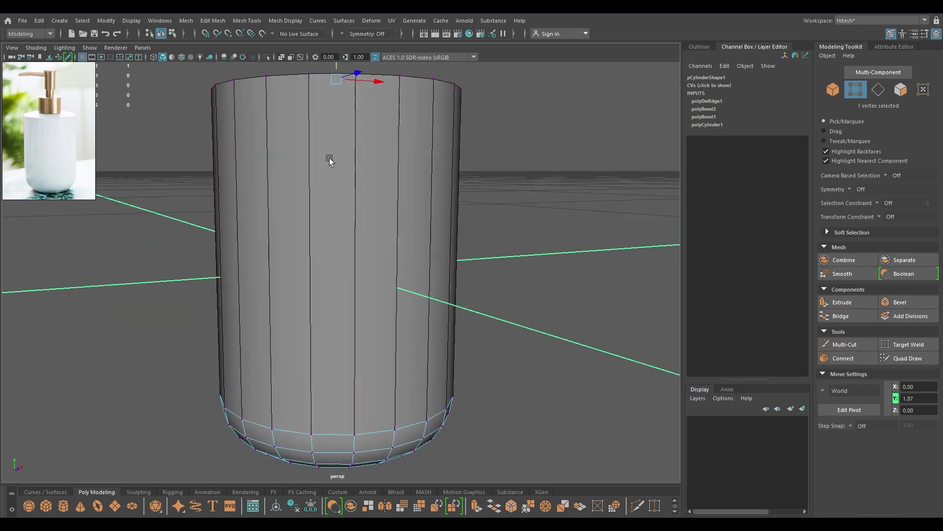
right_click_drag(331, 158, 266, 105, "alt")
left_click_drag(265, 105, 255, 107, "alt")
left_click_drag(318, 120, 316, 117)
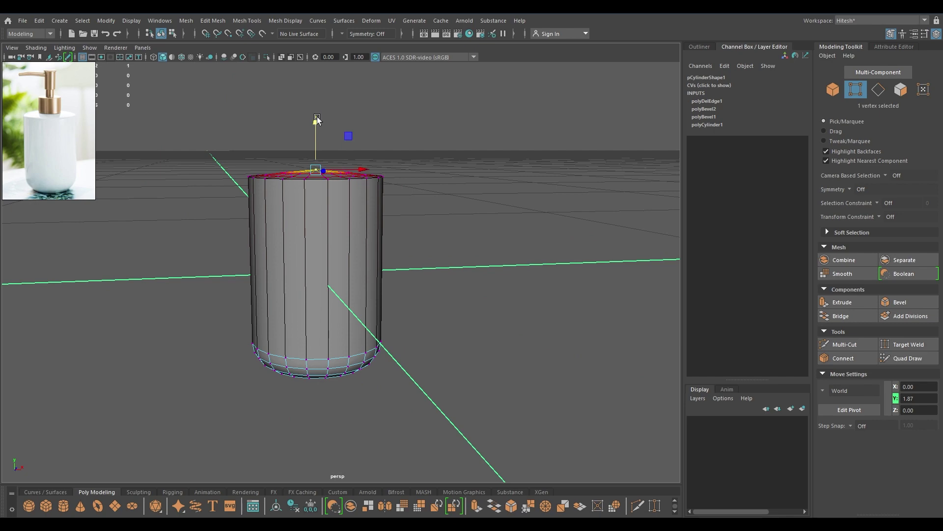
right_click_drag(317, 116, 369, 103)
left_click(369, 103)
left_click_drag(368, 104, 420, 197, "alt")
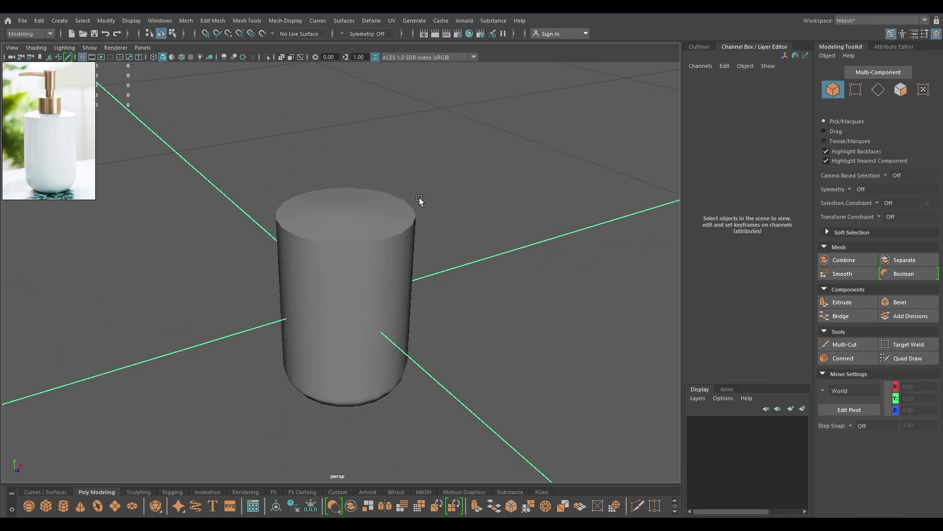
Apply Edit Edge Flow to the outer and inner concentric edge loops on the cylinder's top cap
left_click(386, 202)
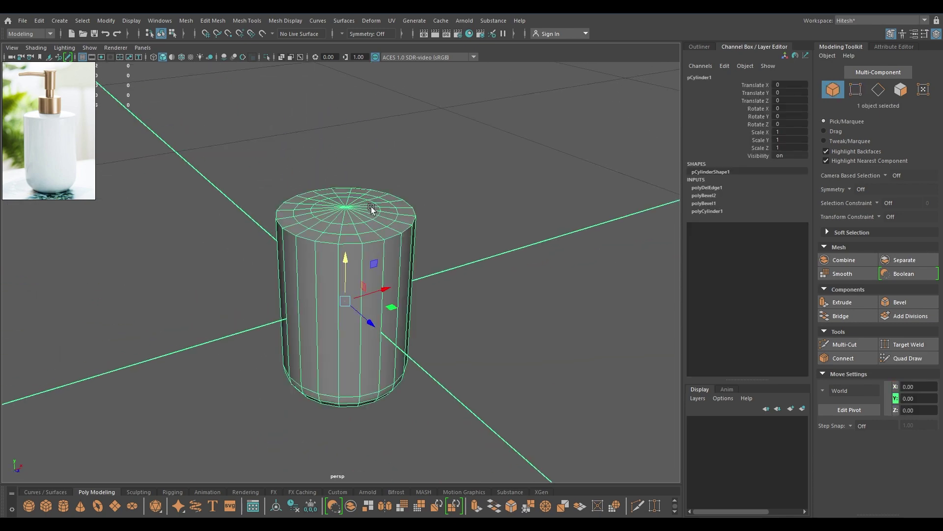
scroll(319, 150, "up", 5)
right_click_drag(320, 152, 321, 117)
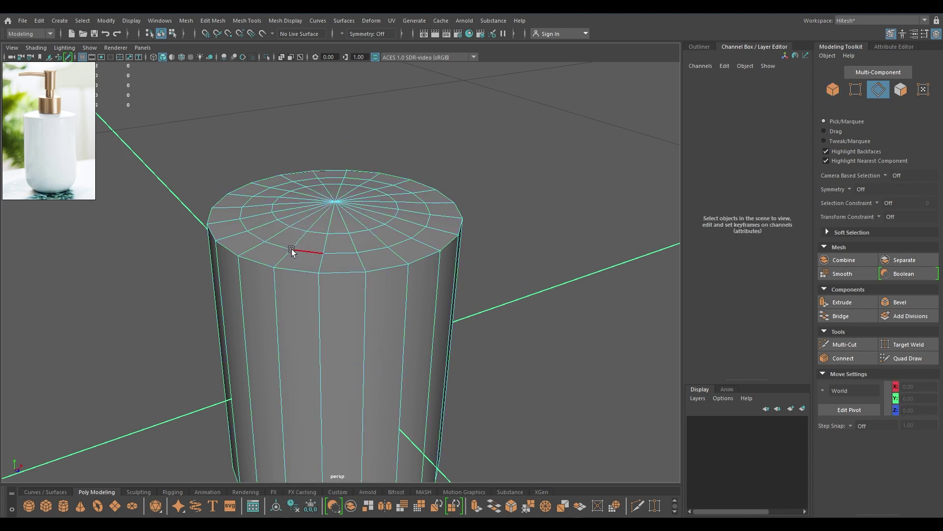
double_click(293, 250)
right_click_drag(293, 250, 289, 347, "shift")
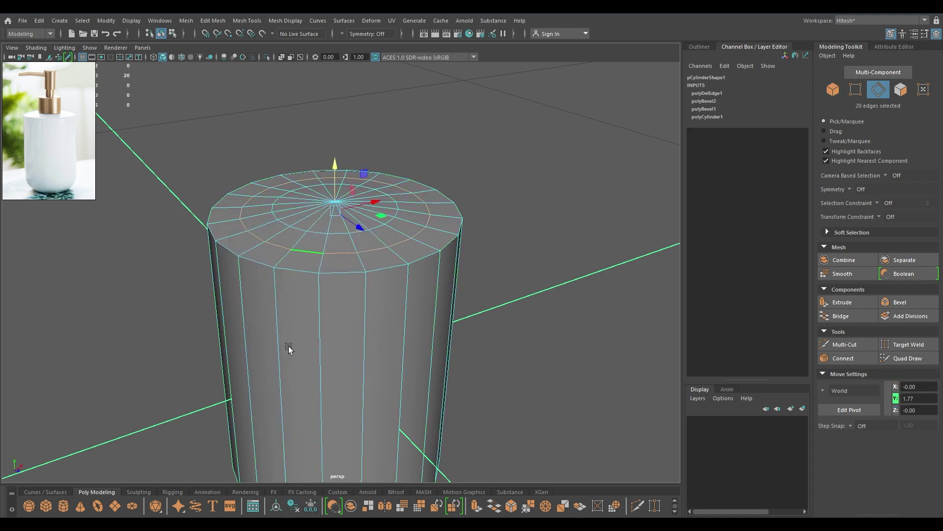
double_click(309, 231)
key("g")
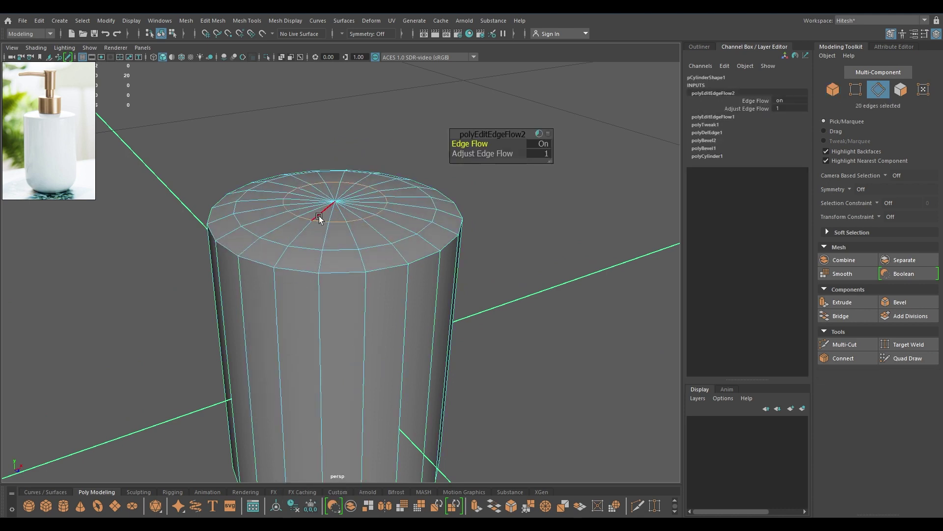
Try a second Edit Edge Flow on the outer concentric loop of the top cap, and undo it
double_click(248, 228)
key("g")
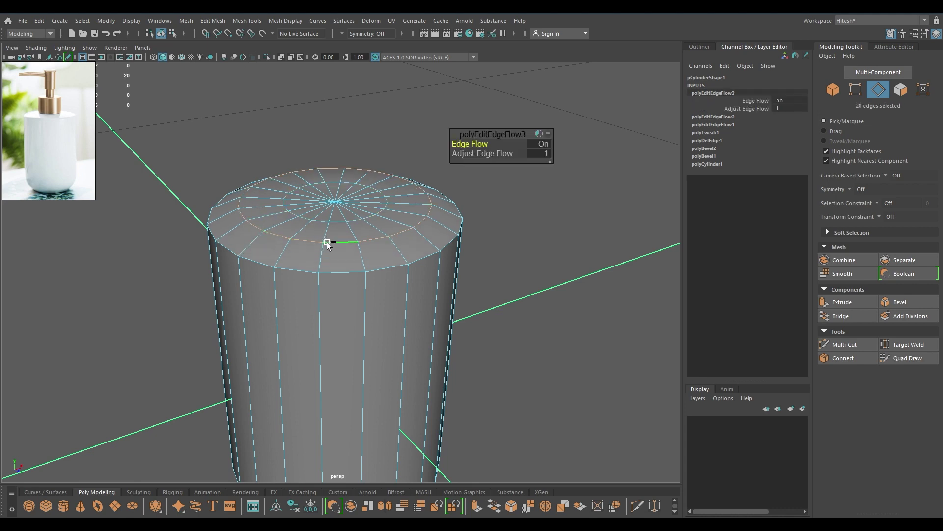
key("ctrl+z")
Move the outer concentric edge loop of the top cap vertically to about 1.83 in Y
key("r")
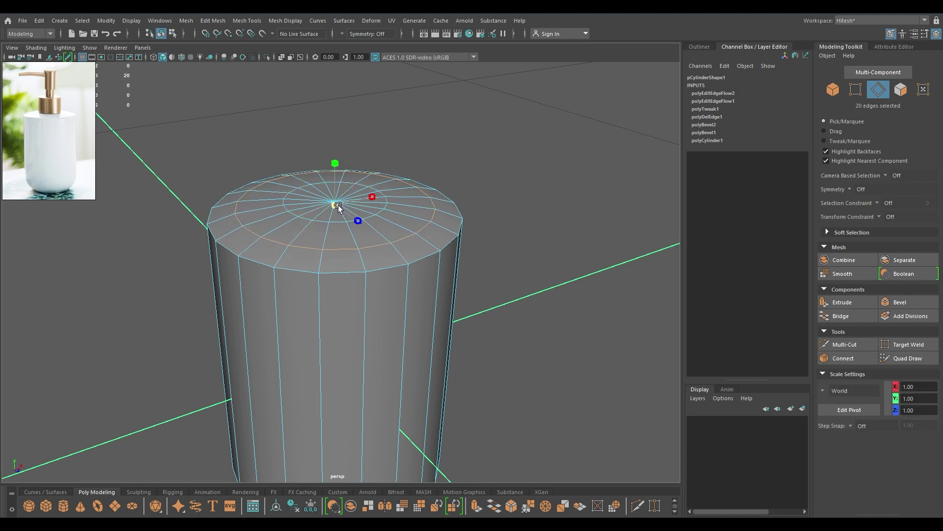
key("w")
left_click_drag(335, 164, 314, 172)
right_click_drag(314, 172, 302, 236, "alt")
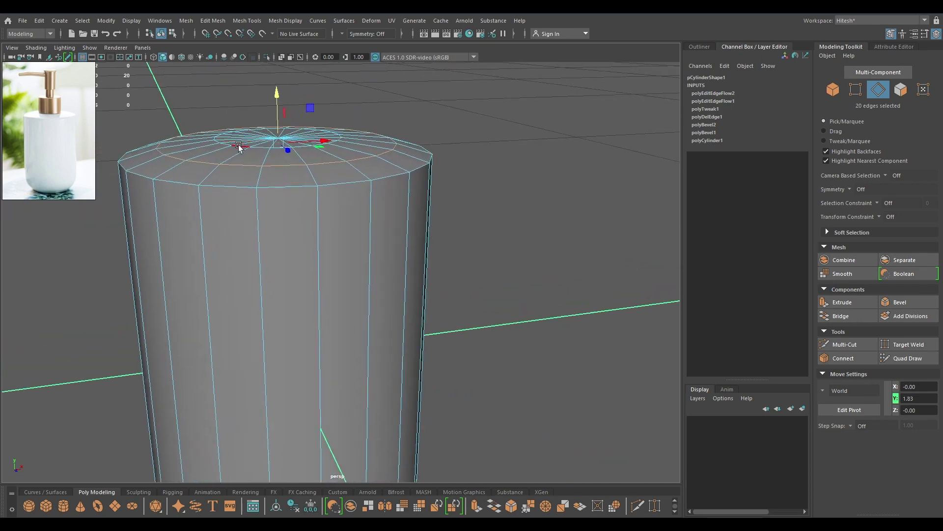
Raise the centre vertex of the cylinder's top cap to about 1.90 in Y and return to object mode with nothing selected
right_click_drag(239, 147, 197, 150)
left_click(276, 138)
key("space")
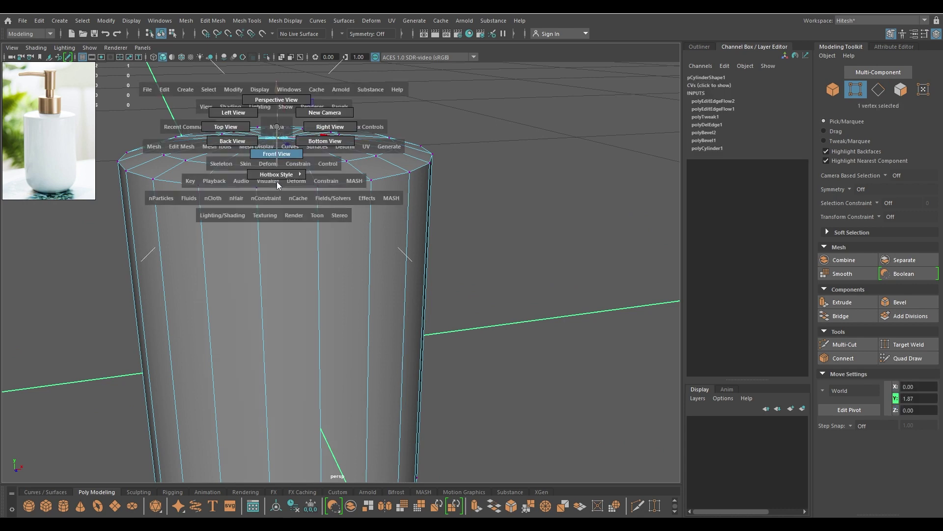
key("space")
left_click_drag(277, 129, 277, 154)
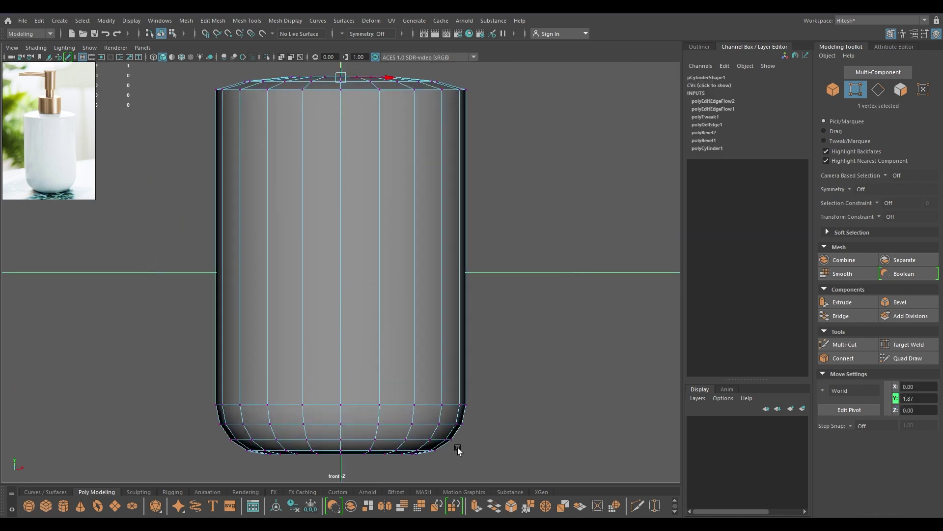
middle_click_drag(311, 69, 339, 202, "alt")
right_click_drag(339, 202, 409, 225, "alt")
middle_click_drag(408, 226, 384, 248, "alt")
right_click_drag(384, 248, 403, 246, "alt")
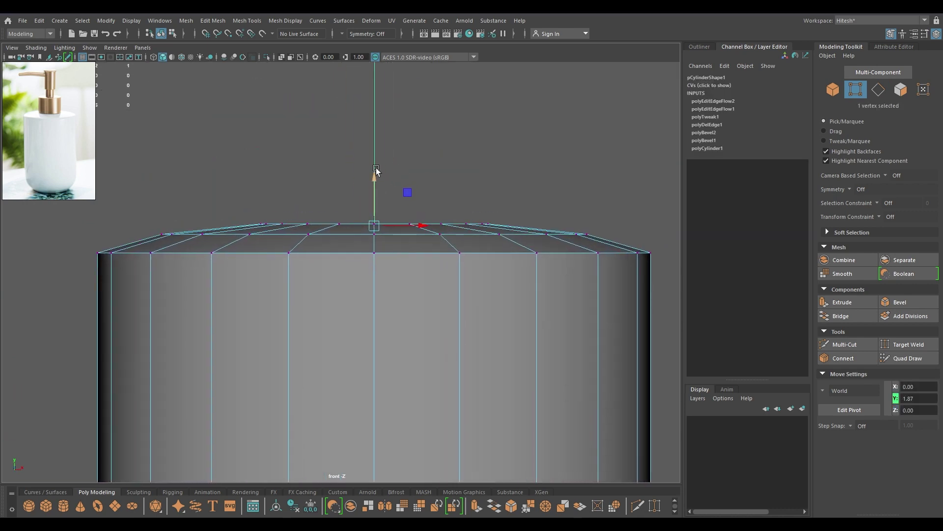
left_click_drag(376, 170, 376, 172)
key("space")
left_click_drag(362, 213, 362, 192)
right_click_drag(362, 194, 323, 152, "alt")
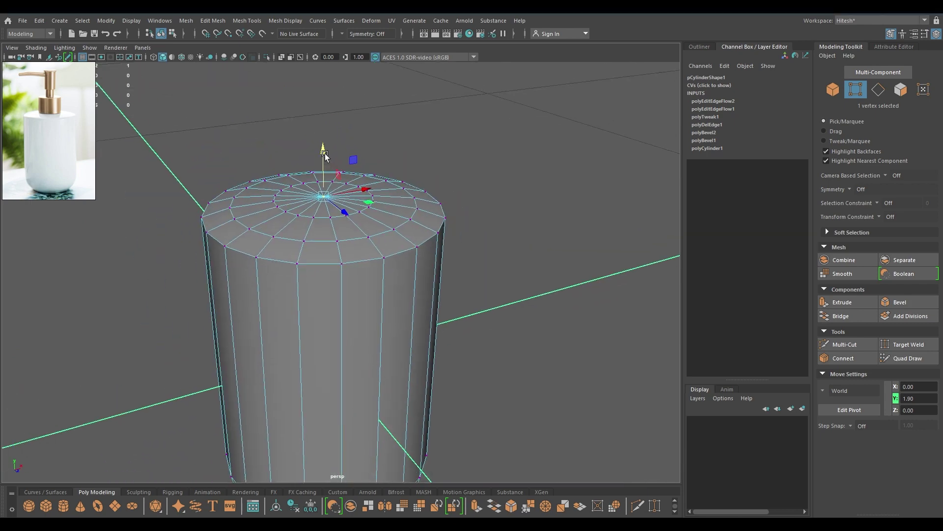
right_click_drag(261, 209, 314, 180)
left_click(387, 145)
Select the 20 innermost faces of the cylinder's top cap and extrude them with an offset of 0.09
scroll(387, 144, "down", 5)
left_click_drag(389, 186, 356, 243, "alt")
scroll(331, 254, "up", 1)
left_click(331, 255)
scroll(381, 322, "up", 3)
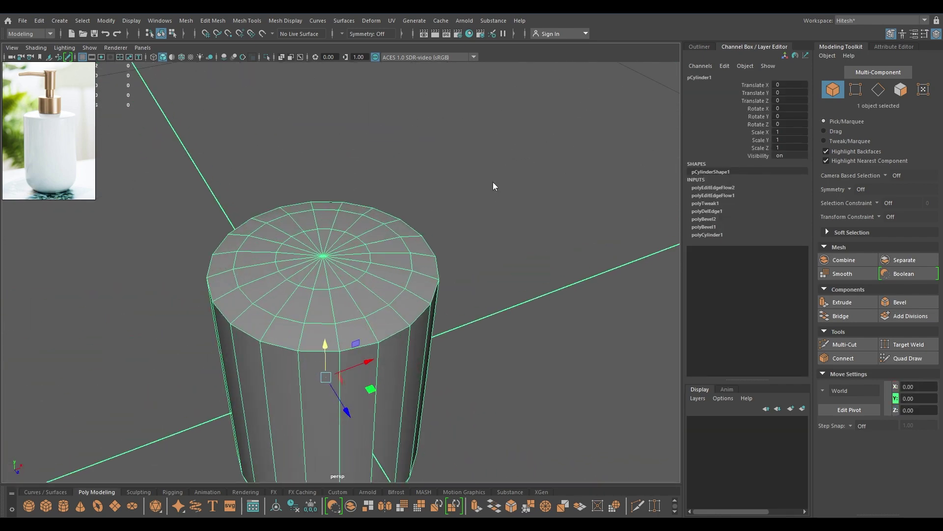
right_click_drag(494, 186, 493, 208)
mouse_move(366, 256)
left_mouse_down()
mouse_move(302, 263)
mouse_move(344, 261)
mouse_move(338, 254)
left_mouse_up()
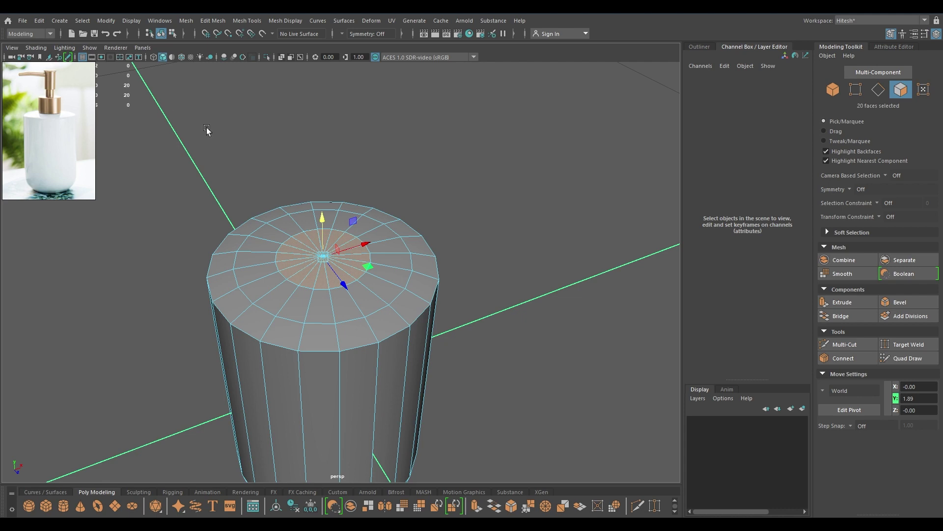
scroll(400, 215, "up", 3)
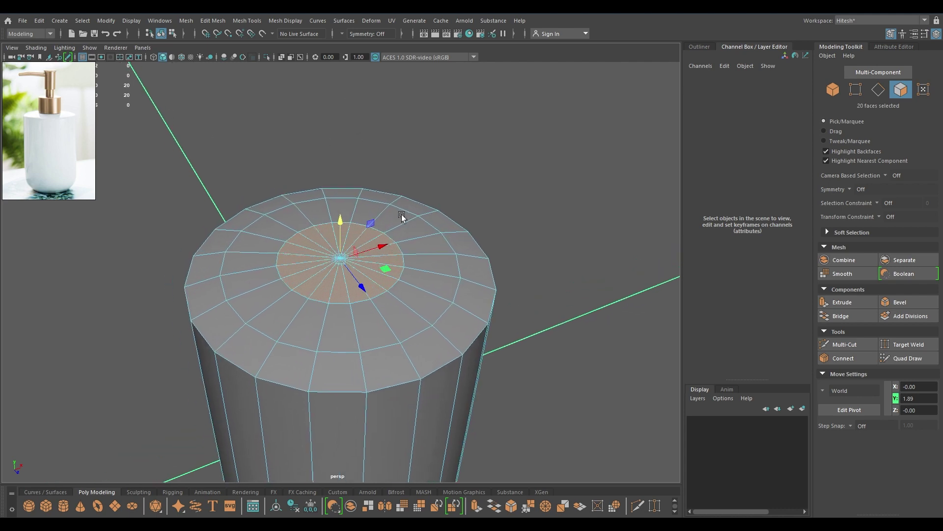
key("ctrl+e")
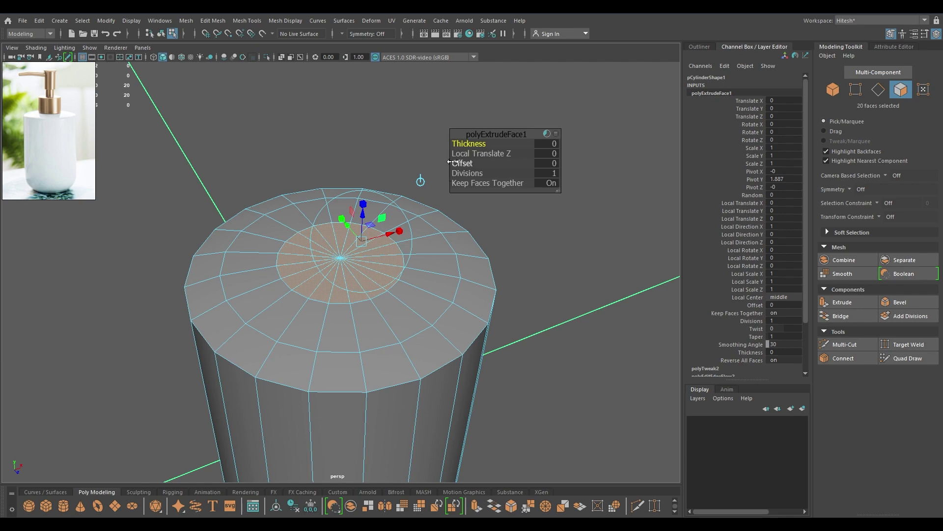
left_click_drag(458, 163, 462, 162)
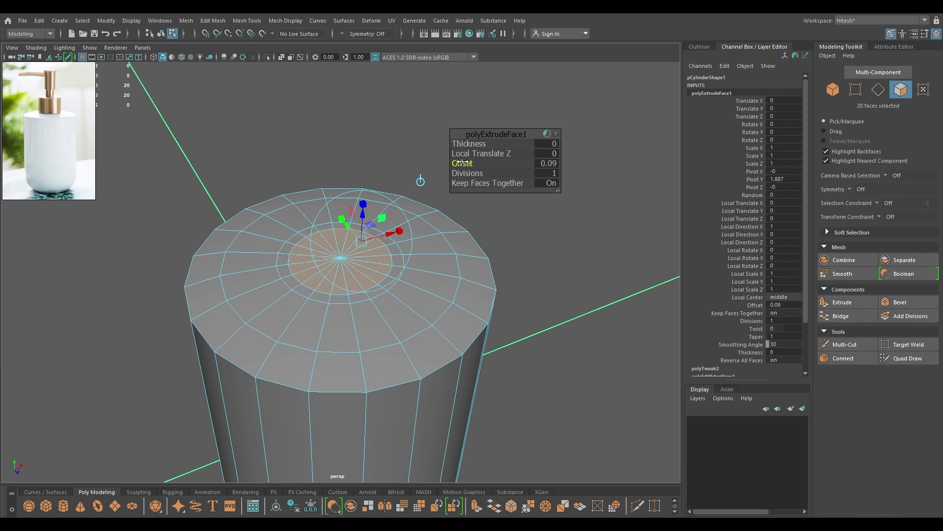
key("w")
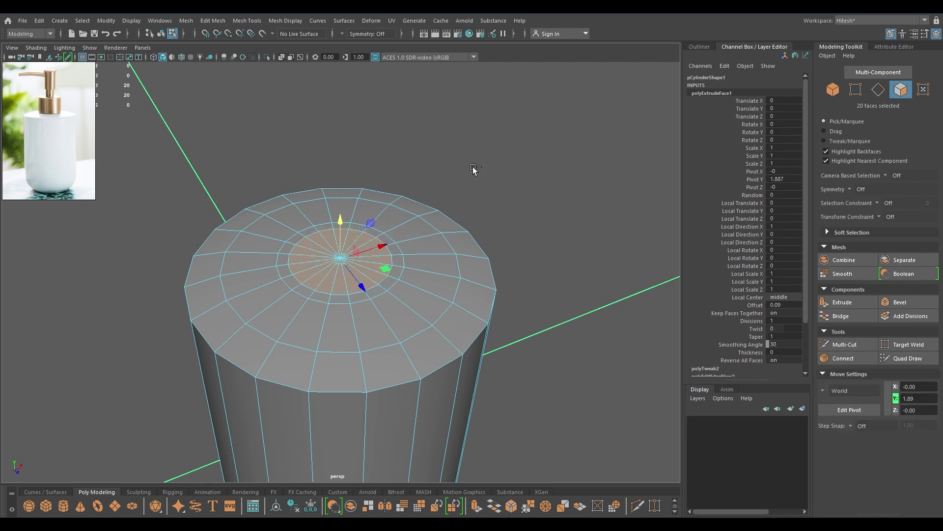
Extrude the inset cap faces upward to about 2.22 in Y as a neck, and delete the neck's top faces
scroll(372, 258, "down", 6)
scroll(323, 240, "up", 4)
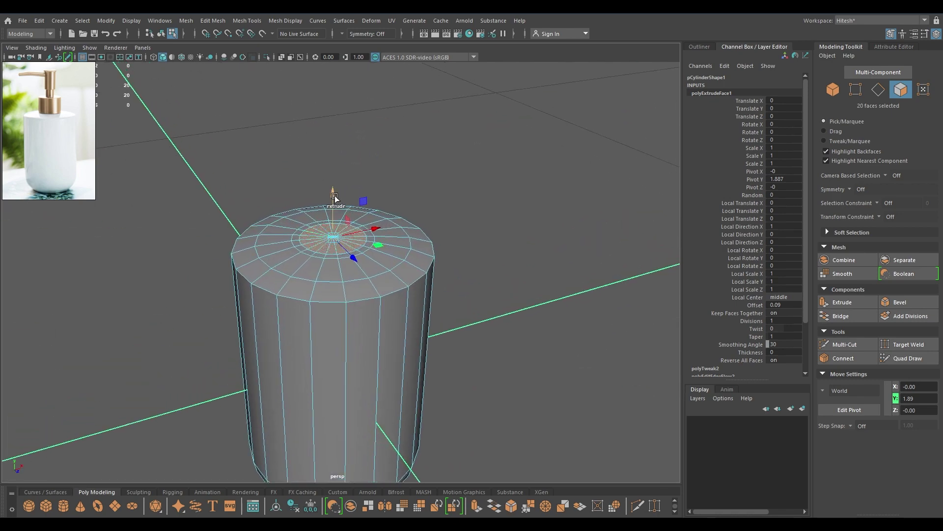
key("ctrl+e")
left_click_drag(334, 195, 333, 170)
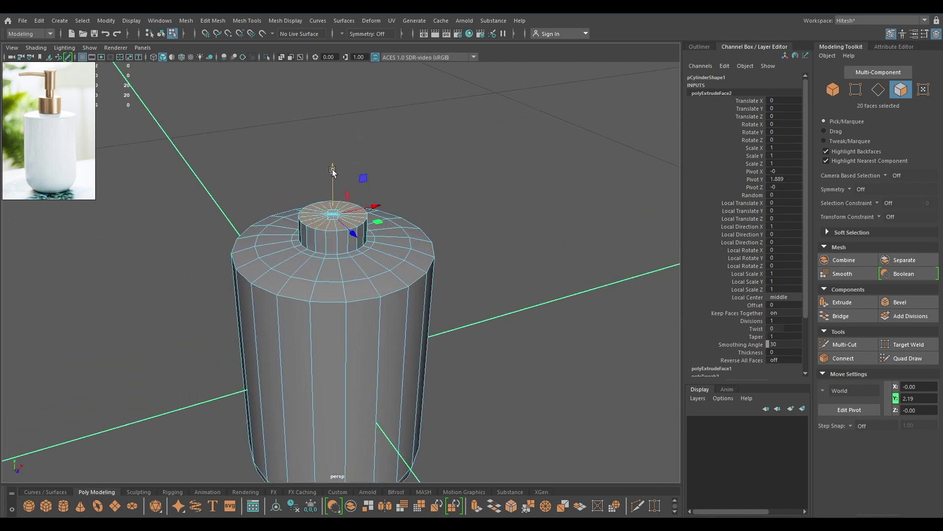
key("r")
key("w")
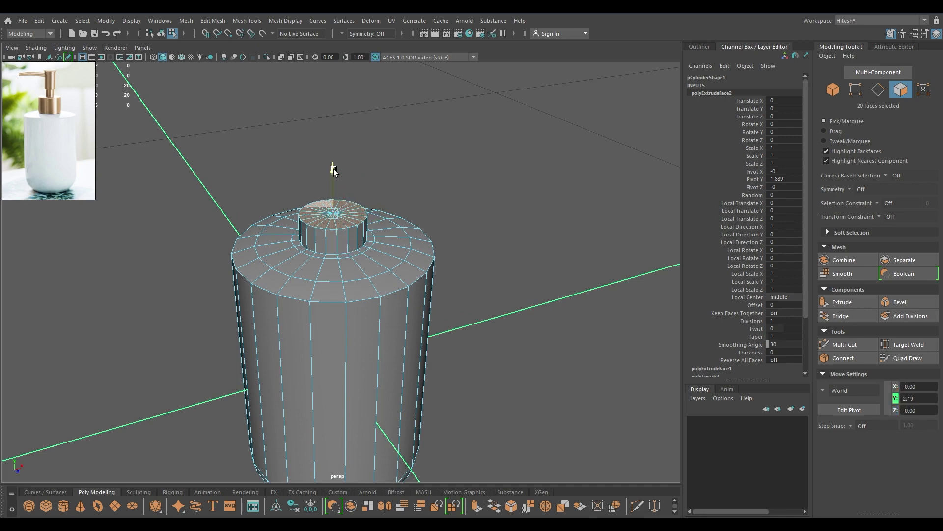
left_click_drag(336, 193, 342, 138, "alt")
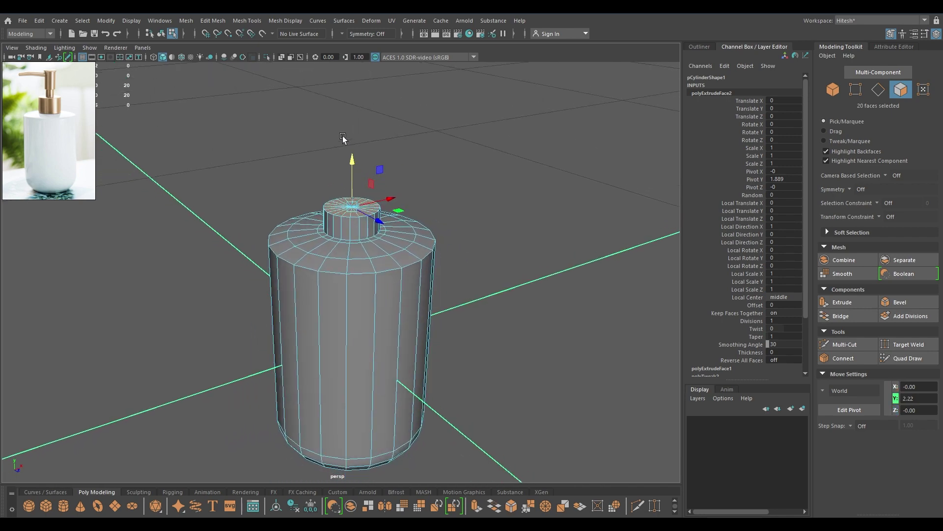
key("Delete")
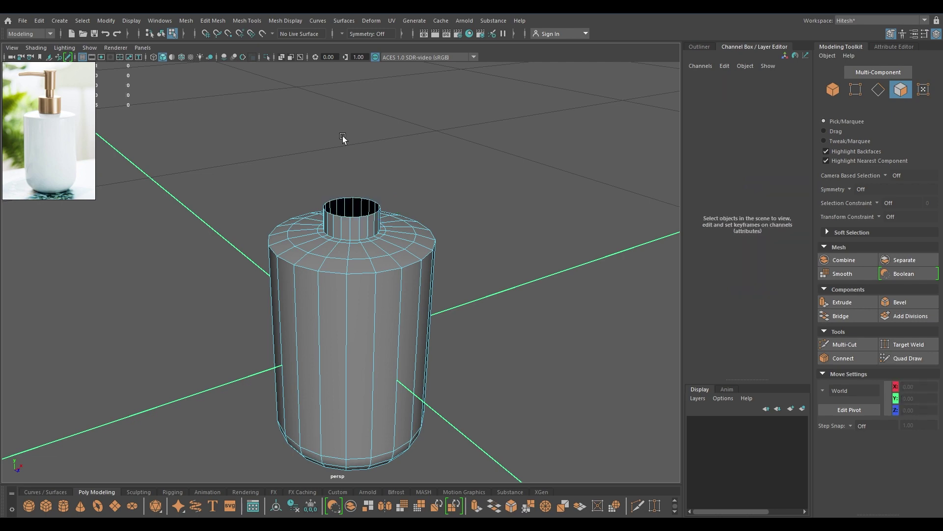
Select the loop of side faces around the neck and extract them as a separate object
left_click_drag(355, 169, 355, 134, "alt")
middle_click_drag(360, 141, 343, 206, "alt")
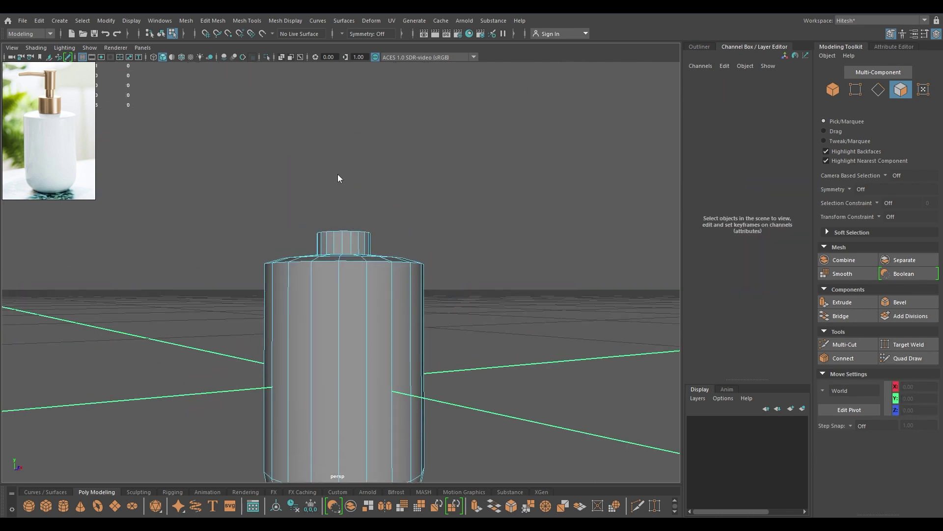
right_click_drag(337, 176, 339, 193)
left_click(348, 247)
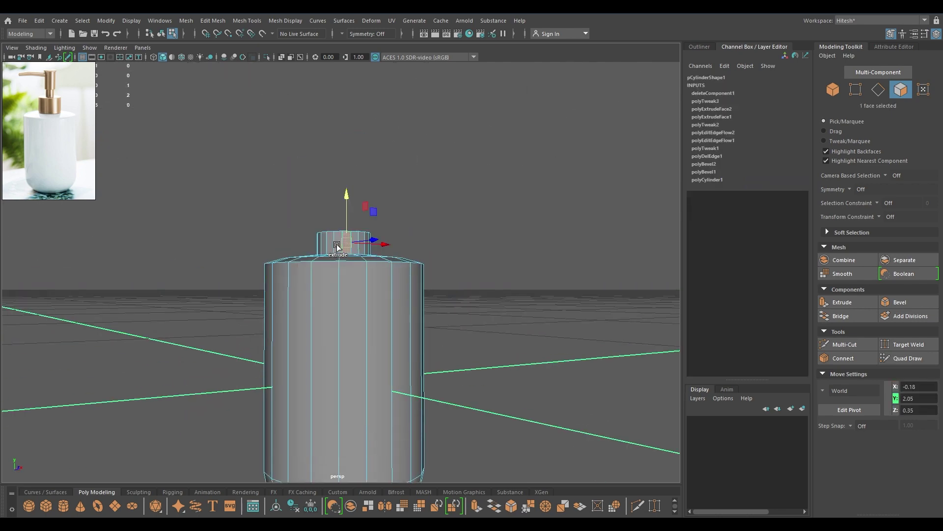
double_click(336, 246)
left_click_drag(336, 246, 373, 209, "alt")
right_click_drag(373, 209, 388, 369, "shift")
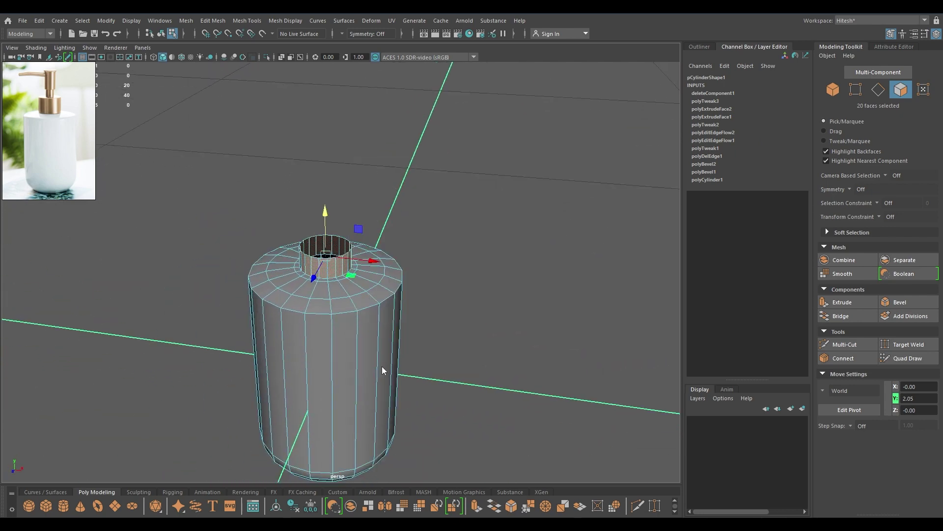
Select the separated neck ring in object mode and centre its pivot
right_click_drag(402, 228, 452, 204)
left_click(326, 266)
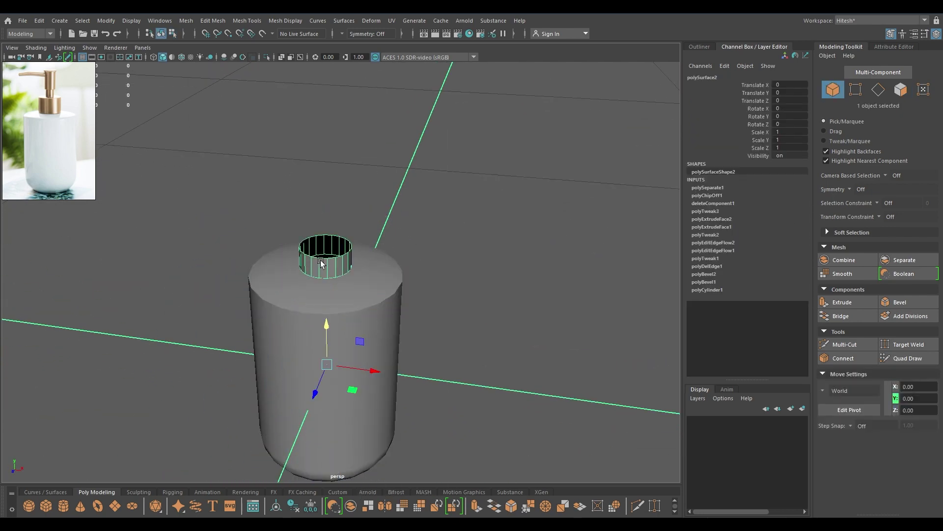
key("space")
left_click(228, 123)
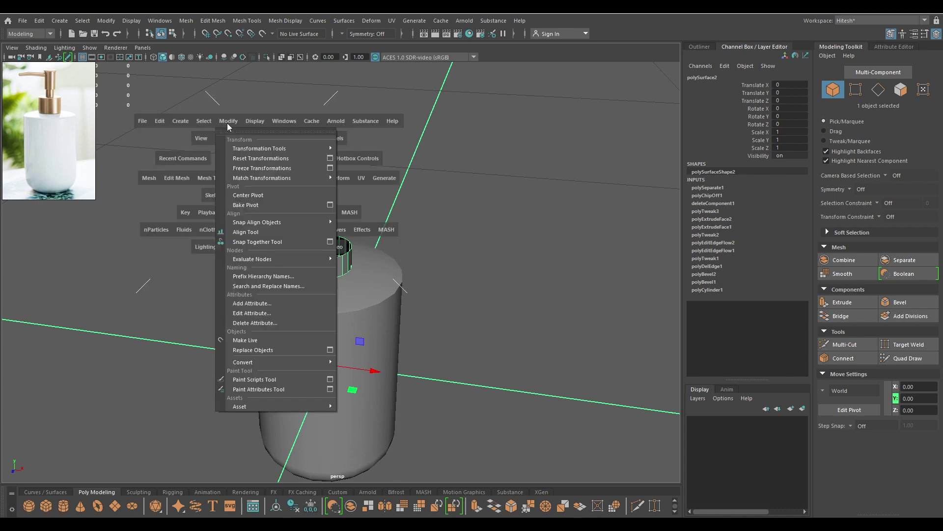
left_click(246, 193)
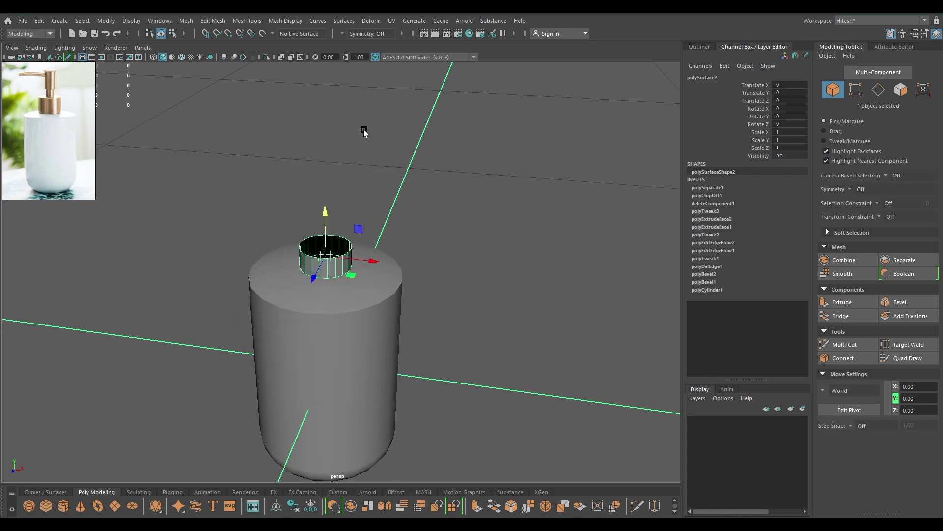
Raise the top edge loop of the separated neck ring to about 2.29 in Y
right_click_drag(368, 132, 367, 105)
scroll(364, 359, "up", 4)
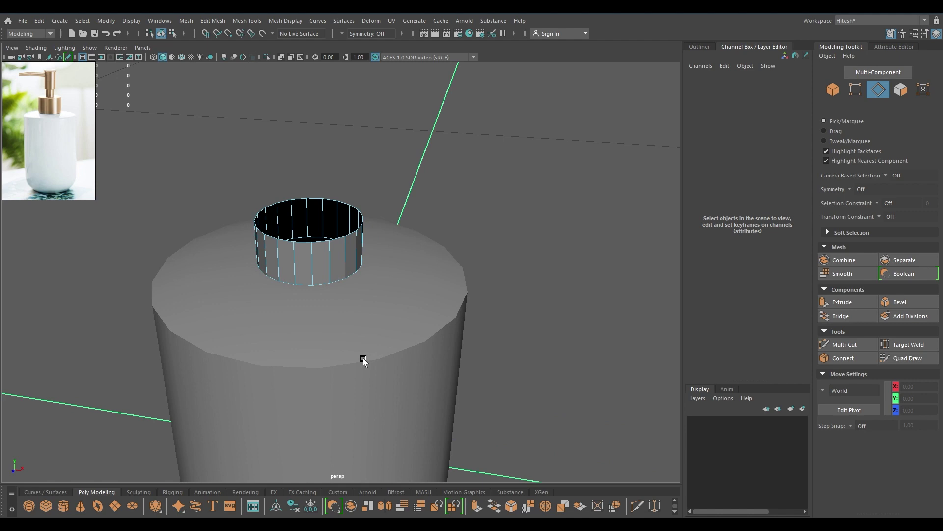
double_click(316, 241)
left_click_drag(305, 175, 308, 169)
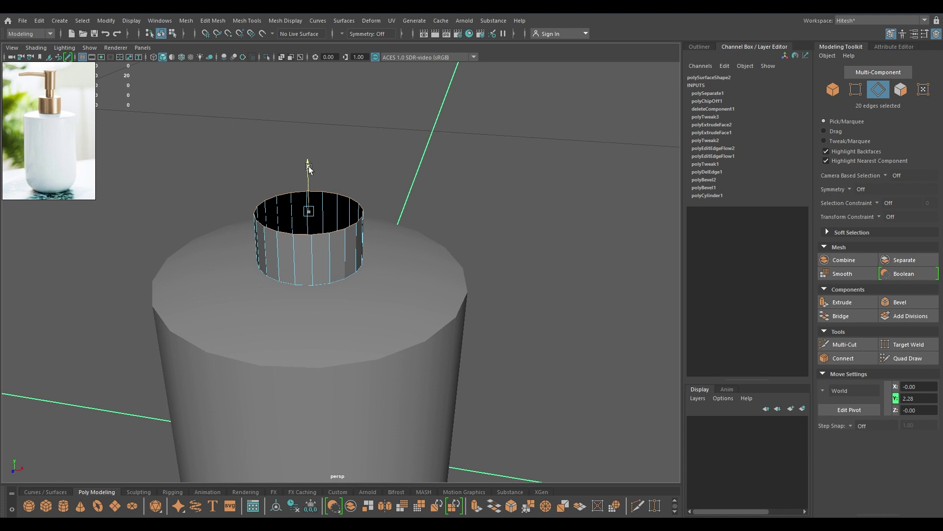
Extrude the neck ring's top edge loop inward into a flat rim around a small central hole
key("r")
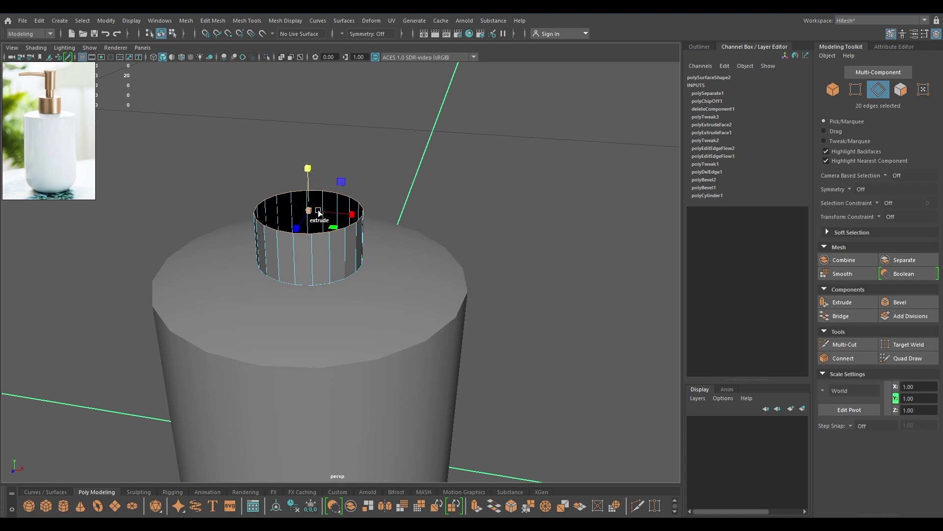
left_click_drag(313, 210, 268, 215)
left_click_drag(311, 270, 334, 281, "alt")
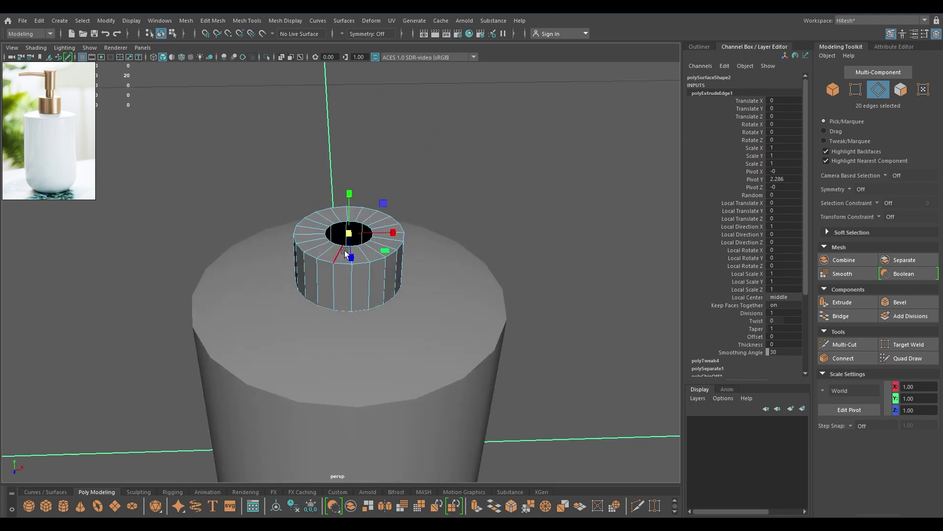
key("w")
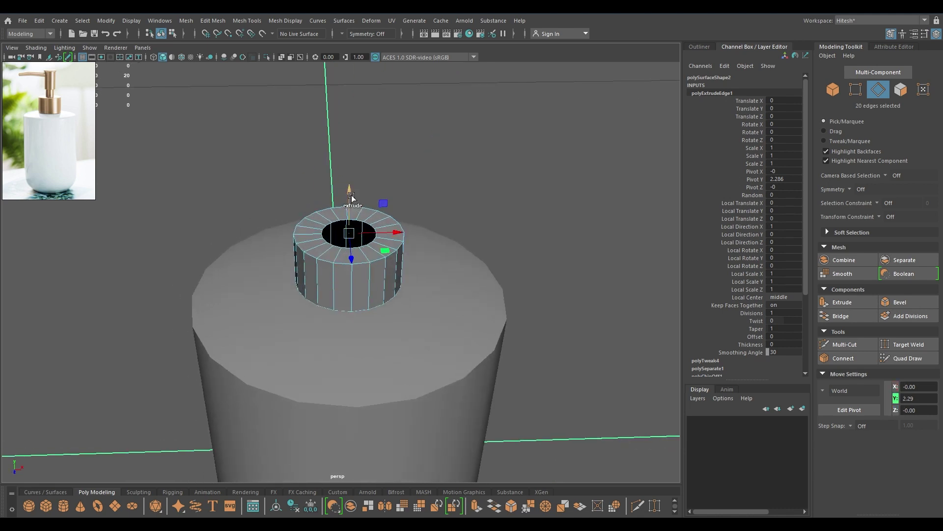
key("r")
left_click_drag(355, 237, 348, 237)
Try to extrude the rim's inner edge loop upward into a narrow tube, and undo it
key("w")
left_click_drag(349, 191, 333, 159)
scroll(343, 168, "down", 4)
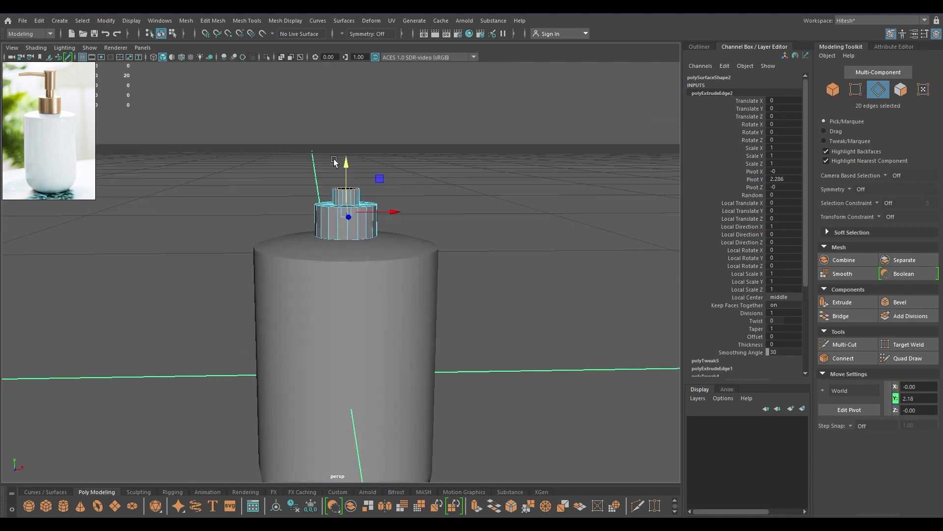
key("ctrl+z")
key("ctrl+z")
key("ctrl+z")
Shrink the rim's inner edge loop slightly and extrude it upward to about 2.45 in Y as a short tube
key("r")
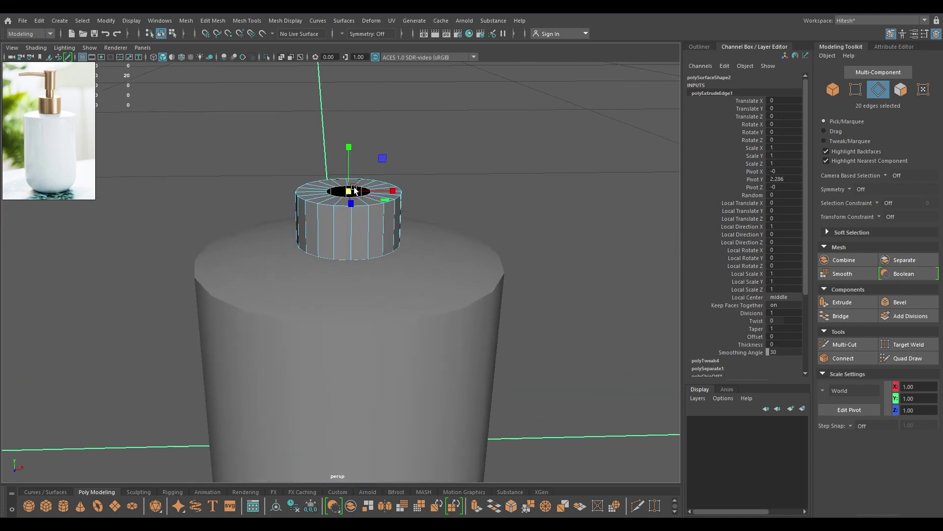
left_click_drag(360, 223, 356, 312, "alt")
key("w")
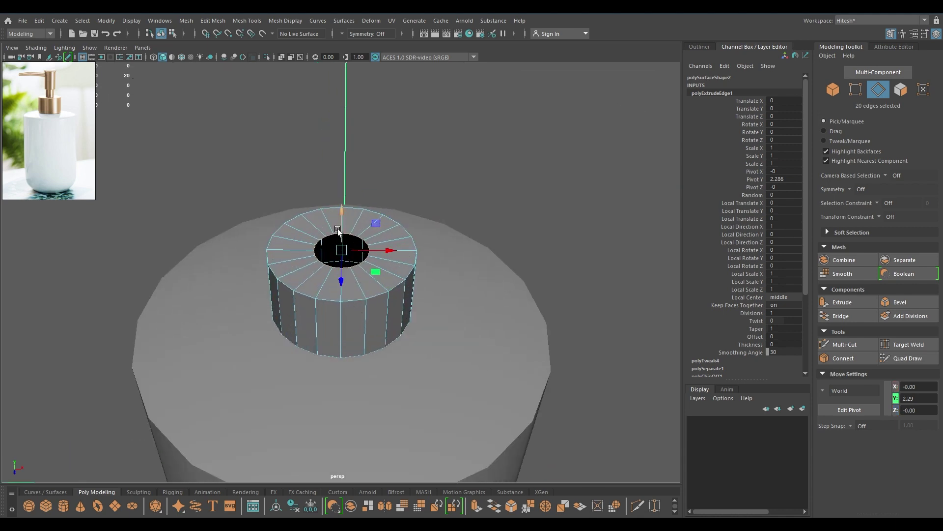
left_click_drag(338, 211, 339, 186, "shift")
key("r")
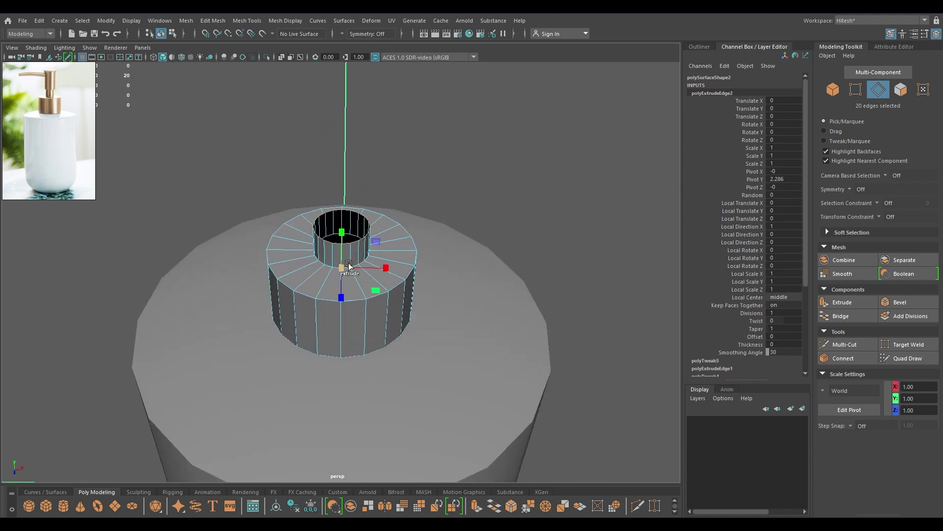
left_click(343, 265)
left_click(431, 196)
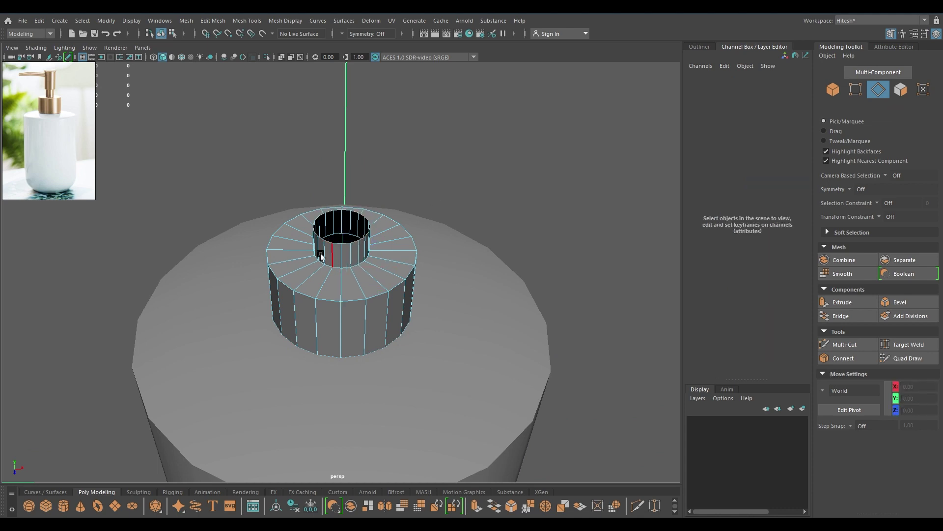
Extrude the short tube's top edge loop slightly outward to form a narrow lip
double_click(347, 250)
right_click_drag(345, 227, 346, 228, "shift")
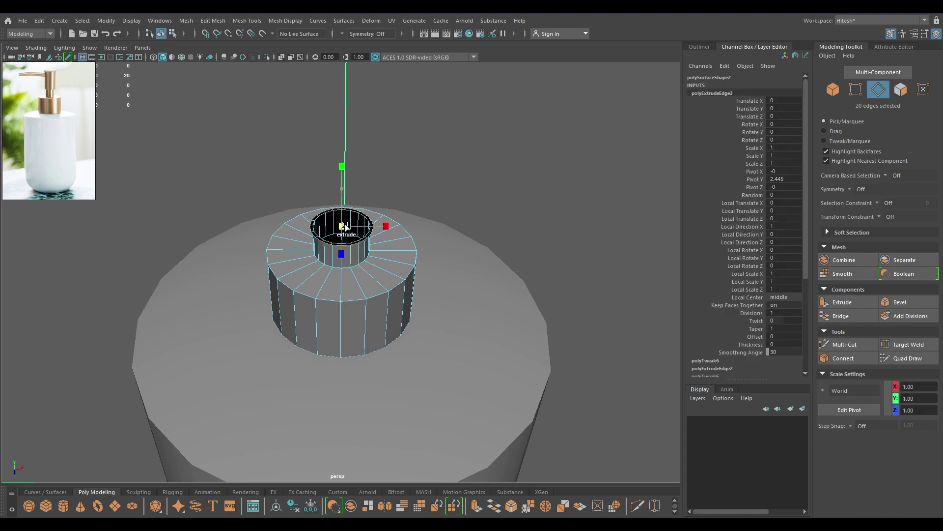
left_click_drag(345, 225, 350, 226)
Extrude the lip's outer edge loop straight up to about 3.04 in Y to form the pump's stem
left_click_drag(317, 280, 319, 255, "alt")
middle_click_drag(320, 255, 322, 315, "alt")
scroll(322, 228, "up", 2)
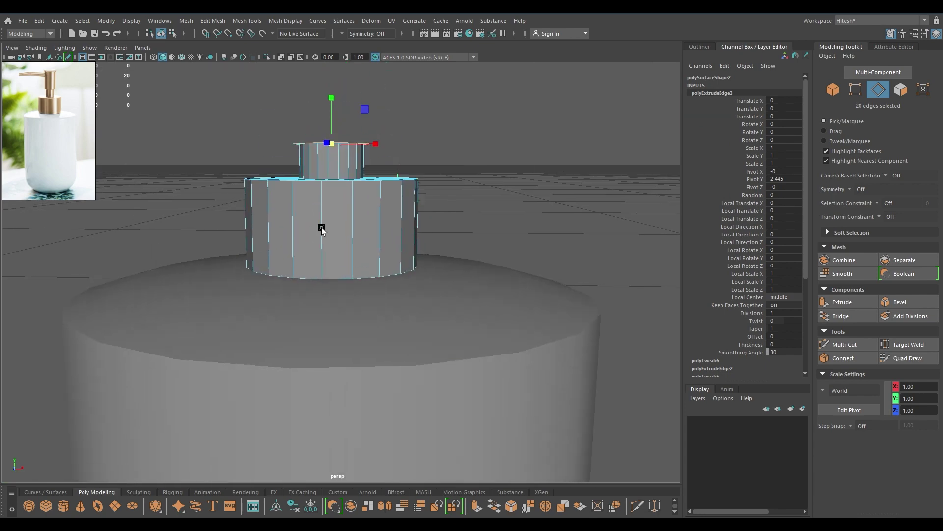
left_click_drag(322, 230, 327, 232, "alt")
key("w")
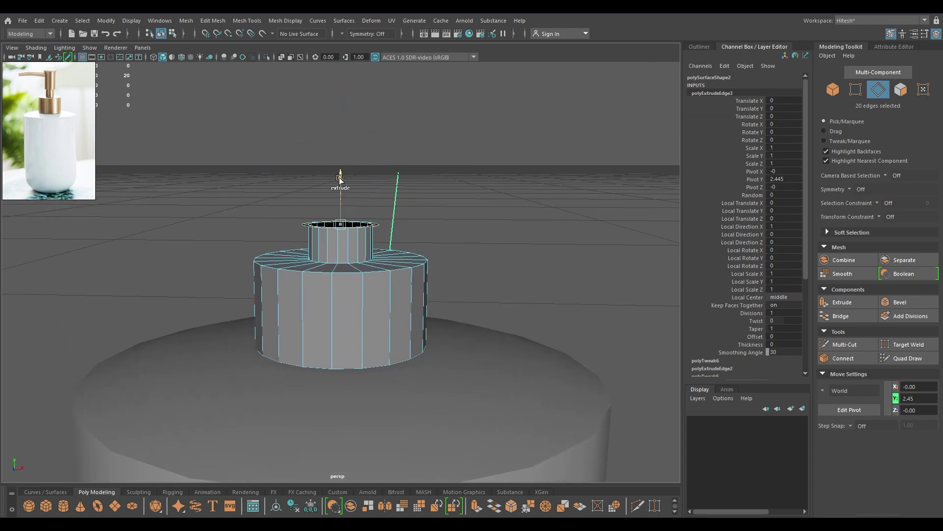
left_click_drag(339, 178, 339, 42, "shift")
scroll(339, 219, "down", 5)
left_click_drag(339, 224, 393, 382, "alt")
scroll(346, 224, "down", 8)
scroll(394, 381, "up", 10)
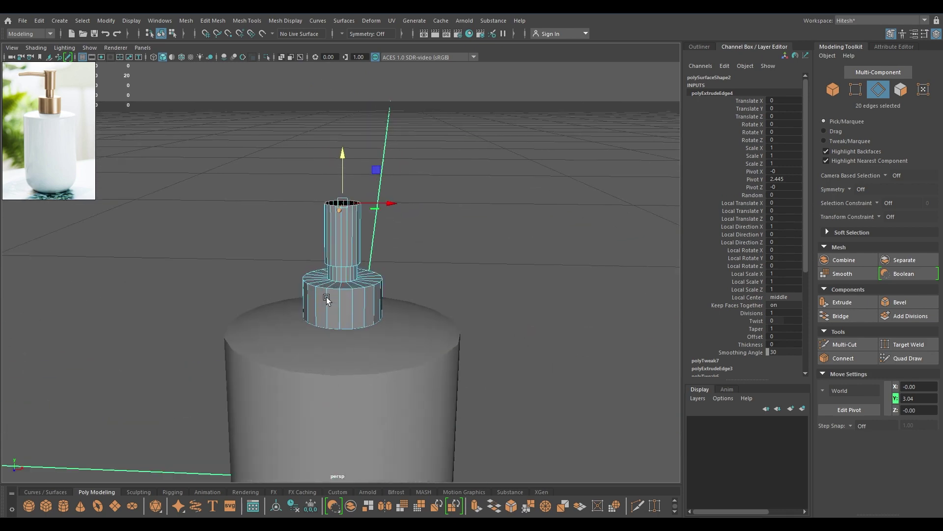
Extrude the stem's top edge loop slightly upward to about 3.09 in Y and scale it outward into a flare
scroll(320, 275, "up", 10)
middle_click_drag(373, 276, 364, 417, "alt")
scroll(294, 223, "down", 3)
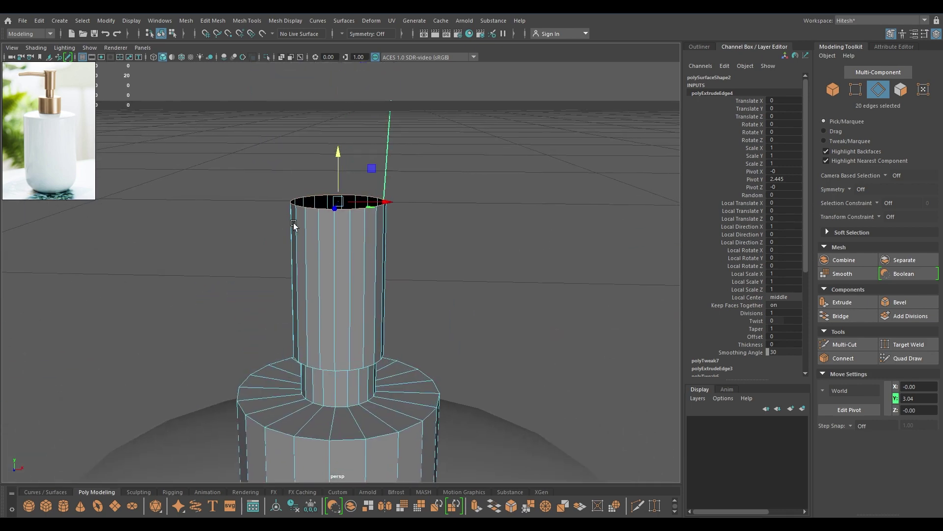
scroll(409, 226, "up", 4)
scroll(409, 226, "down", 5)
left_click_drag(409, 226, 380, 181, "alt")
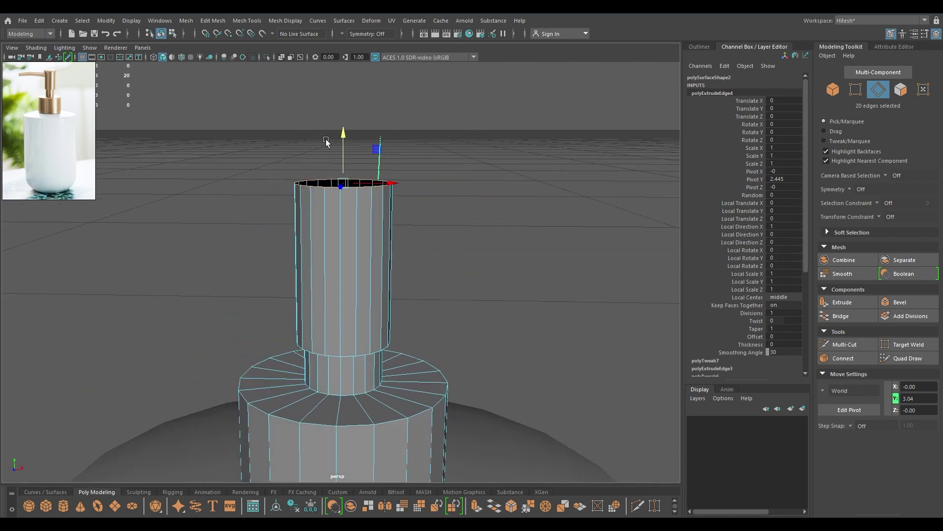
key("ctrl+e")
left_click_drag(344, 132, 342, 117)
key("r")
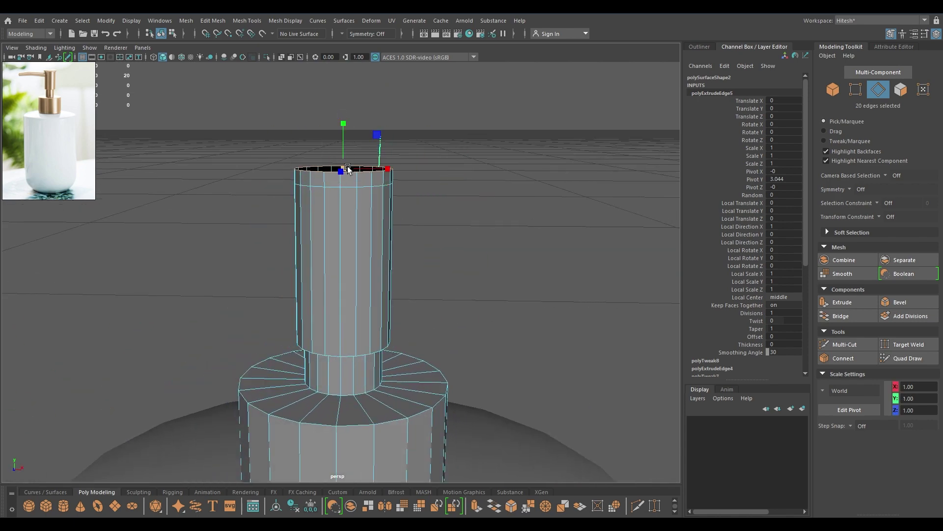
left_click_drag(345, 169, 363, 170)
Extrude the flare's outer edge loop straight up to about 3.13 in Y to form the rim's thin vertical side
scroll(52, 81, "up", 3)
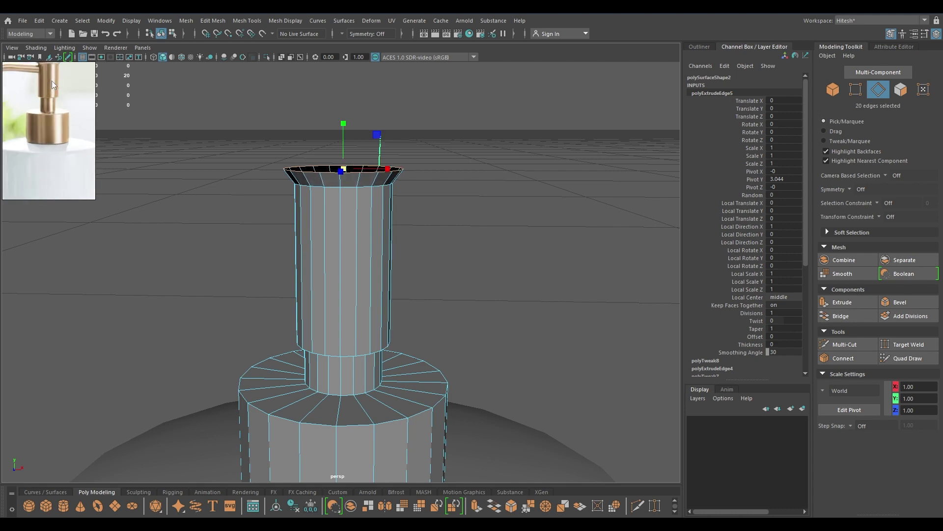
right_click_drag(51, 74, 57, 119)
middle_click_drag(56, 119, 56, 158)
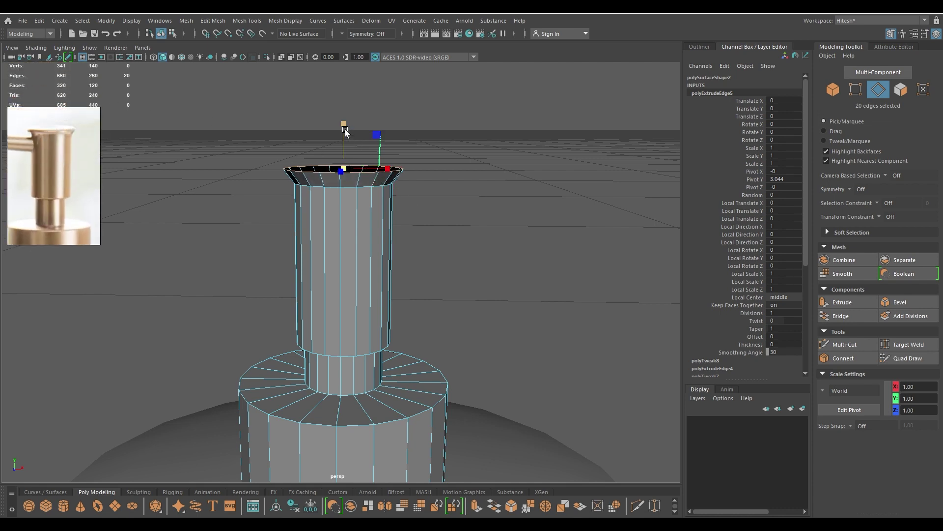
left_click_drag(371, 164, 370, 251, "alt")
key("w")
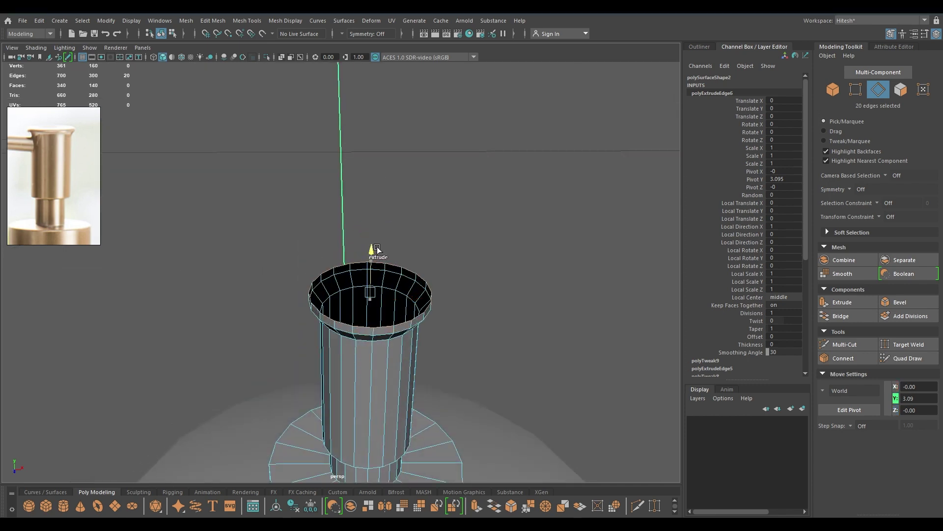
Extrude the rim's top edge loop inward and merge it to the center to cap the pump head
key("r")
left_click_drag(378, 297, 351, 300, "shift")
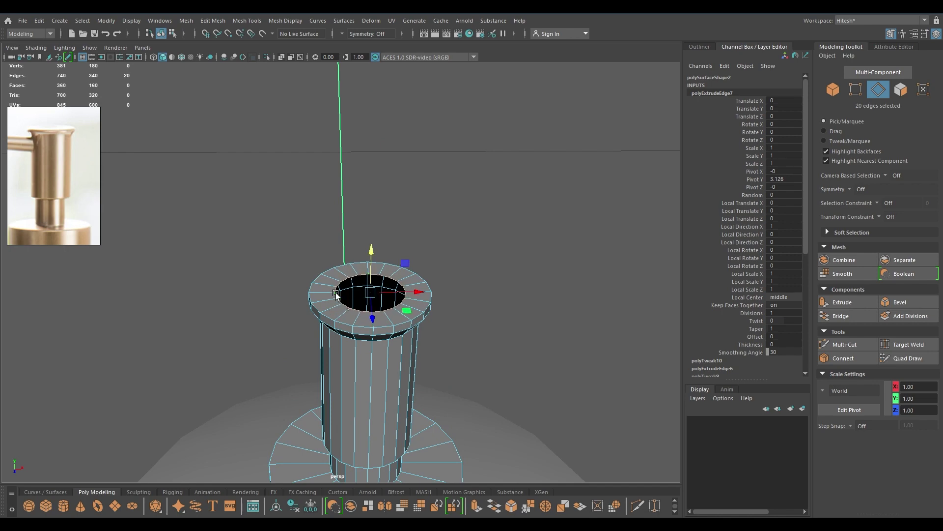
key("w")
right_click_drag(330, 283, 311, 86, "shift")
right_click_drag(395, 329, 344, 54, "alt")
left_click_drag(356, 209, 400, 195, "alt")
right_click_drag(400, 198, 451, 173)
left_click(451, 173)
Raise all vertices of the wide upper stem and its flared cap in the front view to lengthen the narrow neck
left_click_drag(451, 173, 457, 354, "alt")
right_click_drag(457, 354, 306, 384, "alt")
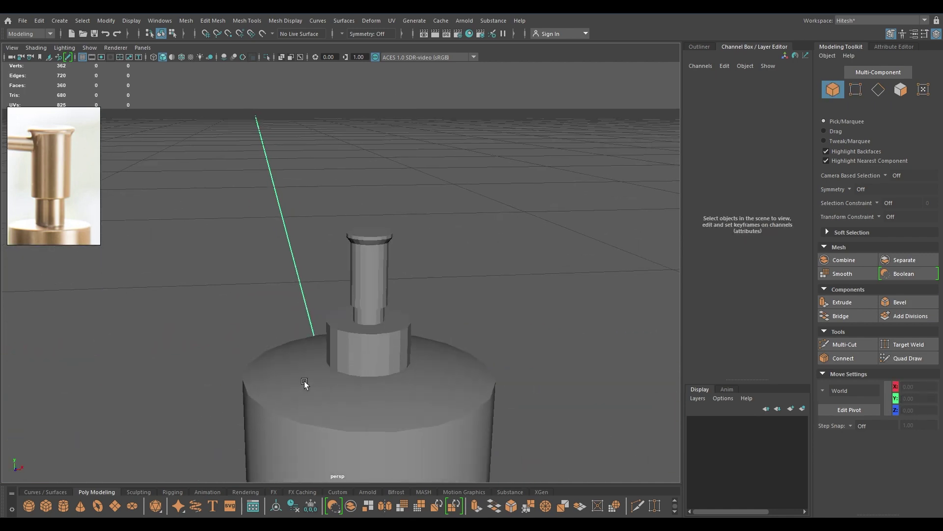
left_click_drag(306, 384, 392, 358, "alt")
left_click(416, 232)
left_click_drag(415, 232, 448, 208, "alt")
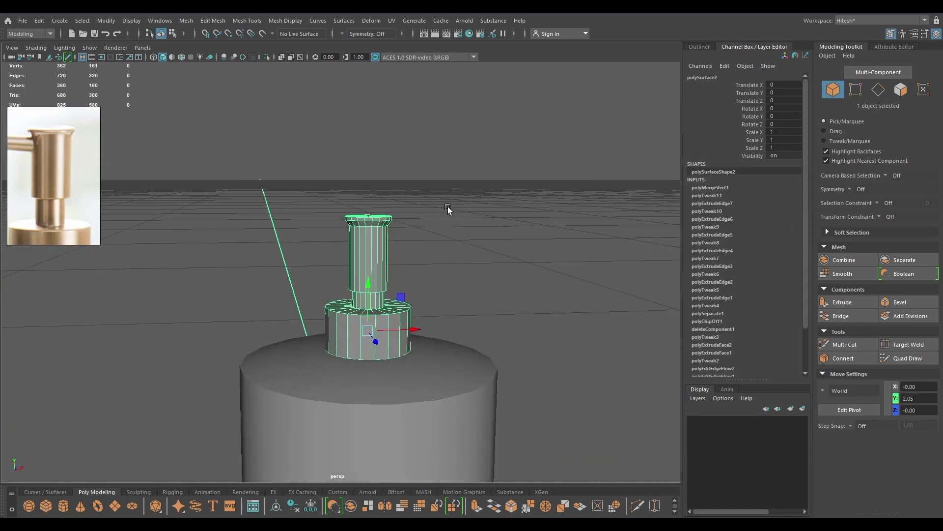
right_click_drag(445, 201, 395, 195)
key("space")
left_click_drag(394, 188, 396, 230)
middle_click_drag(396, 229, 392, 438, "alt")
right_click_drag(392, 438, 355, 316, "alt")
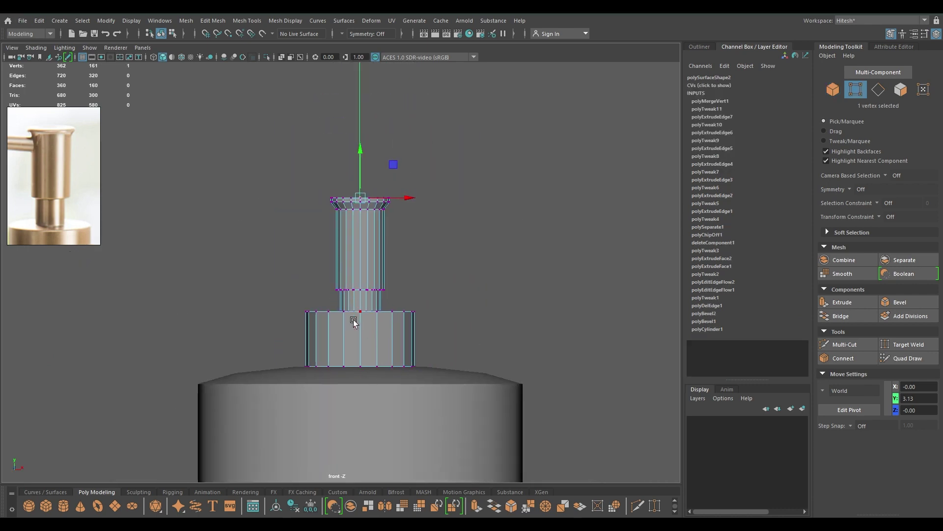
left_click_drag(416, 300, 240, 144)
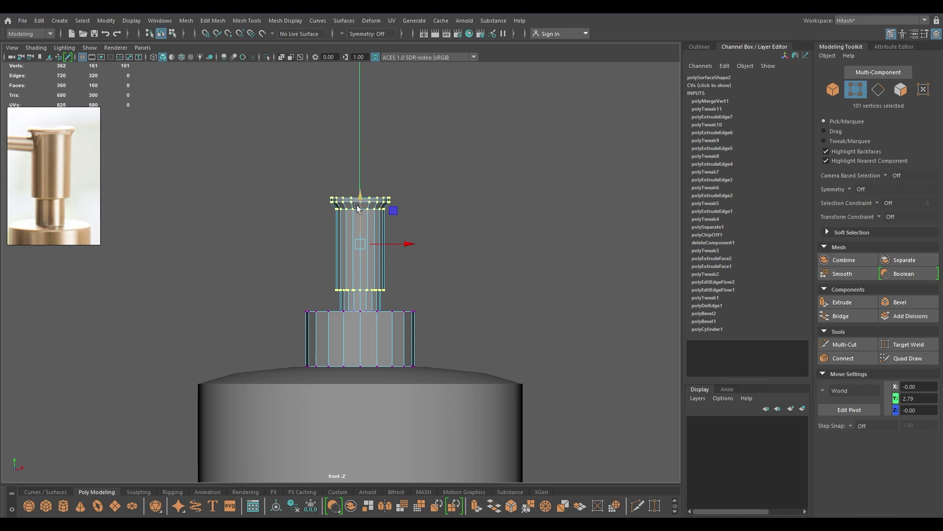
left_click_drag(357, 207, 359, 148)
key("space")
left_click_drag(359, 148, 404, 218, "alt")
right_click_drag(404, 219, 393, 259)
left_click(451, 193)
left_click_drag(394, 259, 349, 343, "alt")
left_click(340, 328)
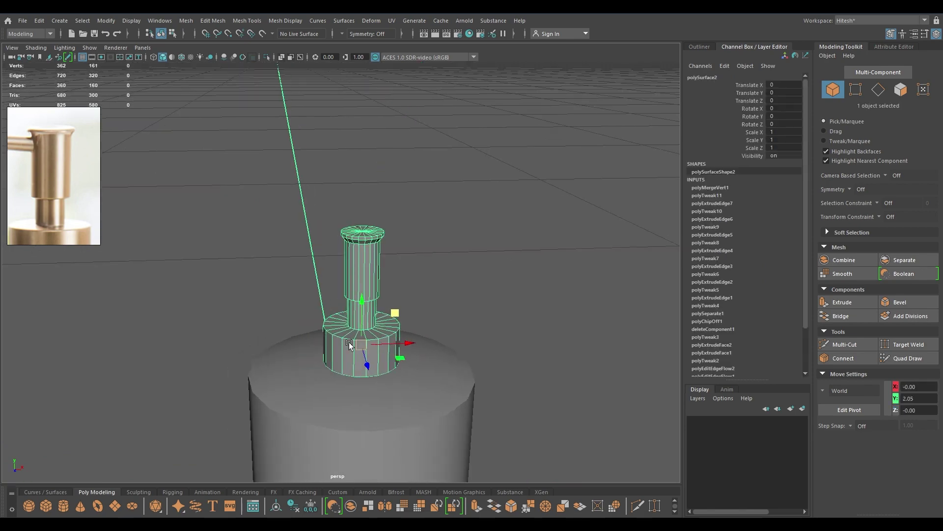
Insert an edge loop around the upper stem and move it up close beneath the flared cap
right_click_drag(351, 316, 396, 387, "alt")
left_click_drag(396, 388, 459, 348, "alt")
middle_click_drag(454, 289, 423, 295, "alt")
left_click_drag(423, 295, 454, 287, "alt")
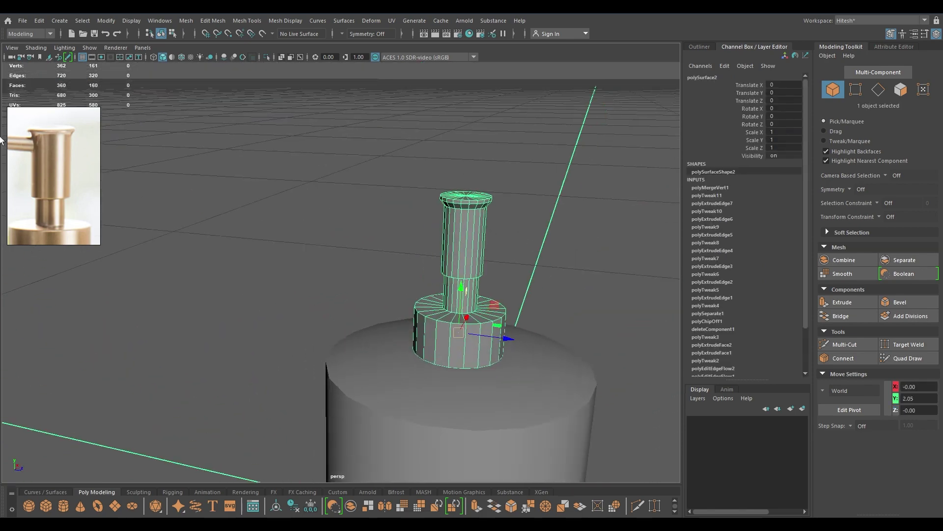
scroll(48, 164, "down", 3)
mouse_move(40, 155)
middle_mouse_down()
mouse_move(70, 147)
mouse_move(52, 152)
middle_mouse_up()
right_click_drag(443, 245, 521, 290, "alt")
left_click_drag(521, 290, 591, 289, "alt")
middle_click_drag(462, 216, 328, 227, "alt")
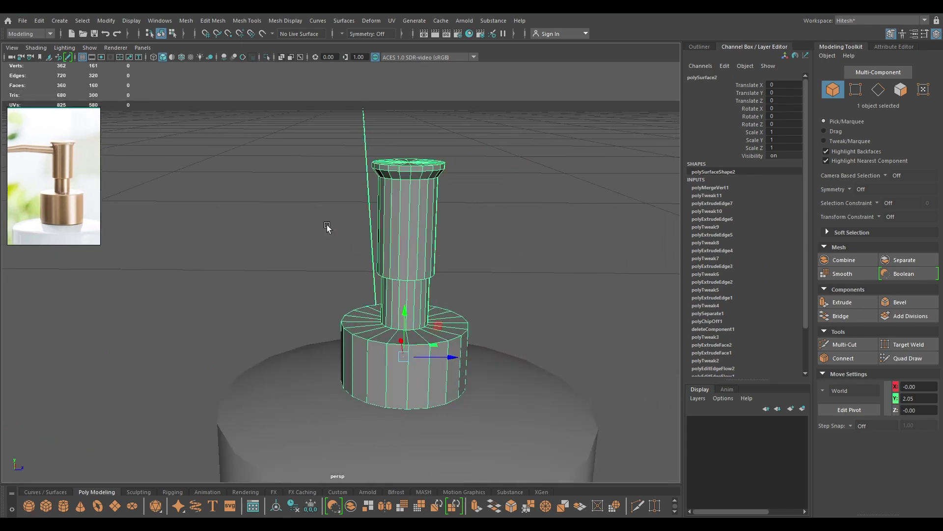
right_click_drag(328, 227, 412, 389, "alt")
right_click_drag(488, 146, 481, 97)
middle_click_drag(461, 118, 438, 260, "alt")
left_click(436, 261)
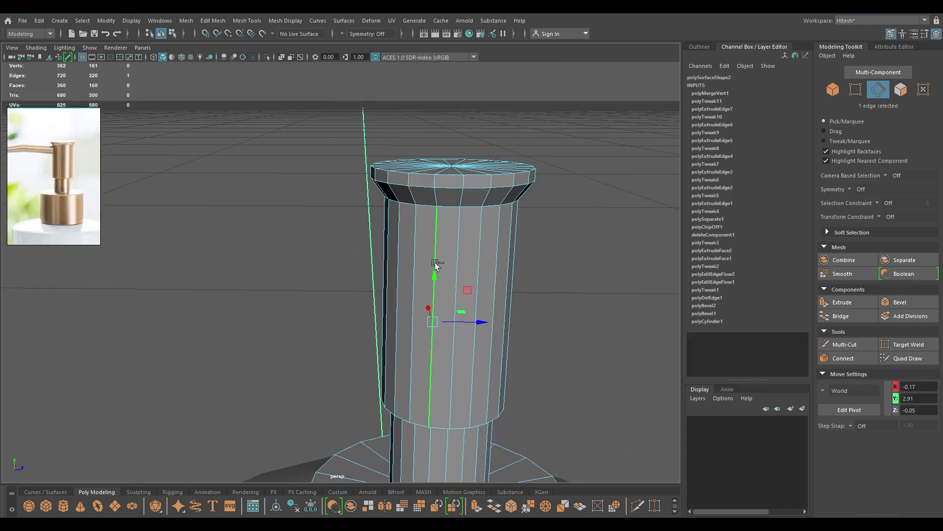
right_click_drag(357, 270, 351, 297, "ctrl")
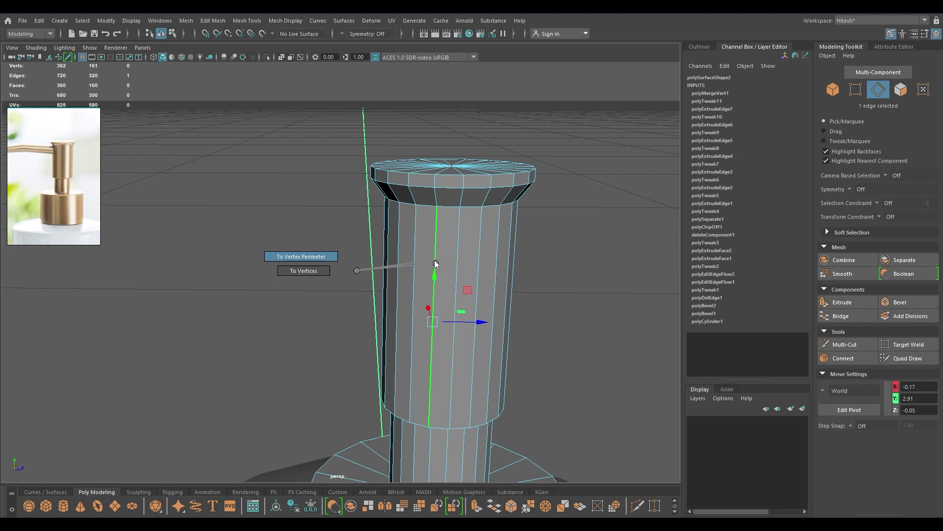
right_click_drag(435, 261, 492, 317, "ctrl")
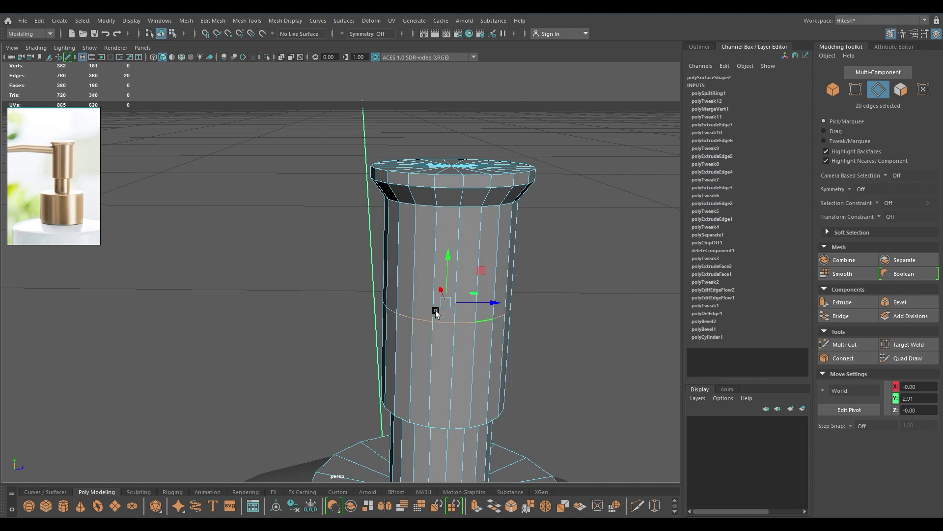
left_click_drag(448, 255, 445, 178)
Bevel the new edge loop with a fraction of 0.63 and 2 segments
key("ctrl+b")
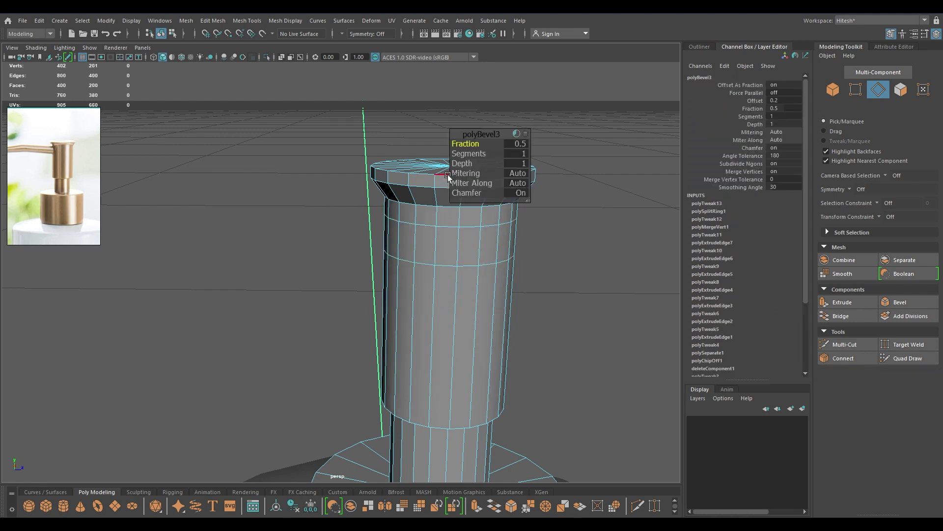
left_click_drag(458, 143, 480, 145)
key("w")
left_click_drag(451, 257, 480, 238, "alt")
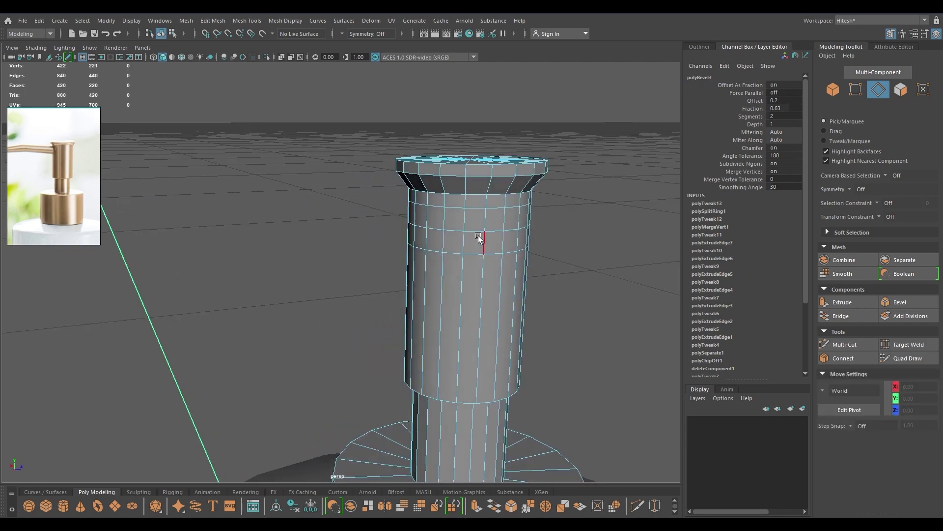
Extrude a two-by-two block of faces on the beveled band's side with an offset of 0.02
right_click_drag(475, 233, 469, 258)
double_click(470, 258)
key("space")
left_click_drag(470, 258, 419, 244)
scroll(388, 225, "up", 8)
middle_click_drag(375, 76, 433, 467, "alt")
scroll(406, 424, "up", 10)
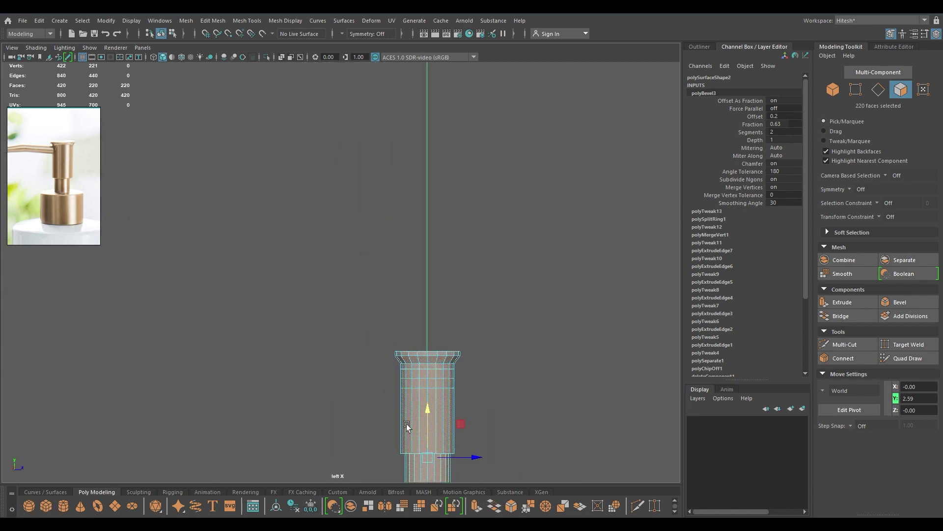
left_click(529, 274)
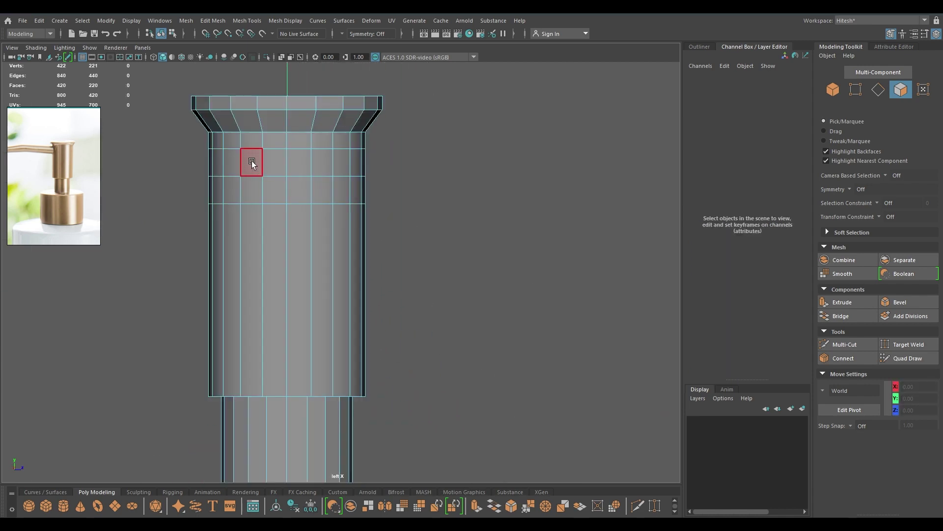
left_click(294, 153)
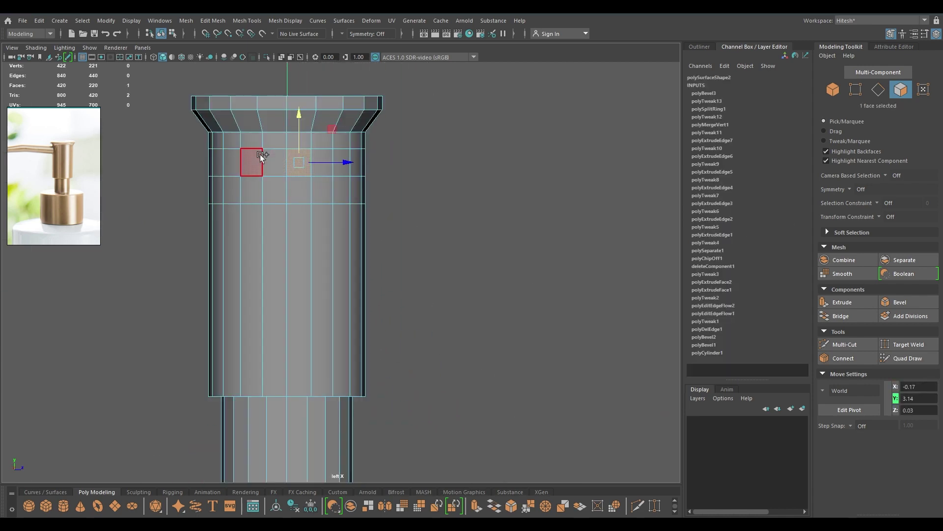
left_click(274, 190, "shift")
key("space")
left_click_drag(274, 191, 443, 318)
key("ctrl+e")
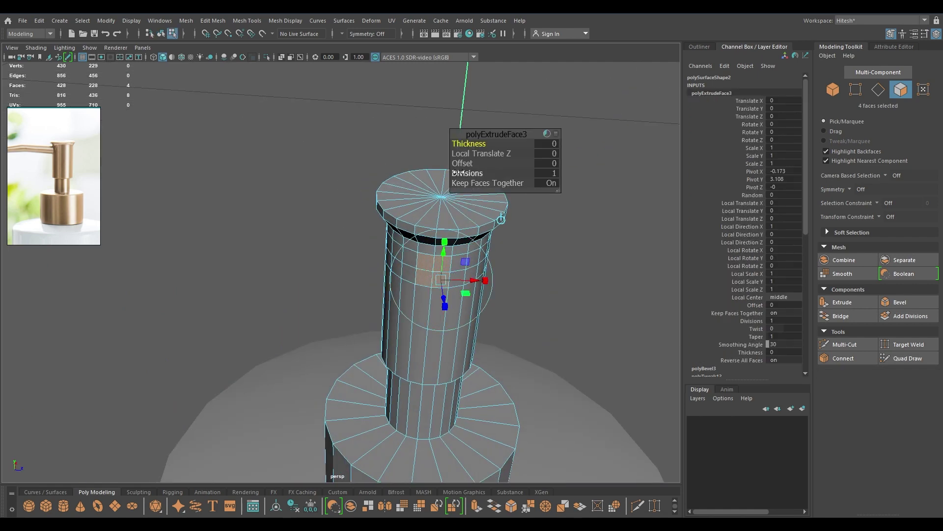
left_click_drag(457, 162, 458, 162)
key("w")
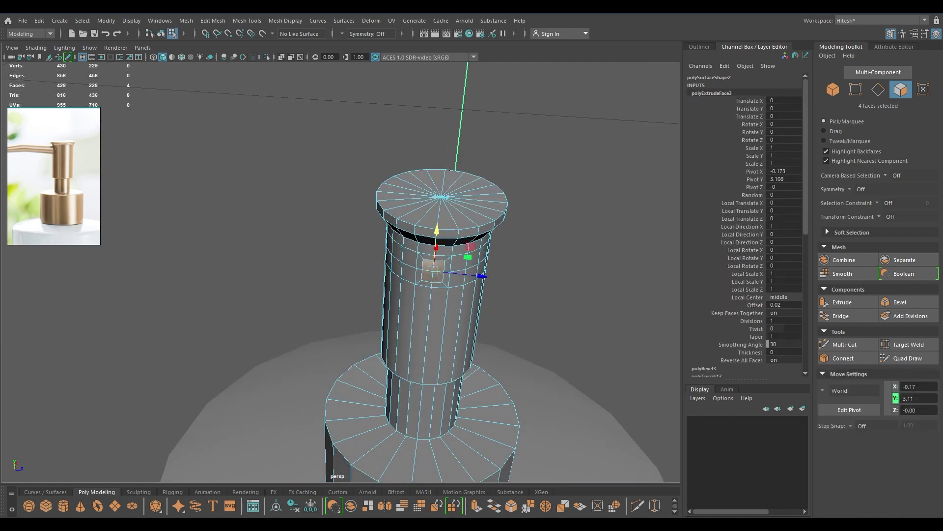
Try to circularize the four inset faces with automatic alignment, and undo it
left_click(213, 20)
left_click(236, 77)
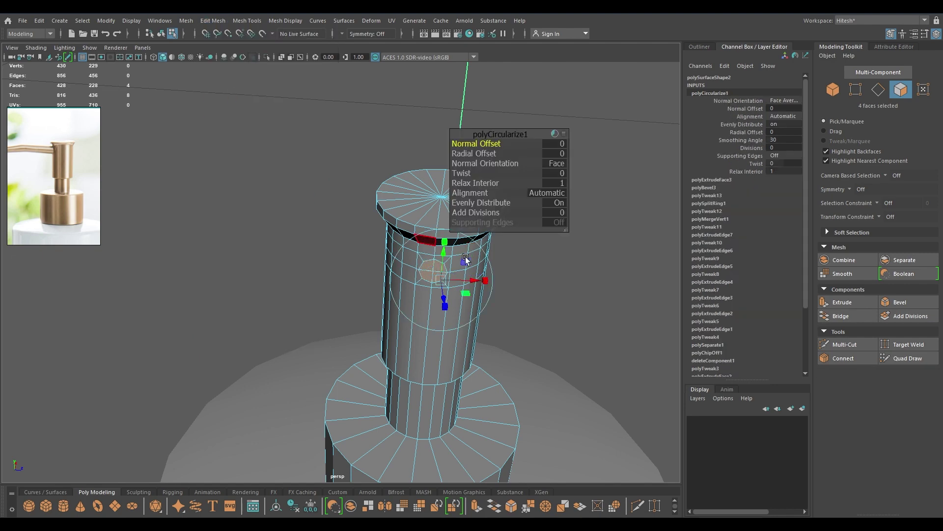
right_click_drag(450, 255, 389, 242, "alt")
left_click_drag(389, 242, 219, 240, "alt")
middle_click_drag(304, 274, 433, 304, "alt")
key("w")
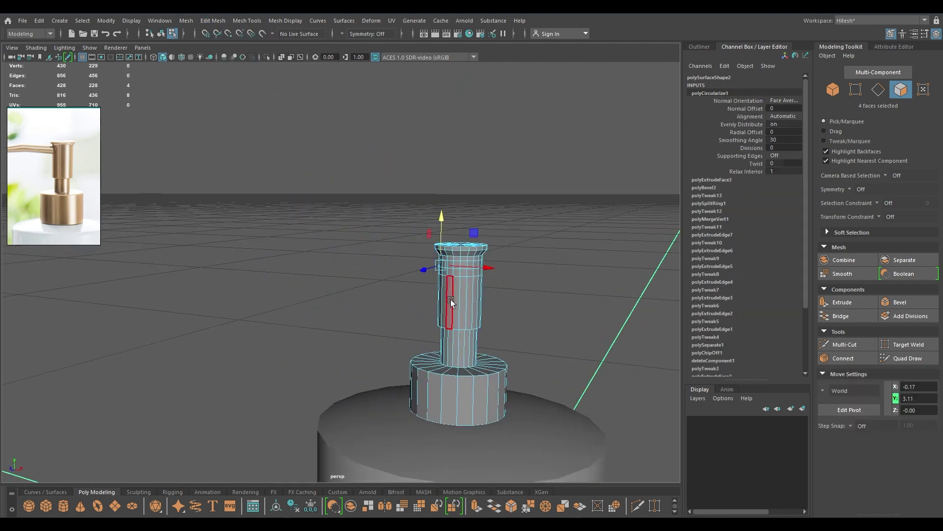
left_click_drag(451, 302, 523, 297, "alt")
right_click_drag(471, 256, 558, 339, "alt")
middle_click_drag(558, 339, 421, 318, "alt")
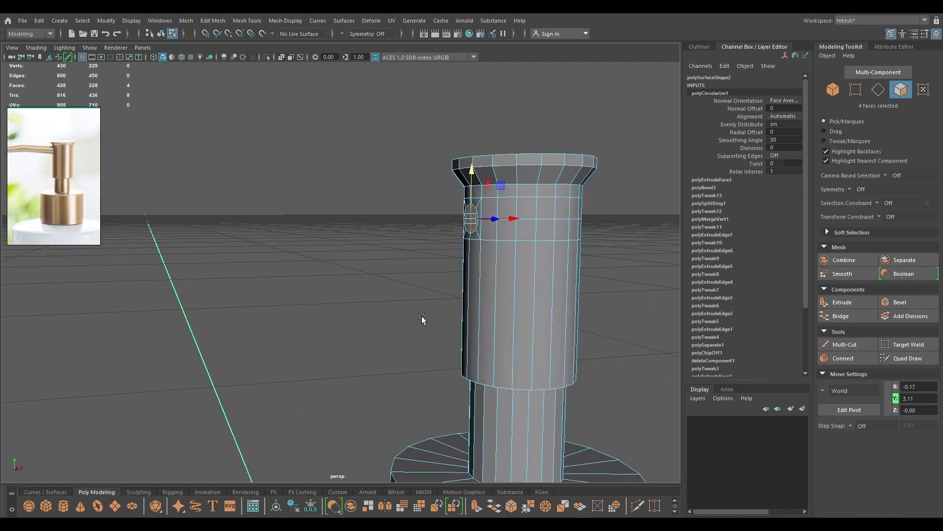
left_click_drag(421, 318, 475, 319, "alt")
key("ctrl+z")
Circularize the four inset faces with alignment set to Surface (per-vertex)
middle_click_drag(411, 309, 429, 349, "alt")
right_click_drag(429, 350, 462, 364, "alt")
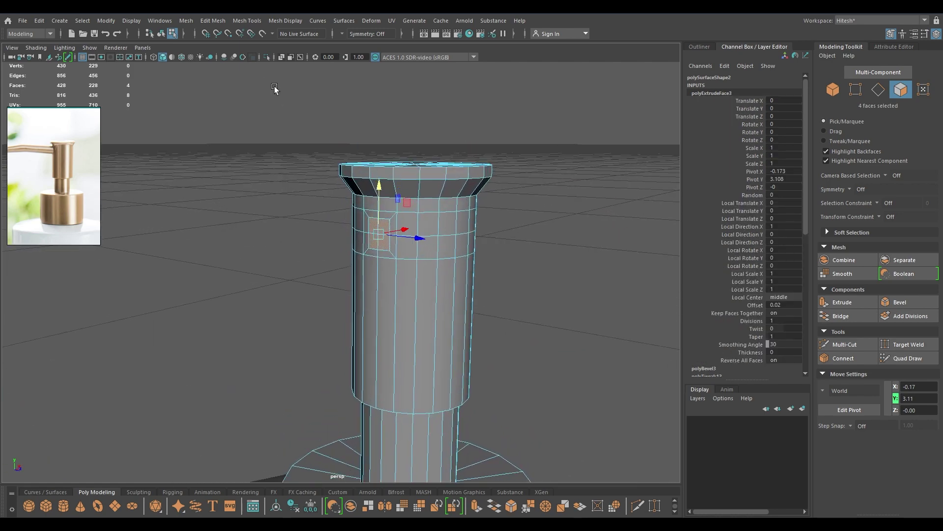
left_click(209, 22)
left_click(233, 78)
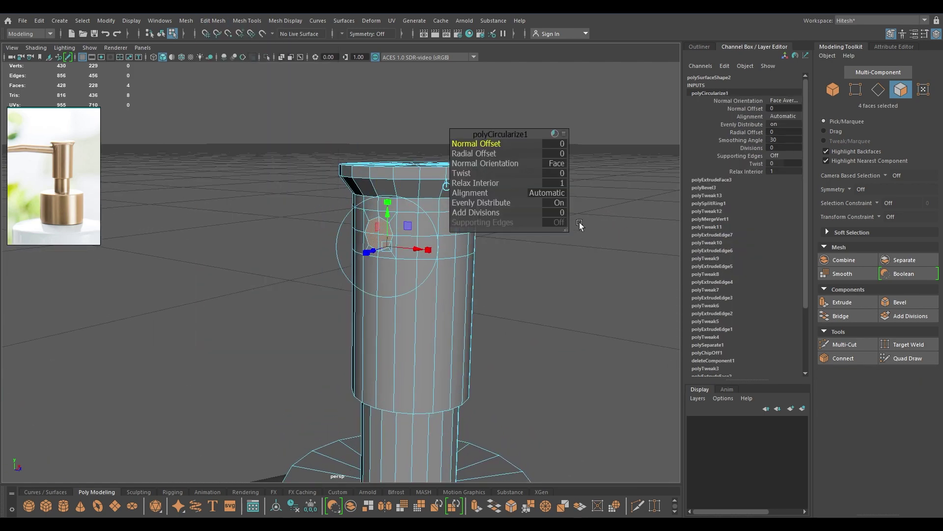
left_click(532, 192)
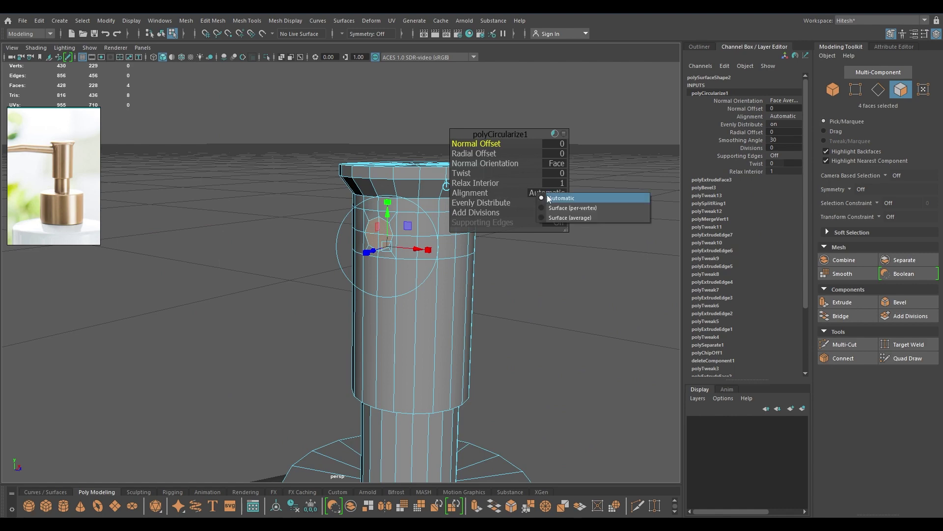
left_click(596, 206)
key("w")
Extrude the circular faces sideways in the front view to about -0.62 in X to start the spout
left_click_drag(438, 280, 434, 301, "alt")
middle_click_drag(434, 302, 410, 252, "alt")
left_click_drag(565, 240, 495, 234, "alt")
key("space")
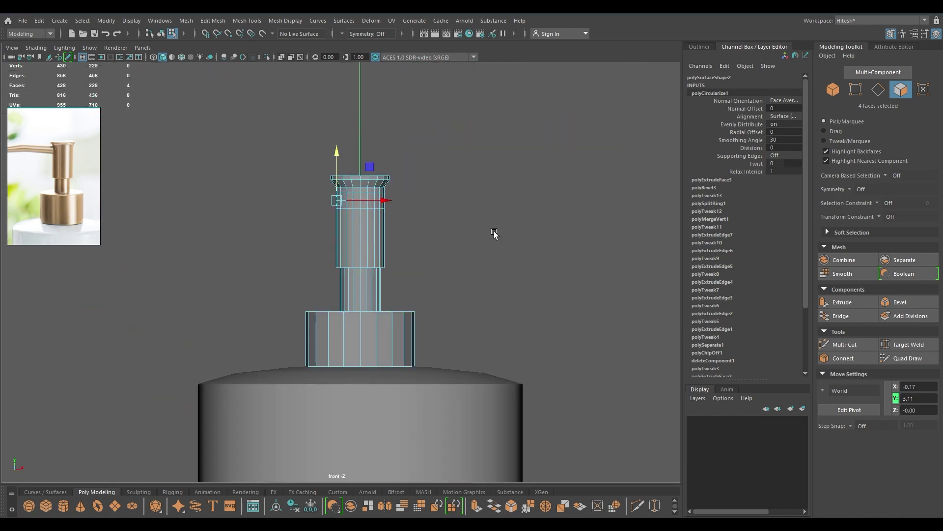
right_click_drag(375, 195, 506, 476, "alt")
middle_click_drag(380, 214, 504, 348, "alt")
scroll(503, 349, "down", 5)
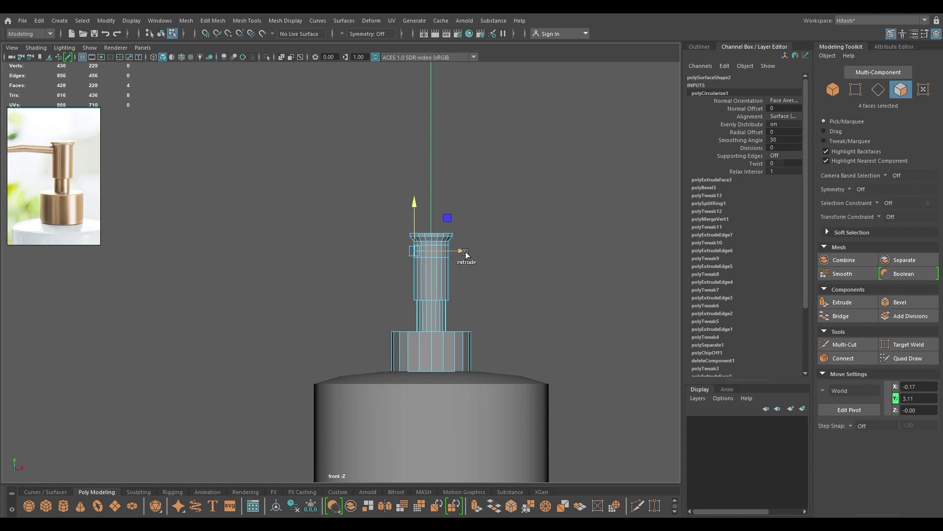
left_click_drag(465, 251, 422, 269, "shift")
middle_click_drag(462, 307, 520, 311, "alt")
scroll(462, 262, "up", 5)
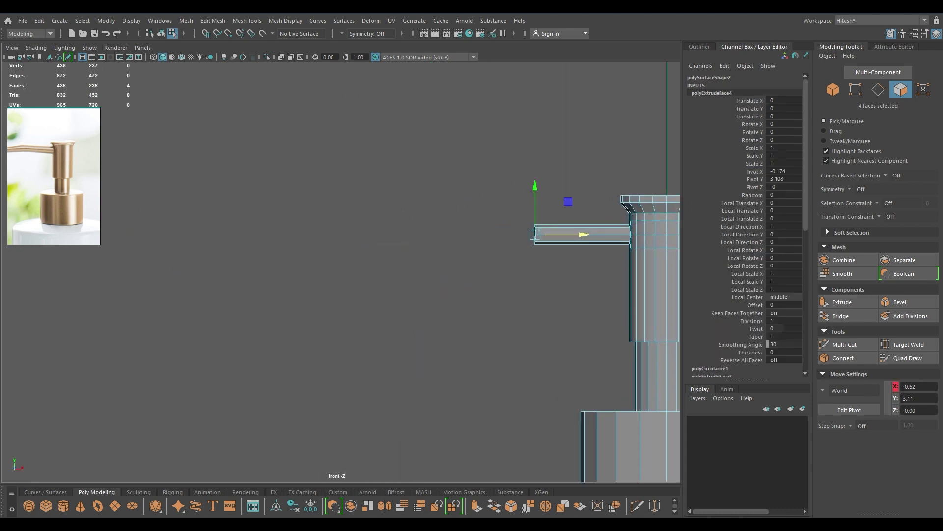
middle_click_drag(576, 353, 465, 306, "alt")
middle_click_drag(457, 237, 503, 239, "alt")
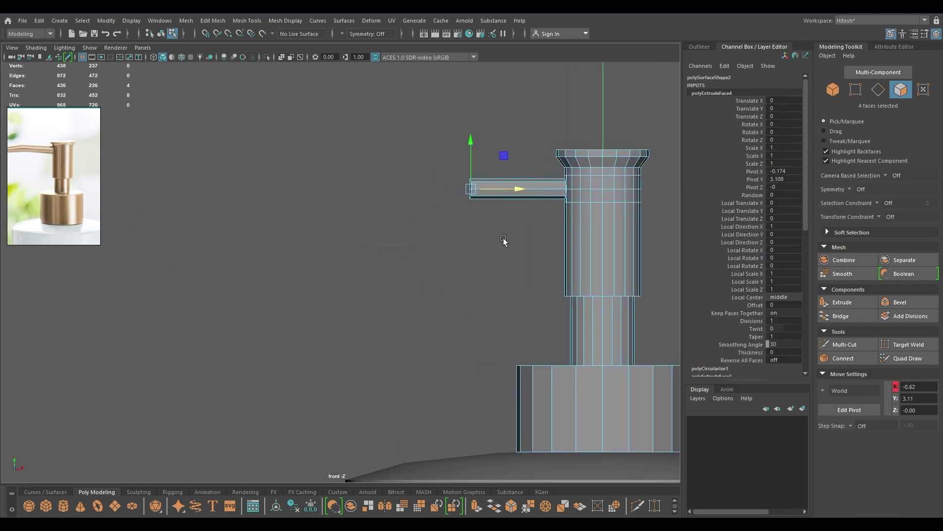
scroll(69, 194, "down", 2)
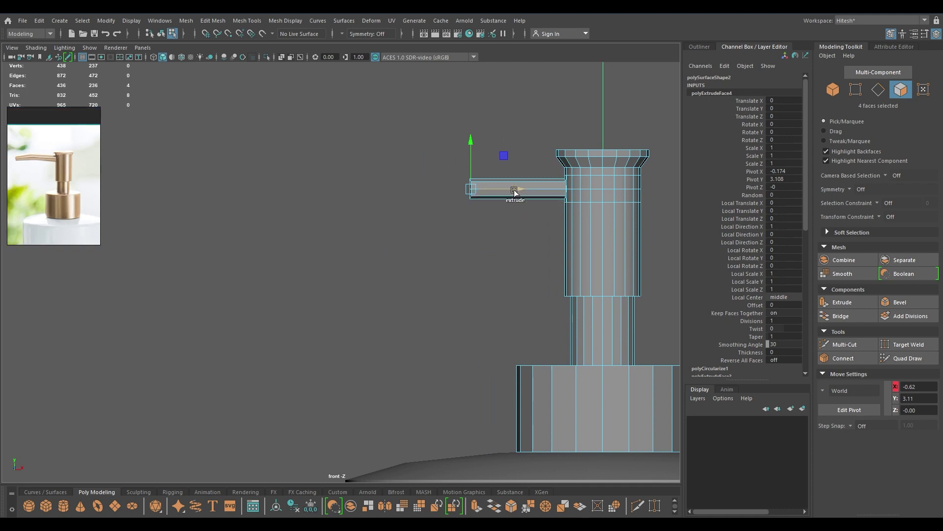
Extrude the spout's end faces outward in the front view, lower them into a downward slope, and rotate the tip to follow it
left_click_drag(514, 190, 406, 190, "shift")
left_click_drag(363, 141, 363, 168)
key("e")
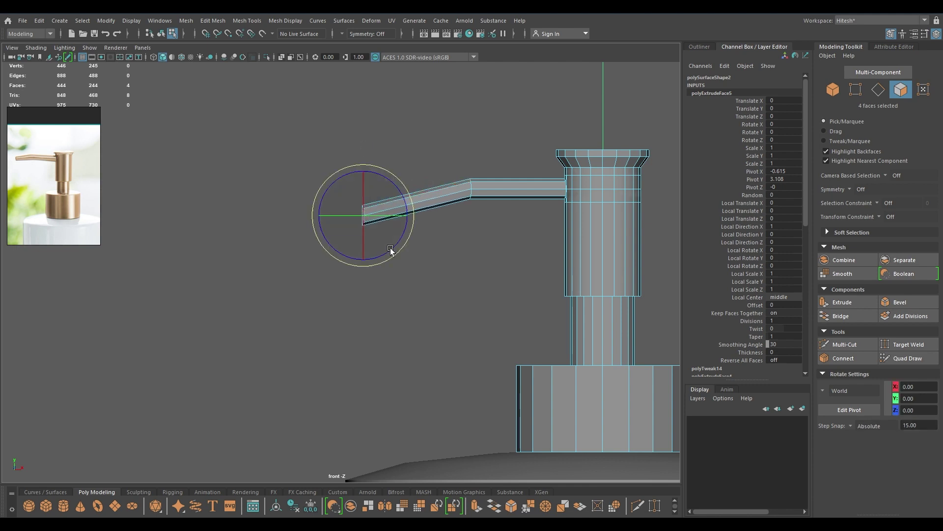
left_click_drag(405, 243, 408, 240)
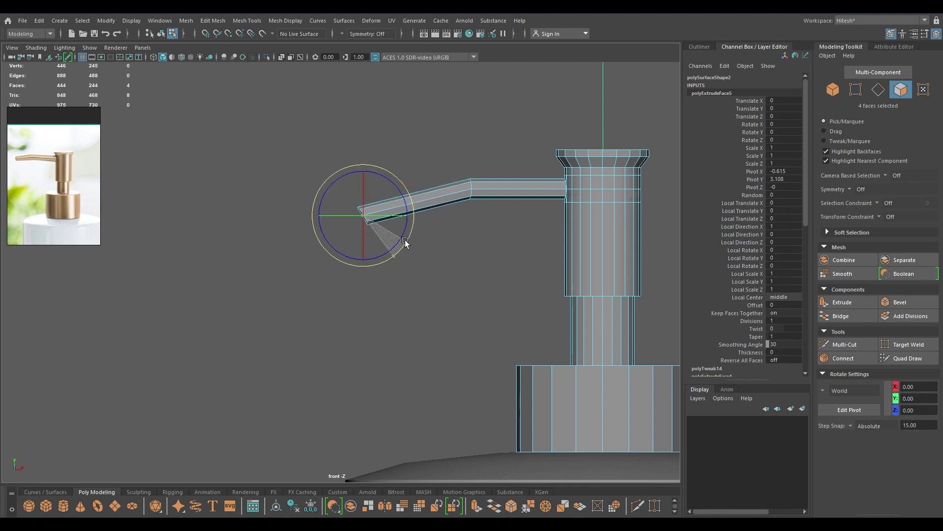
key("w")
key("r")
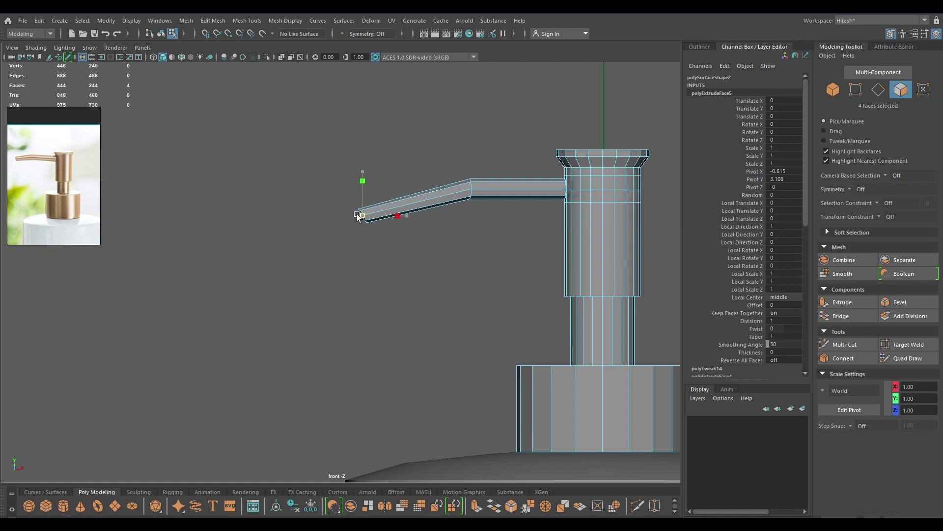
key("w")
Pull the spout tip in to about -0.99 in X and 3.01 in Y, and delete its end faces
key("space")
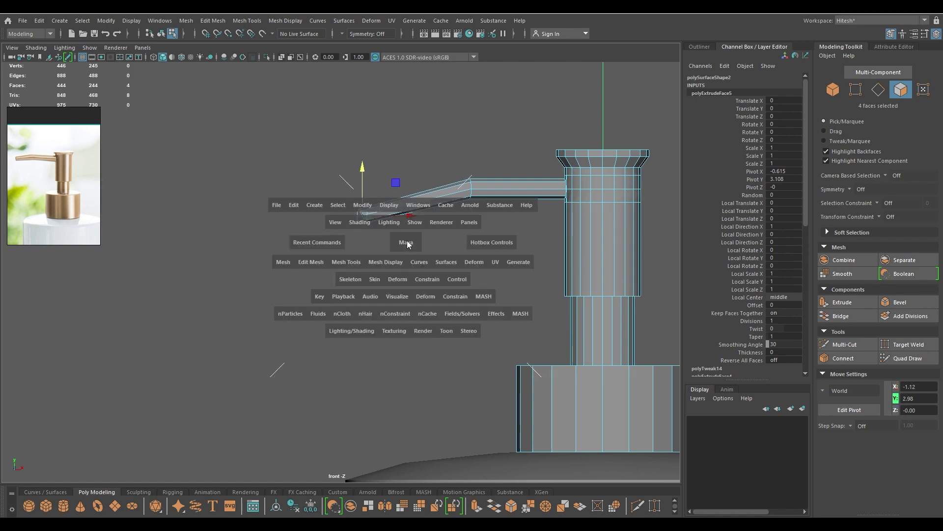
left_click_drag(408, 245, 441, 242)
right_click_drag(440, 242, 380, 177, "alt")
left_click_drag(380, 177, 322, 251, "alt")
key("space")
left_click_drag(392, 173, 396, 168)
left_click_drag(385, 173, 516, 211, "alt")
key("Delete")
Try extruding the open spout tip's border edge loop inward to form a rim, and undo it
right_click_drag(393, 295, 451, 484, "alt")
middle_click_drag(308, 155, 363, 250, "alt")
left_click_drag(363, 249, 373, 216, "alt")
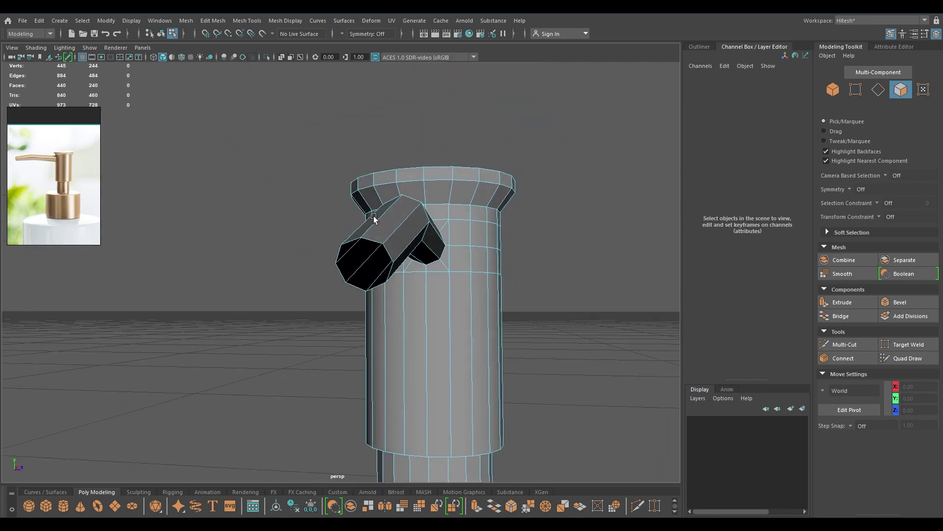
right_click_drag(374, 227, 374, 200)
double_click(376, 242)
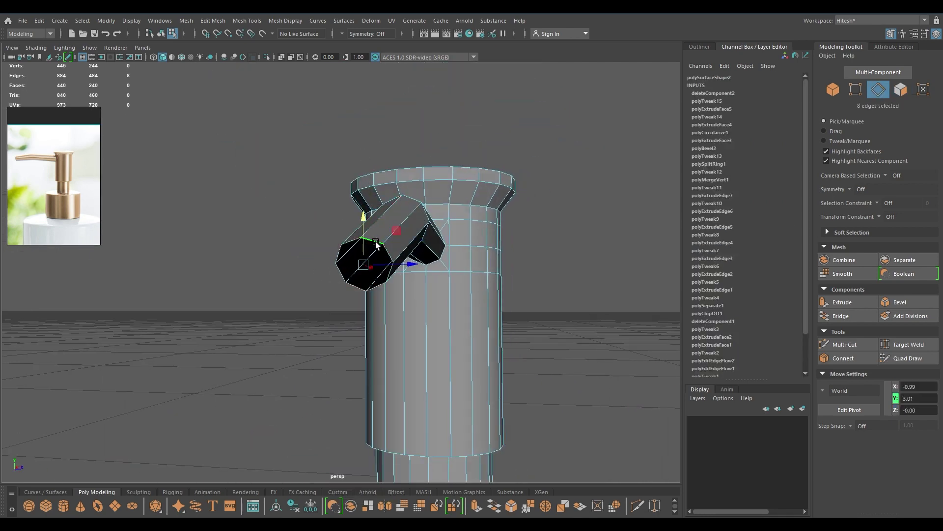
key("ctrl+e")
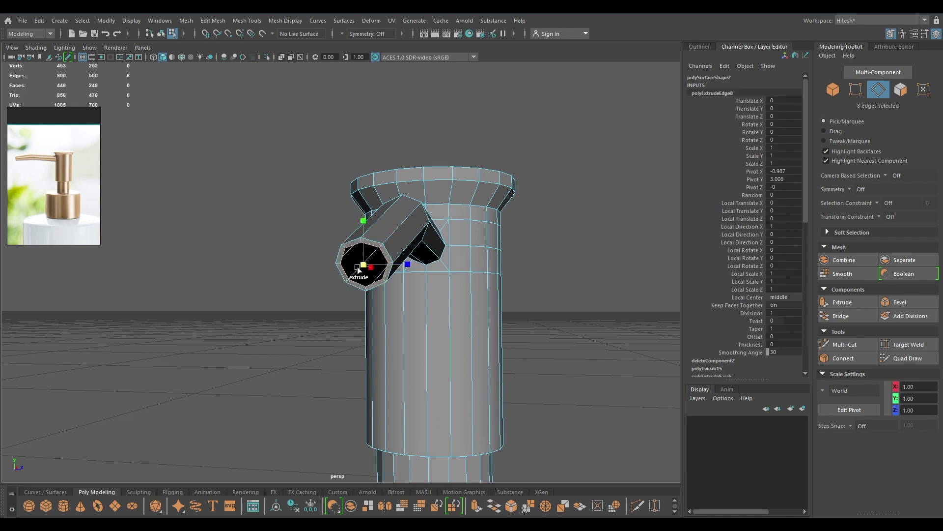
key("w")
left_click_drag(408, 312, 364, 339, "alt")
right_click_drag(363, 206, 303, 172, "alt")
middle_click_drag(352, 280, 361, 240, "alt")
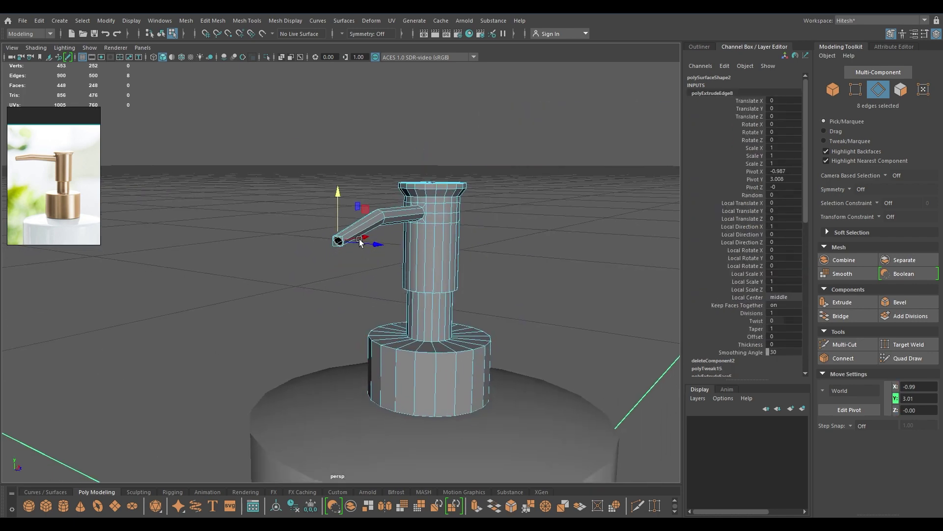
right_click_drag(361, 240, 406, 358, "alt")
left_click_drag(406, 361, 400, 360, "alt")
key("ctrl+z")
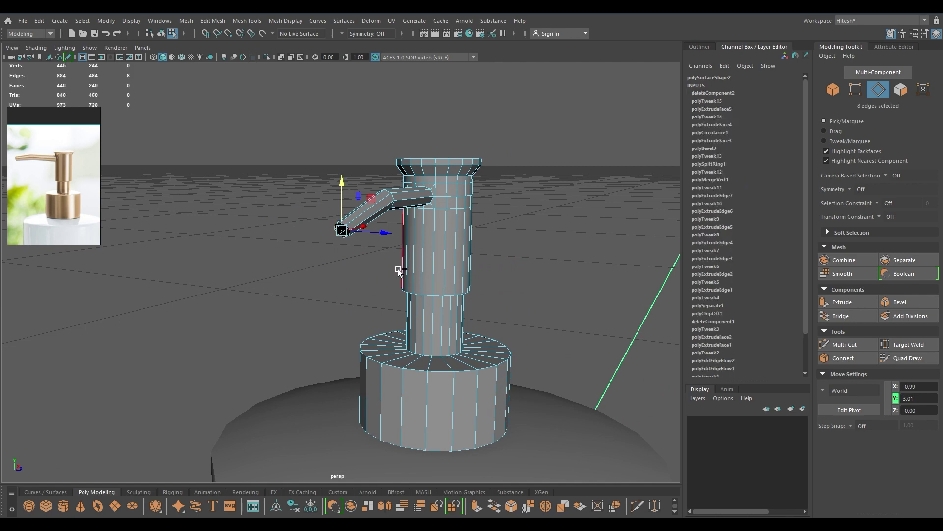
Extrude all faces of the pump mesh with a thickness of 0.01
left_click_drag(400, 270, 384, 231, "alt")
right_click_drag(385, 213, 433, 197)
left_click_drag(467, 189, 448, 228, "alt")
key("ctrl+e")
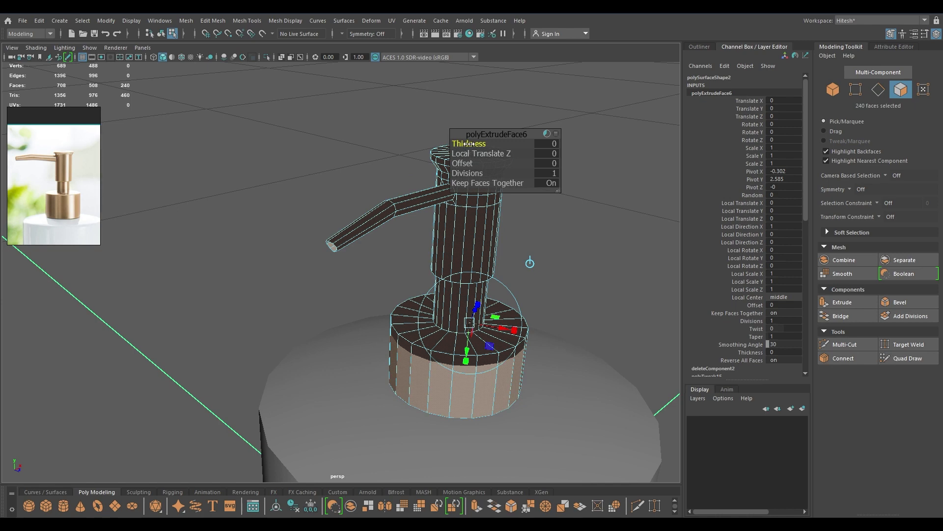
left_click_drag(469, 143, 464, 143)
left_click_drag(480, 260, 453, 217, "alt")
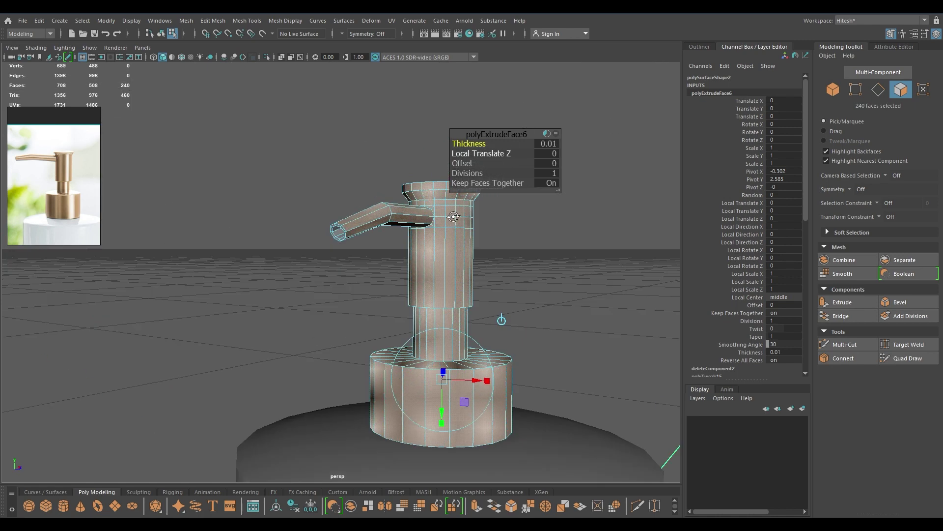
middle_click_drag(453, 216, 383, 131, "alt")
right_click_drag(384, 275, 413, 305, "alt")
middle_click_drag(413, 305, 425, 447, "alt")
left_click_drag(355, 195, 379, 219, "alt")
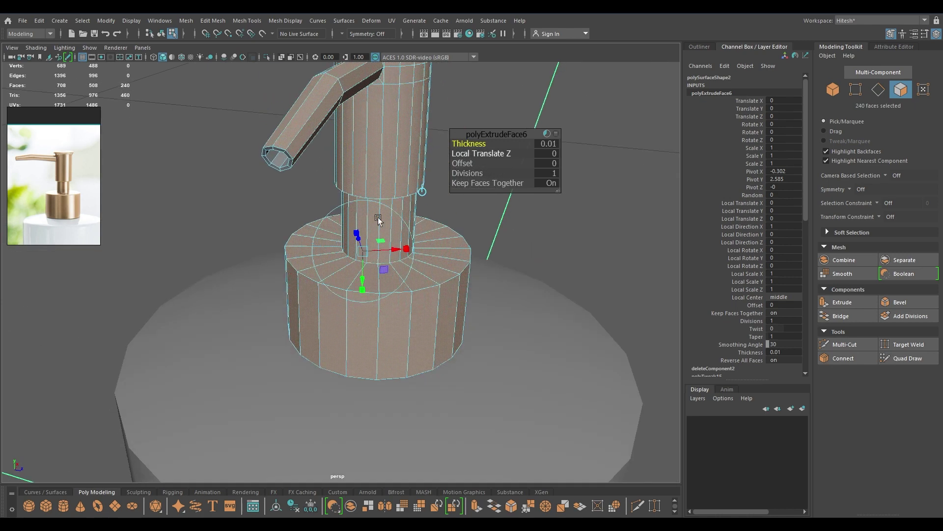
key("w")
Hide everything except the pump to inspect its shell, and undo back to before the thickness extrusion
right_click_drag(379, 213, 427, 200)
left_click(509, 164)
right_click_drag(509, 164, 389, 153, "alt")
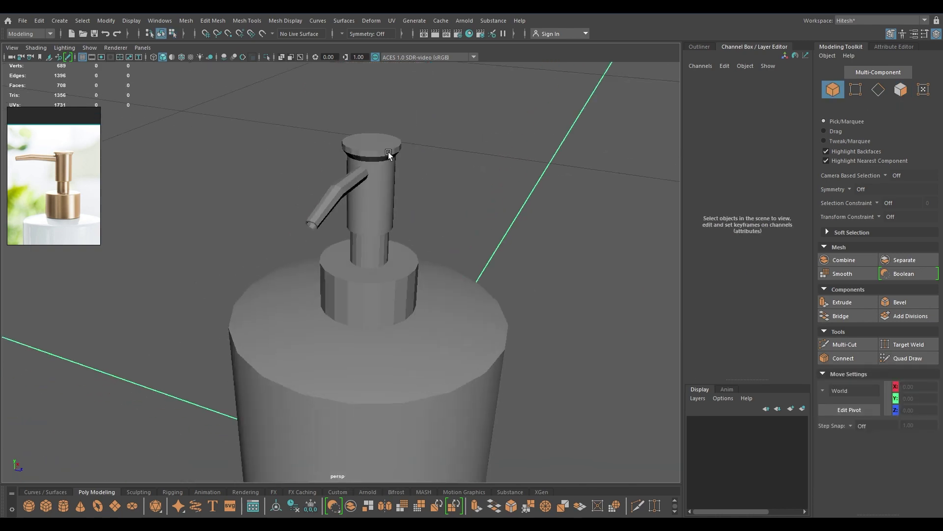
left_click_drag(388, 153, 426, 188, "alt")
left_click(399, 172)
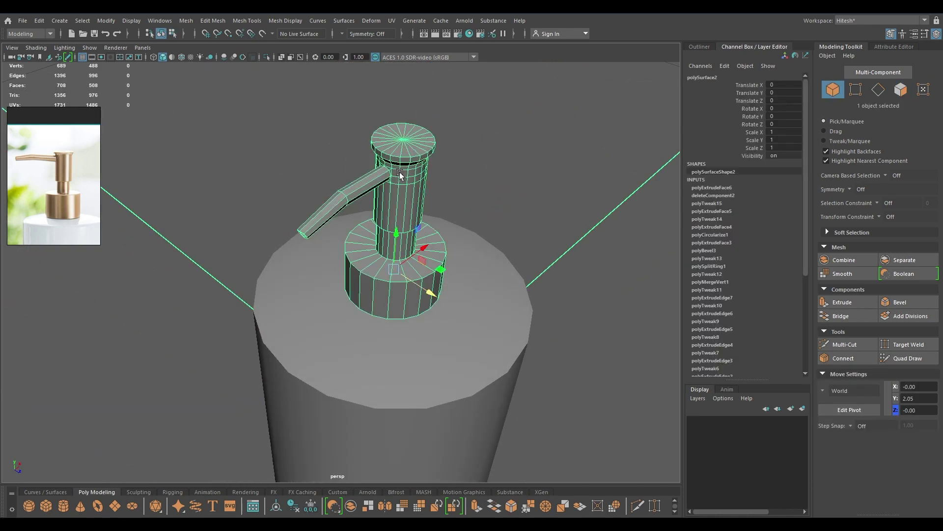
key("alt+h")
left_click_drag(434, 210, 389, 361, "alt")
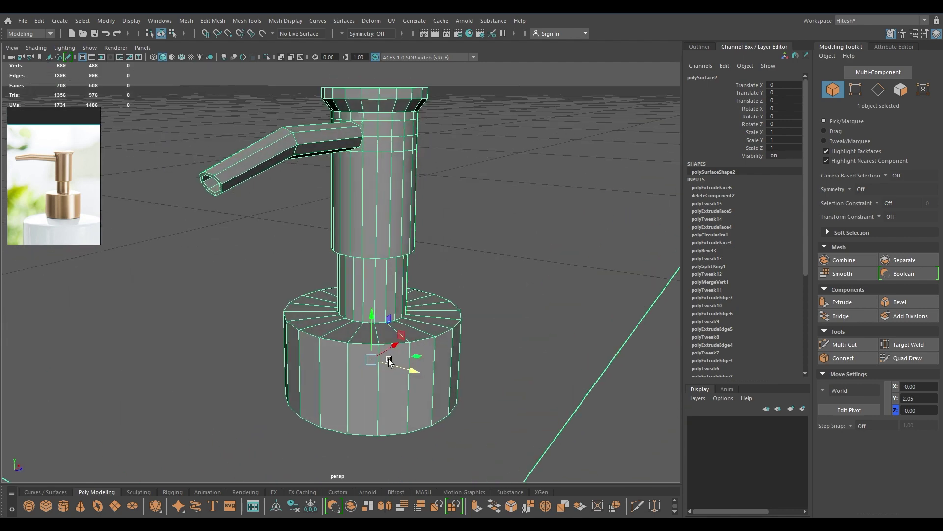
key("ctrl+z")
key("ctrl+z")
key("ctrl+z")
key("ctrl+z")
key("ctrl+z")
key("ctrl+z")
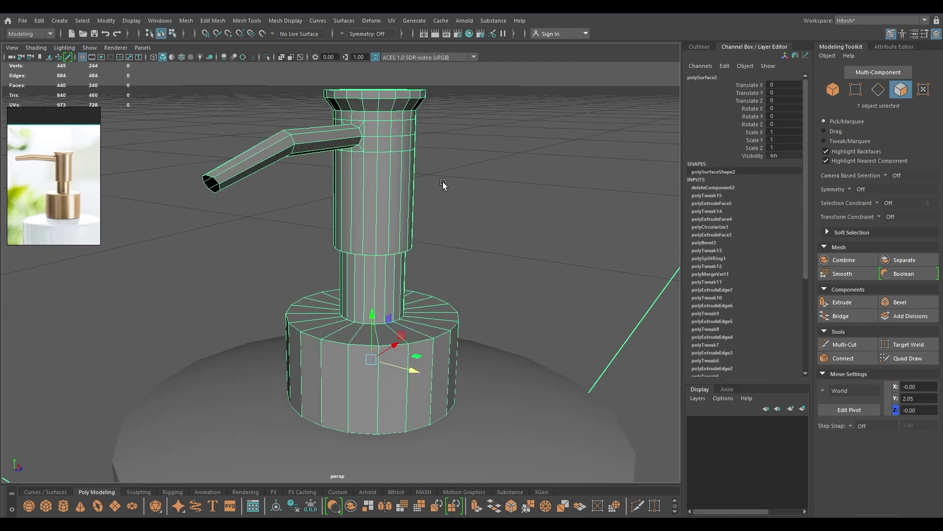
Bevel the upper and lower edge loops of the flared cap's rim with fraction 0.34 and Chamfer off
left_click(450, 207)
left_click(353, 198)
left_click_drag(505, 266, 419, 214, "alt")
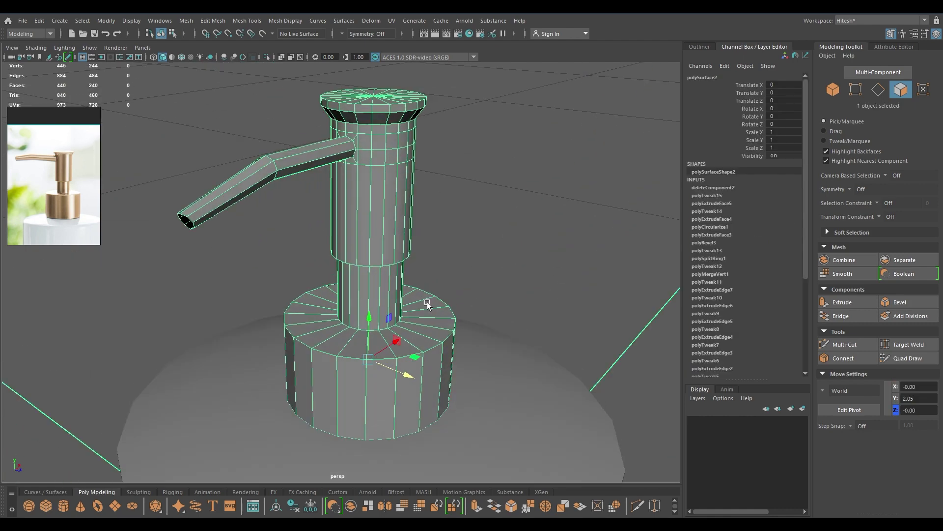
left_click_drag(427, 302, 367, 253, "alt")
left_click_drag(442, 151, 369, 288, "alt")
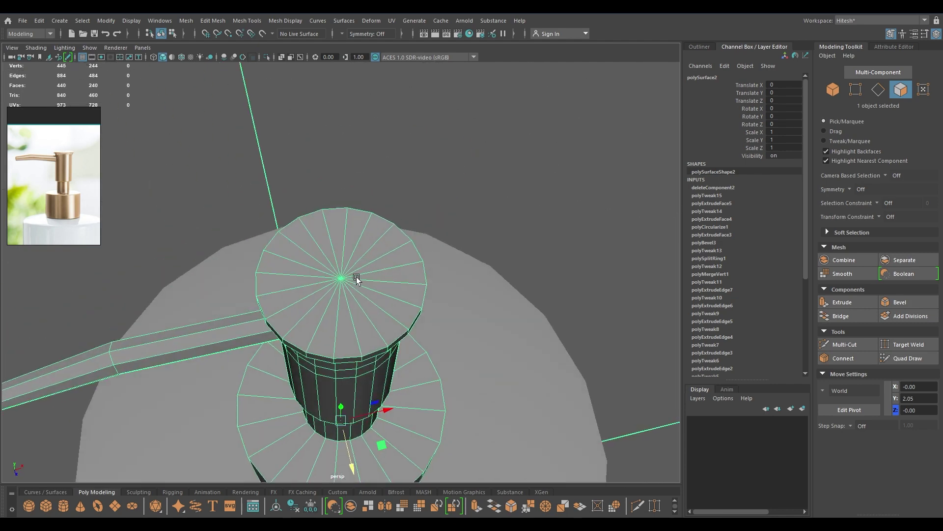
right_click_drag(357, 238, 368, 119)
left_click_drag(369, 119, 352, 178, "alt")
double_click(356, 193)
double_click(330, 94, "shift")
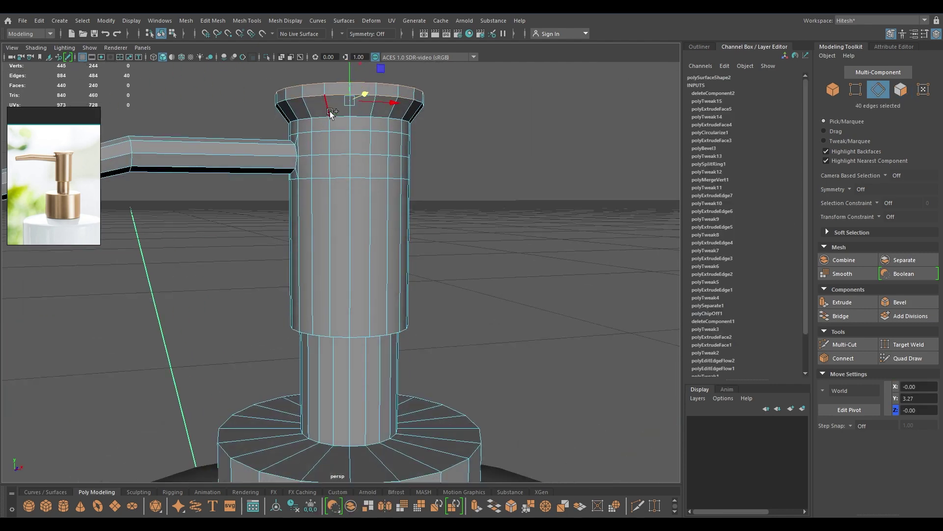
right_click_drag(331, 114, 352, 163, "alt")
middle_click_drag(352, 163, 344, 228, "alt")
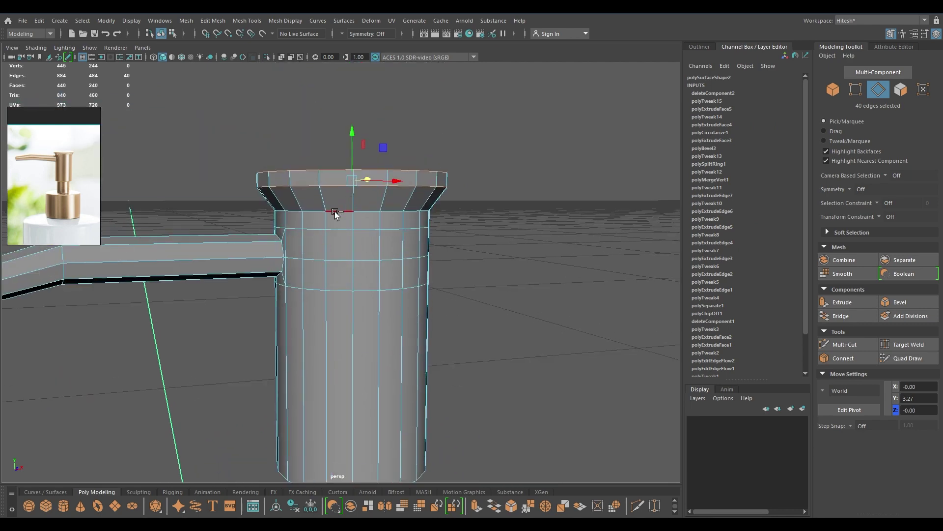
key("ctrl+b")
left_click_drag(335, 211, 339, 256, "alt")
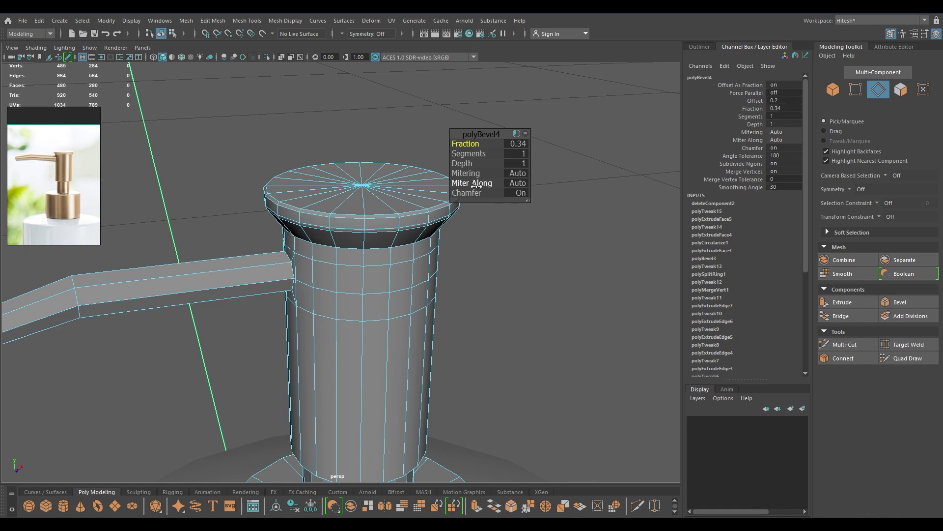
key("w")
Bevel the edge loop where the flared cap meets the stem with fraction 0.23 and 2 segments
left_click_drag(379, 217, 355, 192, "alt")
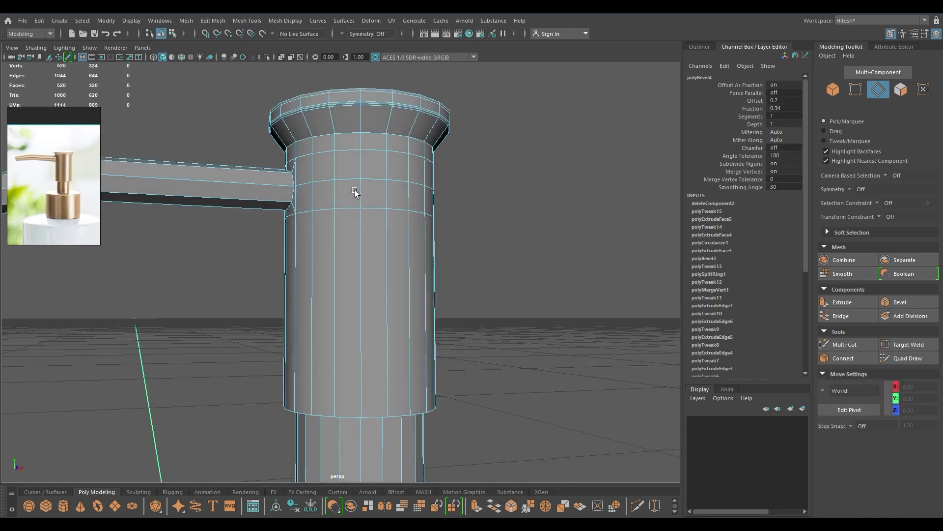
double_click(347, 139)
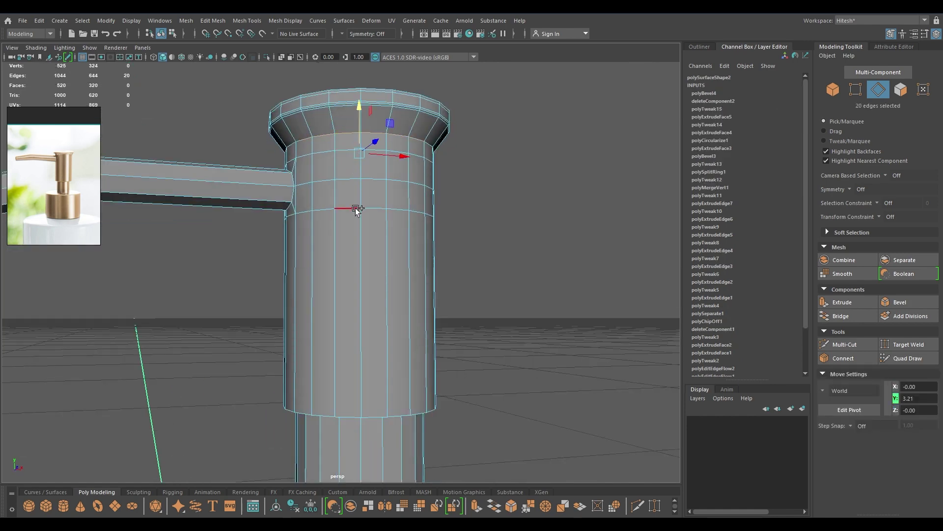
key("ctrl+b")
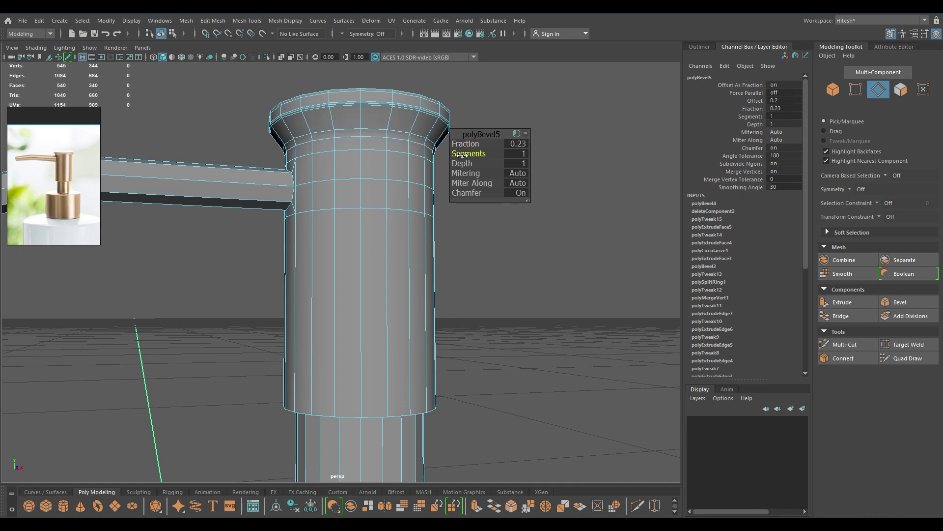
key("w")
Bevel the edge loop where the spout joins the stem with fraction 0.5 and 2 segments
right_click_drag(390, 264, 373, 212, "alt")
mouse_move(373, 211)
left_mouse_down("alt")
mouse_move(355, 176)
mouse_move(368, 217)
left_mouse_up("alt")
right_click_drag(369, 217, 385, 245, "alt")
left_click_drag(385, 245, 400, 255, "alt")
right_click_drag(400, 255, 388, 300, "alt")
left_click_drag(393, 256, 272, 280, "alt")
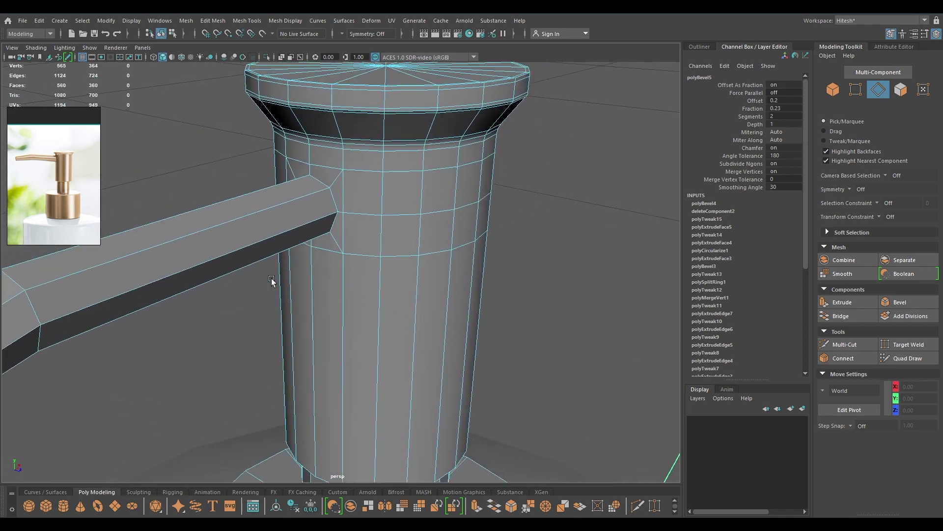
right_click_drag(272, 280, 295, 280, "alt")
double_click(333, 187)
left_click_drag(334, 187, 375, 143, "alt")
key("ctrl+b")
right_click_drag(375, 143, 498, 159, "alt")
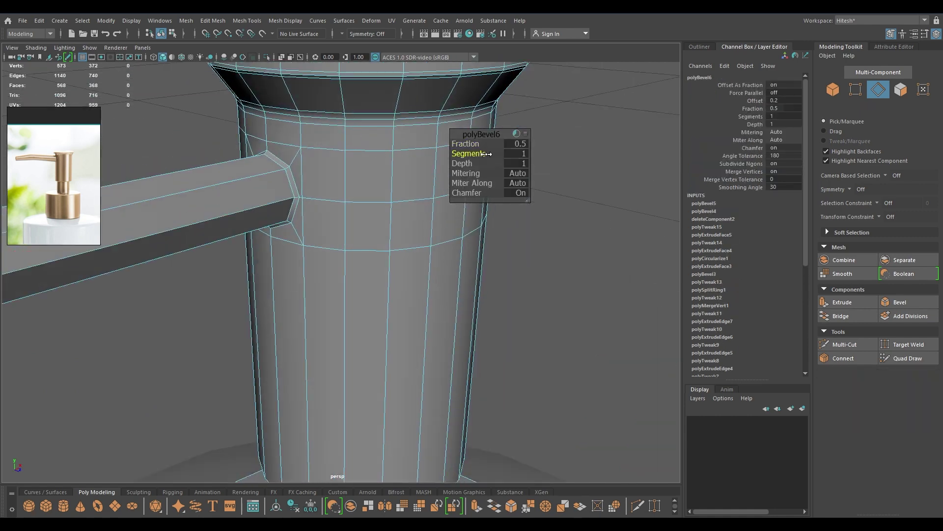
key("w")
Bevel the edge loop at the spout's bend with fraction 0.1 and 2 segments
right_click_drag(393, 175, 318, 122, "alt")
middle_click_drag(275, 189, 339, 156, "alt")
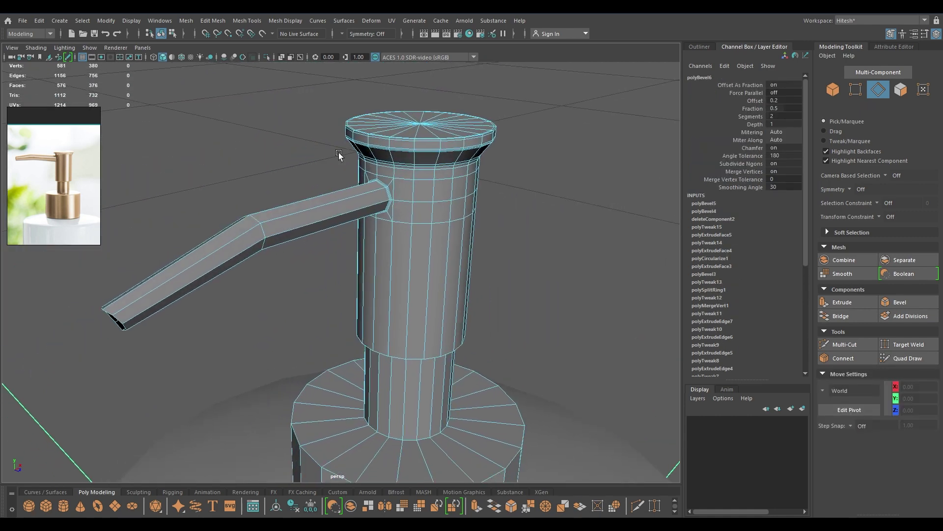
left_click_drag(339, 156, 364, 152, "alt")
middle_click_drag(248, 170, 310, 158, "alt")
double_click(299, 188)
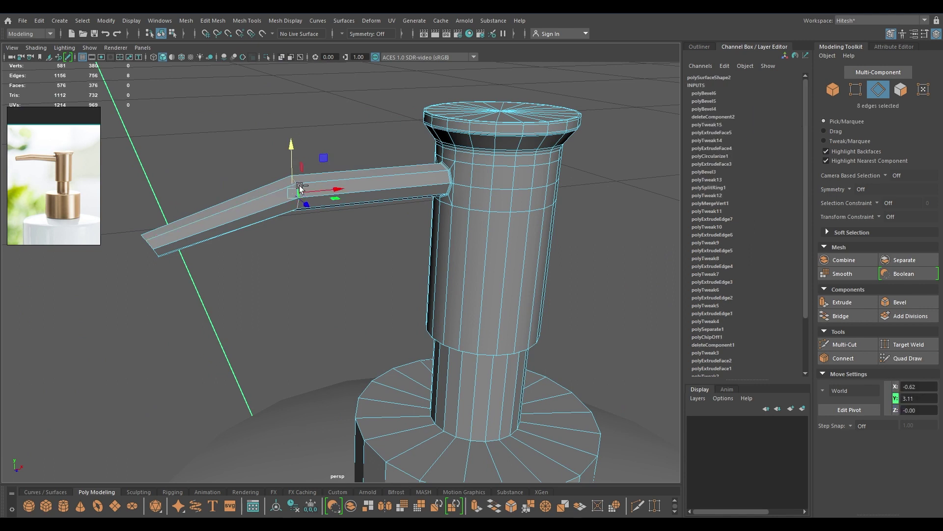
key("ctrl+b")
left_click_drag(453, 144, 433, 146)
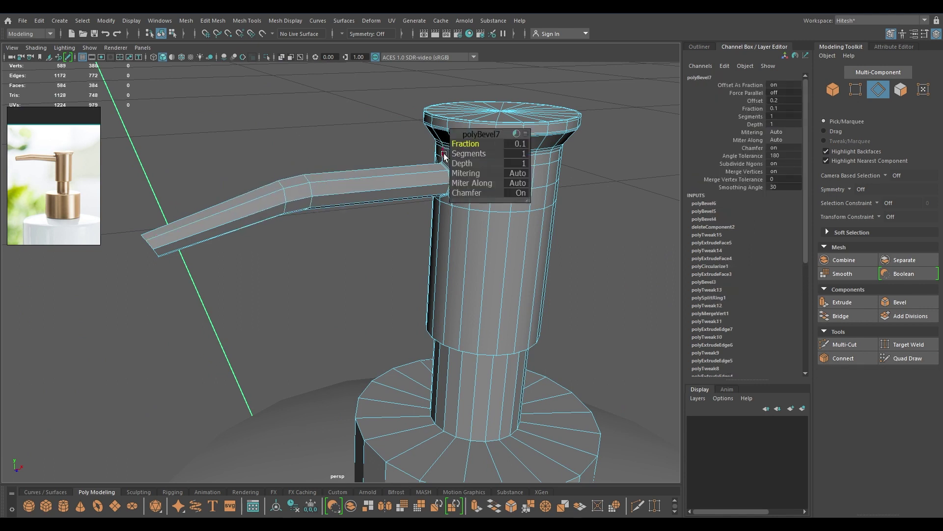
key("w")
Preview the pump mesh smoothed in object mode, and return it to the unsmoothed display
right_click_drag(276, 184, 344, 137)
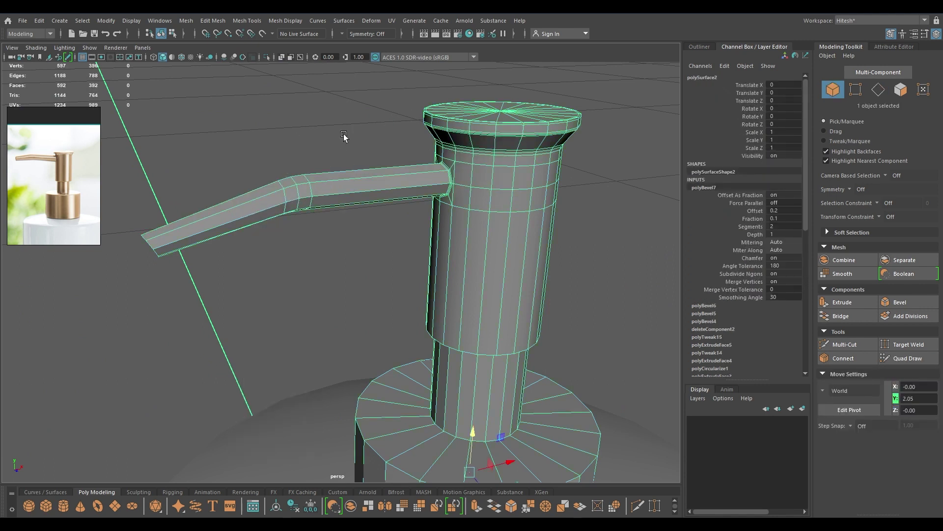
key("3")
left_click(343, 137)
left_click(355, 192)
key("1")
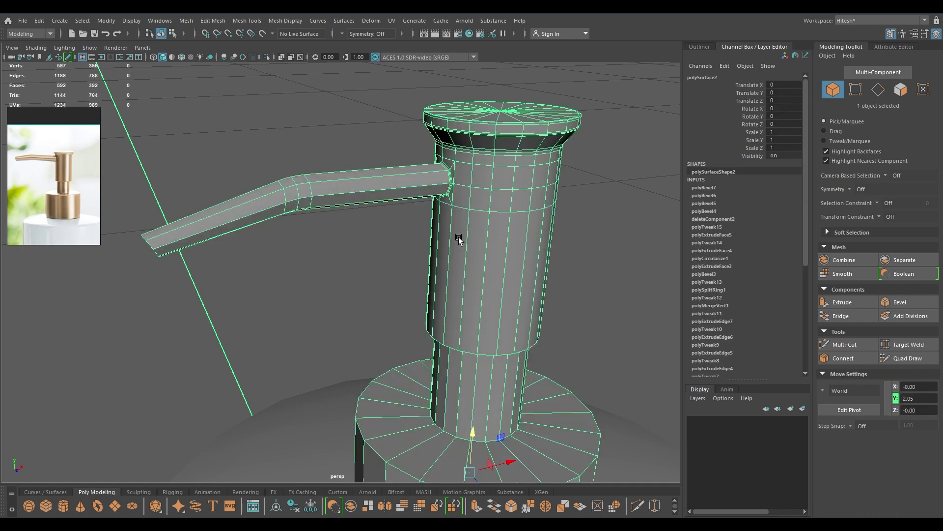
Bevel the outer and inner edge loops on the underside rim of the wide stem section with fraction 0.25 and chamfer off
middle_click_drag(464, 241, 434, 171, "alt")
left_click_drag(433, 170, 436, 190, "alt")
right_click_drag(436, 190, 417, 282, "alt")
middle_click_drag(417, 282, 386, 327, "alt")
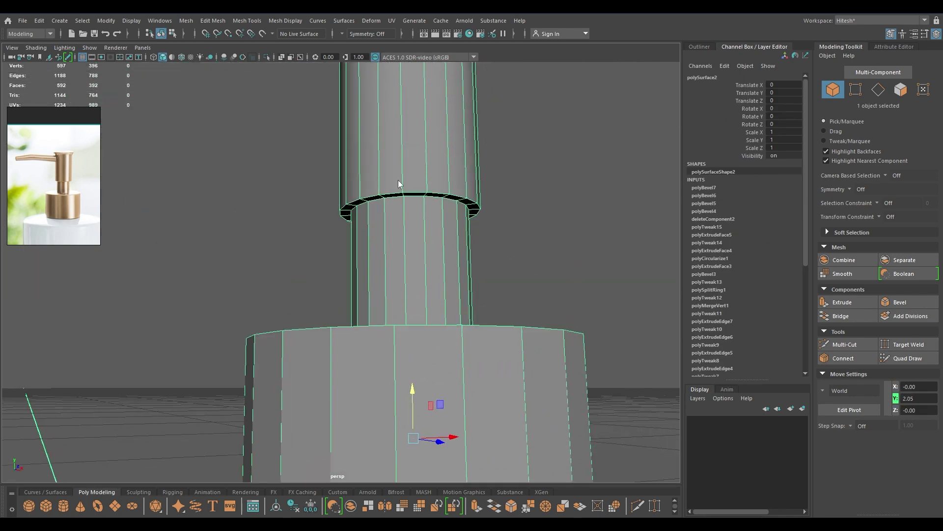
right_click_drag(398, 180, 399, 142)
double_click(414, 194)
left_click_drag(413, 195, 391, 167, "alt")
middle_click_drag(388, 149, 400, 228, "alt")
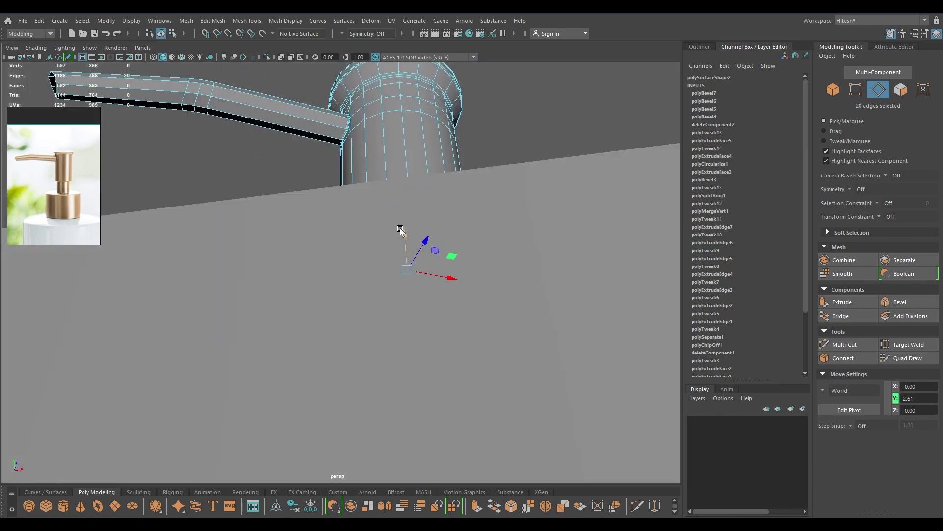
left_click_drag(400, 228, 390, 311, "alt")
double_click(388, 263, "shift")
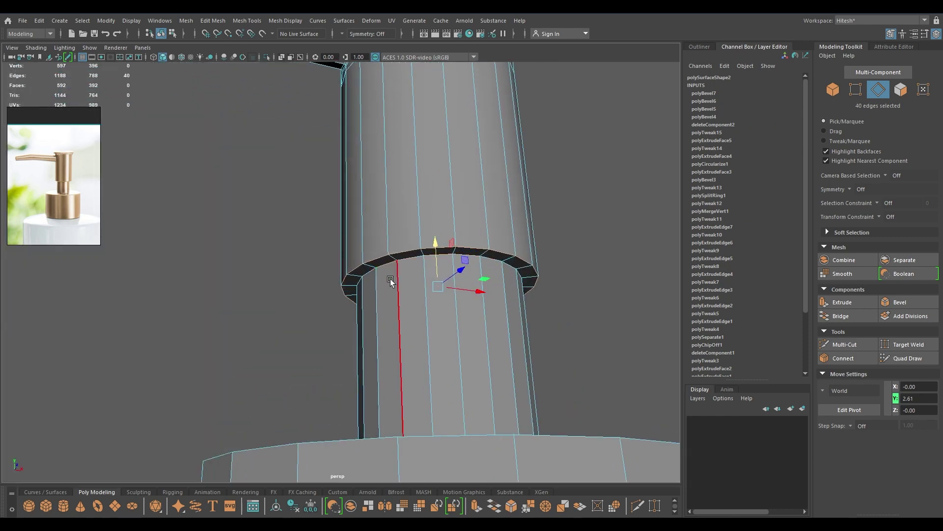
left_click_drag(391, 279, 403, 319, "alt")
middle_click_drag(402, 320, 388, 129, "alt")
key("ctrl+b")
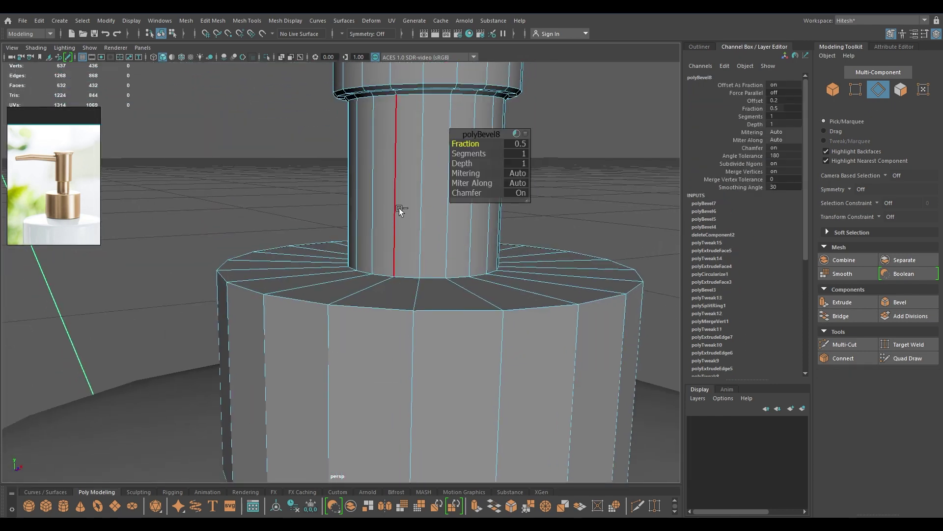
left_click_drag(398, 209, 375, 103, "alt")
middle_click_drag(375, 104, 367, 219, "alt")
right_click_drag(366, 219, 429, 198, "alt")
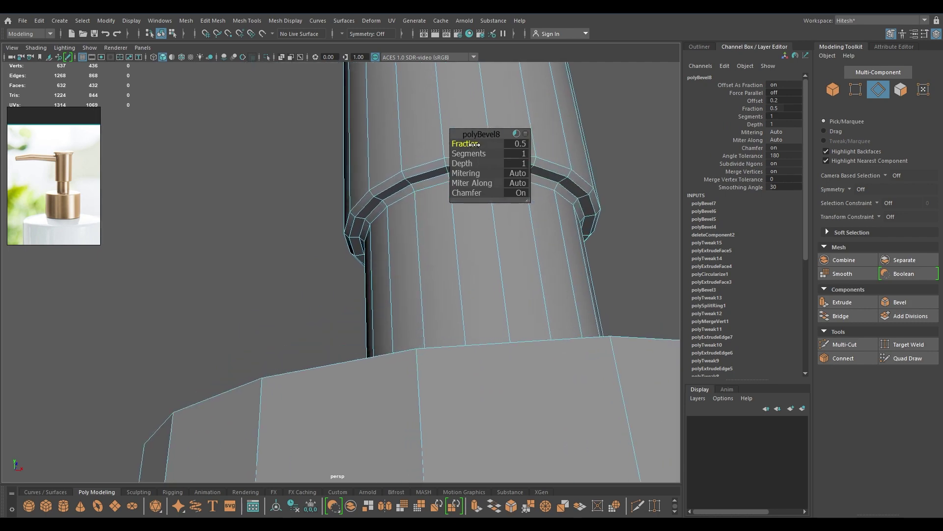
left_click_drag(474, 144, 460, 144)
left_click_drag(468, 193, 452, 193)
key("w")
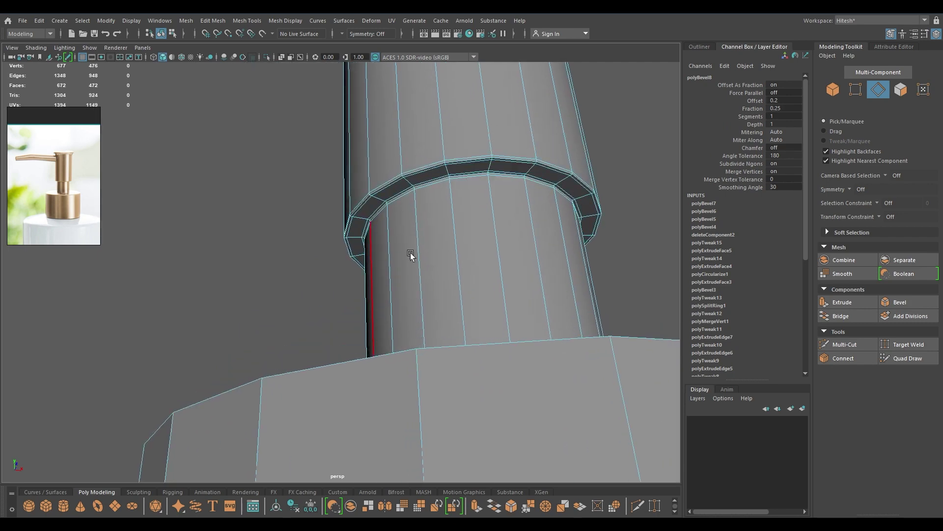
Bevel the collar's outer top edge loop and its loop around the stem with fraction 0.05 and chamfer off
scroll(438, 274, "down", 3)
left_click_drag(438, 274, 438, 319, "alt")
middle_click_drag(438, 320, 438, 177, "alt")
left_click_drag(438, 177, 407, 215, "alt")
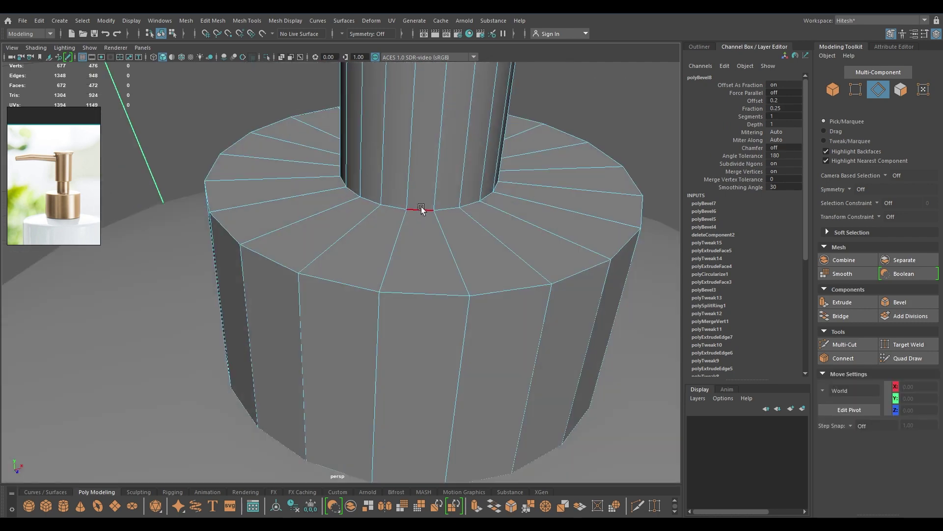
double_click(421, 209)
key("ctrl+b")
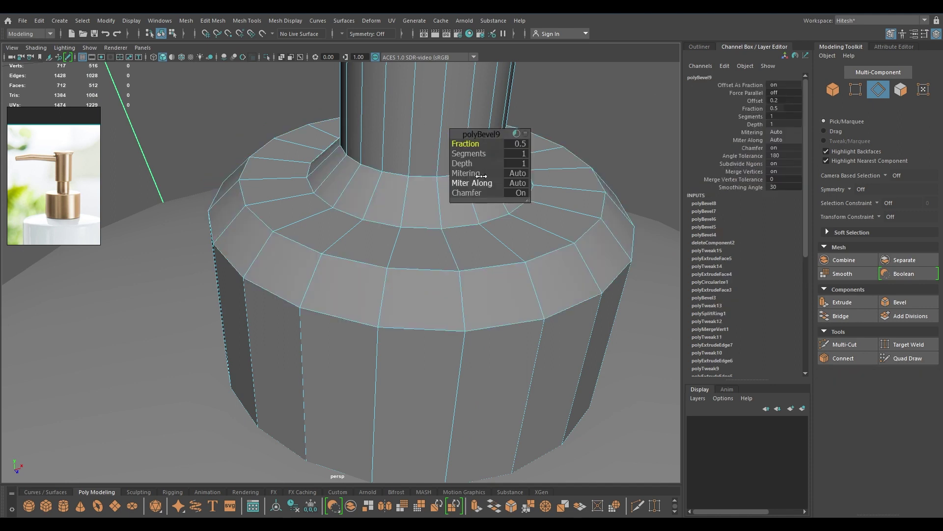
left_click(467, 193)
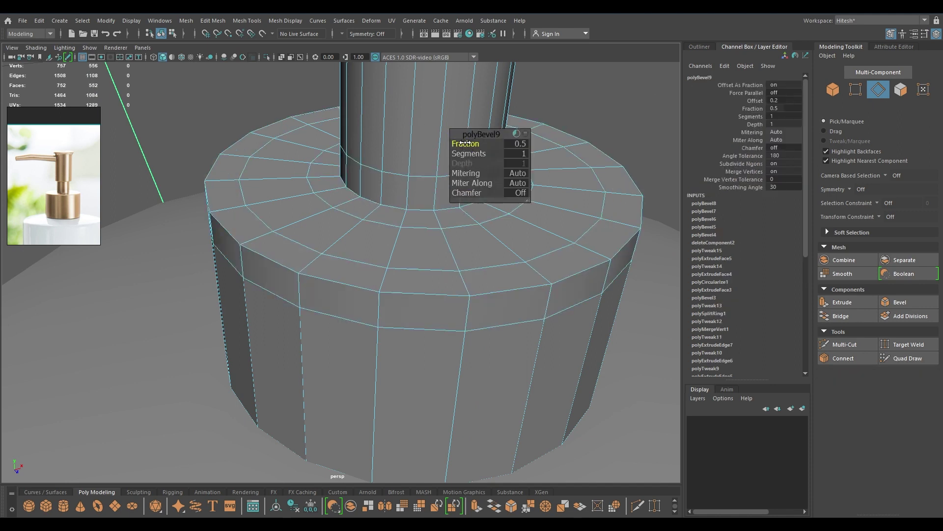
left_click_drag(464, 143, 444, 145)
key("w")
Check the beveled collar in the smoothed preview in object mode, and return the pump to the unsmoothed display
right_click_drag(388, 183, 443, 169)
key("3")
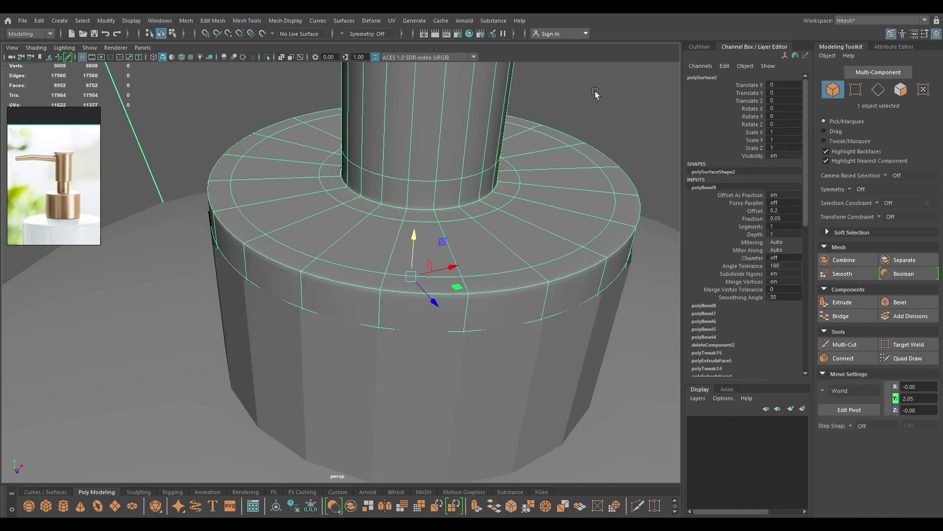
left_click(595, 91)
scroll(446, 80, "down", 4)
left_click(354, 276)
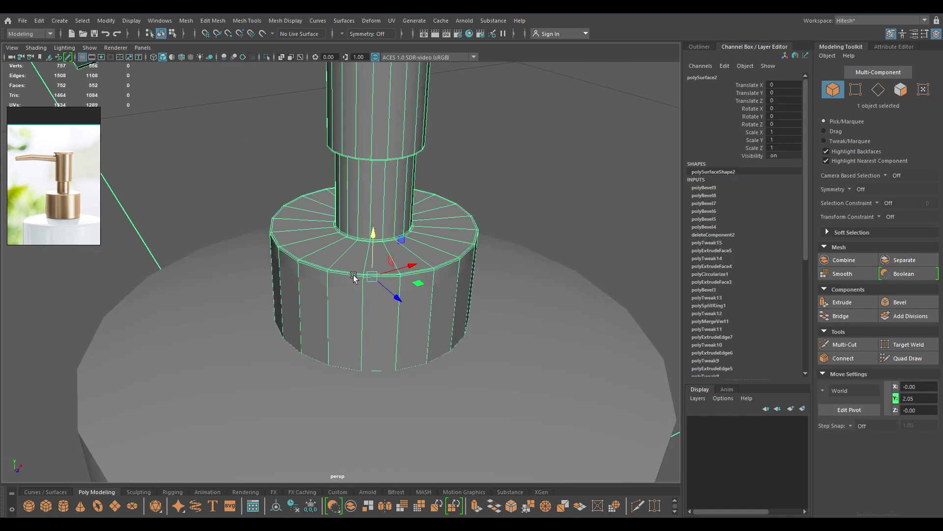
scroll(354, 276, "down", 5)
scroll(370, 263, "up", 4)
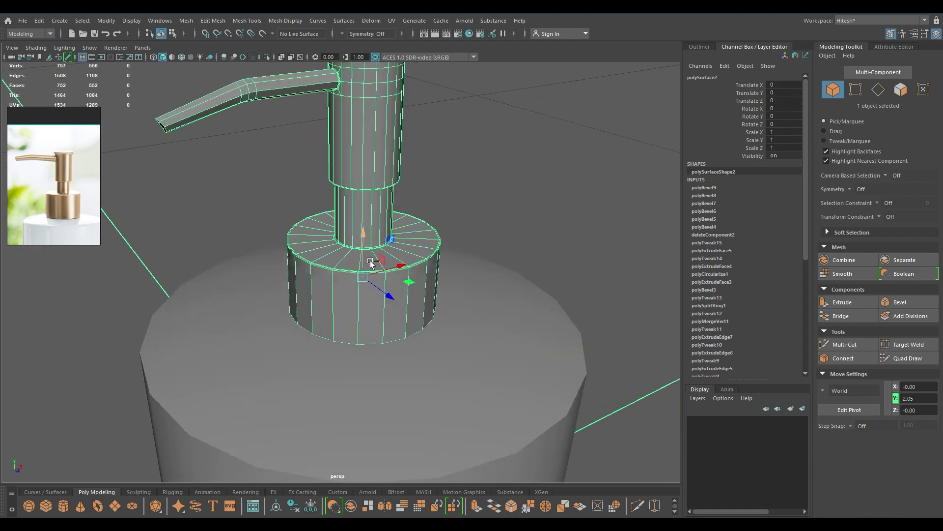
Extrude all faces of the pump mesh with a thickness of 0.005 to give it a solid wall
key("ctrl+e")
middle_click_drag(371, 263, 352, 316, "alt")
right_click_drag(352, 316, 364, 360, "alt")
left_click_drag(364, 360, 396, 314, "alt")
middle_click_drag(396, 314, 406, 277, "alt")
right_click_drag(406, 276, 442, 256, "alt")
left_click_drag(473, 141, 409, 128)
right_click_drag(393, 231, 417, 231, "alt")
middle_click_drag(418, 231, 418, 297, "alt")
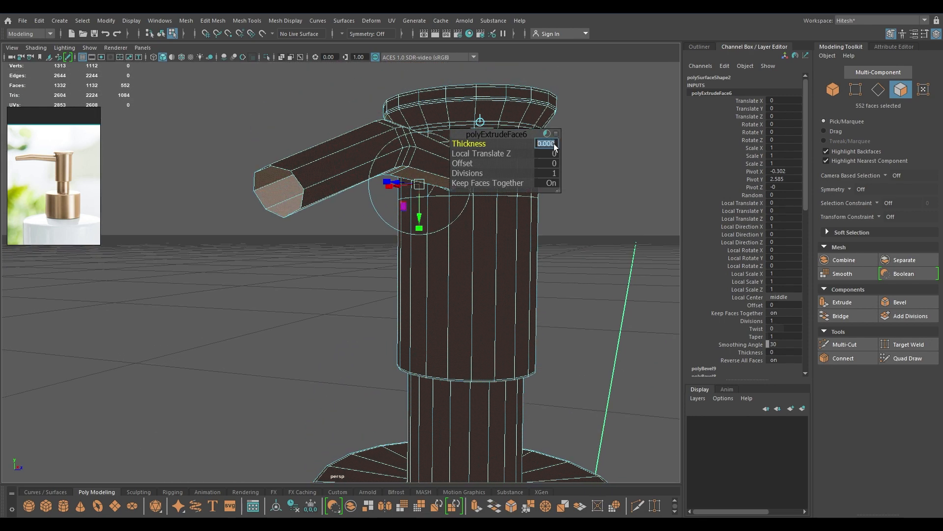
type("2")
key("Return")
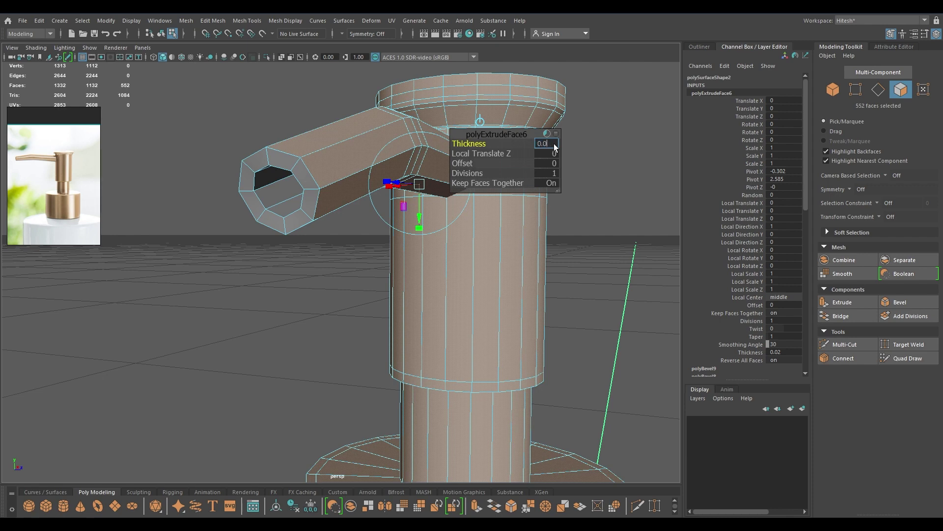
type("0.005")
key("Return")
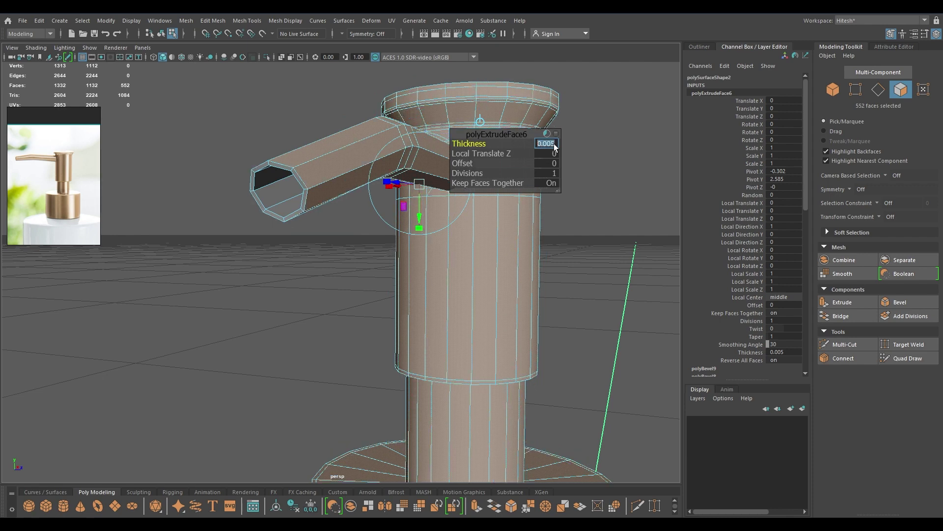
key("w")
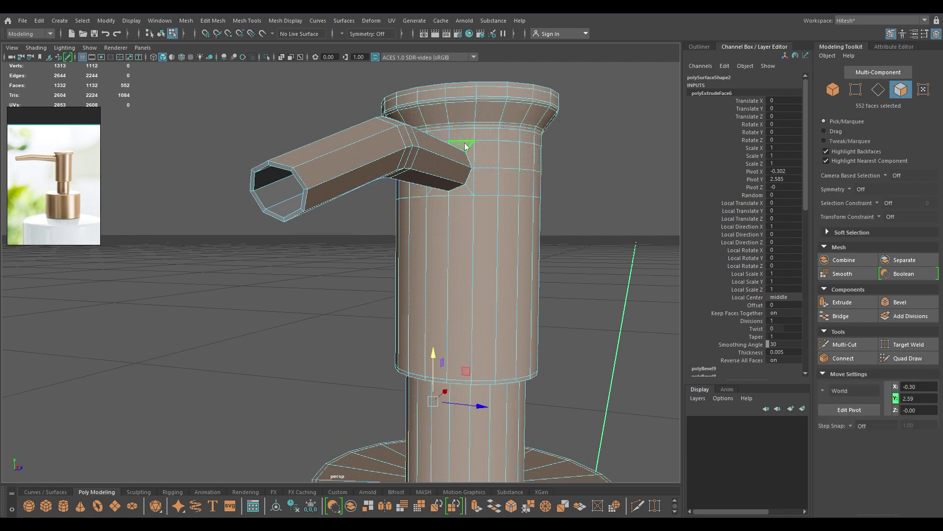
Return to object mode and hide everything except the pump mesh
right_click_drag(466, 143, 512, 118)
left_click(613, 123)
left_click_drag(524, 266, 335, 261, "alt")
left_click(520, 211)
key("alt+h")
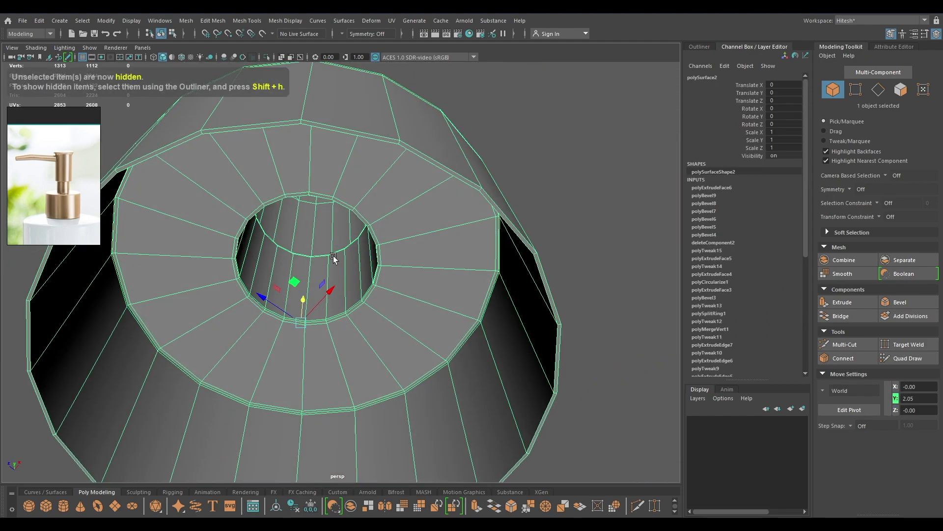
Bevel the edge loops on the collar's open bottom rim with fraction 0.5 and chamfer off, and return to object mode
right_click_drag(335, 261, 364, 332, "alt")
middle_click_drag(364, 333, 364, 187, "alt")
left_click_drag(364, 187, 389, 139, "alt")
left_click_drag(412, 191, 410, 238, "alt")
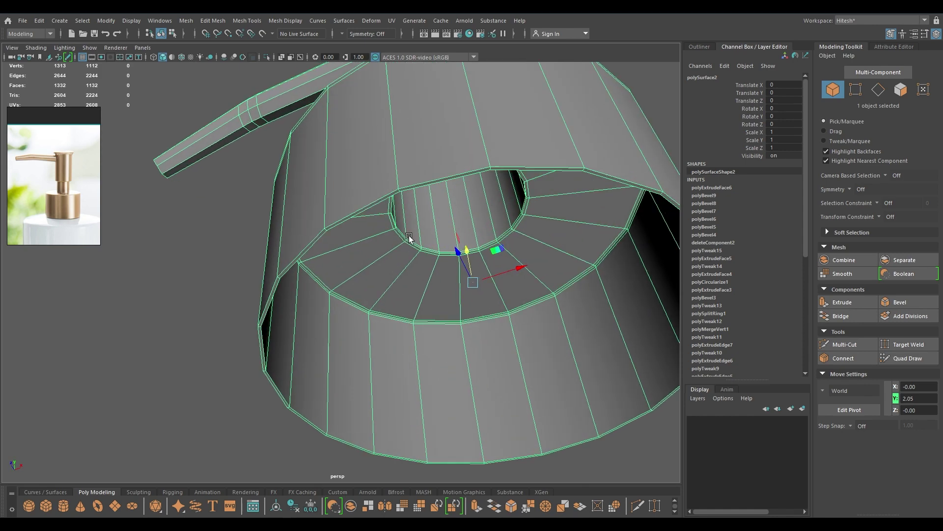
right_click_drag(245, 241, 226, 163)
double_click(303, 230)
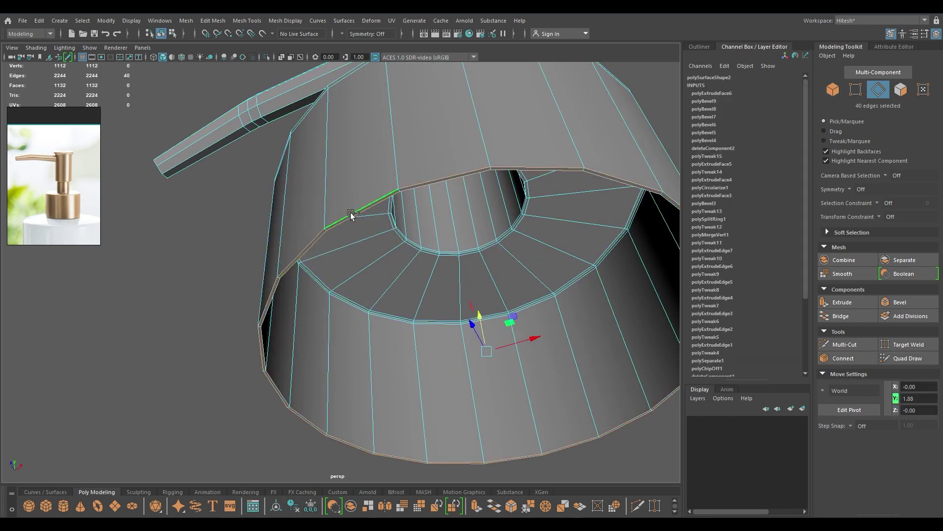
key("ctrl+b")
left_click_drag(384, 201, 432, 194, "alt")
right_click_drag(258, 174, 310, 138)
right_click_drag(311, 138, 184, 47, "alt")
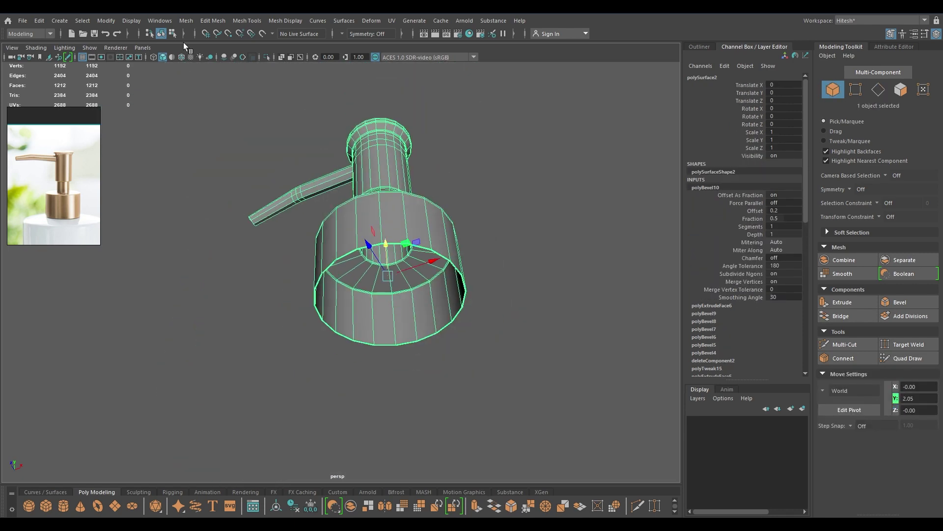
Inspect the thickened pump from several sides in the smoothed preview, and return it to the unsmoothed display
left_click_drag(231, 132, 258, 241, "alt")
left_click(245, 237)
scroll(381, 183, "down", 3)
left_click(381, 183)
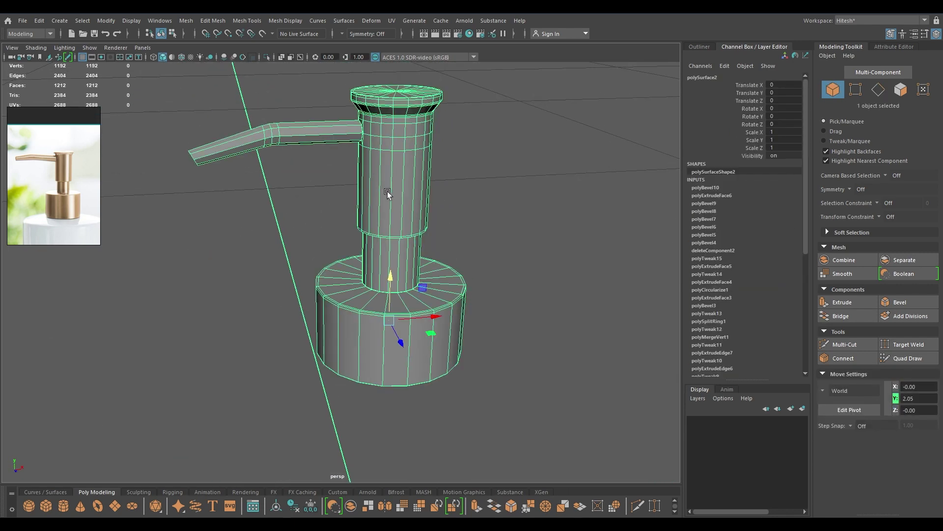
left_click(495, 185)
left_click_drag(496, 185, 394, 203, "alt")
left_click_drag(344, 188, 344, 202, "alt")
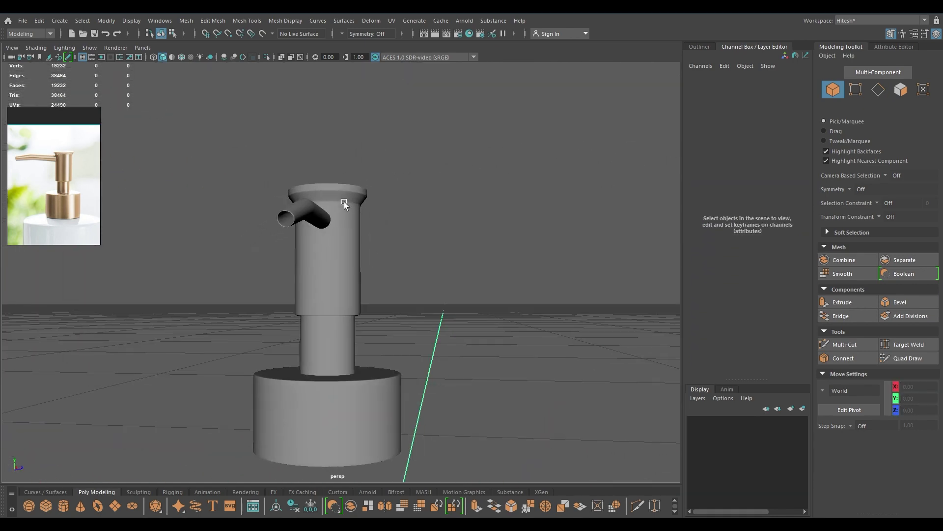
right_click_drag(344, 202, 398, 375, "alt")
middle_click_drag(312, 261, 370, 193, "alt")
left_click(370, 192)
key("1")
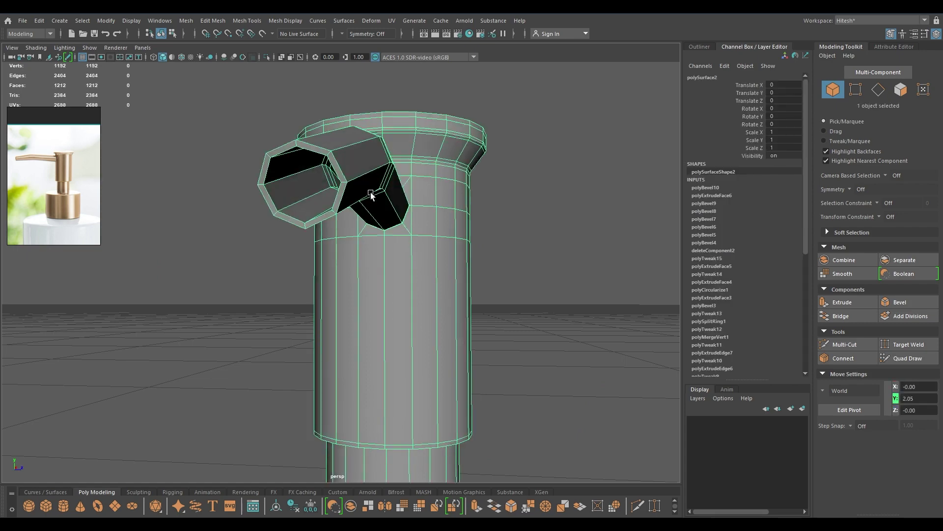
Bevel the edge loops on the rim of the spout's opening with fraction 0.5, 1 segment and chamfer off
left_click_drag(370, 192, 313, 181, "alt")
right_click_drag(313, 181, 301, 80)
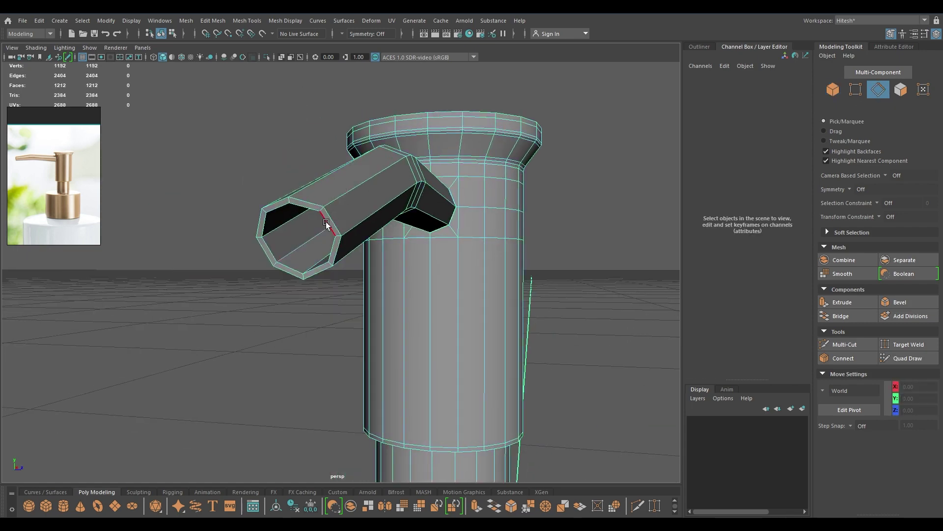
double_click(327, 220)
key("ctrl+b")
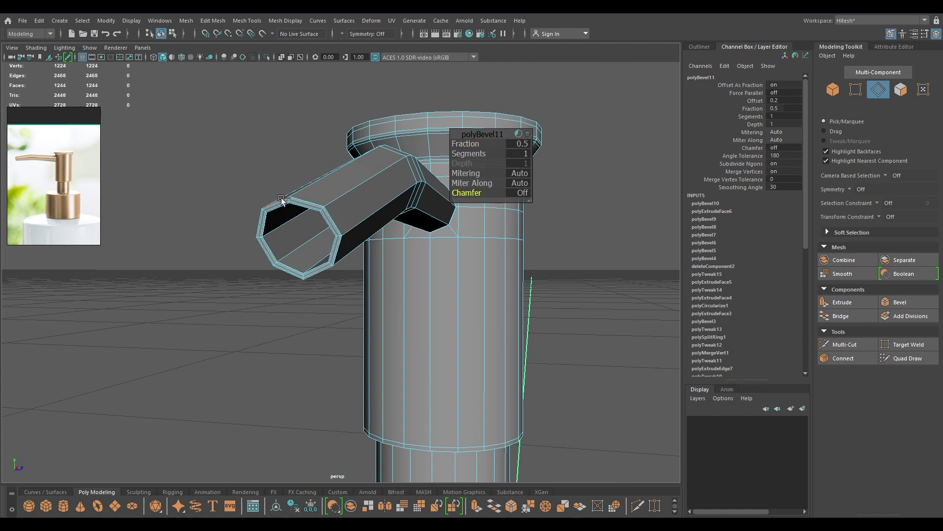
key("w")
Examine the spout tip and its joint with the stem in the smoothed preview, and return to the unsmoothed display
right_click_drag(281, 198, 404, 125)
key("3")
left_click(244, 143)
scroll(257, 207, "down", 3)
left_click_drag(257, 207, 167, 211, "alt")
scroll(405, 321, "down", 1)
scroll(423, 309, "up", 1)
left_click_drag(405, 321, 449, 319, "alt")
left_click(423, 310)
scroll(474, 336, "up", 1)
left_click_drag(418, 273, 402, 219, "alt")
key("1")
Insert four horizontal edge loops around the wide stem with Multi-Cut, one above and three below the spout joint, and return to object mode
right_click_drag(402, 219, 360, 226, "shift")
left_click_drag(361, 230, 401, 211, "alt")
left_click(403, 209)
left_click(401, 267, "ctrl")
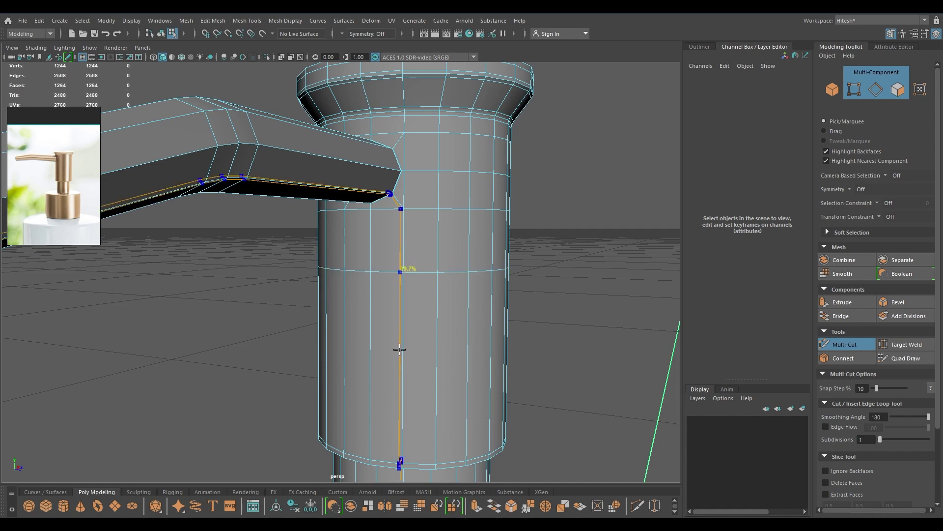
left_click(411, 356, "ctrl")
left_click_drag(411, 356, 438, 286, "alt")
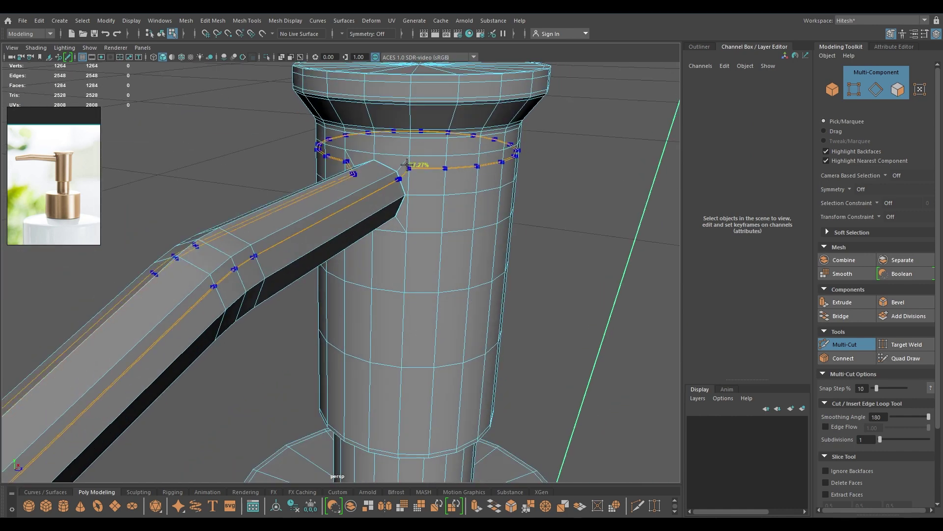
left_click(417, 147, "ctrl")
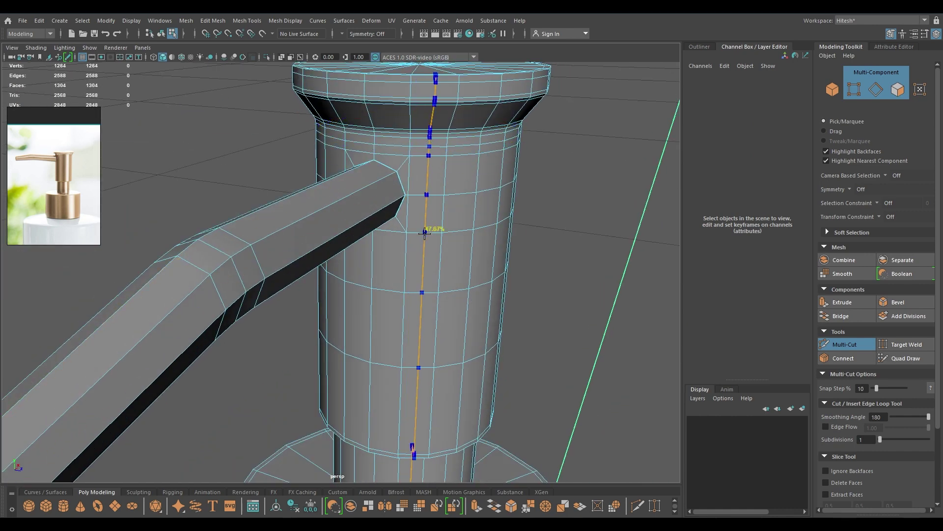
left_click(415, 252, "ctrl")
left_click_drag(415, 251, 442, 267, "alt")
key("w")
right_click_drag(409, 228, 458, 211)
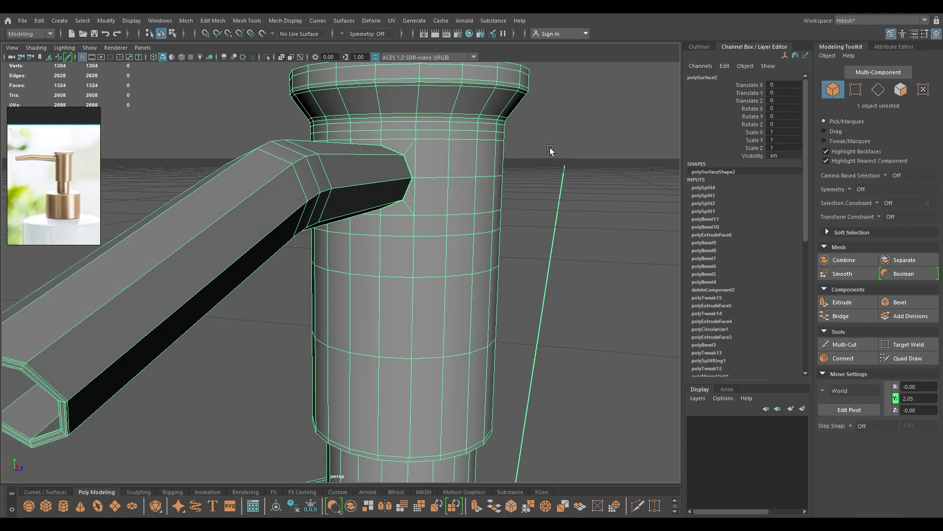
Inspect the pump with its added stem loops in the smoothed preview, and return it to the unsmoothed display
key("3")
left_click(557, 237)
scroll(557, 237, "down", 3)
left_click_drag(557, 237, 428, 237, "alt")
left_click(427, 237)
mouse_move(561, 324)
left_mouse_down("alt")
mouse_move(597, 316)
mouse_move(548, 319)
left_mouse_up("alt")
right_click_drag(548, 318, 419, 217, "alt")
left_click_drag(419, 216, 442, 248, "alt")
key("1")
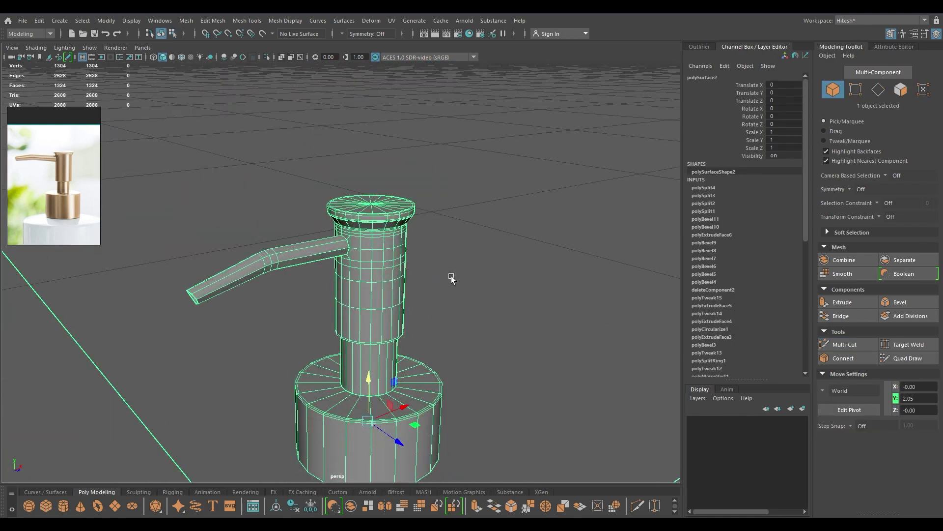
Unhide the bottle and isolate it by hiding all other objects
key("ctrl+shift+h")
left_click_drag(458, 281, 353, 244, "alt")
left_click(353, 244)
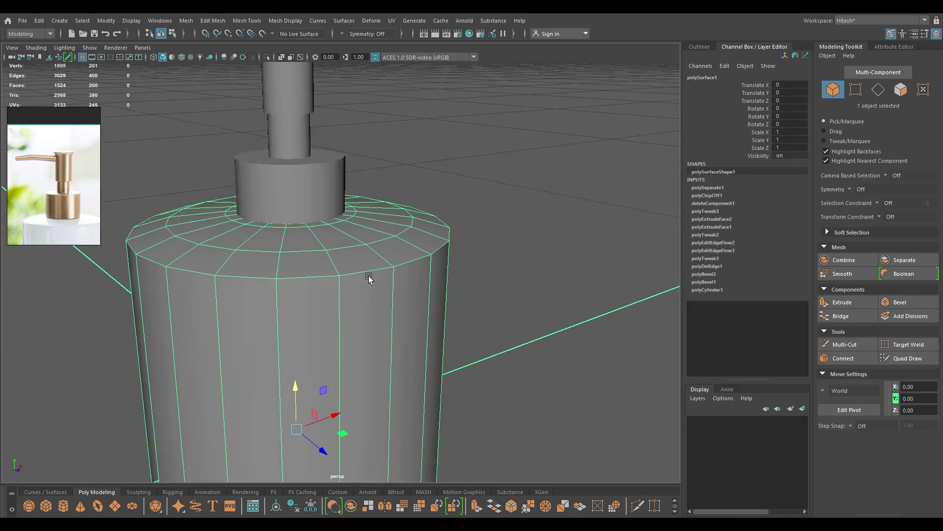
key("alt+h")
Bevel the edge loop where the bottle's neck meets the shoulder with fraction 0.2
right_click_drag(349, 238, 350, 163)
left_click_drag(283, 229, 275, 252, "alt")
scroll(287, 236, "up", 2)
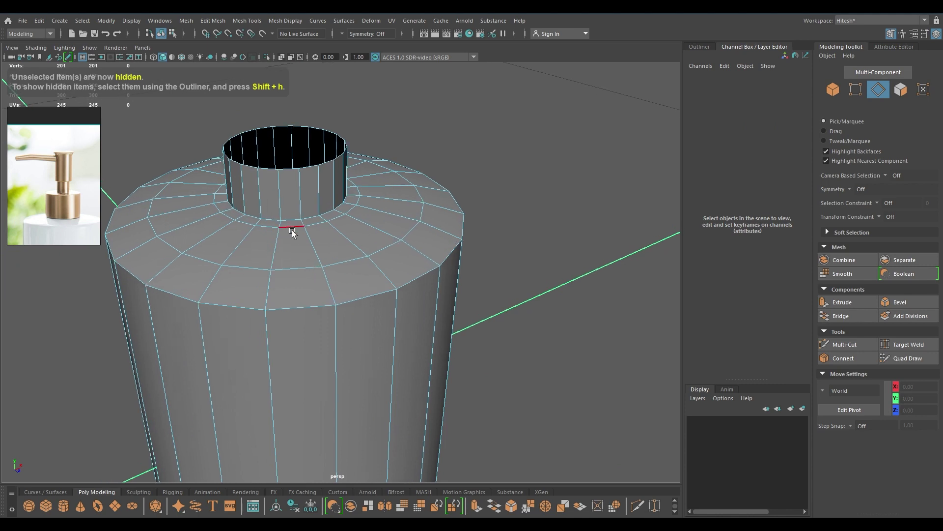
double_click(292, 232)
key("ctrl+b")
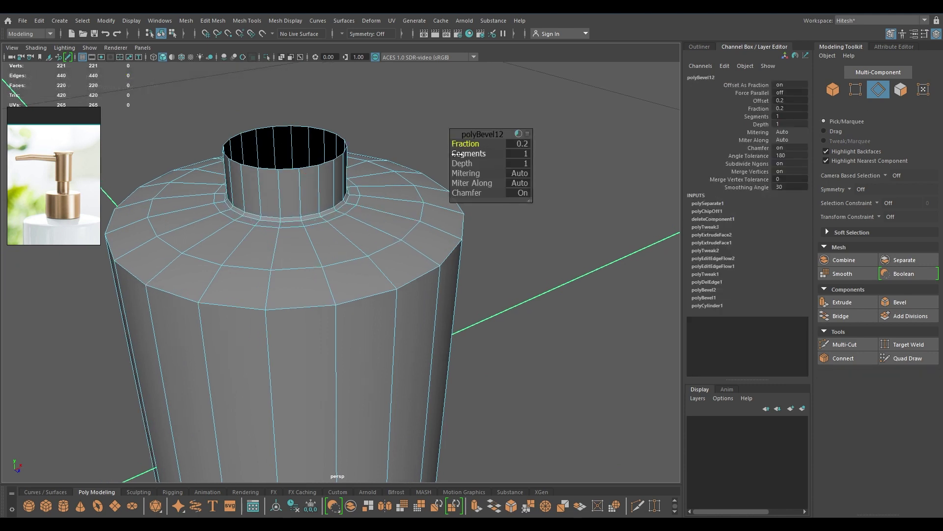
Bevel the edge loop around the bottle's outer shoulder with fraction 0.08 and 2 segments
left_click_drag(414, 206, 292, 270, "alt")
double_click(293, 266)
key("w")
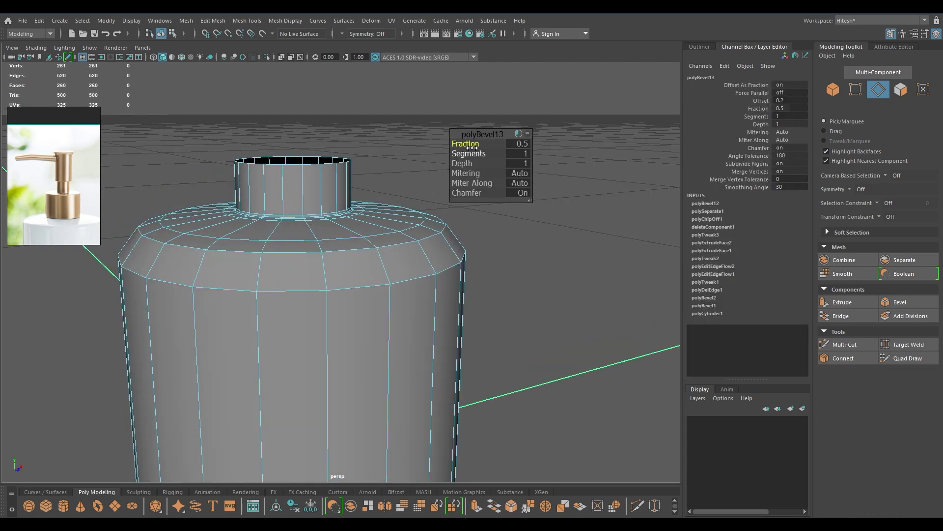
left_click_drag(472, 148, 502, 158)
key("w")
Insert an edge loop around the bottle's lower body just above the rounded base
right_click_drag(438, 221, 373, 170, "alt")
left_click_drag(393, 290, 338, 308, "alt")
middle_click_drag(338, 307, 349, 176, "alt")
left_click_drag(349, 175, 345, 211, "alt")
right_click_drag(345, 211, 341, 267, "alt")
right_click(313, 203, "shift")
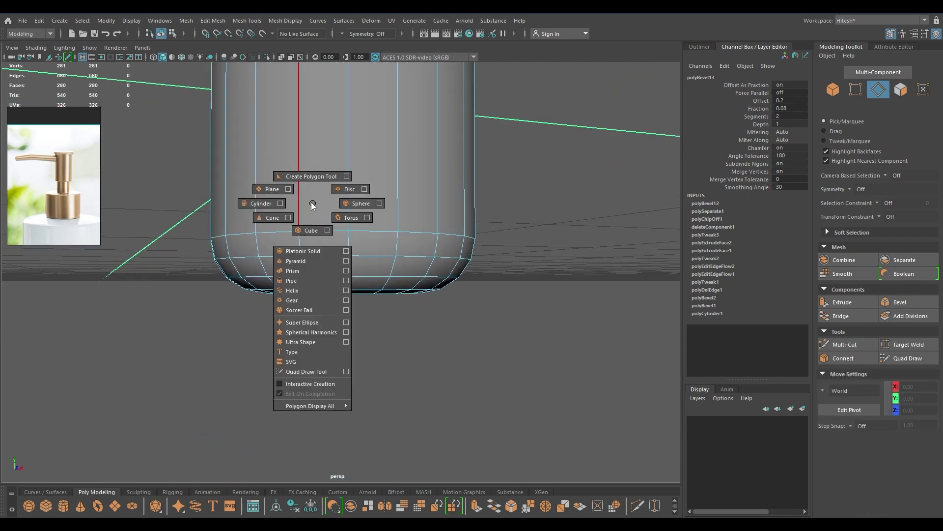
right_click_drag(313, 206, 371, 138)
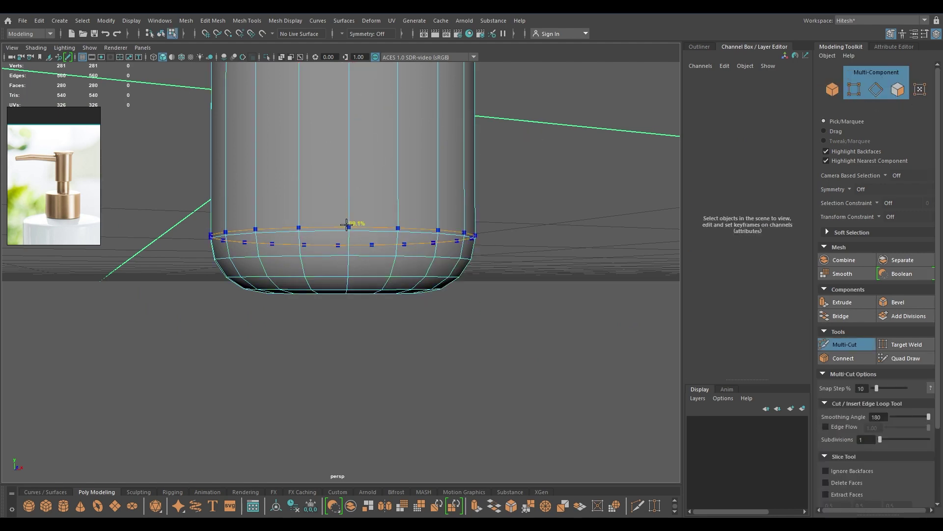
left_click(347, 225, "ctrl")
left_click_drag(350, 231, 357, 216, "alt")
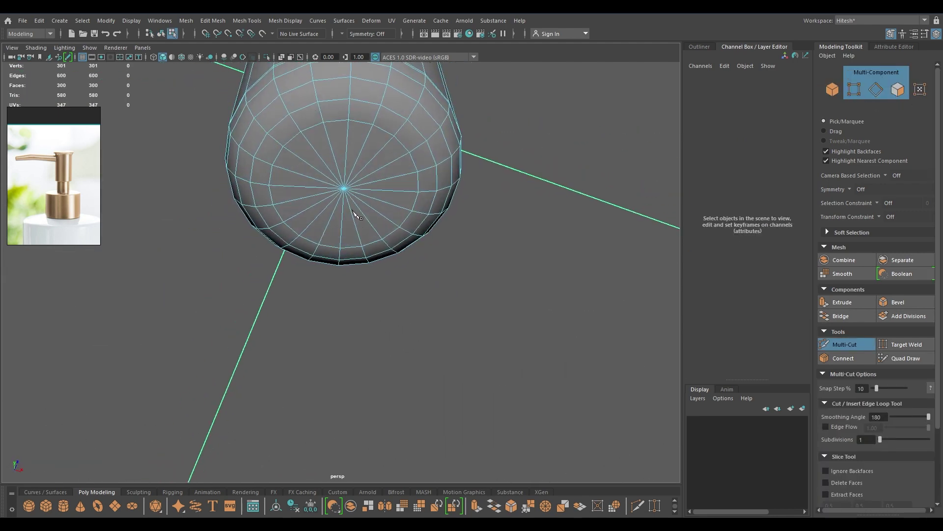
Inspect the bottle's rounded base with its new edge loop in the smoothed preview
key("w")
right_click_drag(338, 132, 393, 114)
key("3")
left_click(515, 144)
left_click_drag(497, 153, 427, 260, "alt")
scroll(351, 104, "down", 4)
left_click_drag(351, 105, 370, 161, "alt")
scroll(362, 298, "up", 6)
left_click(340, 252)
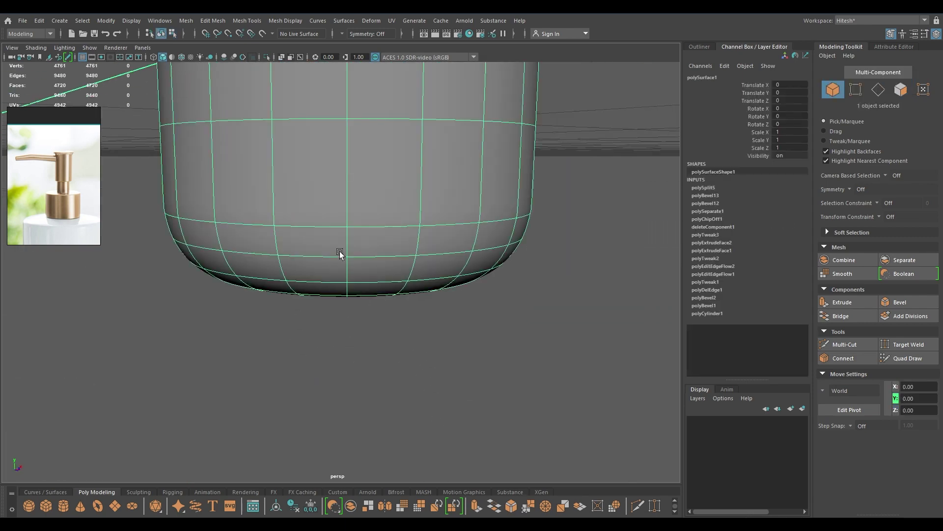
Return the bottle to the unsmoothed display and raise the edge loop above the rounded base slightly
key("1")
right_click_drag(325, 220, 324, 191)
double_click(325, 214)
left_click_drag(347, 150, 349, 146)
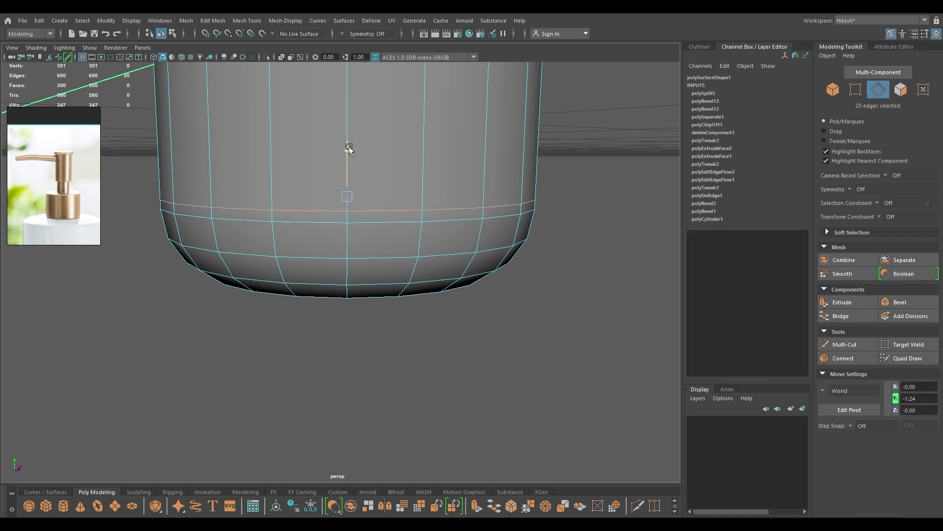
Inspect the bottle's base and underside in the smoothed preview with the raised loop
right_click_drag(349, 146, 396, 132)
key("3")
left_click(552, 145)
scroll(431, 231, "down", 3)
scroll(430, 231, "down", 2)
left_click_drag(430, 231, 375, 167, "alt")
scroll(375, 166, "down", 2)
middle_click_drag(375, 167, 335, 275, "alt")
left_click(335, 275)
left_click_drag(335, 275, 379, 225, "alt")
scroll(379, 225, "up", 2)
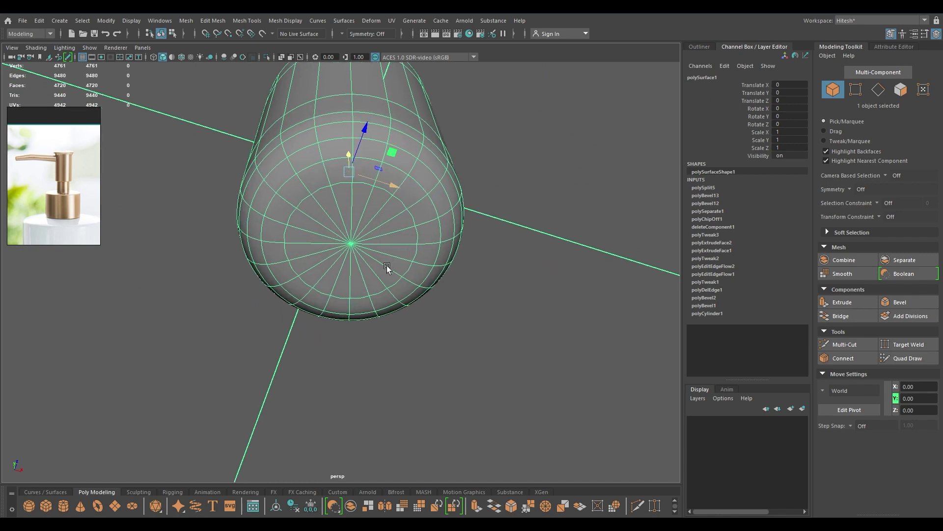
left_click_drag(388, 265, 390, 282, "alt")
Insert two support edge loops close to either side of the rim around the bottle's flat bottom
key("1")
middle_click_drag(375, 247, 359, 193, "alt")
scroll(272, 209, "up", 4)
right_click_drag(273, 209, 211, 189, "shift")
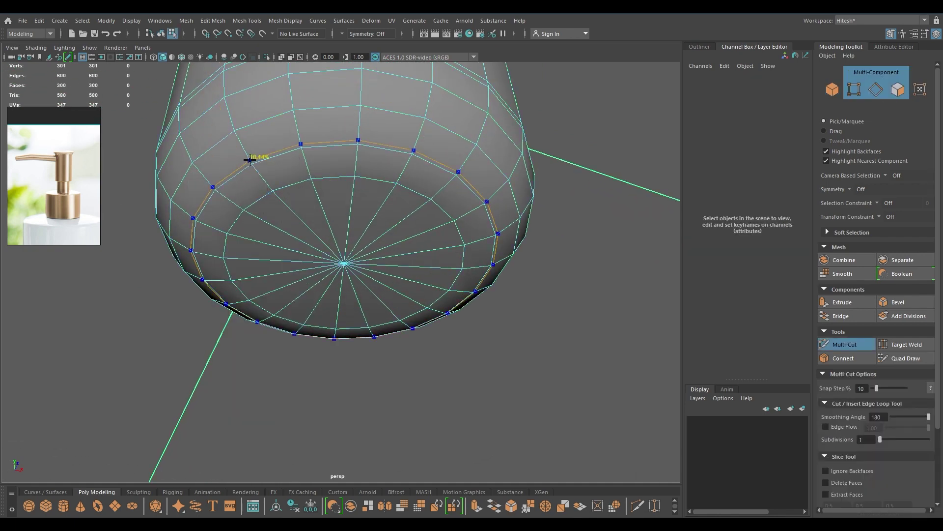
left_click(253, 165, "ctrl")
left_click(254, 165, "ctrl")
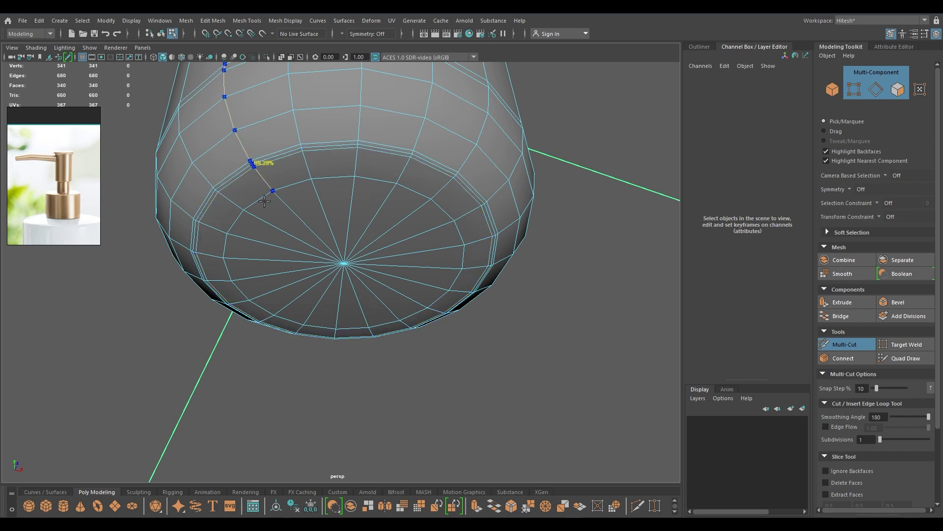
key("w")
Check the bottle's bottom rim in the smoothed preview, and return it to the unsmoothed display
right_click_drag(266, 170, 322, 157)
key("3")
left_click(570, 193)
right_click_drag(570, 194, 494, 169, "alt")
left_click_drag(494, 170, 458, 147, "alt")
right_click_drag(458, 148, 412, 299, "alt")
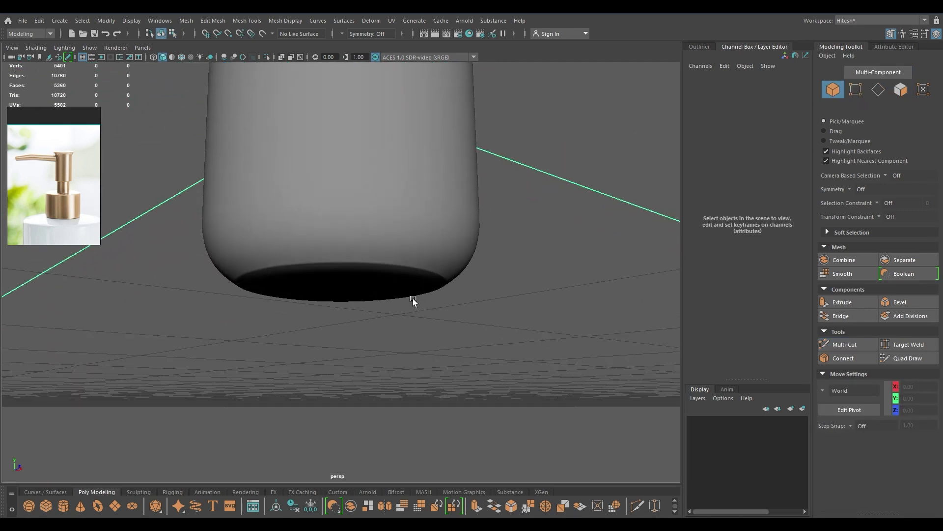
scroll(364, 292, "up", 1)
left_click(348, 215)
key("1")
left_click_drag(348, 216, 317, 190, "alt")
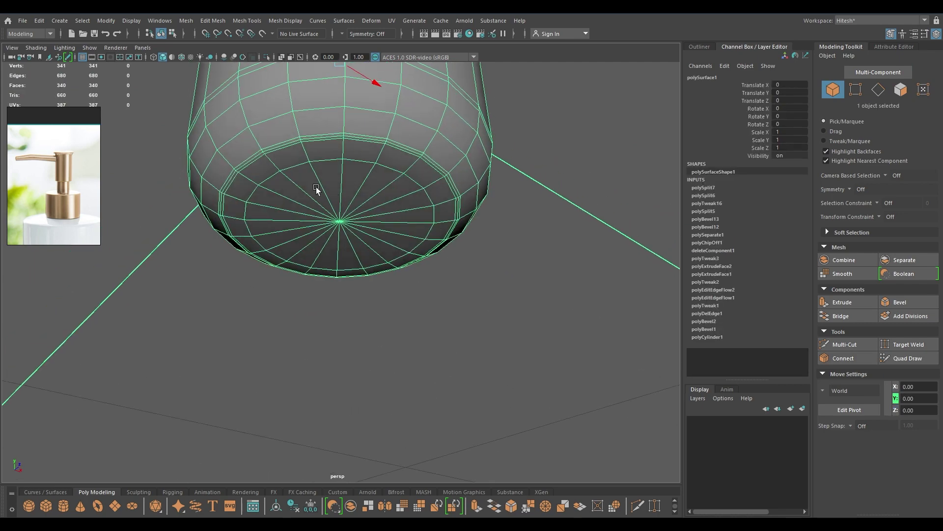
Insert four horizontal edge loops spread roughly evenly along the height of the bottle's body
right_click_drag(291, 189, 284, 152)
left_click_drag(284, 152, 309, 197, "alt")
right_click_drag(308, 197, 317, 131, "alt")
right_click_drag(347, 182, 395, 169)
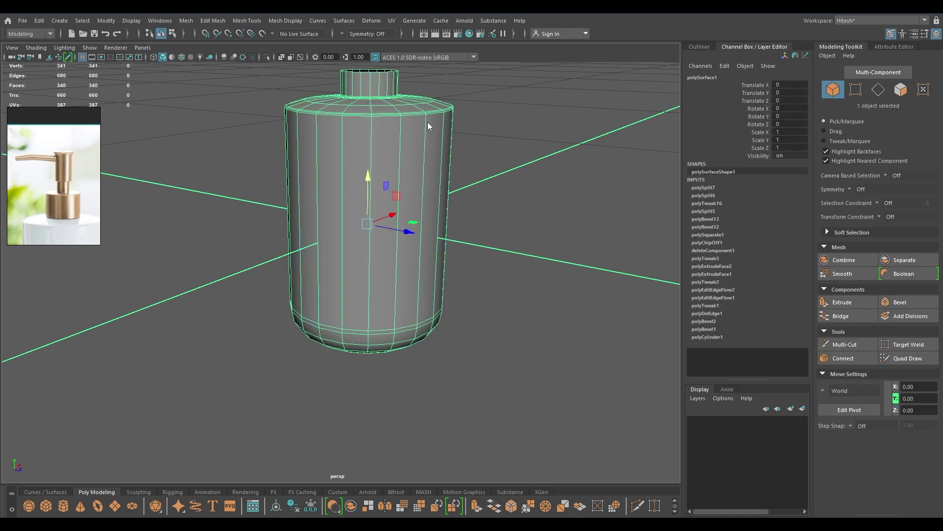
right_click_drag(428, 124, 381, 121, "shift")
left_click(371, 166, "ctrl")
left_click(372, 210, "ctrl")
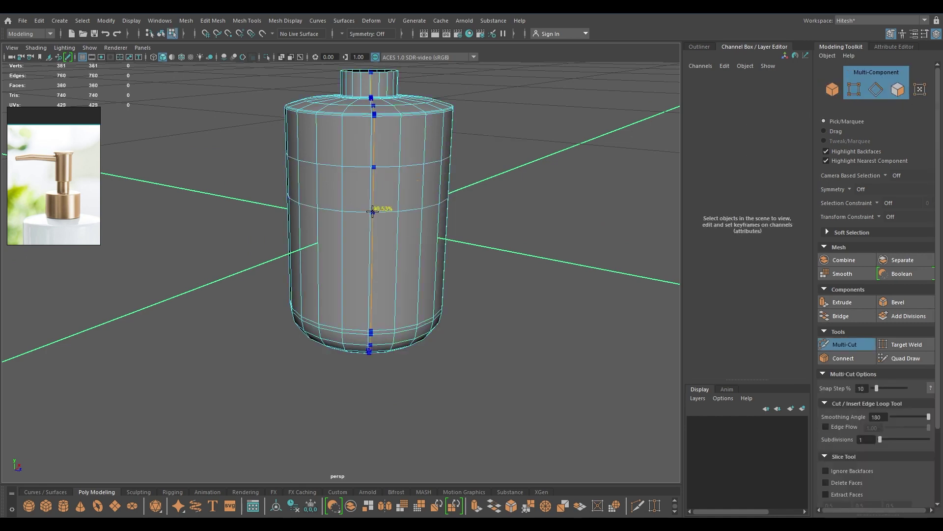
left_click(374, 260, "ctrl")
left_click(374, 294, "ctrl")
left_click(370, 262)
key("w")
Compare the bottle in the smoothed preview with the reference photo, and return it to the unsmoothed display
right_click_drag(375, 219, 526, 117)
key("3")
left_click(517, 211)
left_click_drag(517, 211, 378, 201, "alt")
scroll(378, 215, "up", 3)
scroll(47, 185, "down", 2)
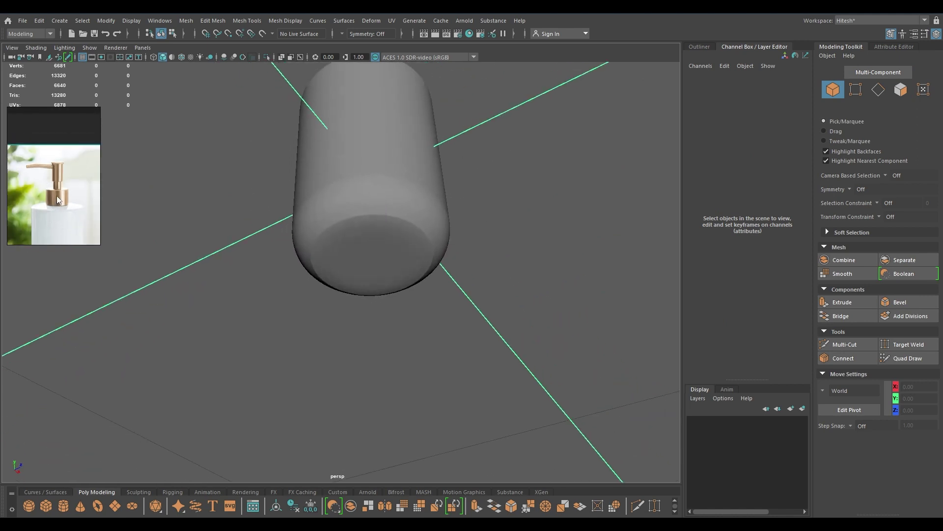
scroll(57, 196, "down", 3)
left_click_drag(403, 225, 396, 274, "alt")
right_click_drag(396, 273, 405, 417, "alt")
left_click_drag(406, 417, 365, 292, "alt")
right_click_drag(365, 292, 472, 347, "alt")
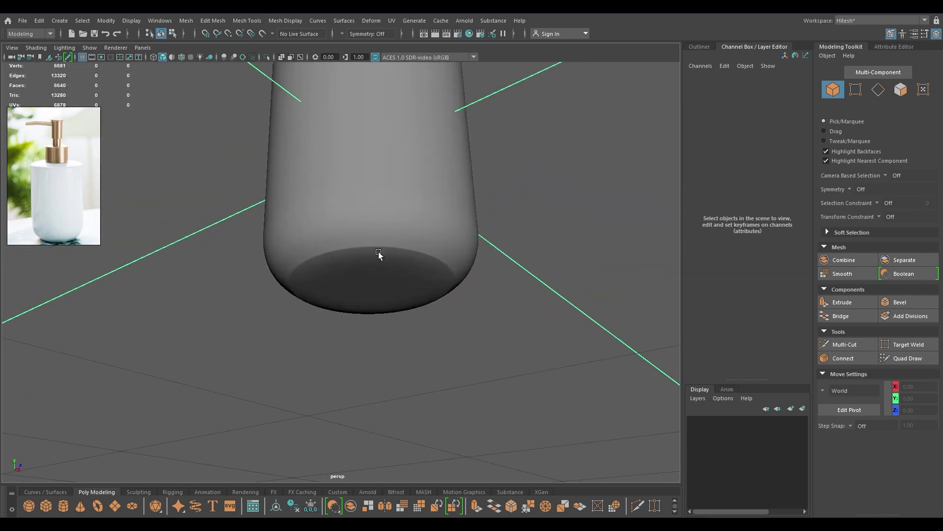
left_click(378, 251)
key("1")
Unhide all hidden objects so the pump shows together with the bottle, and clear the selection
left_click_drag(472, 347, 467, 289, "alt")
middle_click_drag(466, 289, 421, 363, "alt")
right_click_drag(421, 363, 371, 241, "alt")
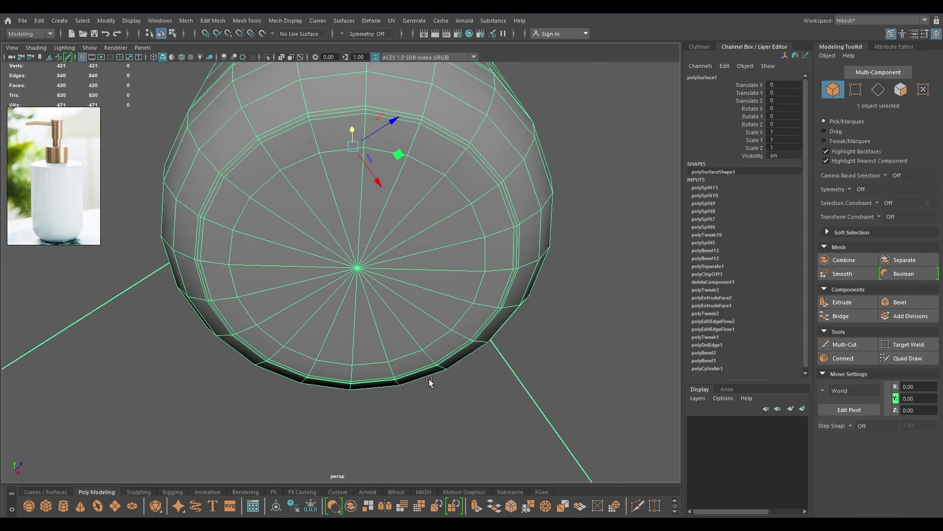
left_click_drag(503, 301, 493, 344, "alt")
right_click_drag(494, 344, 411, 207, "alt")
left_click_drag(411, 207, 393, 265, "alt")
right_click_drag(393, 266, 314, 39, "alt")
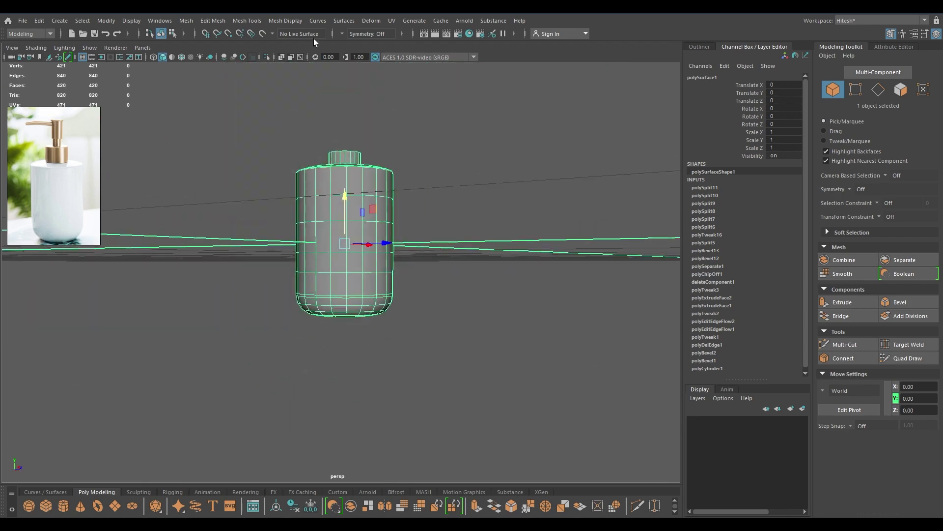
key("ctrl+shift+h")
left_click(453, 167)
left_click_drag(453, 167, 405, 240, "alt")
Delete the construction history of both the bottle and the pump
left_click_drag(412, 130, 420, 217)
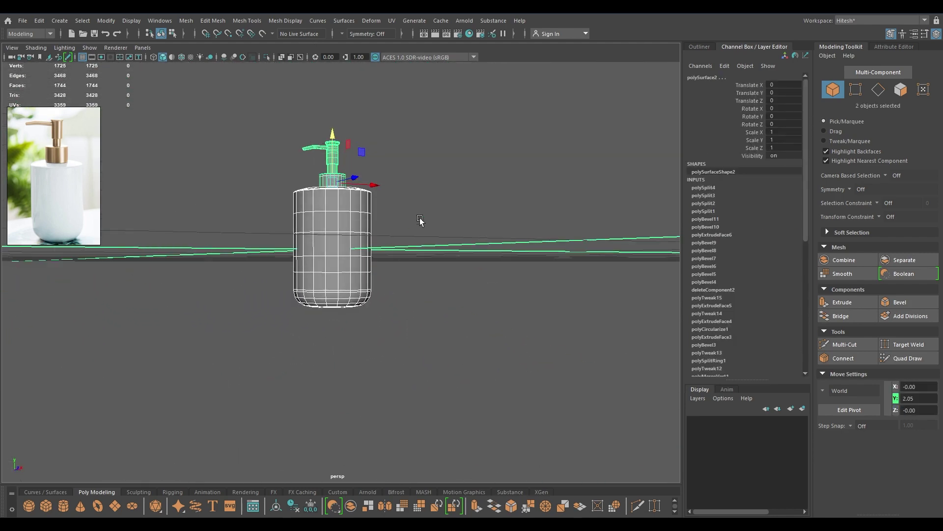
left_click(420, 217)
left_click_drag(425, 104, 262, 335)
left_click(39, 20)
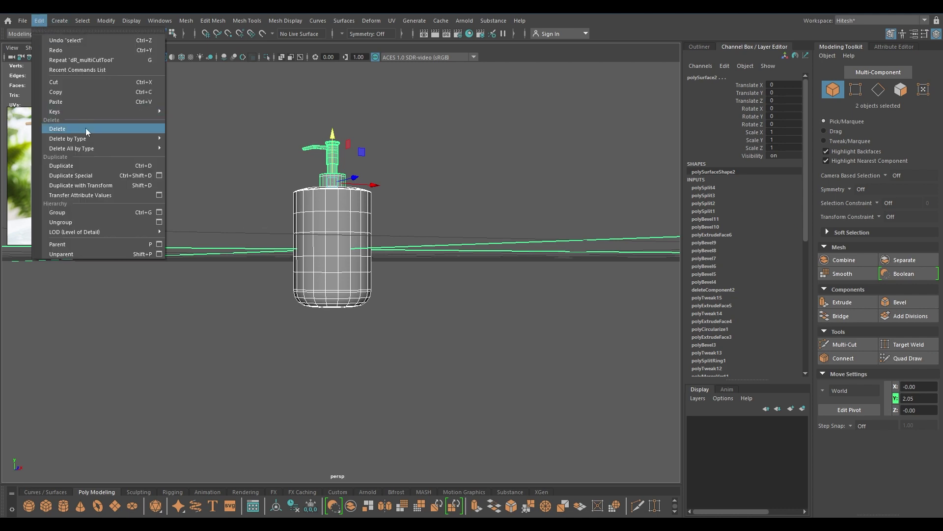
mouse_move(136, 140)
left_click(220, 140)
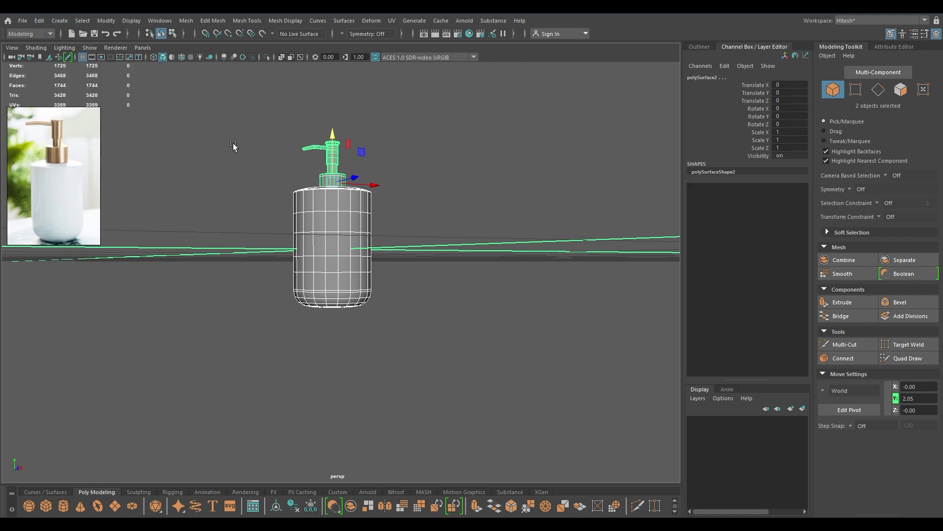
left_click(384, 268)
Apply Smooth to the bottle mesh with 1 division
left_click(331, 176)
left_click_drag(331, 176, 352, 253, "alt")
scroll(352, 253, "up", 1)
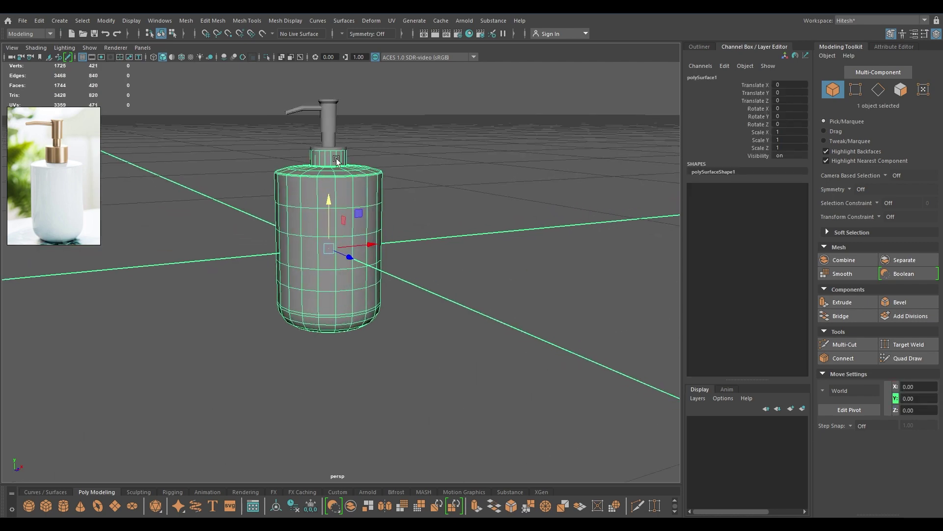
middle_click_drag(351, 253, 355, 332, "alt")
scroll(355, 333, "up", 5)
left_click_drag(355, 333, 363, 312, "alt")
scroll(362, 313, "up", 2)
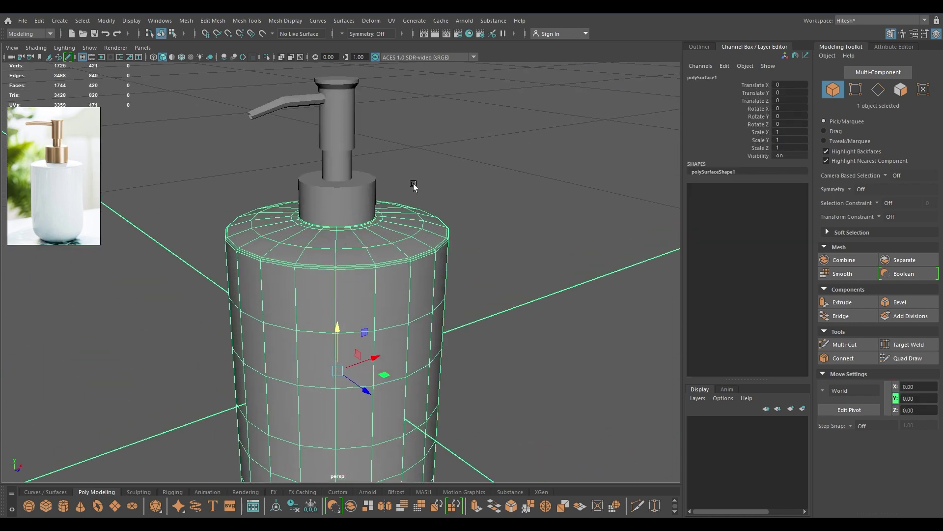
right_click_drag(414, 184, 391, 242, "shift")
right_click_drag(444, 227, 413, 137, "alt")
left_click_drag(413, 136, 408, 106, "alt")
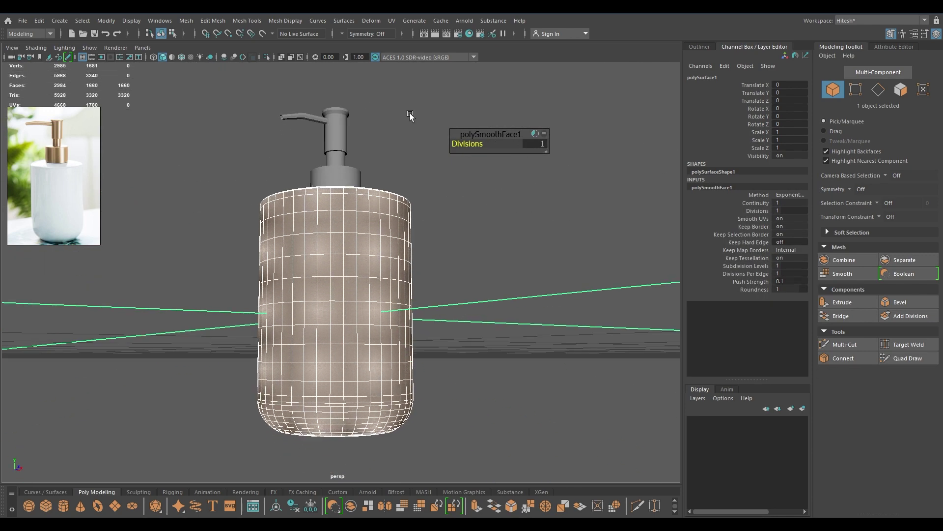
key("w")
right_click_drag(407, 123, 449, 109)
left_click(448, 116)
Apply Smooth to the pump mesh
left_click_drag(448, 116, 320, 236, "alt")
left_click(333, 221)
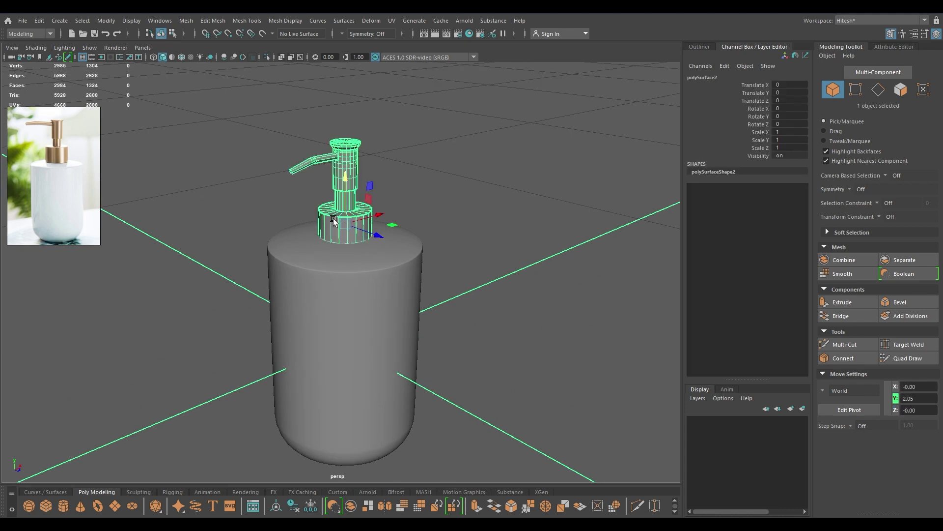
right_click_drag(334, 221, 303, 277, "shift")
key("w")
right_click_drag(363, 162, 467, 134)
left_click(427, 151)
Examine the smoothed pump's collar, stem, spout and the topology on top of its cap
left_click_drag(427, 150, 339, 270, "alt")
scroll(339, 270, "up", 5)
left_click(310, 215)
scroll(356, 326, "down", 3)
left_click_drag(356, 326, 374, 320, "alt")
scroll(378, 317, "up", 3)
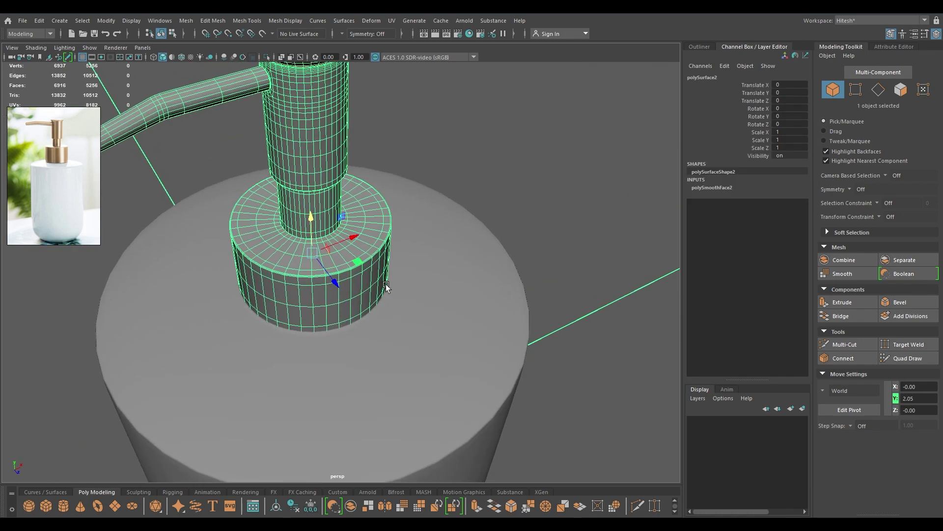
scroll(386, 285, "up", 2)
middle_click_drag(363, 290, 364, 329, "alt")
right_click_drag(364, 328, 314, 173, "alt")
left_click_drag(467, 339, 361, 329, "alt")
right_click_drag(361, 329, 391, 237, "alt")
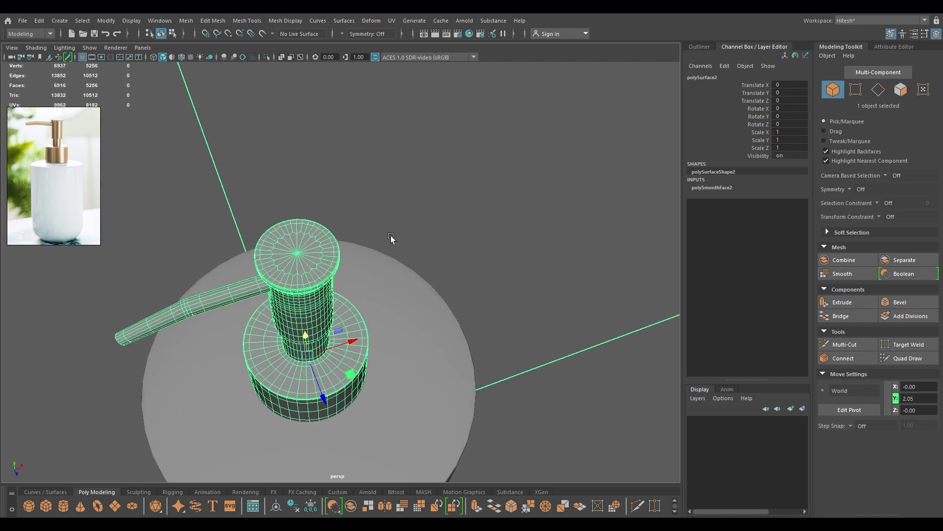
scroll(390, 237, "up", 5)
left_click_drag(364, 259, 189, 223, "alt")
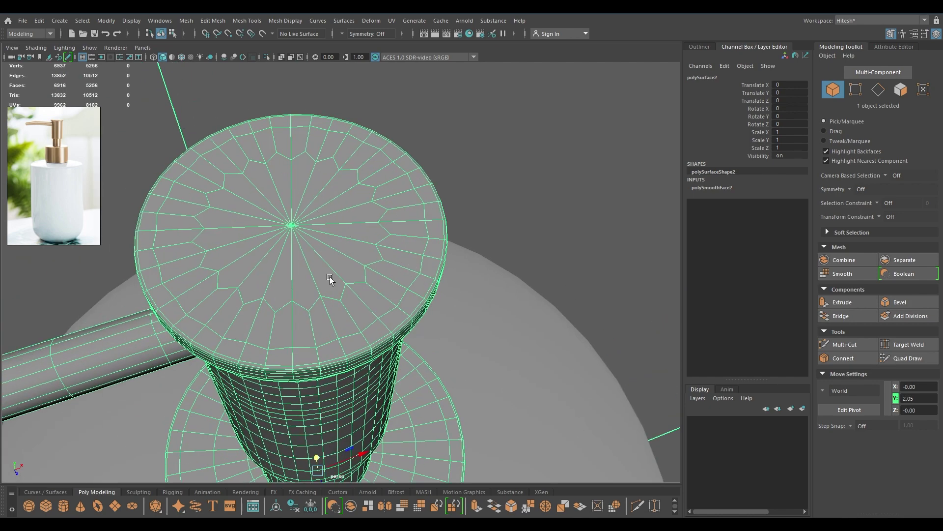
Undo the smoothing of the pump mesh
scroll(348, 268, "down", 4)
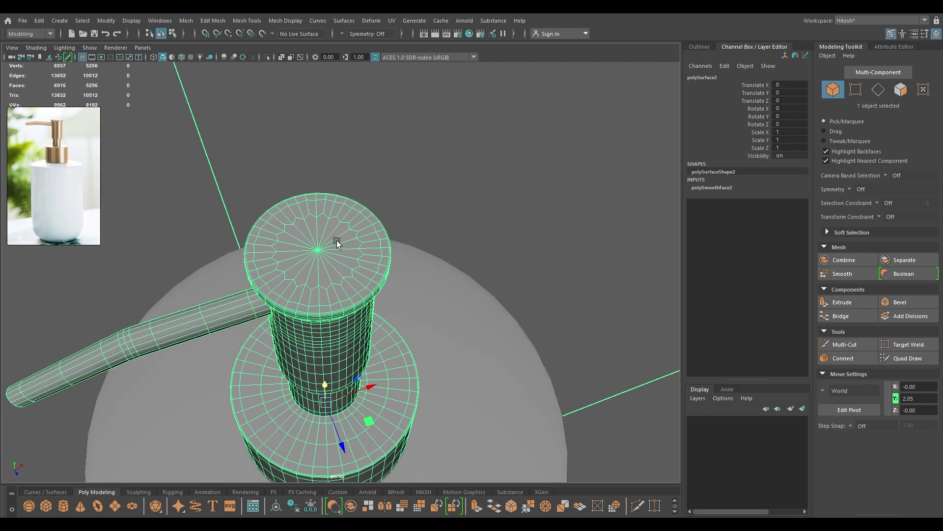
key("ctrl+z")
key("ctrl+z")
key("ctrl+z")
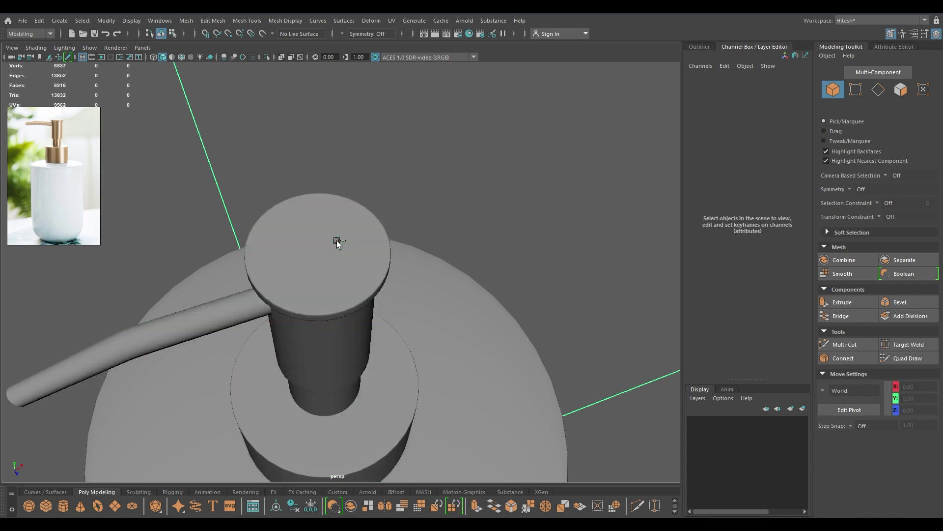
scroll(302, 318, "up", 6)
scroll(268, 231, "down", 5)
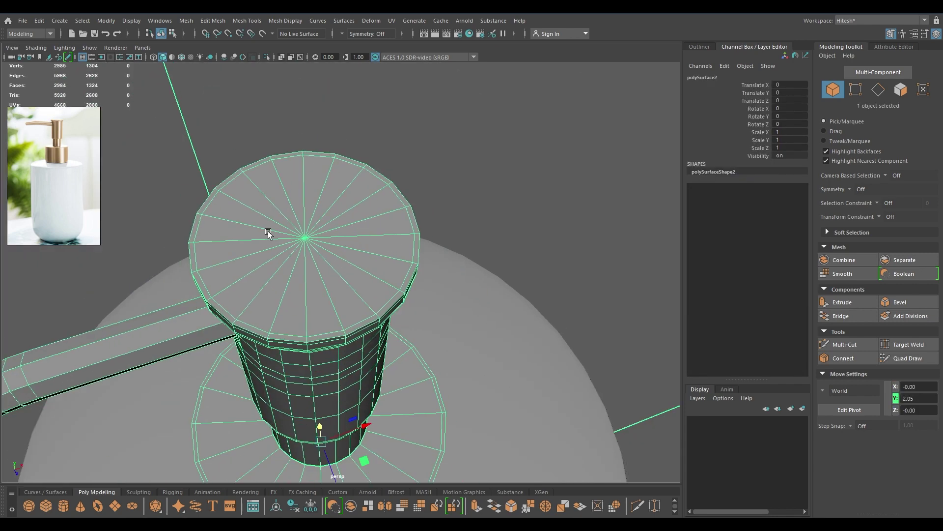
Delete every second radial edge on top of the pump's cap and show the pump in the smoothed preview
right_click_drag(268, 227, 259, 165)
left_click(276, 194)
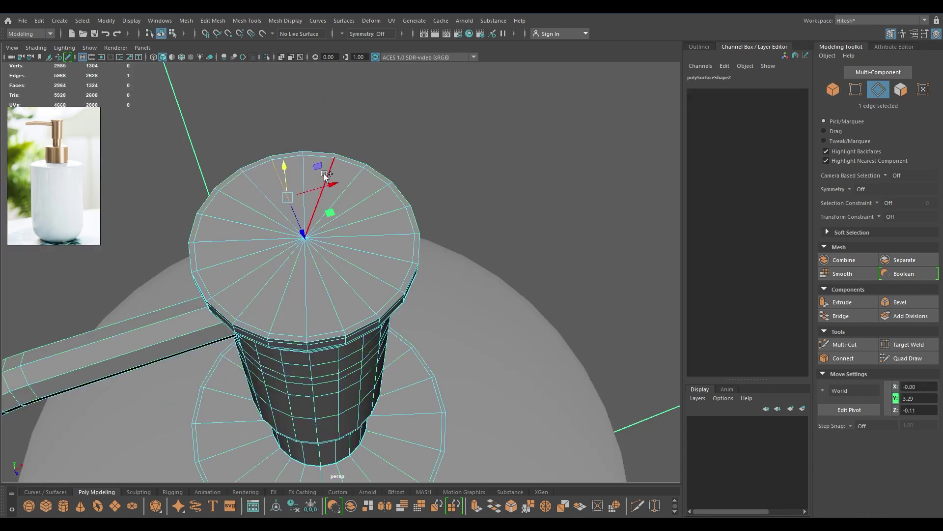
left_click(341, 181, "shift")
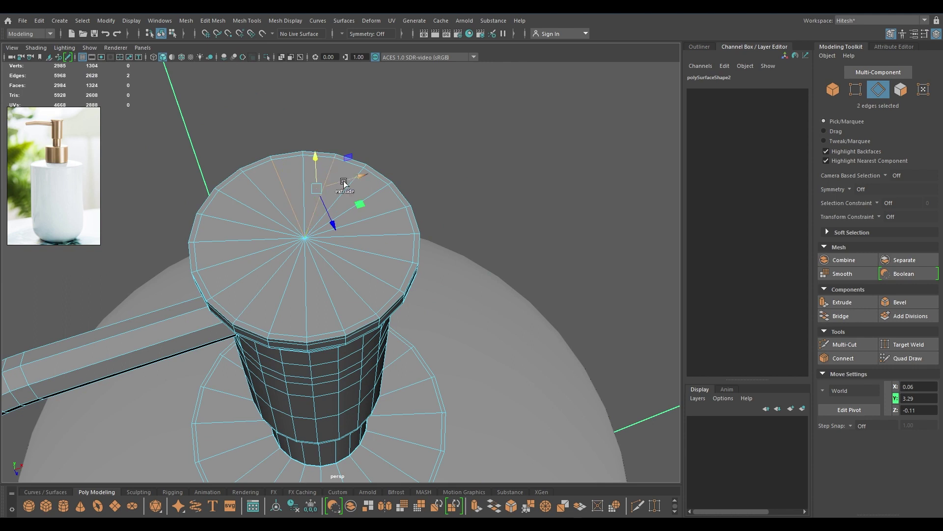
left_click(384, 224, "shift")
left_click(371, 264, "shift")
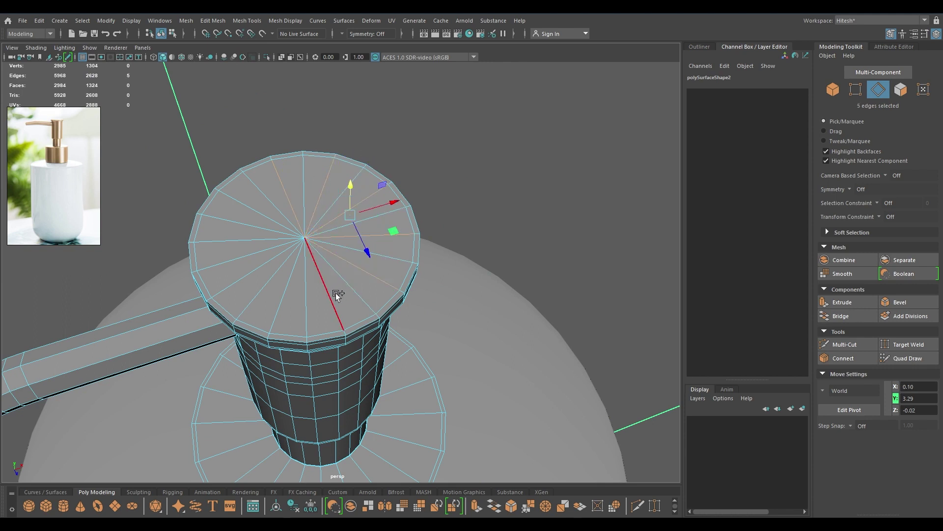
left_click(335, 292, "shift")
left_click(271, 314, "shift")
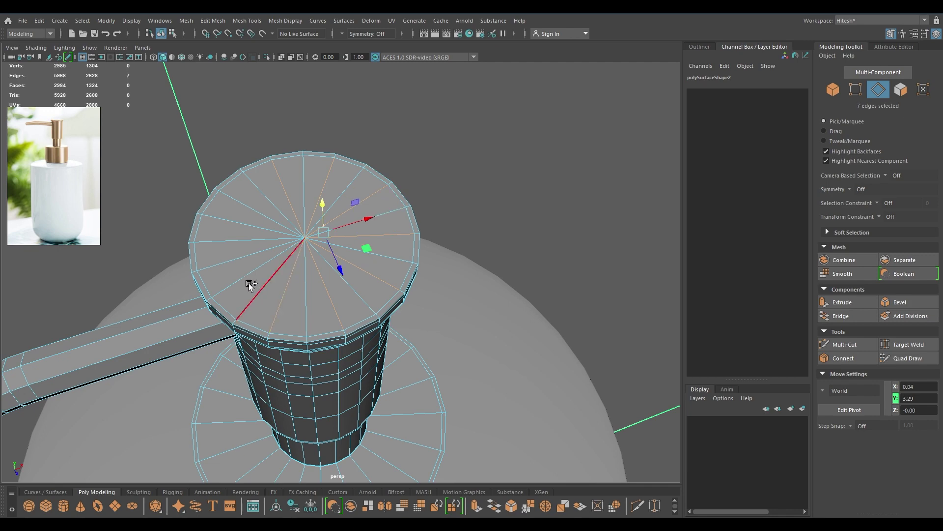
left_click(238, 250, "shift")
left_click(236, 245, "shift")
left_click(251, 209, "shift")
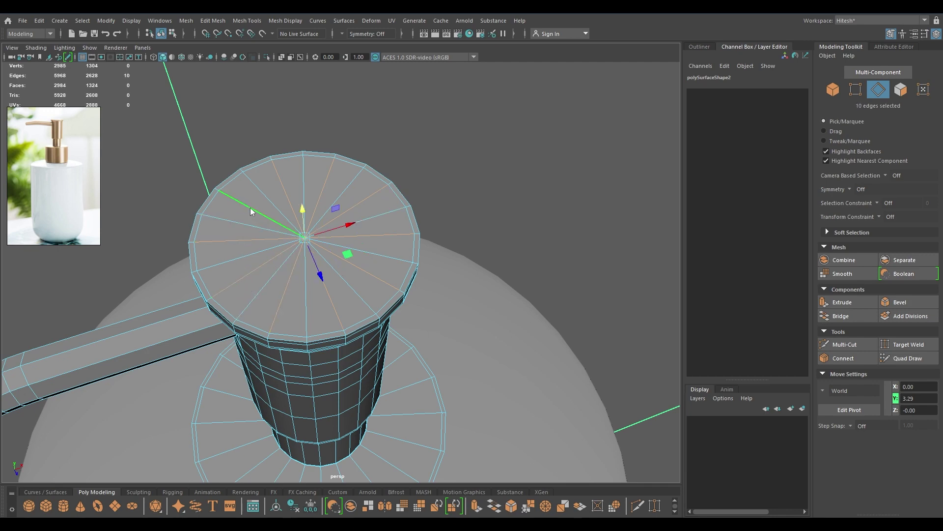
right_click_drag(251, 210, 474, 166, "shift")
key("3")
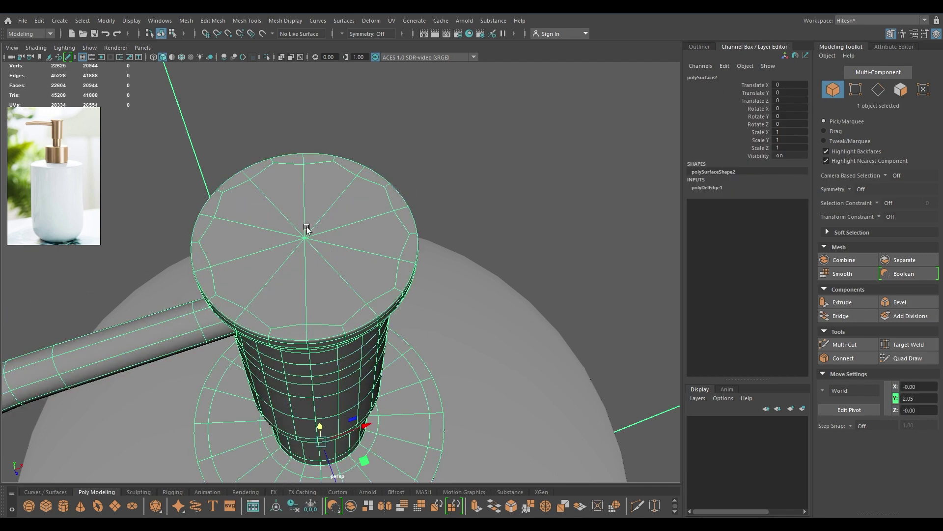
Turn off the pump's smoothed preview and try applying Smooth to its mesh in object mode
key("1")
right_click_drag(296, 230, 288, 290, "shift")
right_click_drag(323, 224, 392, 170)
left_click(416, 176)
left_click(243, 233)
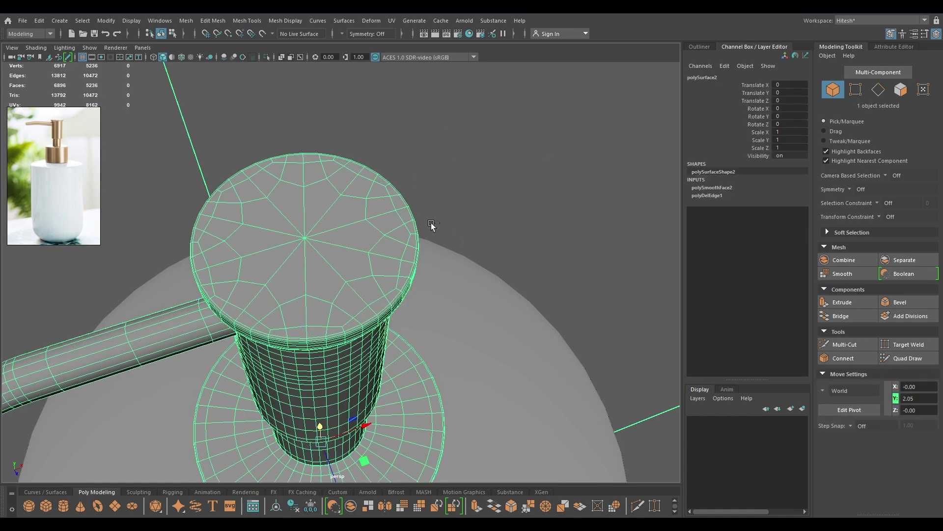
Undo the latest smoothing of the pump mesh
key("ctrl+z")
key("ctrl+z")
key("ctrl+z")
Delete all the remaining radial edges on top of the pump's cap, leaving one open circular face
scroll(311, 278, "up", 3)
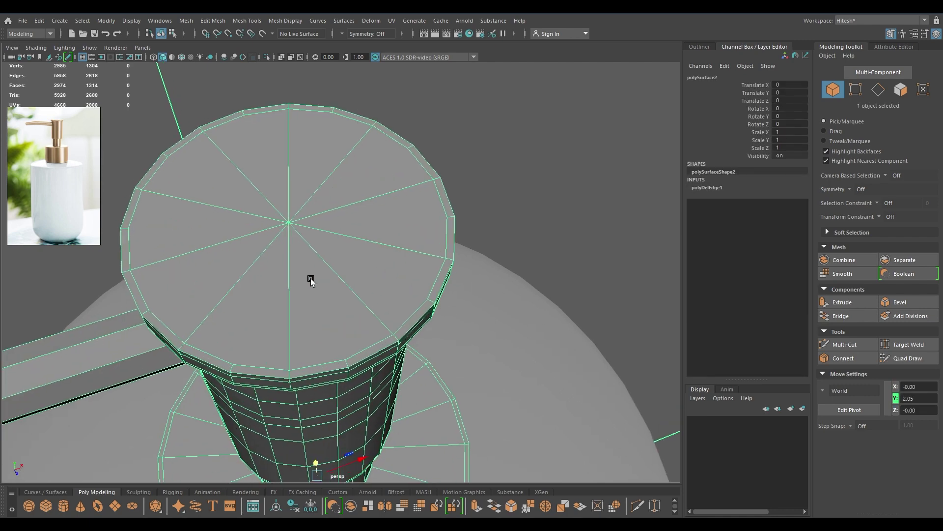
left_click_drag(311, 278, 332, 204, "alt")
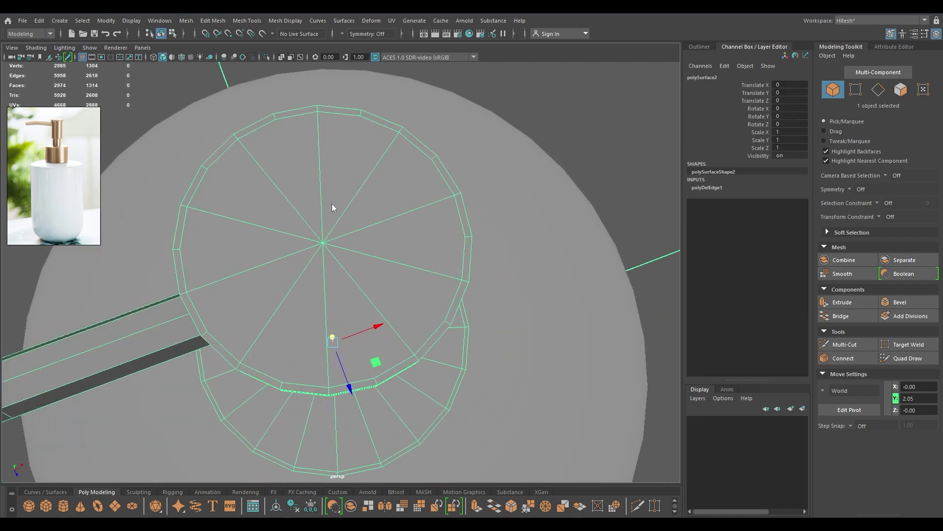
right_click_drag(332, 203, 326, 155)
left_click(324, 167)
left_click(378, 160, "shift")
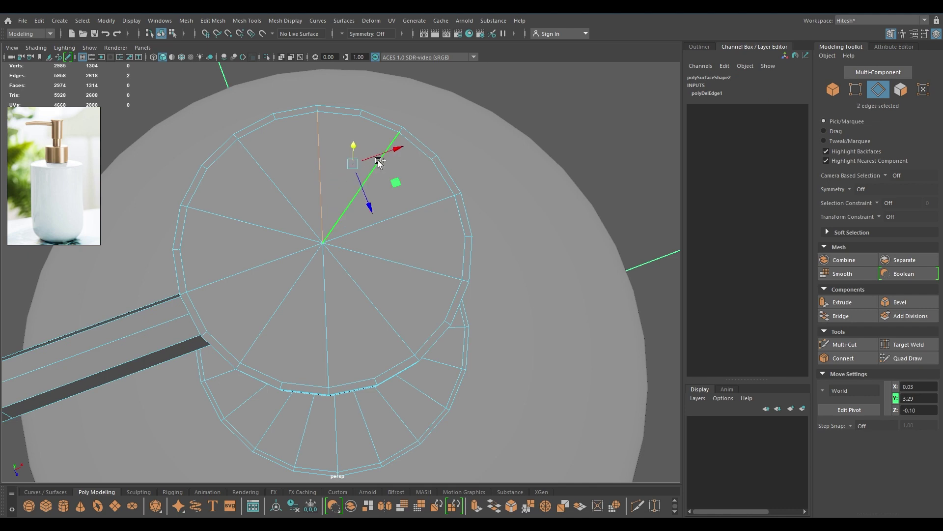
left_click(396, 214, "shift")
left_click(401, 280, "shift")
left_click(377, 295, "shift")
left_click(332, 293, "shift")
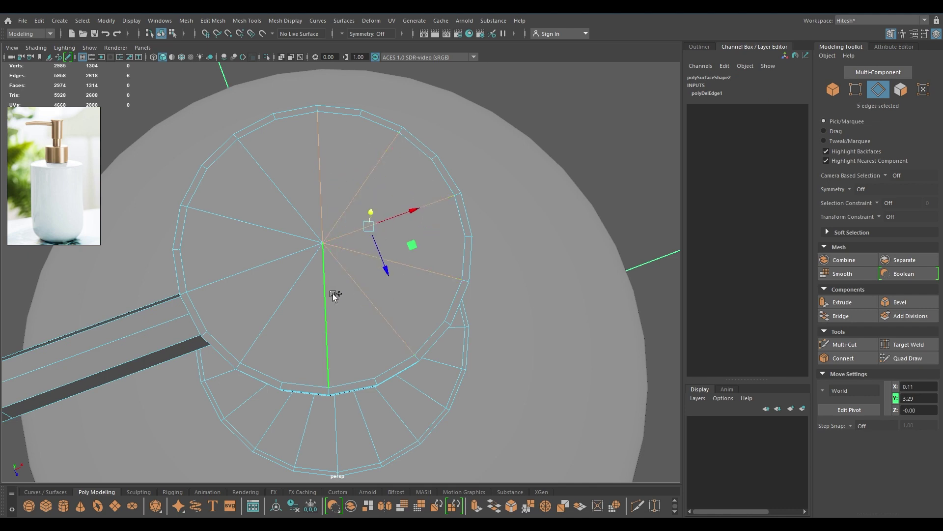
left_click(294, 283, "shift")
left_click(270, 251, "shift")
left_click(270, 211, "shift")
right_click_drag(277, 183, 231, 197, "shift")
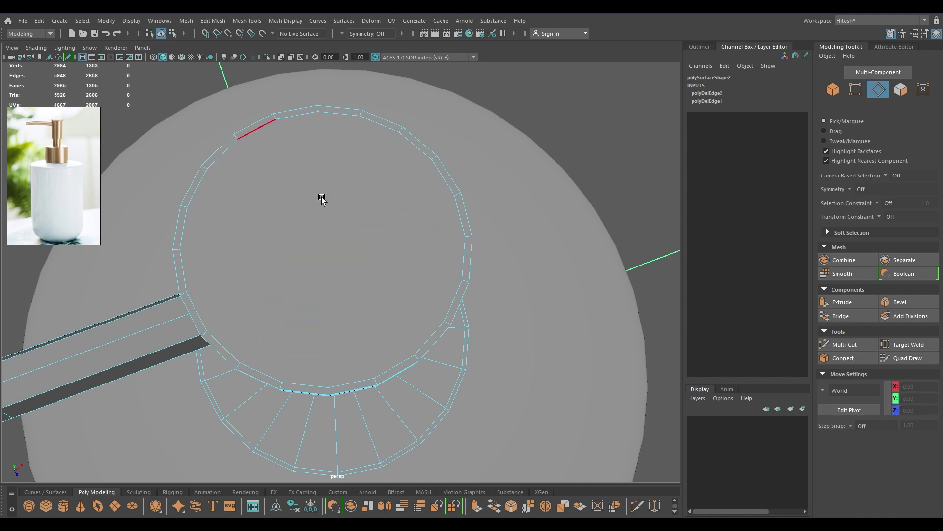
With Multi-Cut, cut five parallel edges between opposite rim vertices, from the middle of the cap's top face to its front side
right_click_drag(328, 196, 268, 196, "shift")
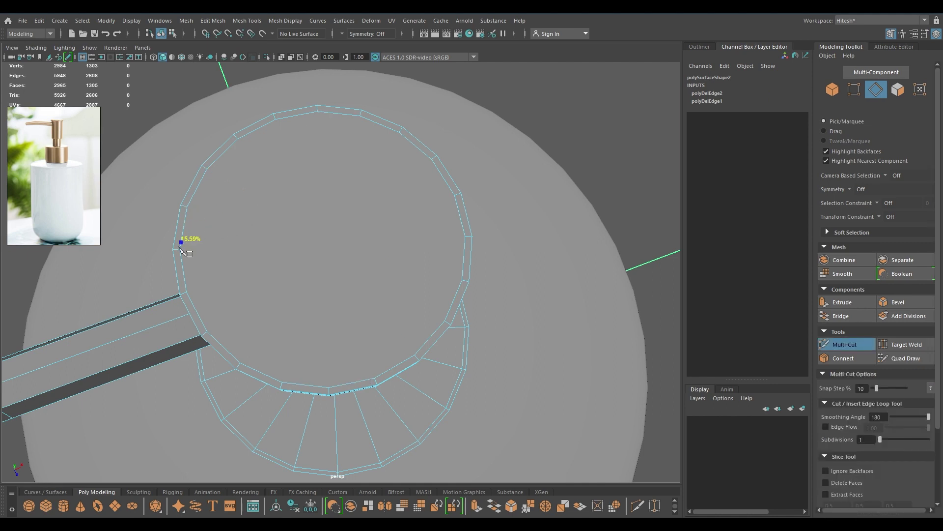
right_click(459, 202)
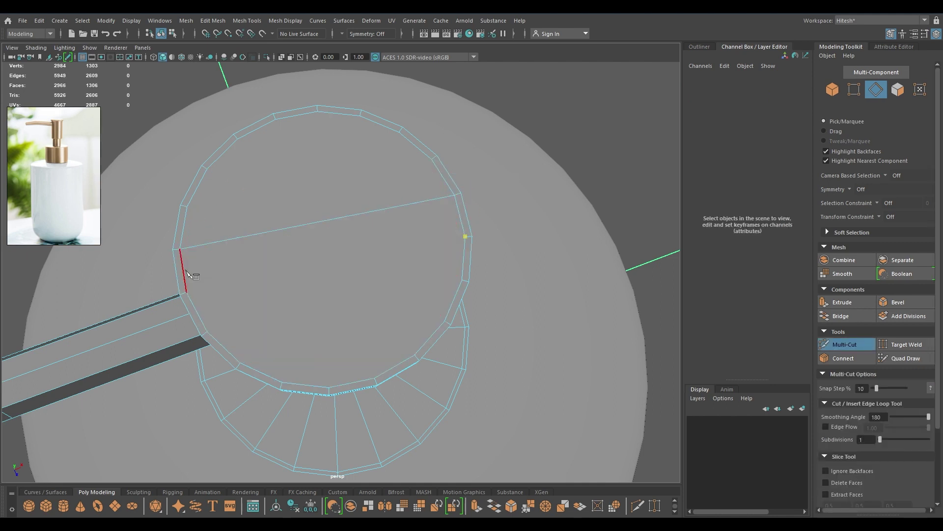
right_click(193, 316)
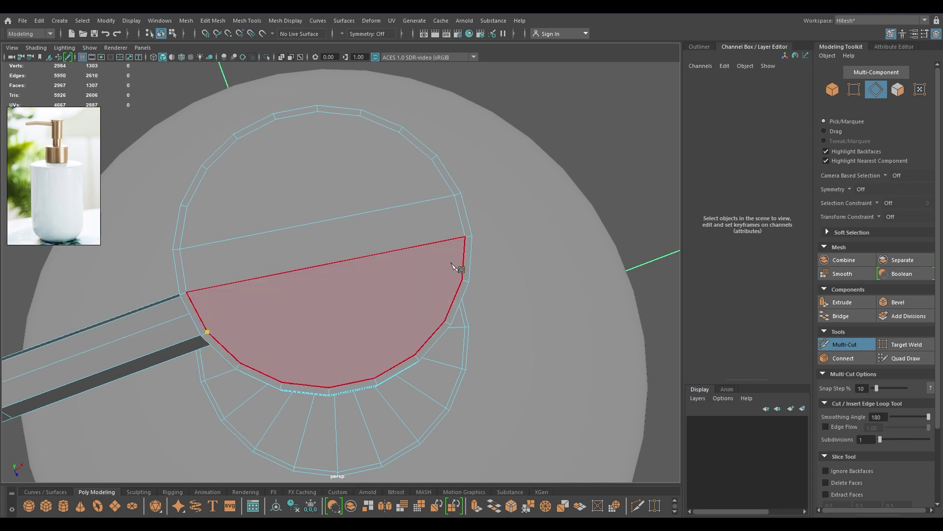
left_click(462, 280)
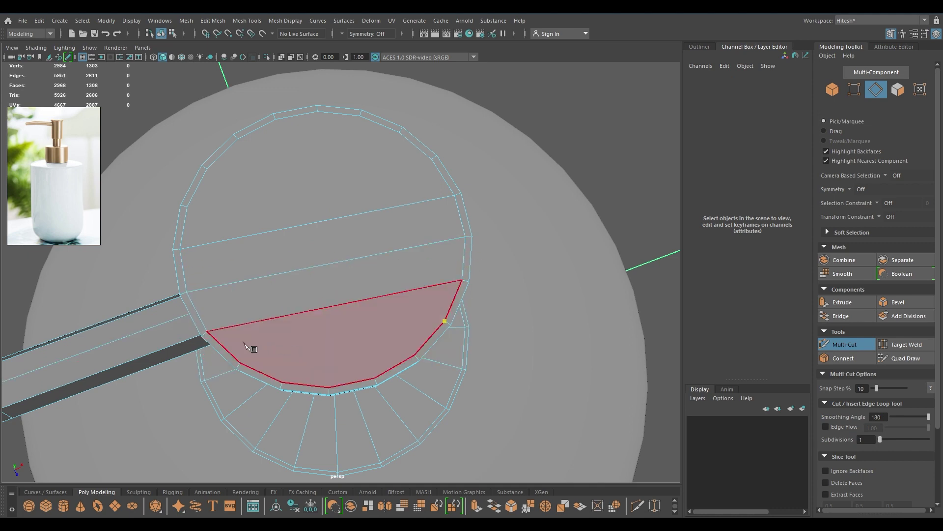
left_click(242, 367)
right_click(290, 384)
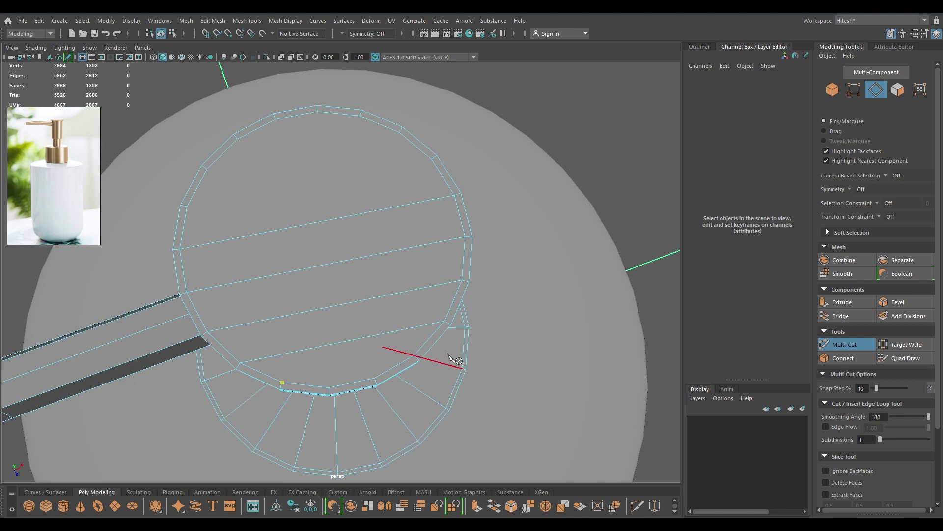
left_click(415, 356)
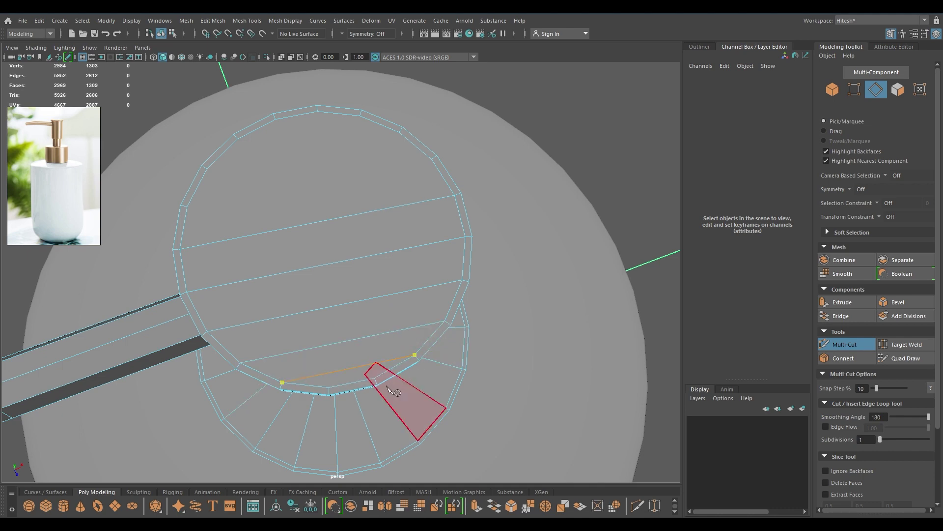
right_click(390, 384)
Cut three more parallel edges across the rear part of the cap's top face and leave Multi-Cut
left_click(238, 139)
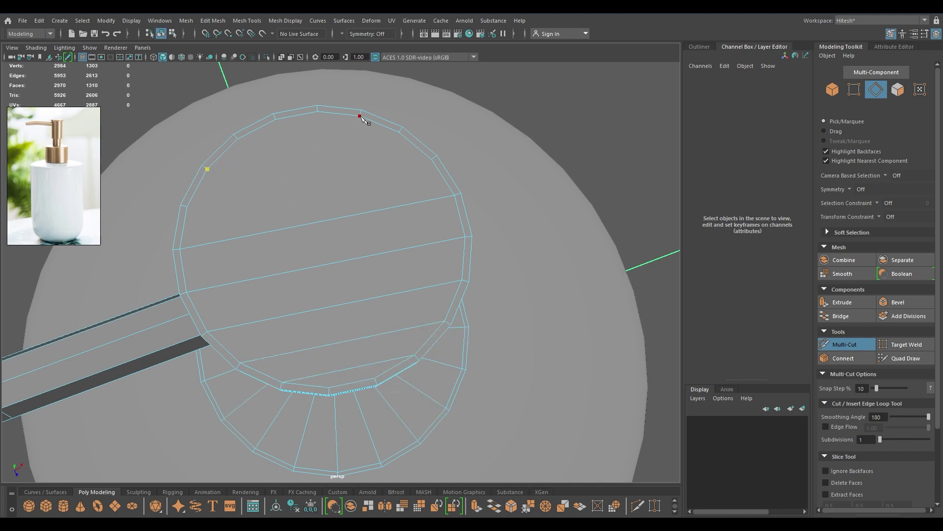
right_click(420, 147)
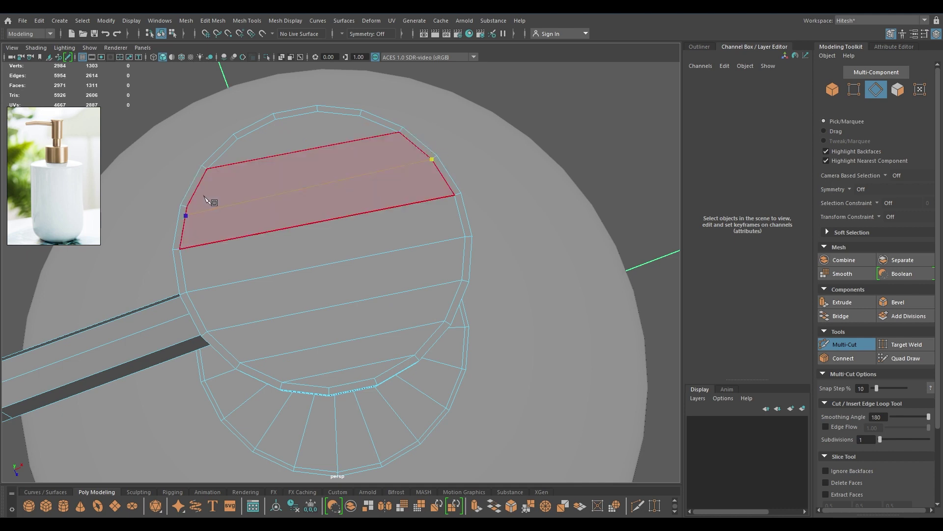
right_click(179, 234)
left_click(238, 139)
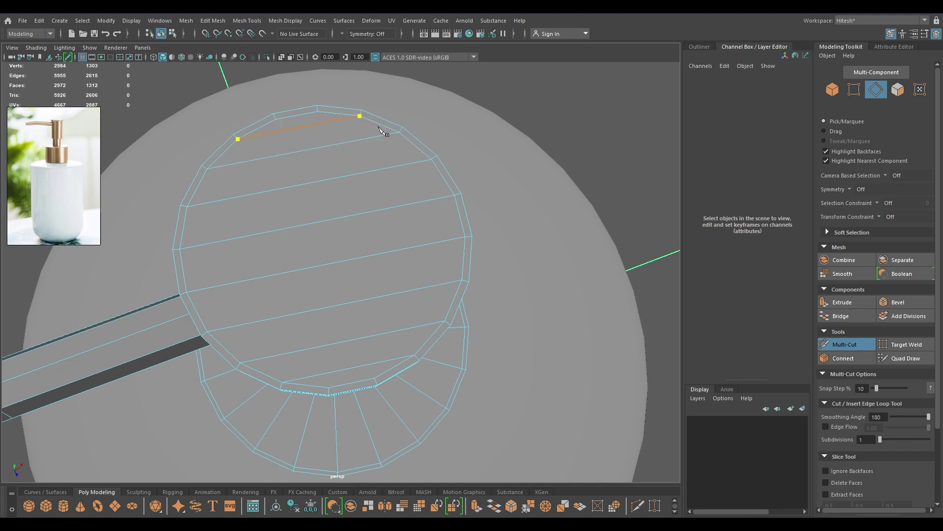
key("w")
Compare the pump in the smoothed preview, apply Smooth to its mesh with 1 division, and return to object selection
right_click_drag(309, 161, 357, 144)
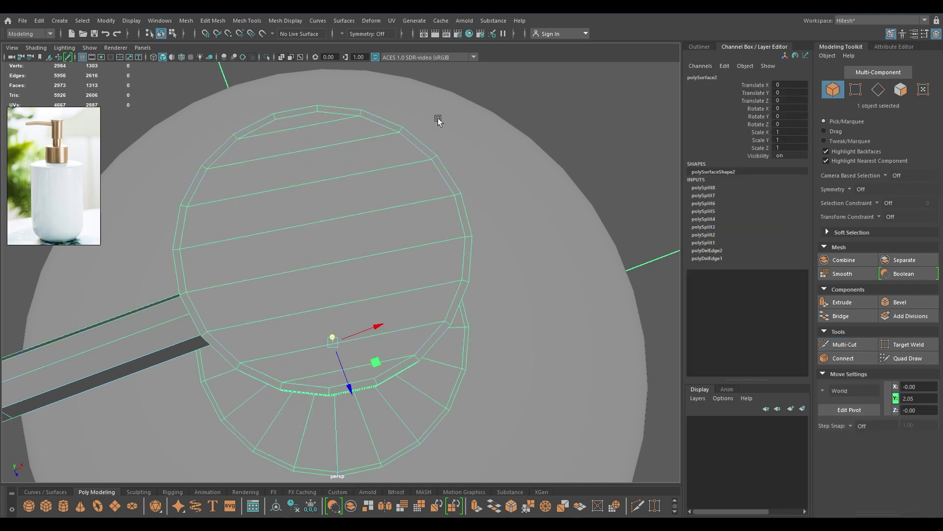
key("3")
key("1")
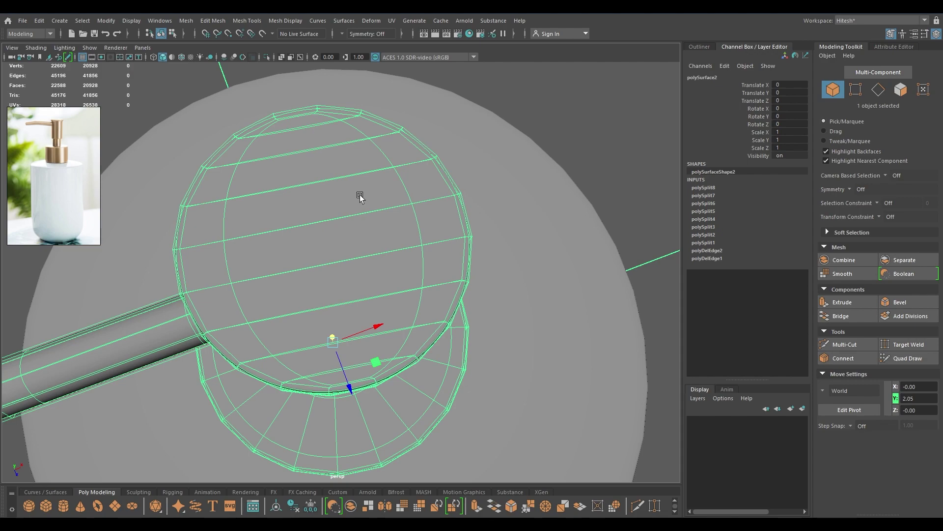
right_click_drag(359, 194, 342, 253, "shift")
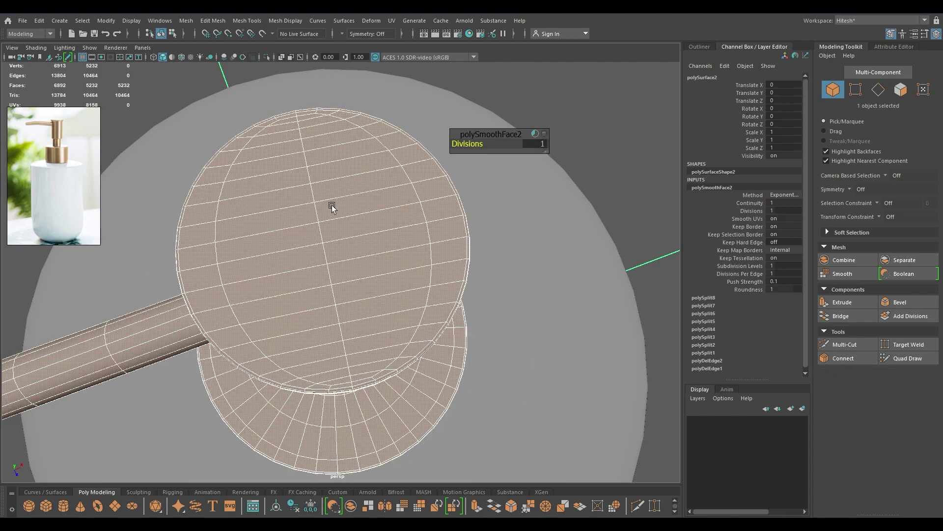
right_click_drag(329, 206, 450, 158, "shift")
left_click_drag(458, 276, 464, 218, "alt")
right_click_drag(465, 218, 440, 187, "alt")
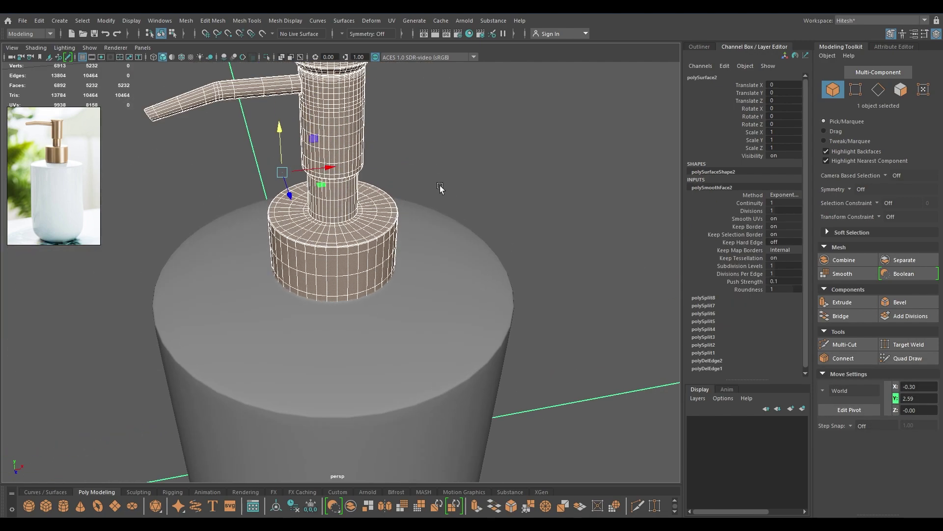
left_click_drag(440, 187, 433, 243, "alt")
left_click(480, 169)
left_click(350, 221)
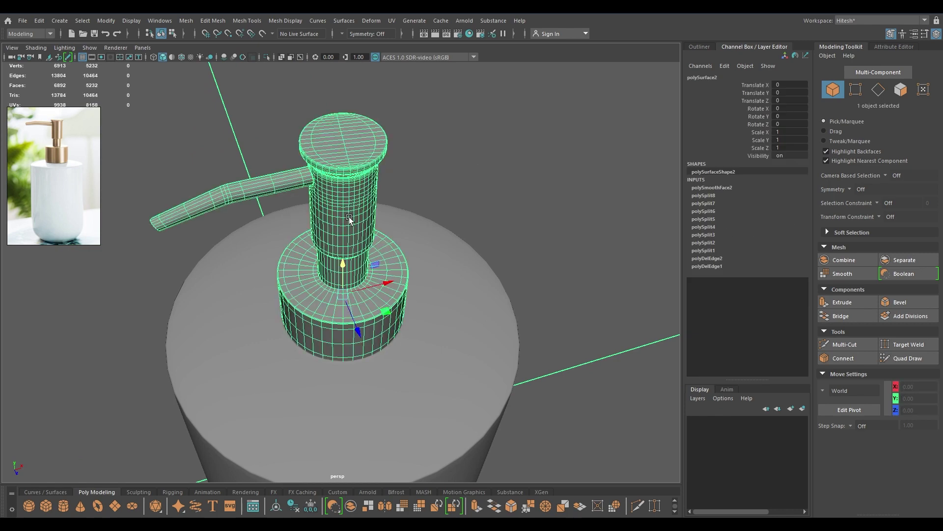
Select the bottle and set the divisions of its existing Smooth operation to 0
left_click(575, 208)
right_click_drag(575, 208, 535, 249, "alt")
left_click_drag(535, 249, 383, 435, "alt")
left_click(374, 340)
left_click_drag(374, 340, 369, 285, "alt")
left_click(728, 188)
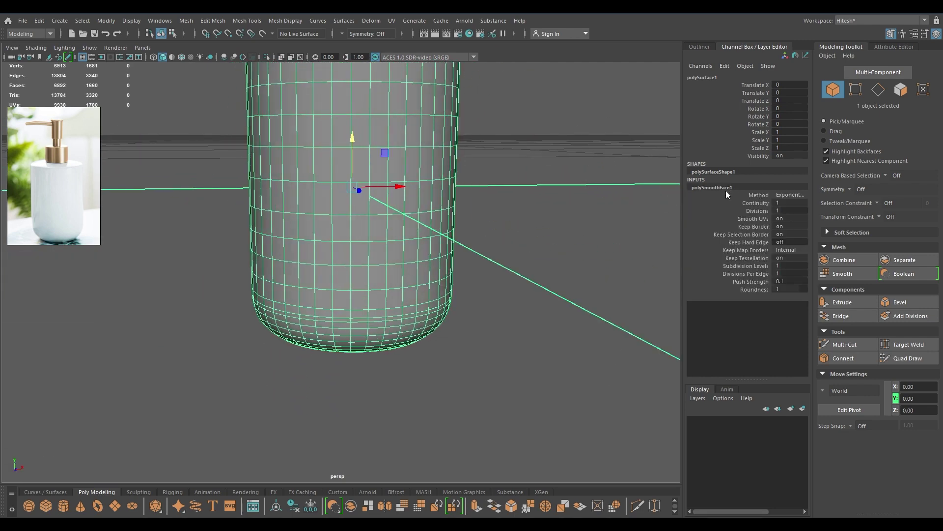
left_click(764, 212)
left_click(780, 211)
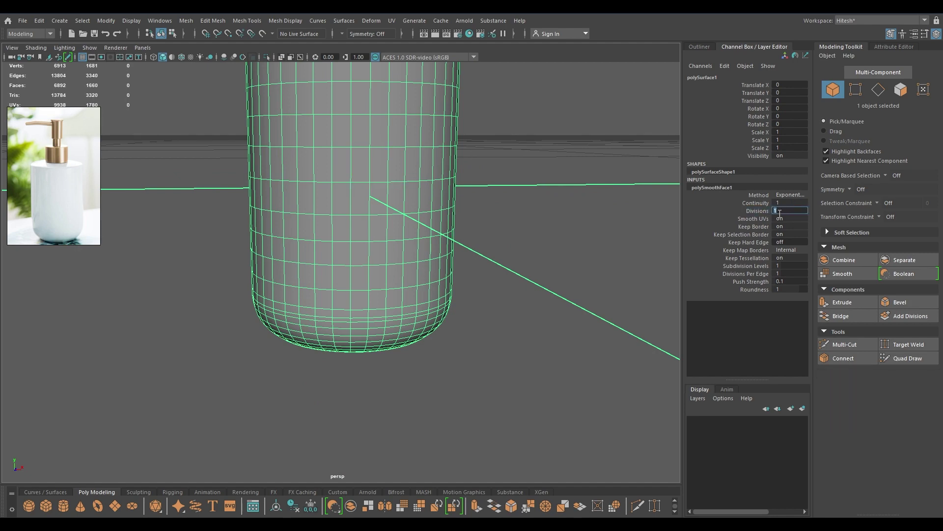
type("0")
key("Return")
Delete all the radial edges meeting at the centre of the bottle's underside
left_click_drag(398, 218, 485, 313, "alt")
middle_click_drag(177, 101, 182, 192, "alt")
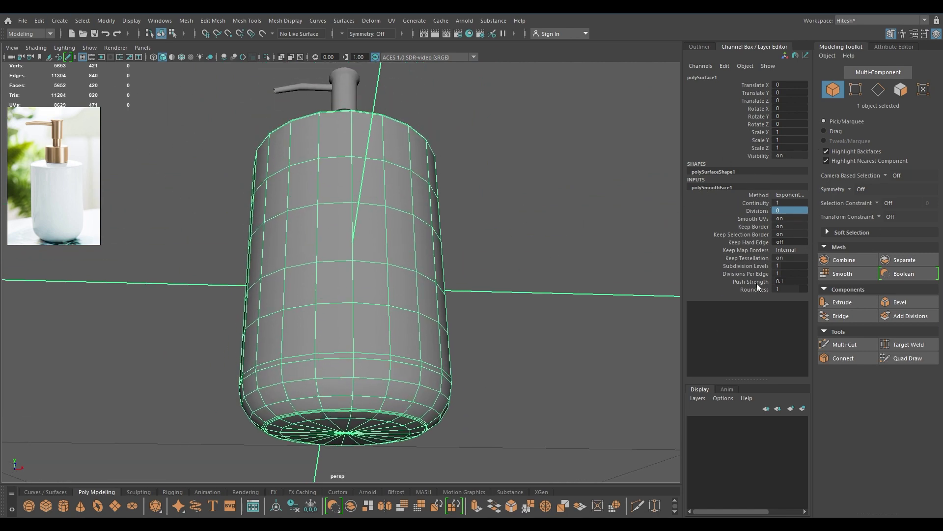
left_click_drag(564, 291, 490, 268, "alt")
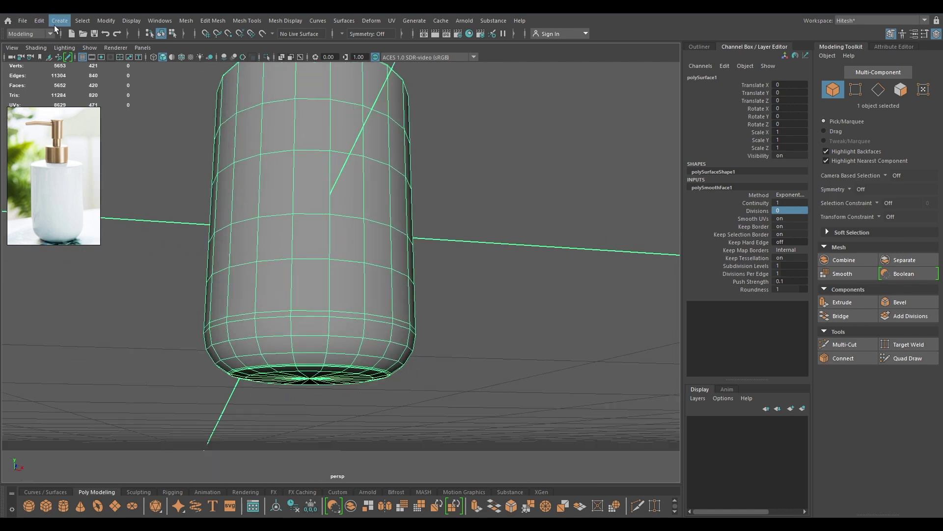
left_click_drag(380, 218, 331, 261, "alt")
left_click_drag(354, 304, 320, 240, "alt")
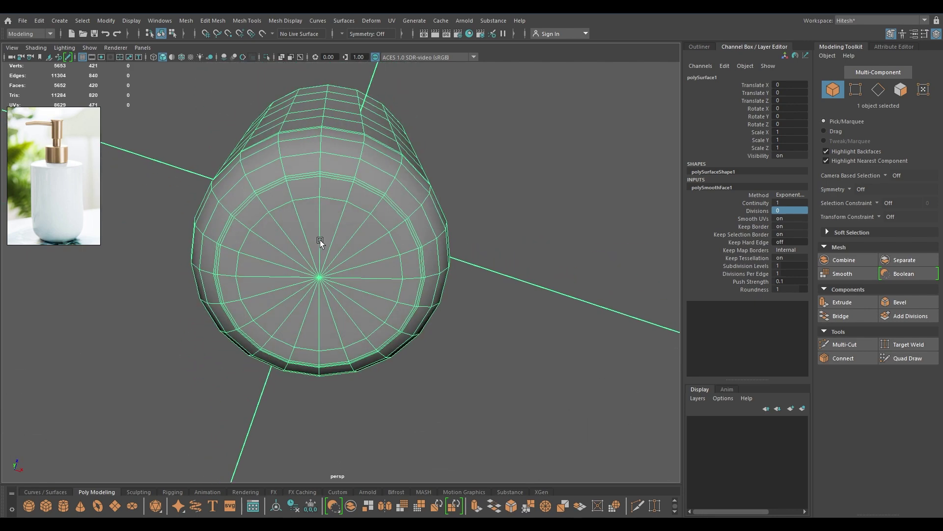
right_click_drag(320, 240, 324, 216)
left_click(323, 217)
left_click(598, 228)
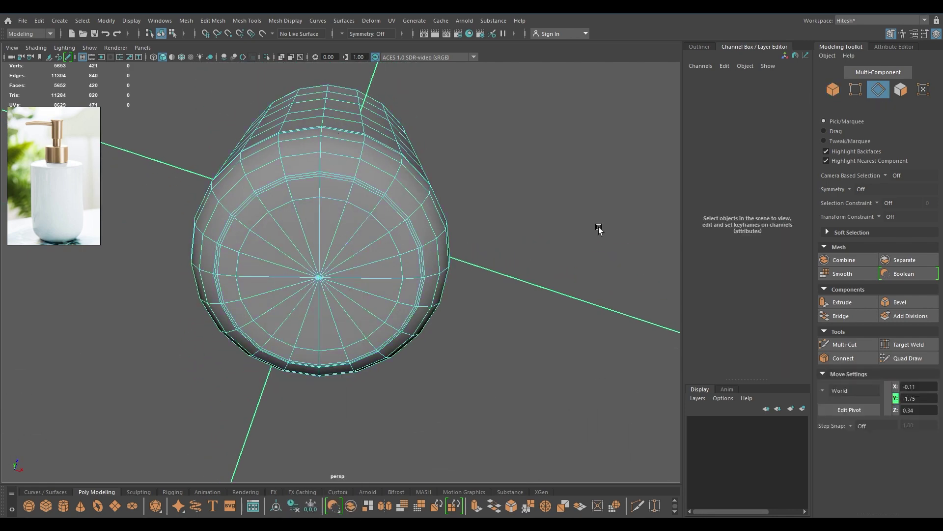
key("Tab")
left_click_drag(308, 236, 367, 293)
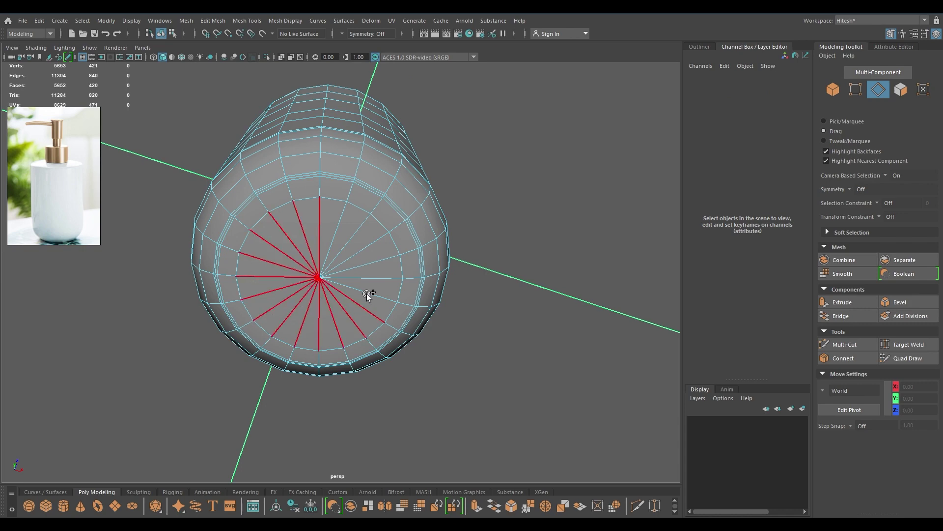
right_click_drag(344, 240, 291, 241, "shift")
With Multi-Cut, cut parallel edges between opposite vertices across the circular face on the bottle's underside
right_click(343, 240, "shift")
left_click_drag(301, 249, 252, 184, "alt")
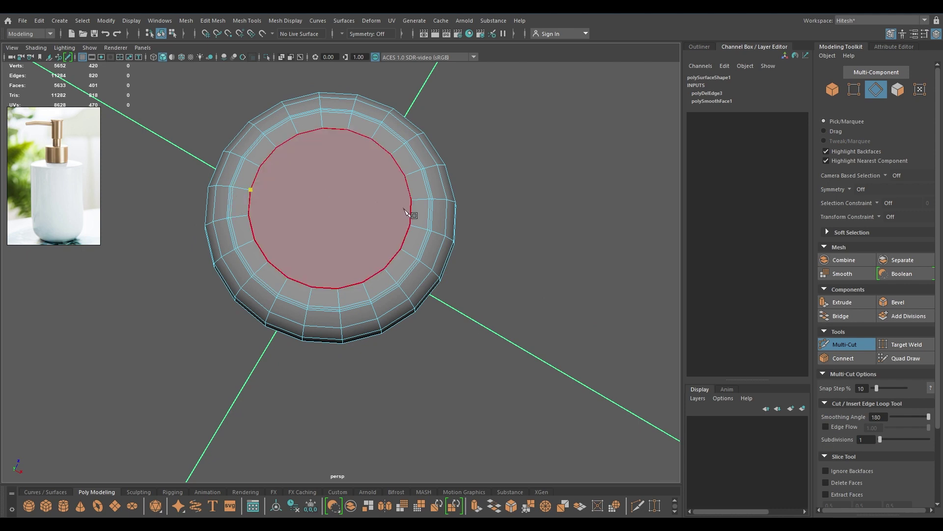
left_click(412, 225)
key("Return")
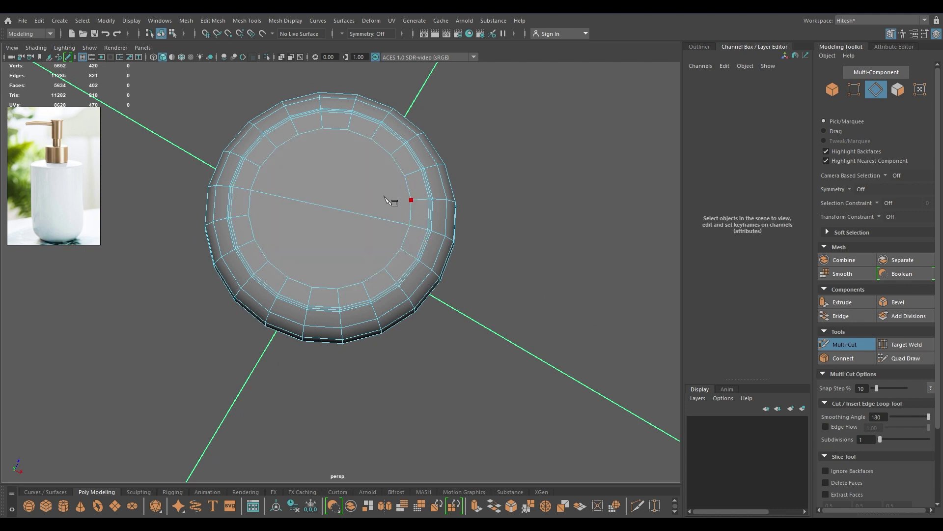
left_click(386, 199)
key("Return")
key("Return")
left_click(401, 248)
left_click(364, 281)
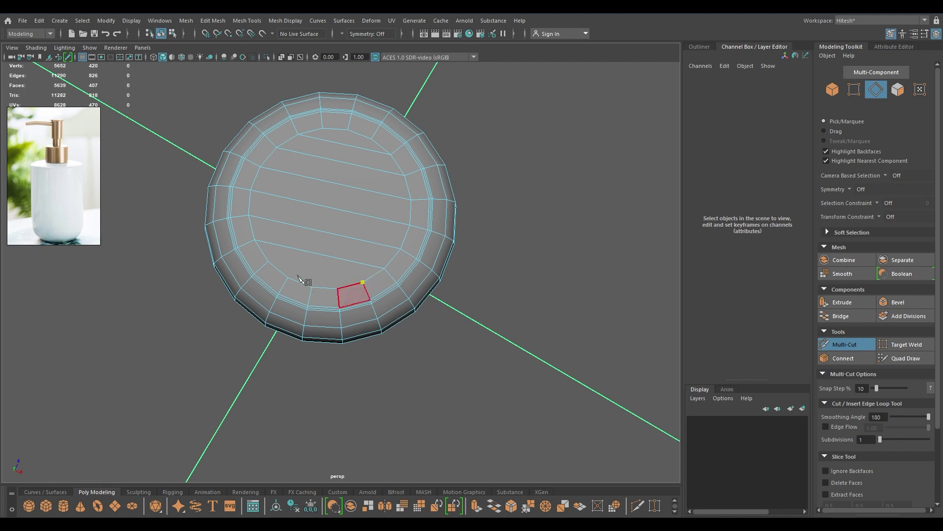
left_click(267, 261)
right_click(287, 283)
left_click(312, 287)
key("w")
Select the pump in object mode and examine its smoothed topology on the cap, stem and collar
left_click_drag(405, 256, 221, 398, "alt")
mouse_move(295, 280)
right_mouse_down("alt")
mouse_move(238, 259)
mouse_move(308, 287)
right_mouse_up("alt")
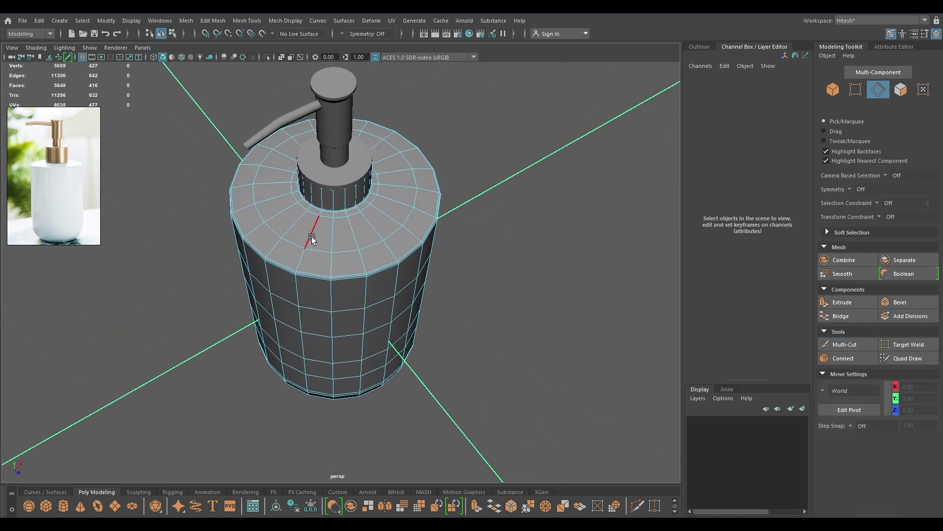
right_click_drag(312, 239, 360, 217)
left_click(362, 104)
left_click(348, 116)
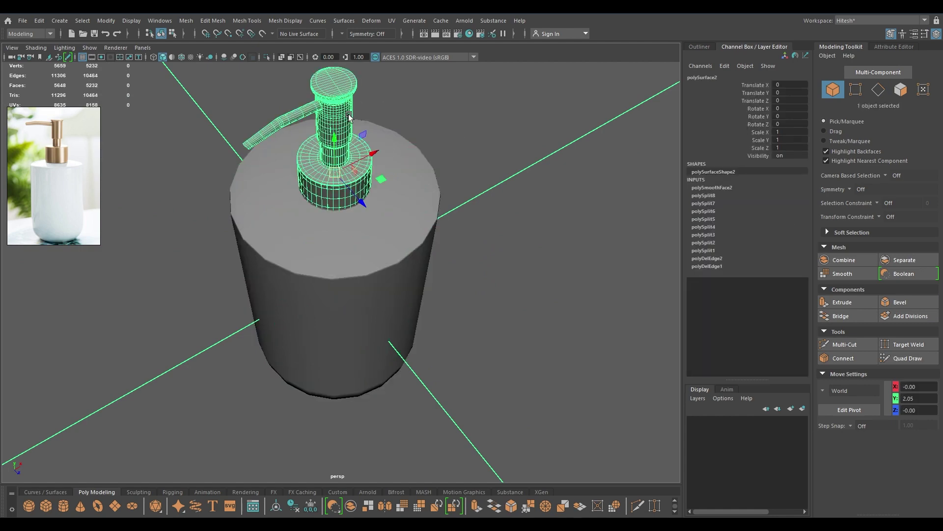
right_click_drag(348, 139, 398, 231, "alt")
middle_click_drag(368, 206, 360, 385, "alt")
right_click_drag(361, 386, 393, 417, "alt")
middle_click_drag(393, 418, 383, 273, "alt")
right_click_drag(382, 274, 401, 311, "alt")
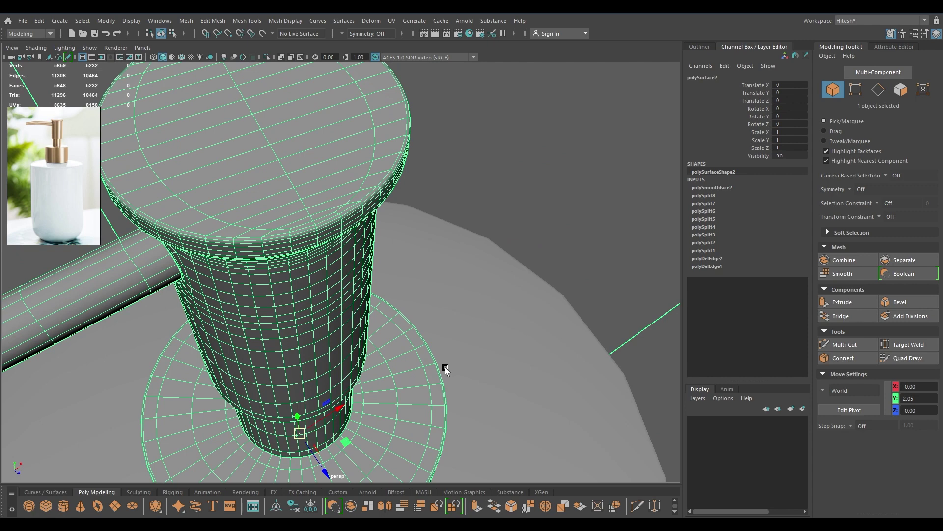
scroll(445, 367, "down", 3)
left_click_drag(442, 375, 387, 301, "alt")
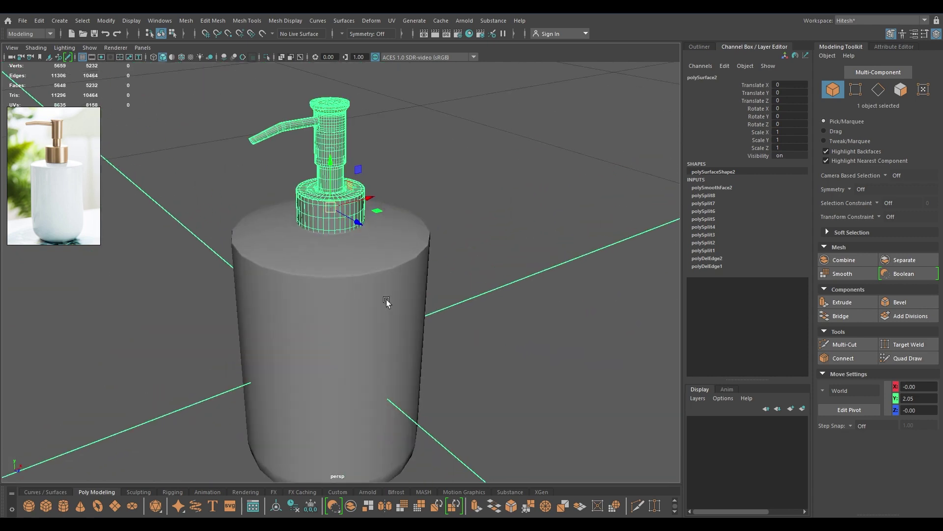
Select the bottle and delete its construction history
left_click(383, 307)
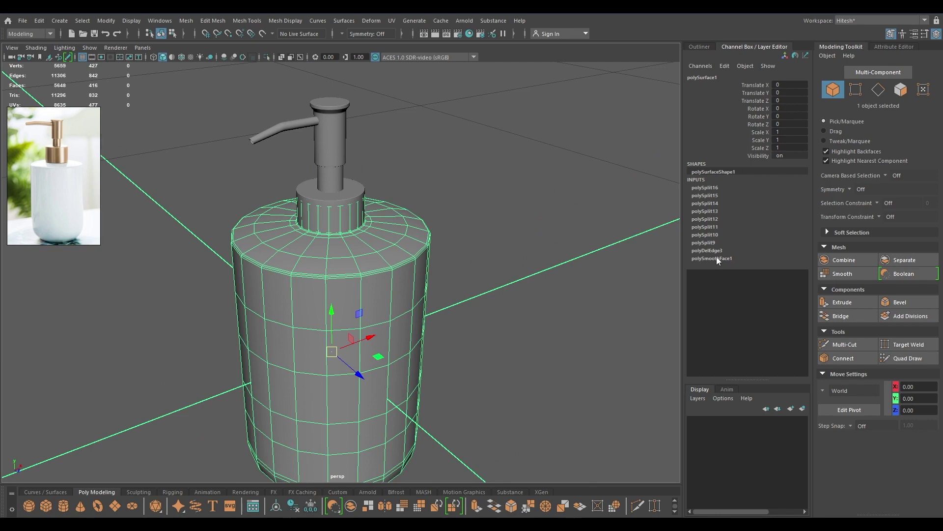
right_click(431, 249, "shift")
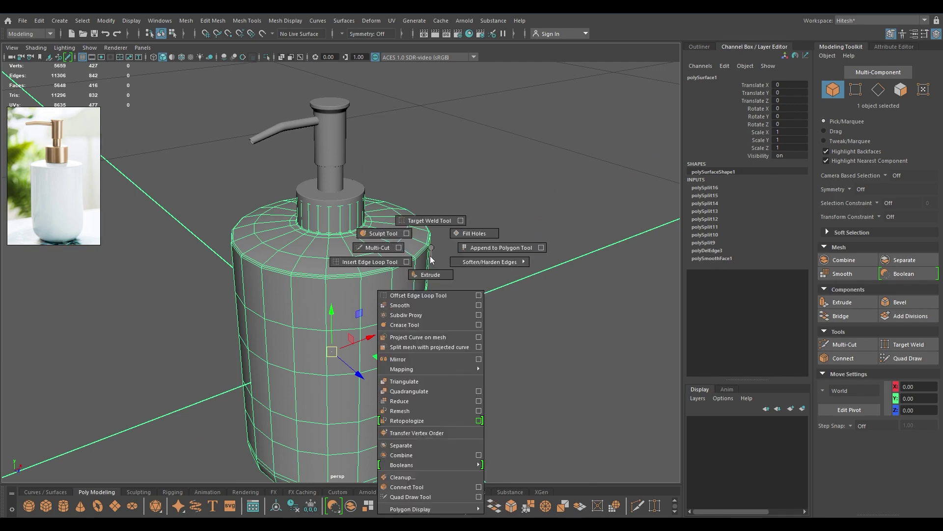
left_click(426, 239)
key("w")
right_click_drag(421, 240, 484, 190)
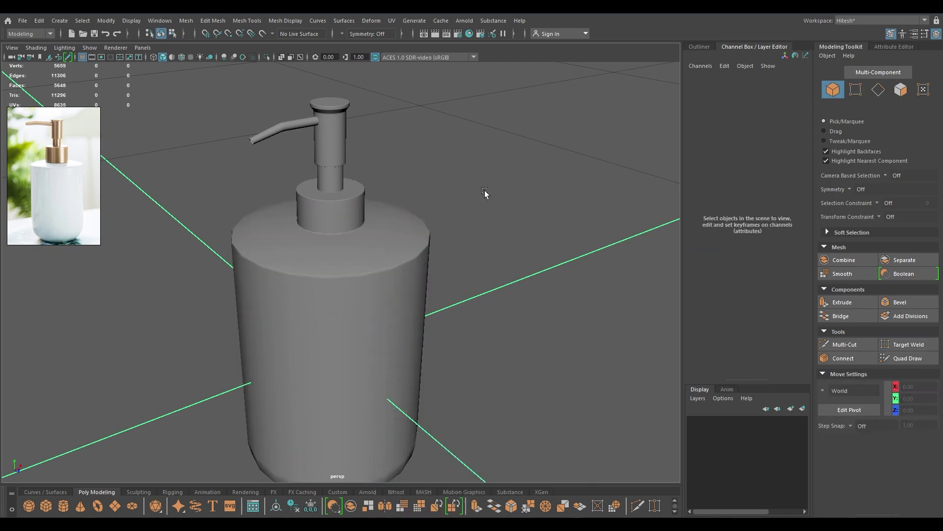
left_click(39, 20)
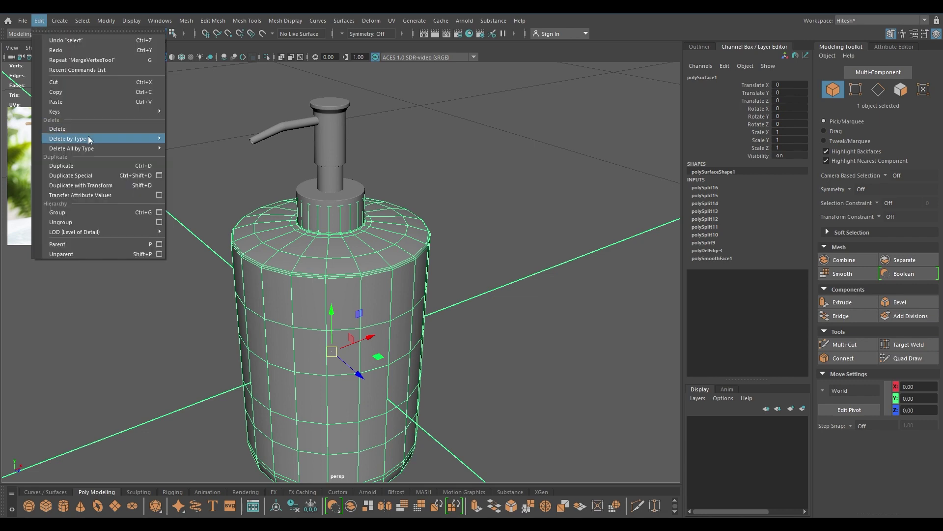
mouse_move(87, 135)
left_click(173, 139)
Apply Smooth to the bottle mesh and check its body, shoulder and rounded base from several angles
mouse_move(376, 282)
right_mouse_down("shift")
mouse_move(376, 303)
mouse_move(364, 302)
mouse_move(370, 297)
right_mouse_up("shift")
key("w")
right_click_drag(381, 239, 442, 207)
left_click_drag(499, 182, 492, 143, "alt")
left_click(492, 143)
left_click(297, 244)
left_click_drag(413, 290, 441, 323, "alt")
left_click(516, 262)
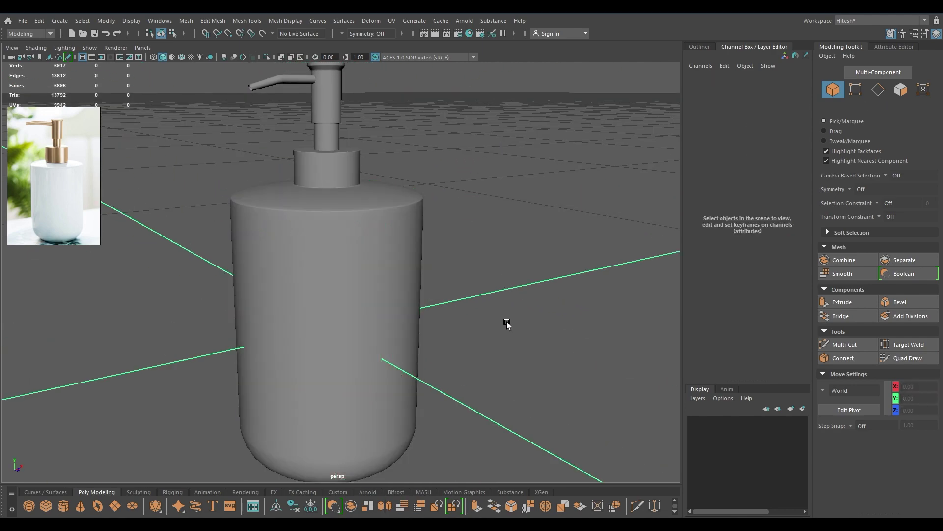
left_click_drag(508, 322, 398, 268, "alt")
right_click_drag(398, 267, 407, 305, "alt")
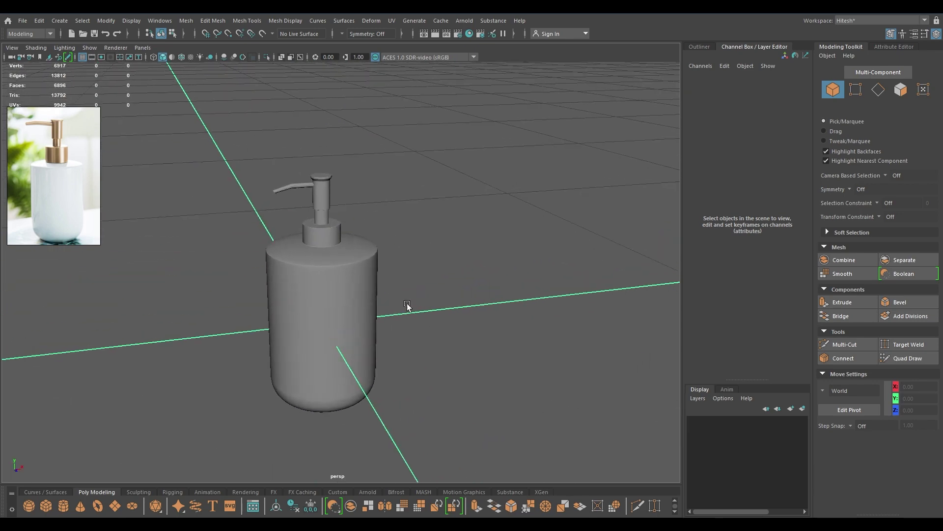
Select the pump and bottle together and delete the construction history of both
left_click_drag(473, 125, 337, 290)
left_click(318, 135)
left_click_drag(477, 147, 168, 294)
left_click(456, 164)
left_click_drag(481, 139, 266, 415)
left_click(46, 22)
mouse_move(104, 139)
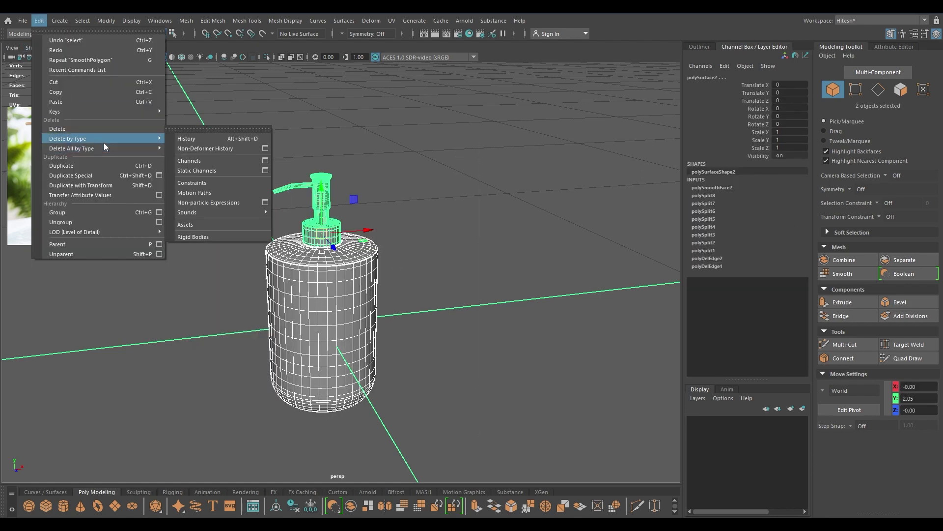
left_click(175, 141)
Move the reference image up into the viewport's corner and switch to the front view
left_click_drag(54, 152, 49, 108)
left_click(157, 104)
right_click_drag(370, 219, 297, 85, "alt")
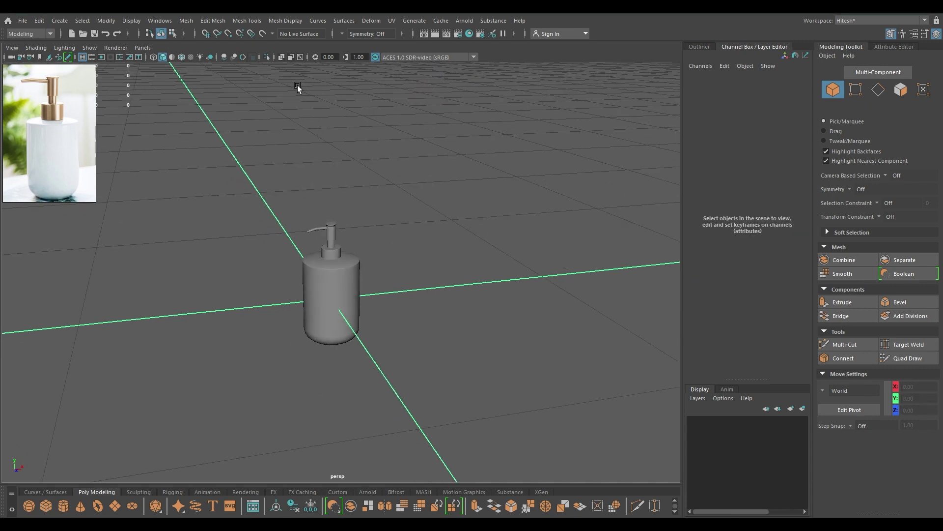
key("space")
left_click_drag(353, 153, 355, 176)
right_click_drag(380, 250, 366, 206, "alt")
Ungroup the pCylinder1 group in the Outliner that holds the two dispenser meshes
left_click_drag(417, 213, 319, 320)
left_click(700, 46)
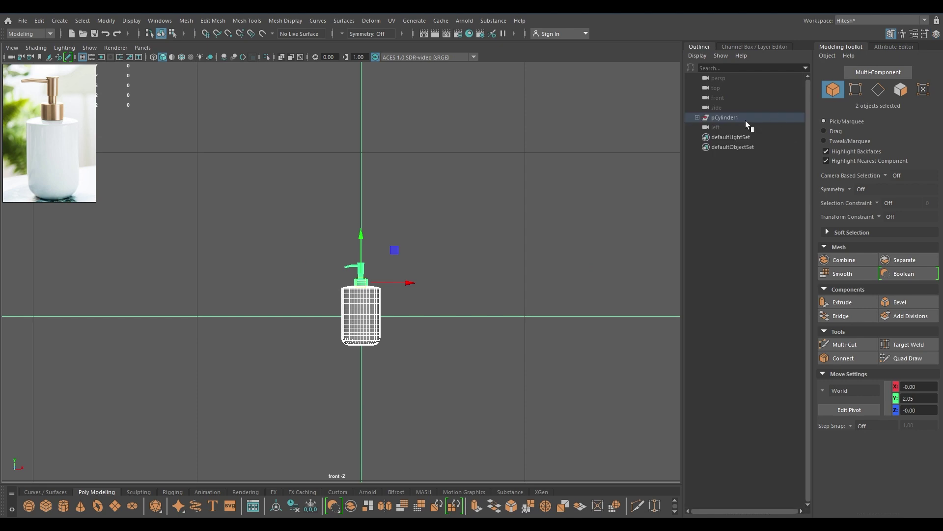
left_click(727, 117)
left_click(39, 20)
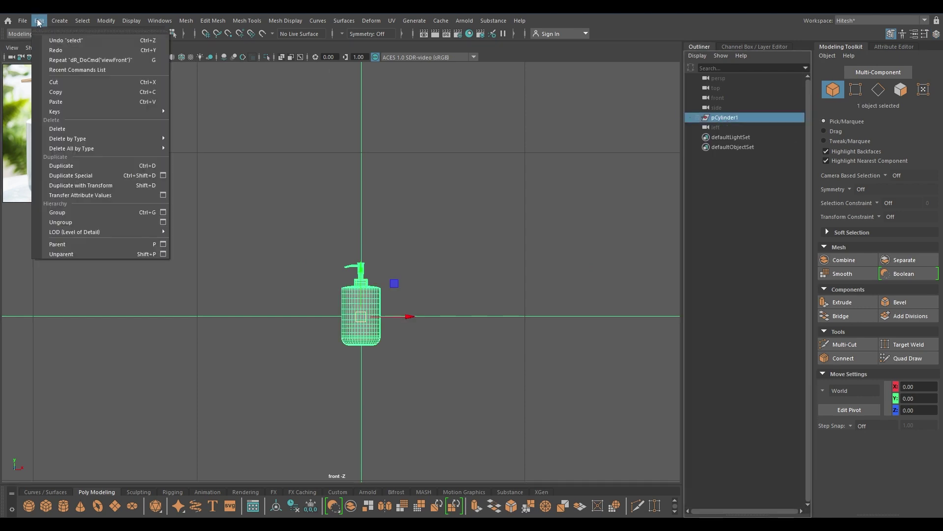
left_click(72, 223)
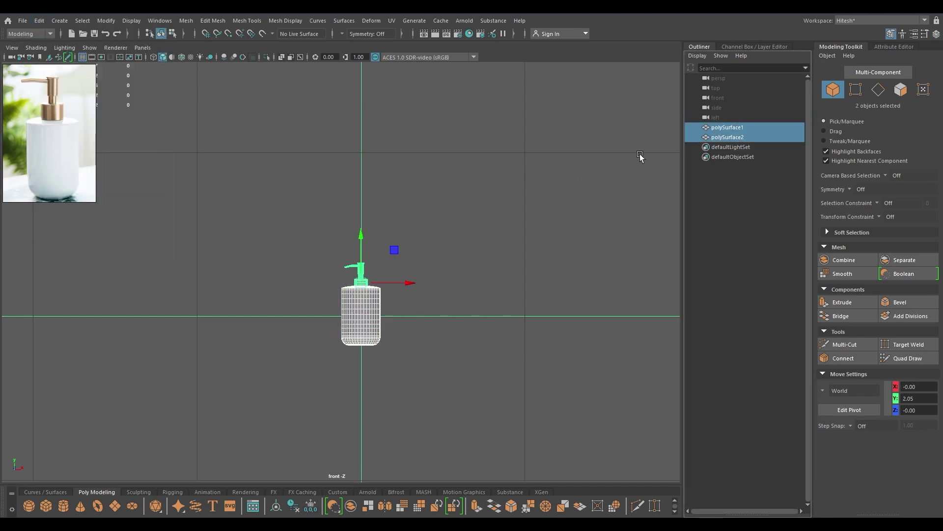
Rename the polySurface1 mesh as bottle
left_click(740, 127)
double_click(725, 128)
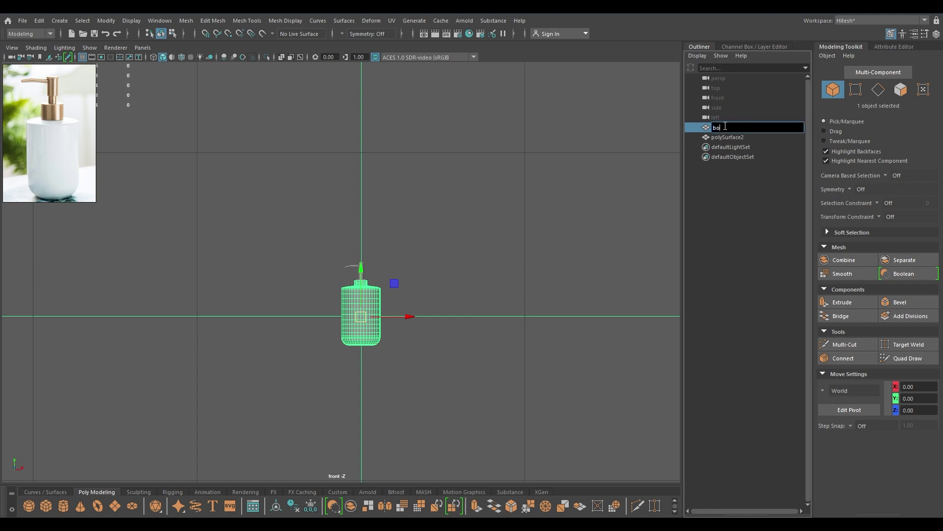
type("bottle")
key("Return")
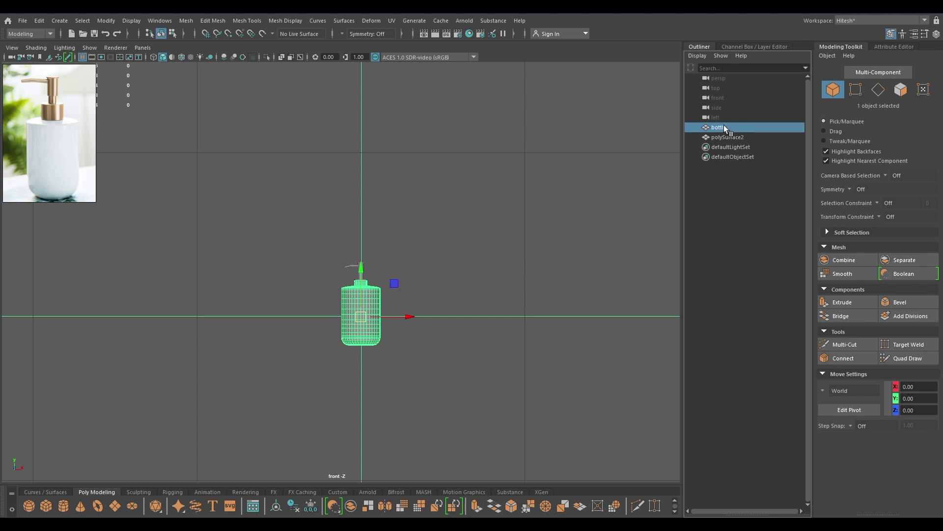
Rename the polySurface2 mesh as pump and select both dispenser meshes
left_click(725, 137)
double_click(725, 138)
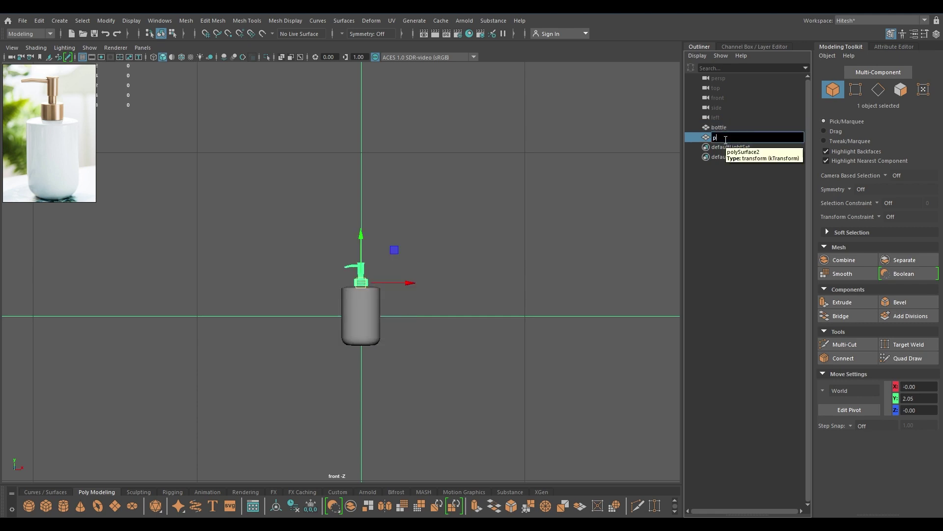
type("pump")
key("Return")
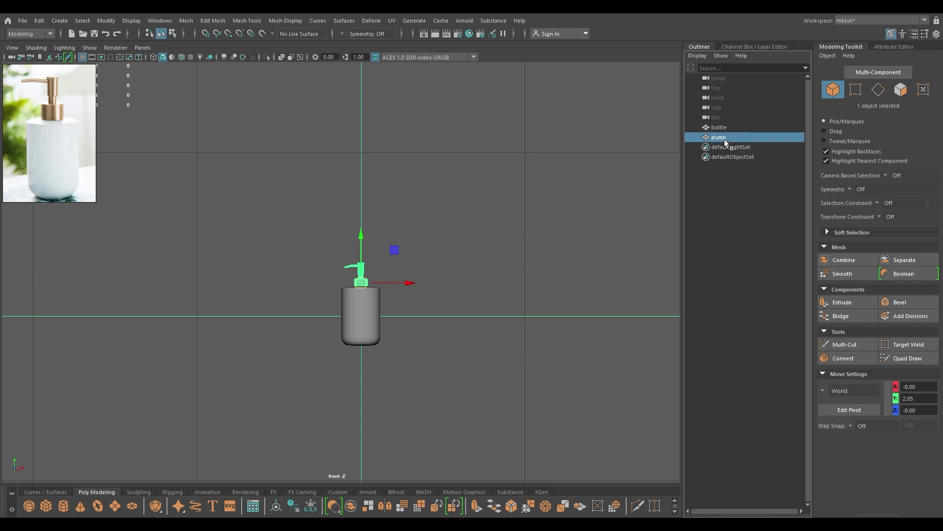
left_click_drag(467, 194, 282, 309)
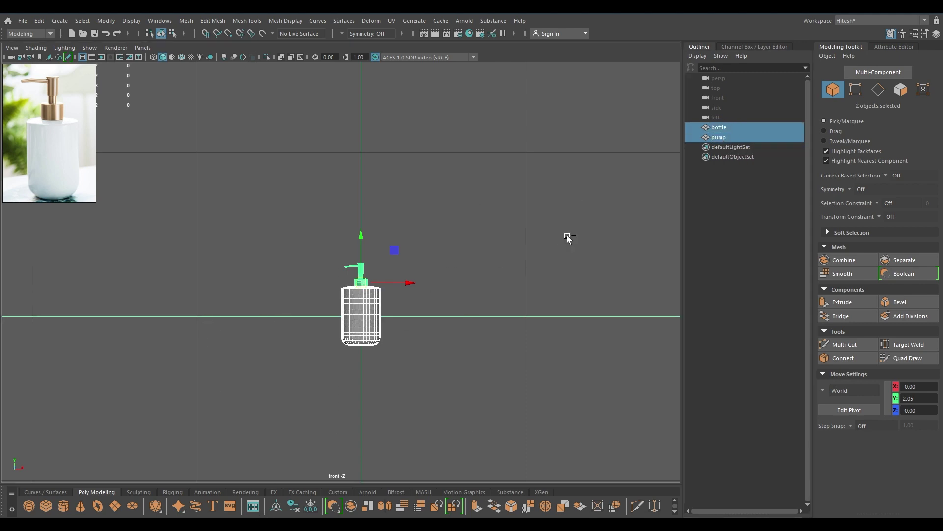
Group the bottle and pump, and raise the group along Y so the bottle's base rests on the ground line
key("ctrl+g")
scroll(370, 316, "up", 4)
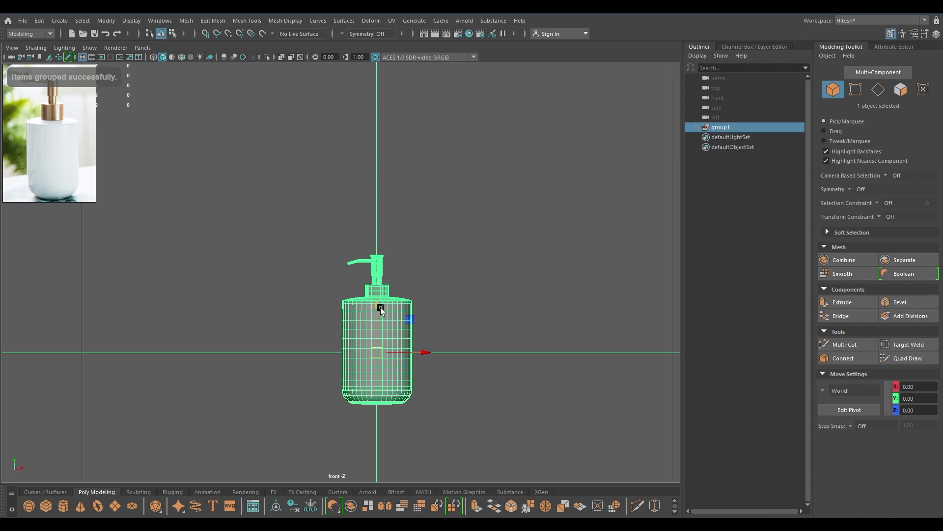
left_click_drag(381, 309, 386, 256)
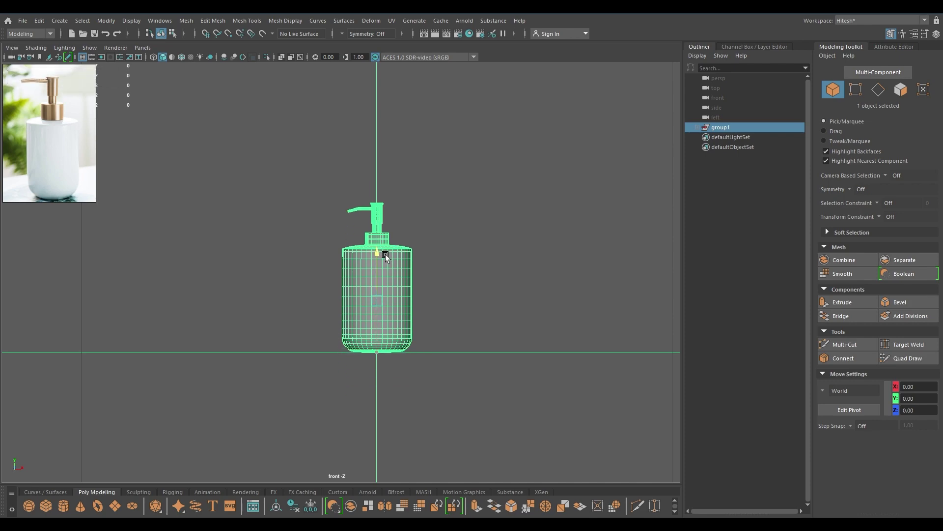
right_click_drag(386, 255, 392, 470, "alt")
middle_click_drag(392, 469, 359, 326, "alt")
right_click_drag(360, 326, 565, 502, "alt")
right_click_drag(481, 150, 638, 469, "alt")
middle_click_drag(534, 269, 476, 364, "alt")
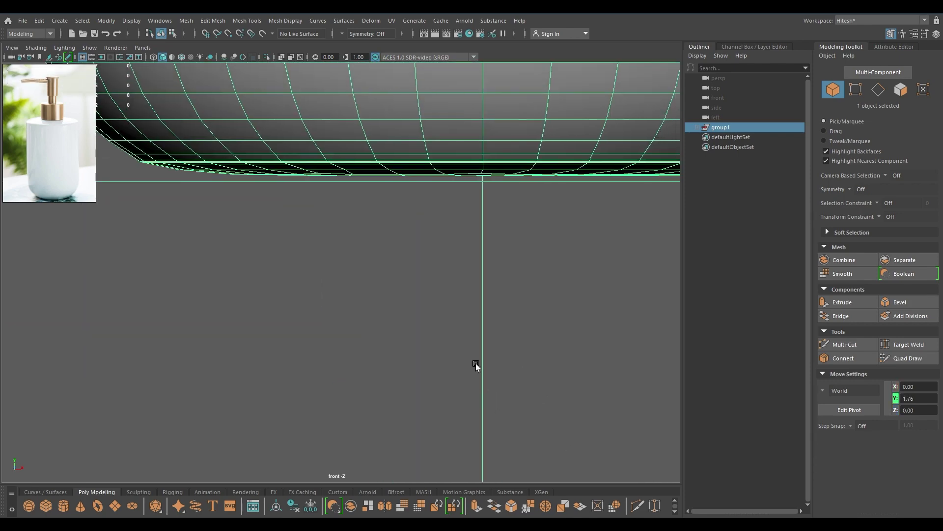
scroll(589, 262, "up", 4)
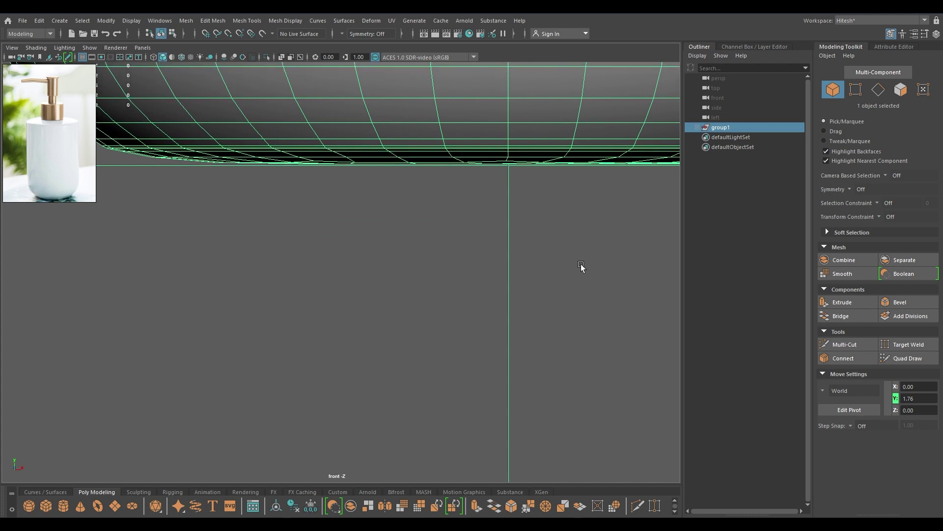
middle_click_drag(581, 265, 579, 265)
left_click(577, 266)
right_click_drag(561, 321, 507, 151, "alt")
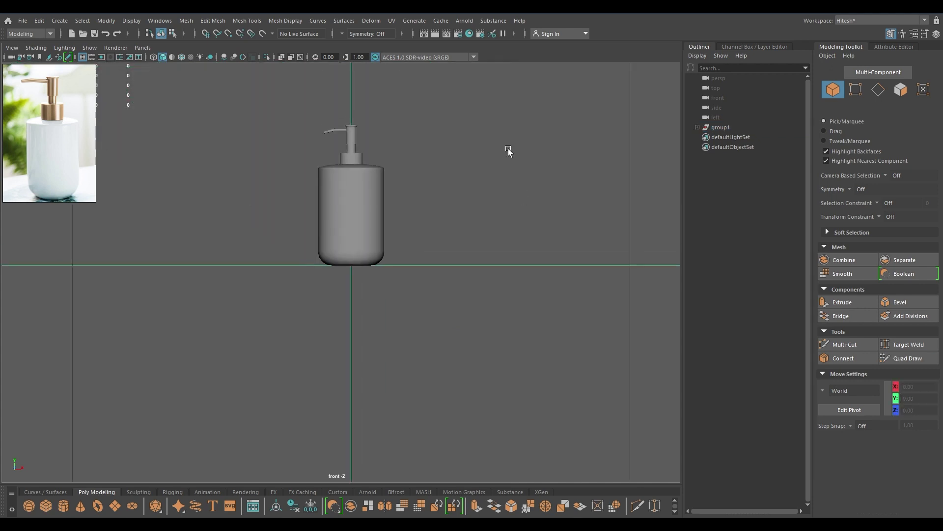
Inspect the complete dispenser from several angles in the perspective view
key("space")
left_click_drag(505, 198, 499, 81)
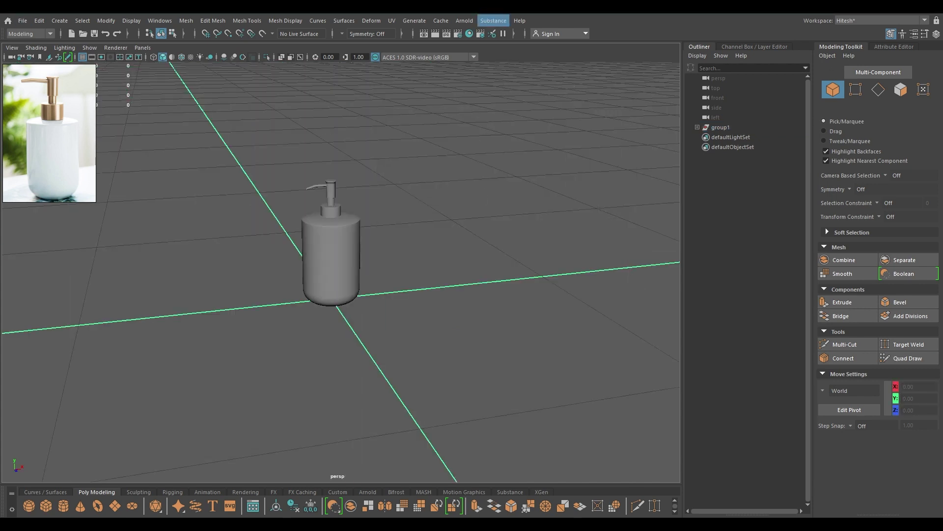
right_click_drag(450, 214, 484, 384, "alt")
middle_click_drag(484, 383, 495, 463, "alt")
left_click_drag(459, 374, 496, 369, "alt")
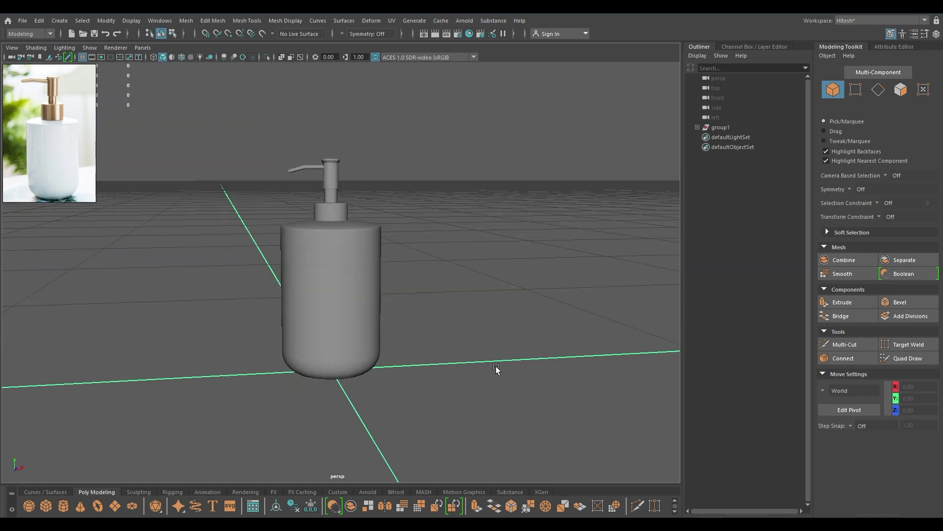
left_click_drag(477, 310, 457, 314, "alt")
right_click_drag(457, 314, 465, 257, "alt")
left_click_drag(465, 257, 478, 262, "alt")
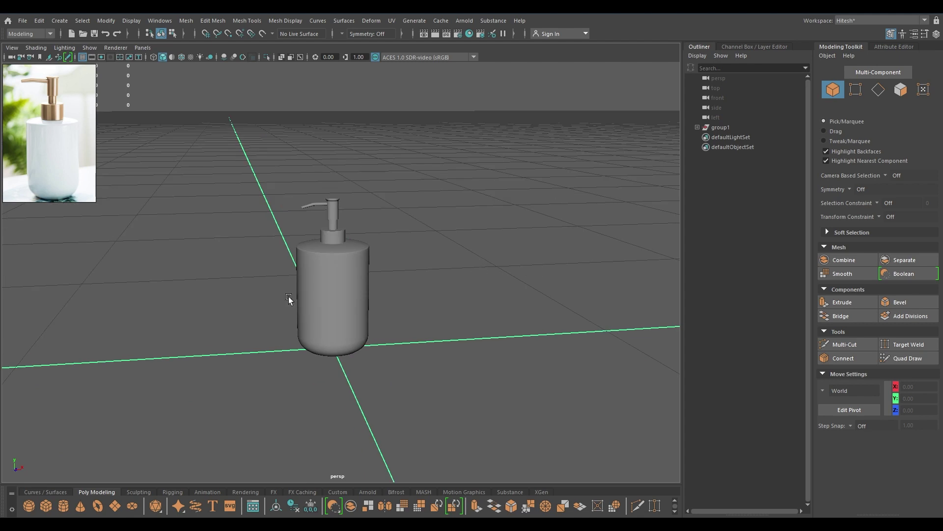
Assign a new aiStandardSurface material to the bottle and name it Bottle_mat
left_click(325, 302)
right_click_drag(401, 237, 403, 491)
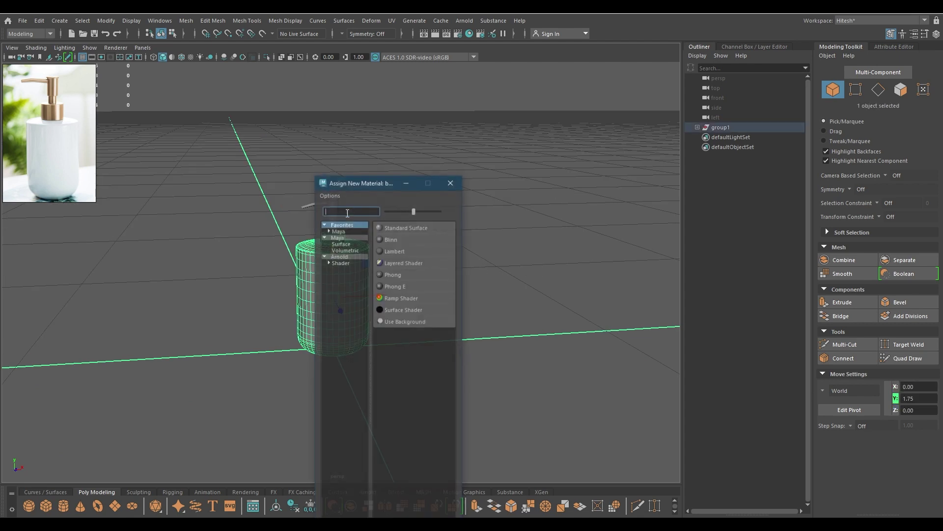
left_click(344, 261)
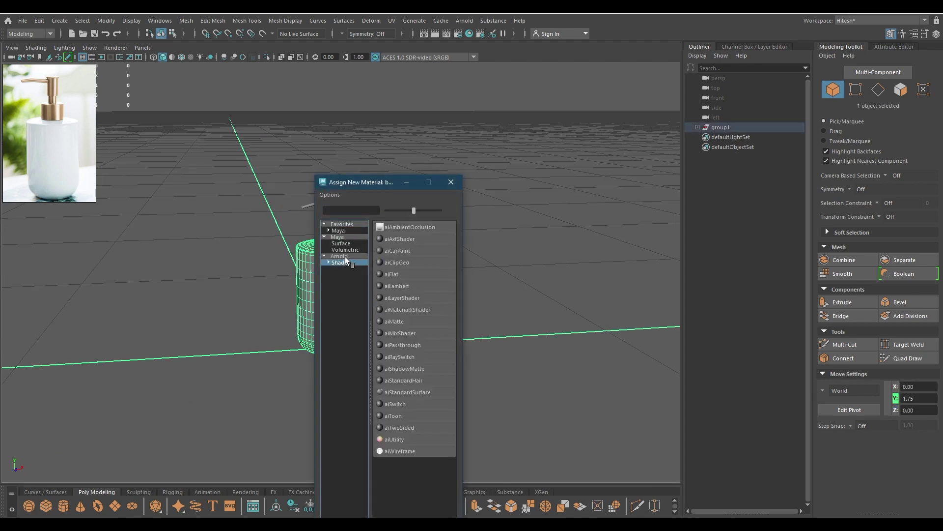
left_click(420, 392)
left_click(428, 269)
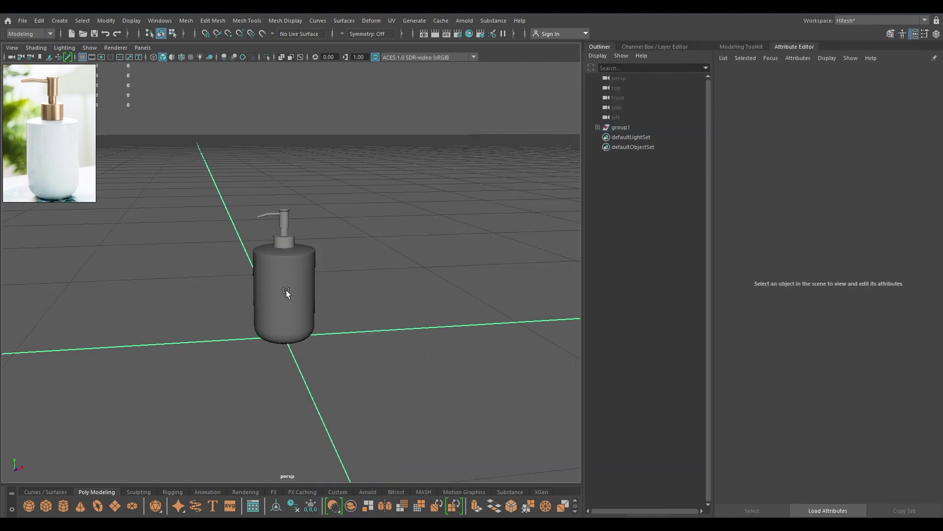
right_click_drag(286, 293, 295, 478)
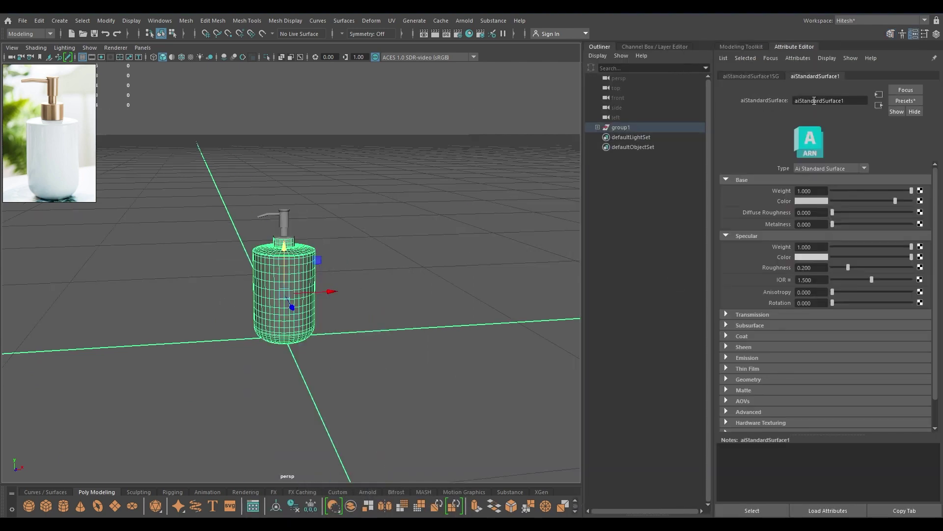
double_click(823, 101)
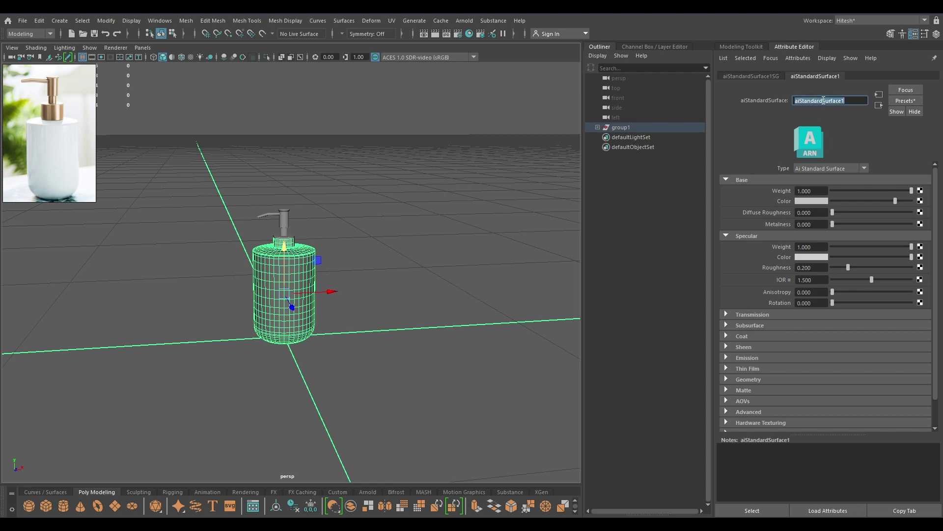
type("Bottle_mat")
key("Return")
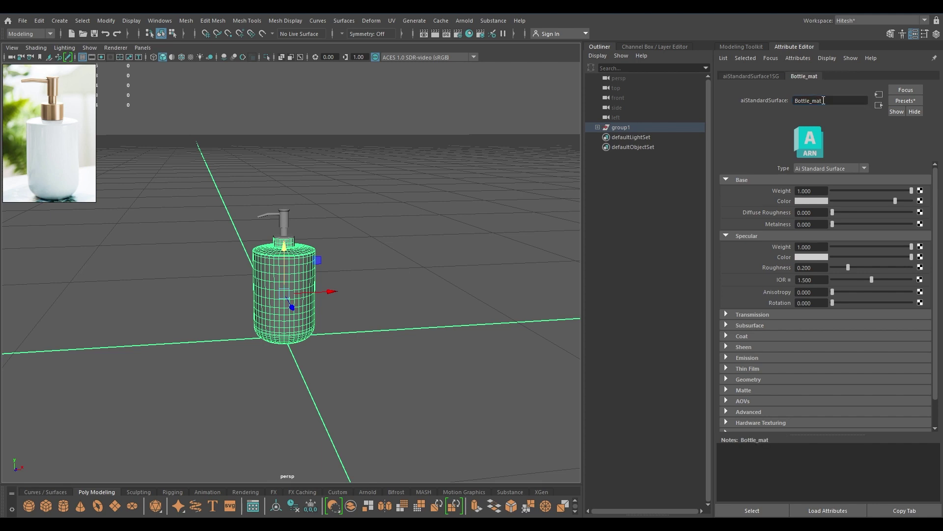
Assign a new aiStandardSurface material to the pump and name it Pump_mat
left_click(284, 222)
right_click(285, 220)
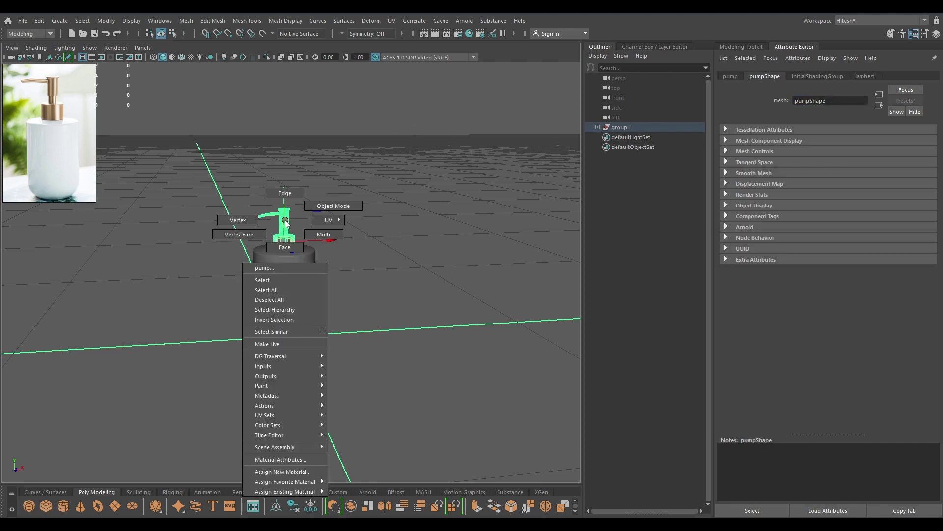
left_click(283, 471)
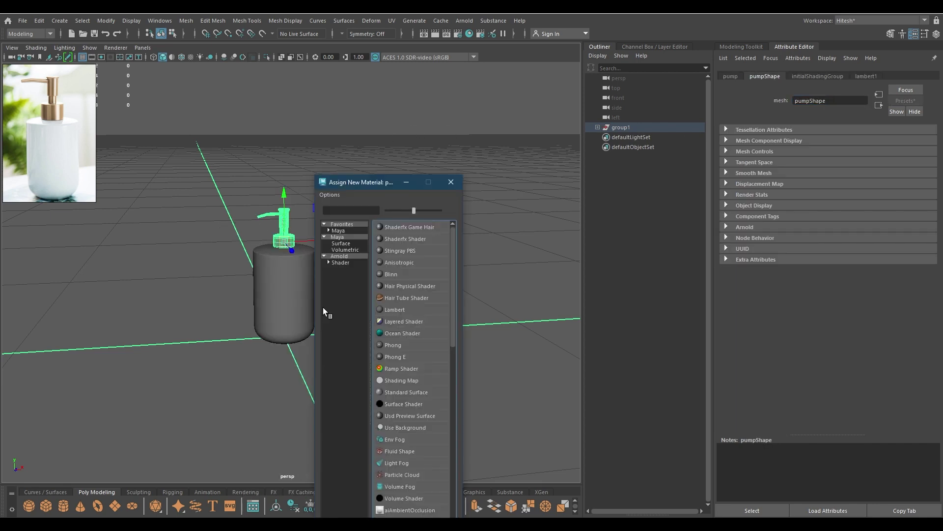
left_click(344, 257)
left_click(427, 393)
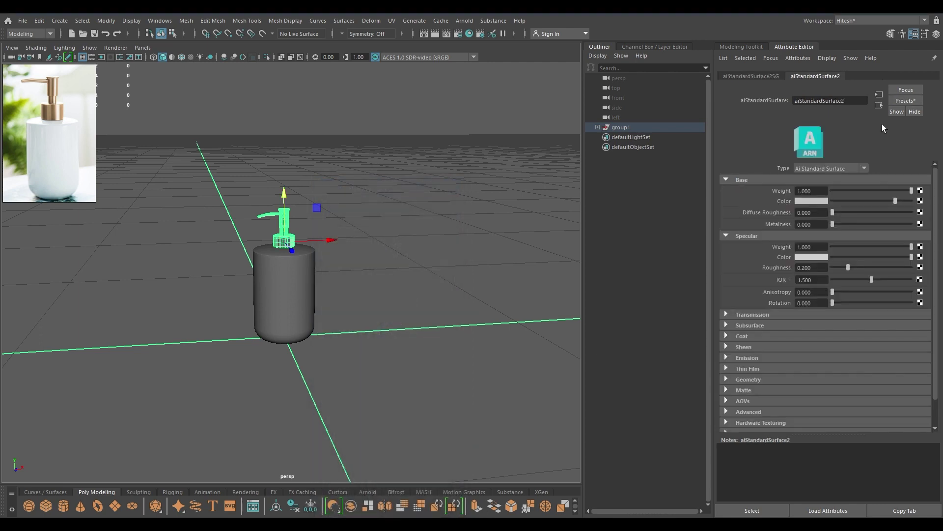
right_click_drag(344, 210, 369, 445)
double_click(843, 100)
type("P")
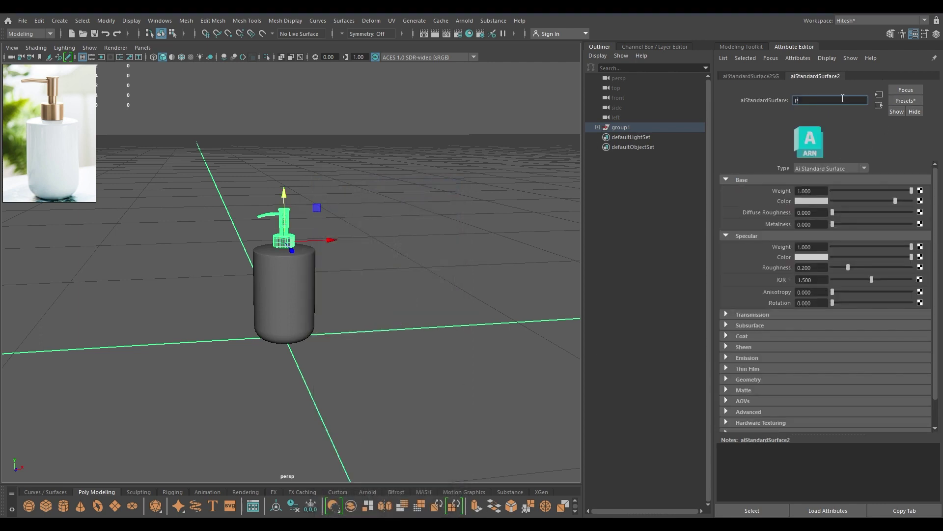
type("ump_mat")
key("Return")
left_click(502, 208)
Create a polygon plane at the origin beneath the dispenser and show its creation settings
right_click_drag(325, 238, 344, 261, "alt")
left_click_drag(389, 256, 396, 187, "alt")
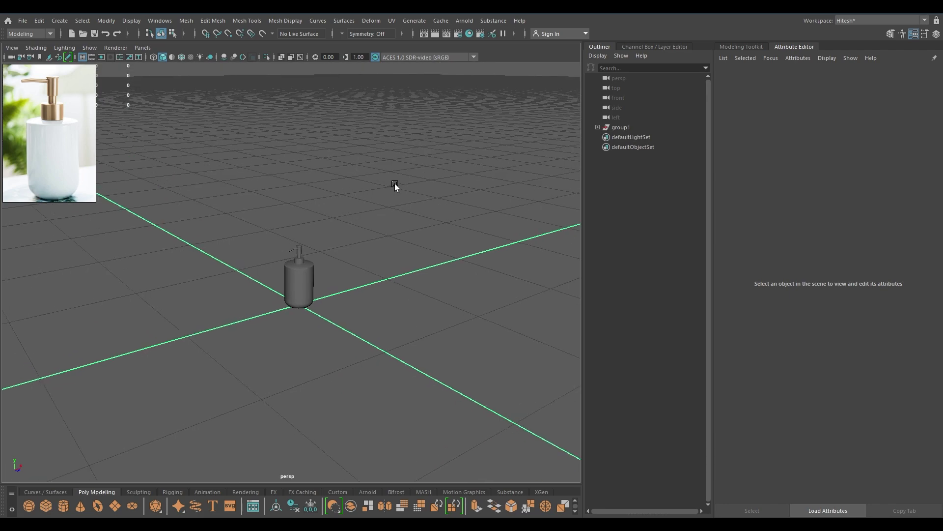
right_click_drag(395, 184, 357, 176, "shift")
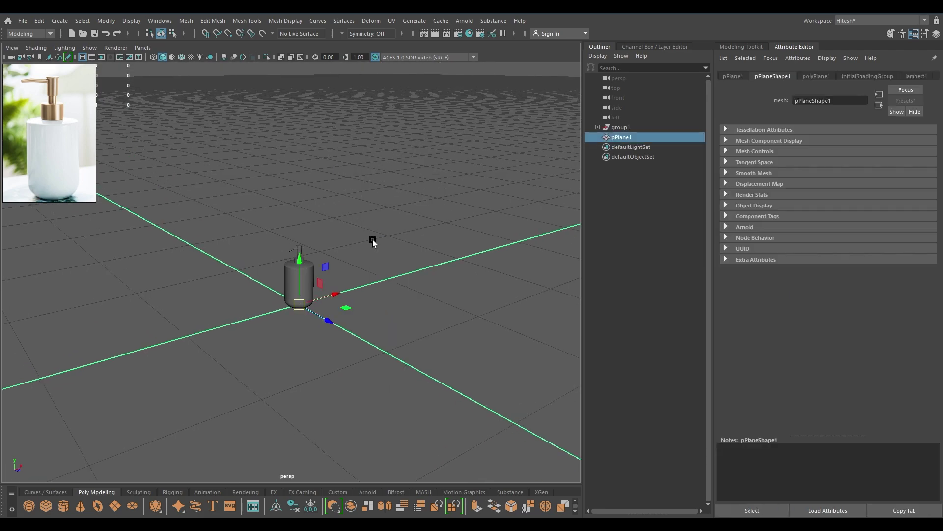
key("t")
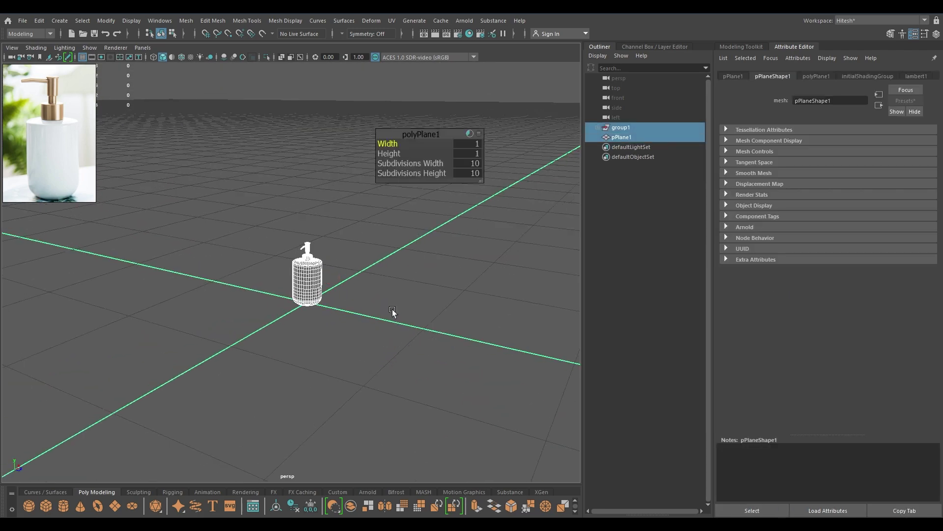
key("w")
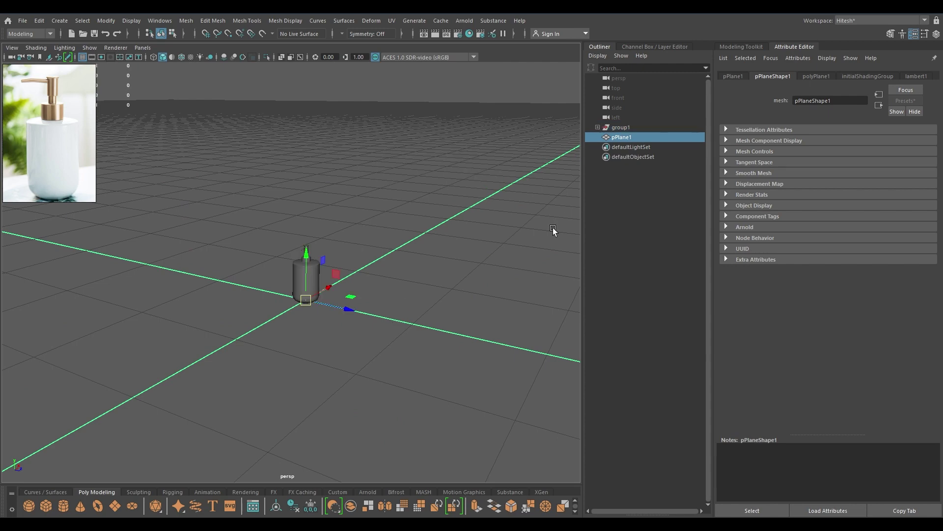
key("t")
left_click_drag(467, 228, 360, 333, "alt")
left_click_drag(337, 295, 331, 196, "alt")
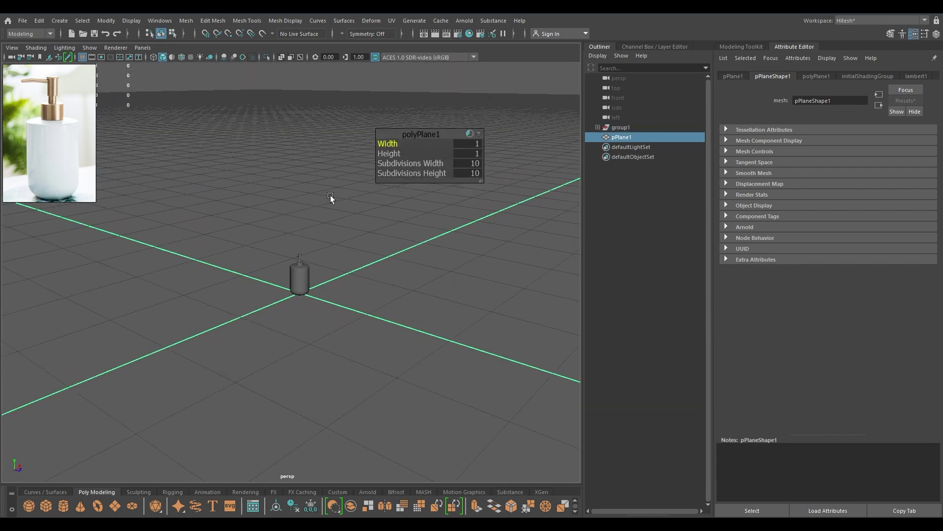
Set the plane's width and height to 500 and its width and height subdivisions to 1
middle_click_drag(331, 197, 749, 180)
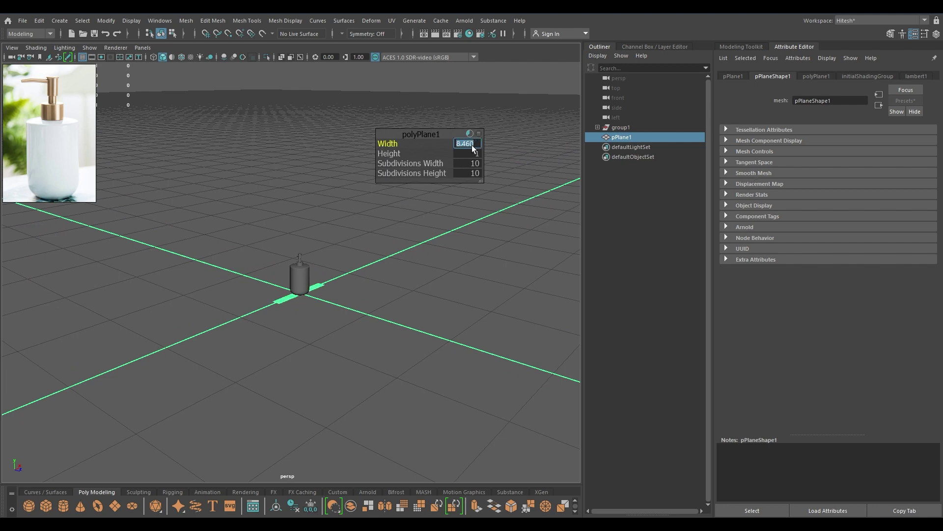
type("00")
key("Tab")
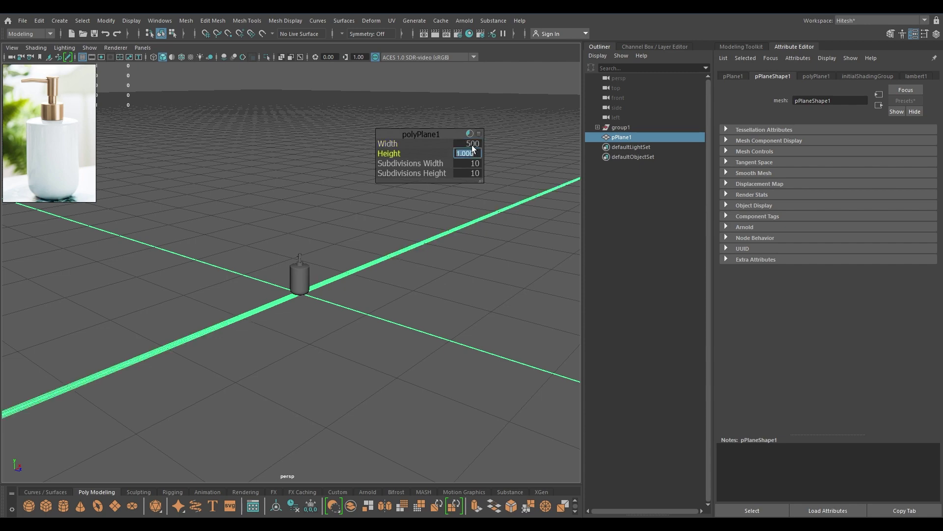
type("500")
key("Tab")
key("Tab")
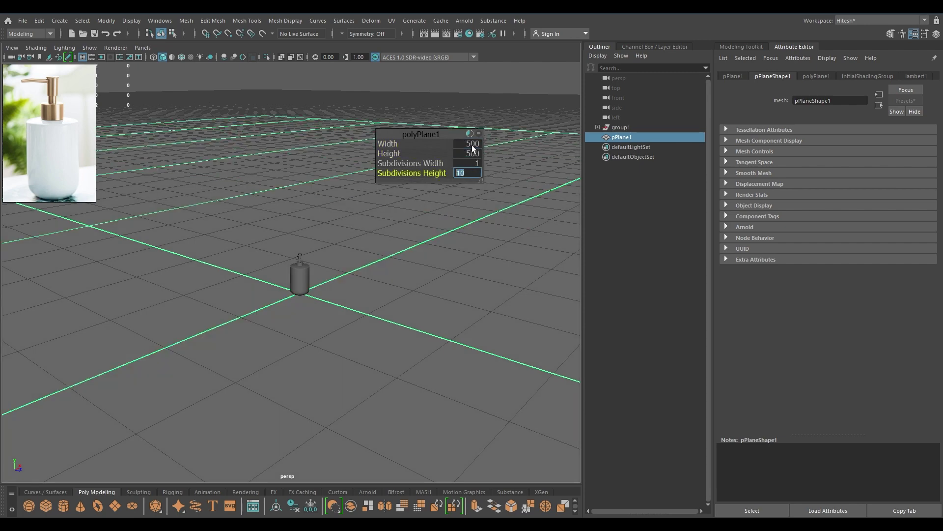
type("1")
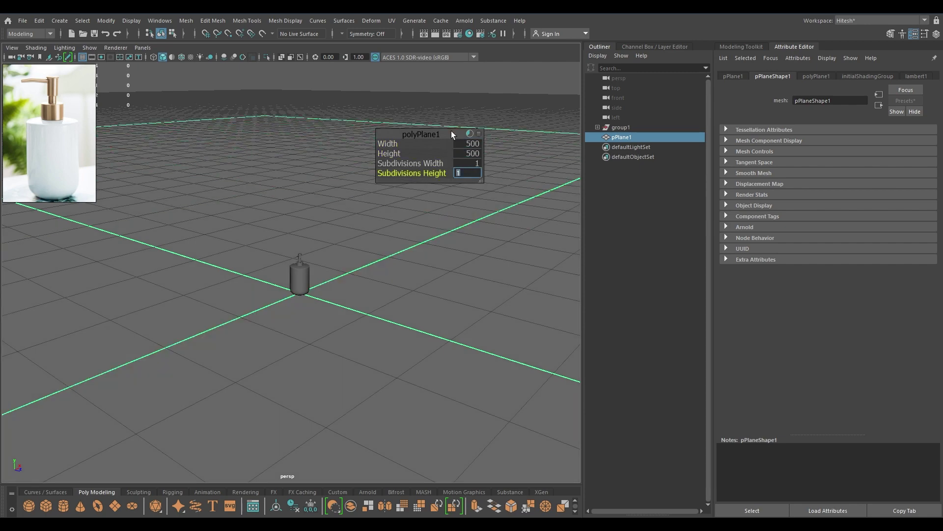
type("w")
Stretch the plane along the X axis and shift it back along the Z axis behind the origin
right_click_drag(383, 434, 263, 170, "alt")
left_click_drag(264, 171, 331, 289, "alt")
key("r")
left_click_drag(317, 256, 341, 240)
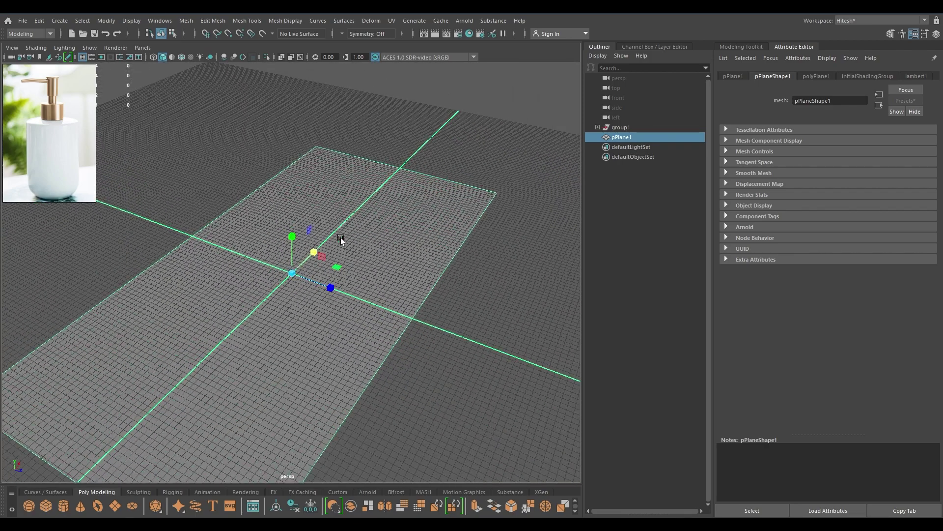
key("w")
left_click_drag(335, 289, 306, 279)
Extrude the plane's long rear edge upward to form a vertical backdrop wall
left_click(196, 163)
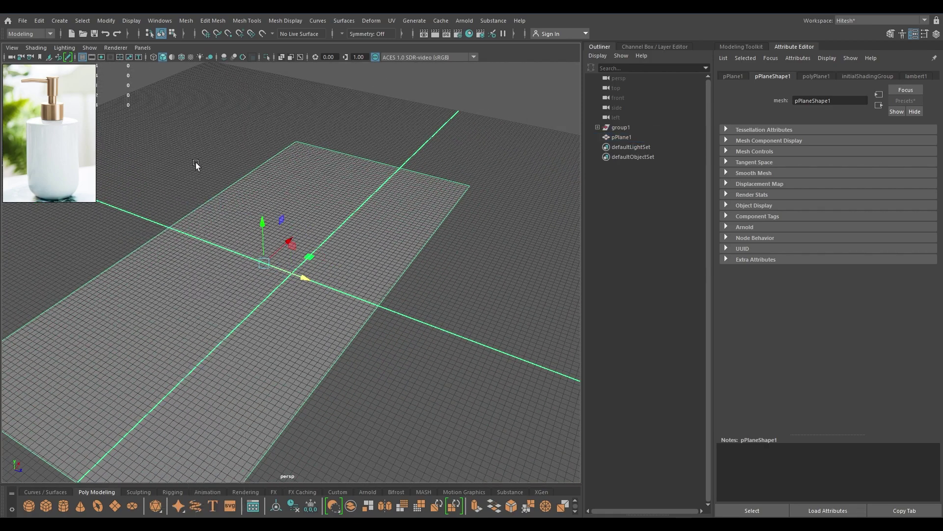
left_click_drag(196, 162, 217, 244)
right_click_drag(217, 244, 211, 216, "alt")
left_click_drag(211, 216, 211, 76, "alt")
Bevel the corner edge between floor and wall with 4 segments and smooth the backdrop
key("ctrl+b")
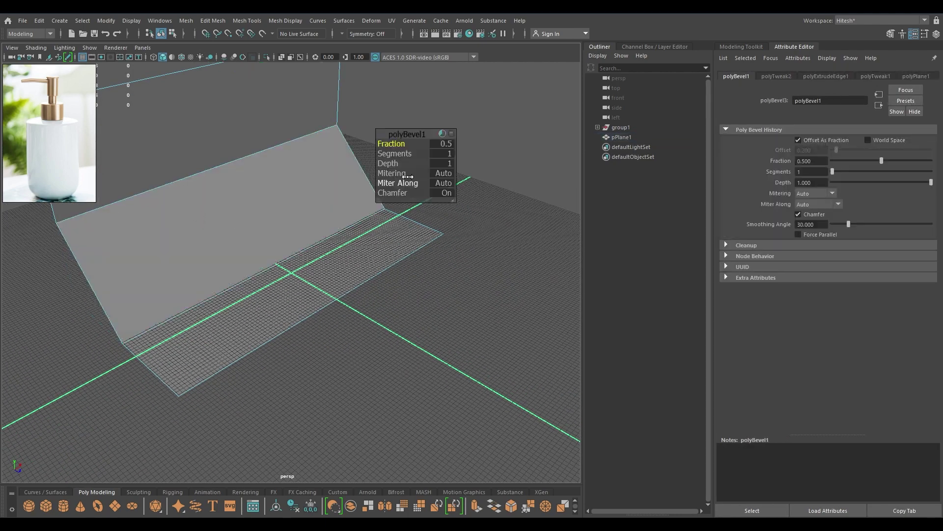
left_click_drag(398, 153, 566, 165)
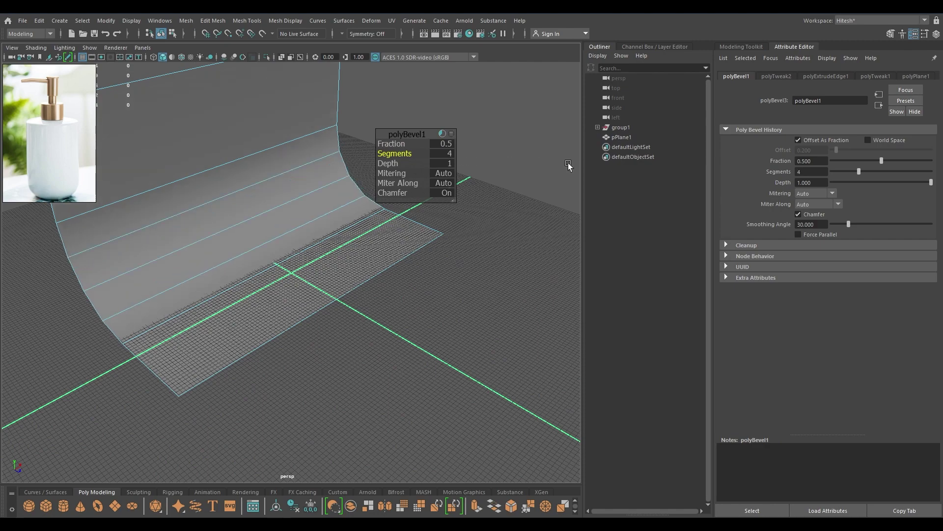
right_click_drag(196, 196, 344, 170)
left_click(438, 246)
Lower the backdrop plane along Y in the front view so its floor meets the bottle's base
right_click_drag(438, 246, 427, 429, "alt")
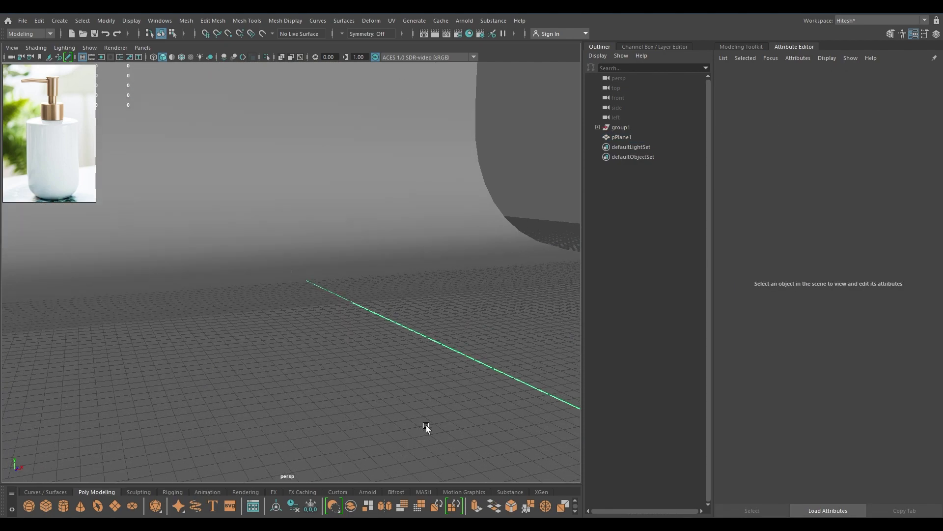
left_click_drag(428, 430, 364, 423, "alt")
right_click_drag(364, 423, 414, 298, "alt")
key("f")
key("space")
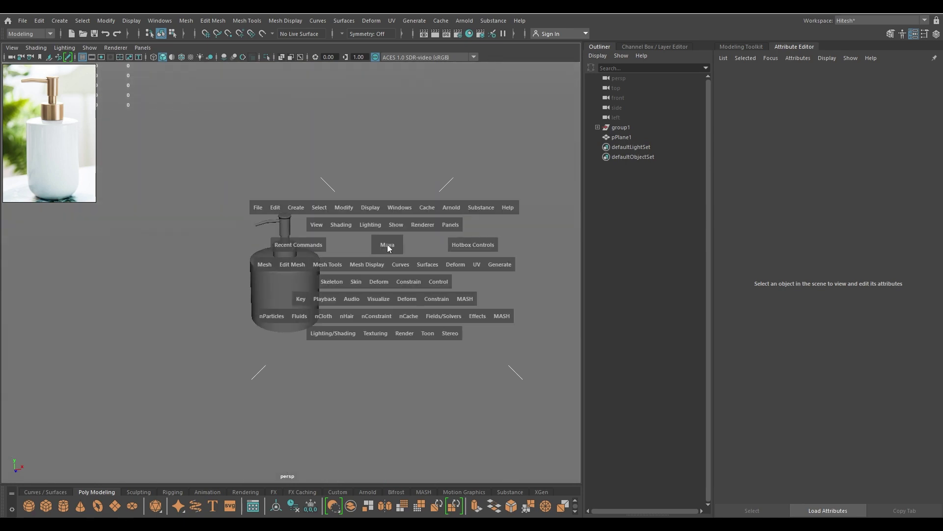
left_click_drag(392, 238, 385, 266)
right_click_drag(381, 249, 372, 216, "alt")
left_click(427, 249)
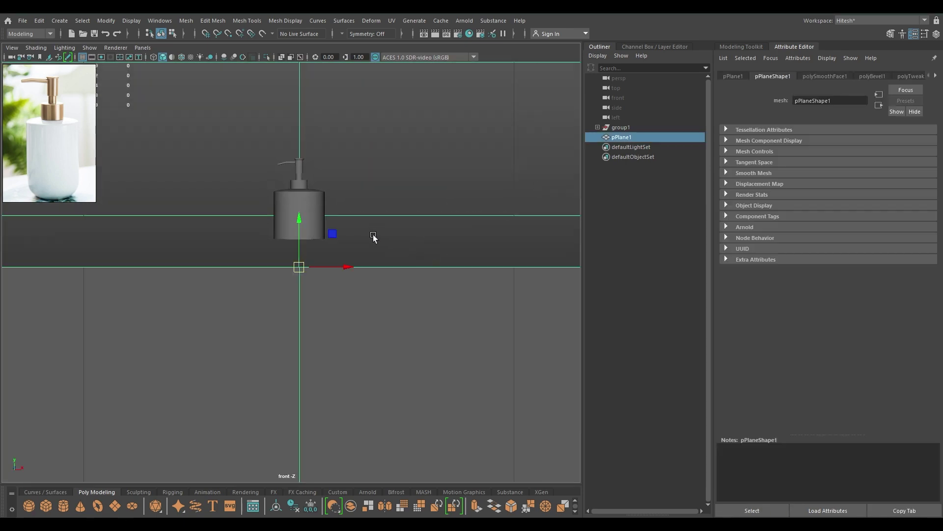
right_click_drag(361, 253, 412, 414, "alt")
left_click_drag(314, 210, 309, 318)
Display wireframe on the shaded models and check the backdrop floor against the bottle's base from the front
key("space")
key("space")
left_click(181, 57)
mouse_move(379, 334)
right_mouse_down("alt")
mouse_move(432, 403)
mouse_move(408, 381)
mouse_move(397, 332)
right_mouse_up("alt")
middle_click_drag(397, 334, 393, 266)
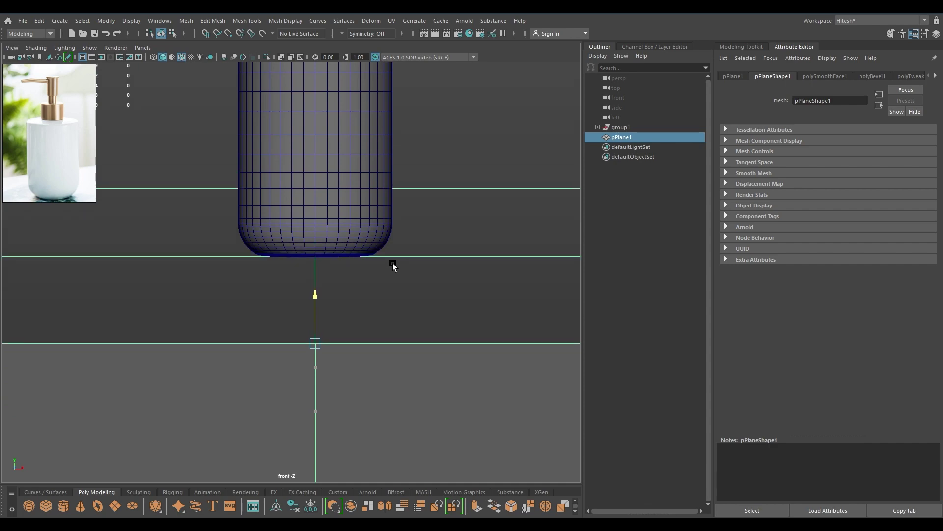
Raise the backdrop plane in the front view to about Y 0.003 so its floor touches the bottle's base
left_click_drag(393, 266, 191, 312, "alt")
key("space")
right_click_drag(191, 311, 404, 300, "alt")
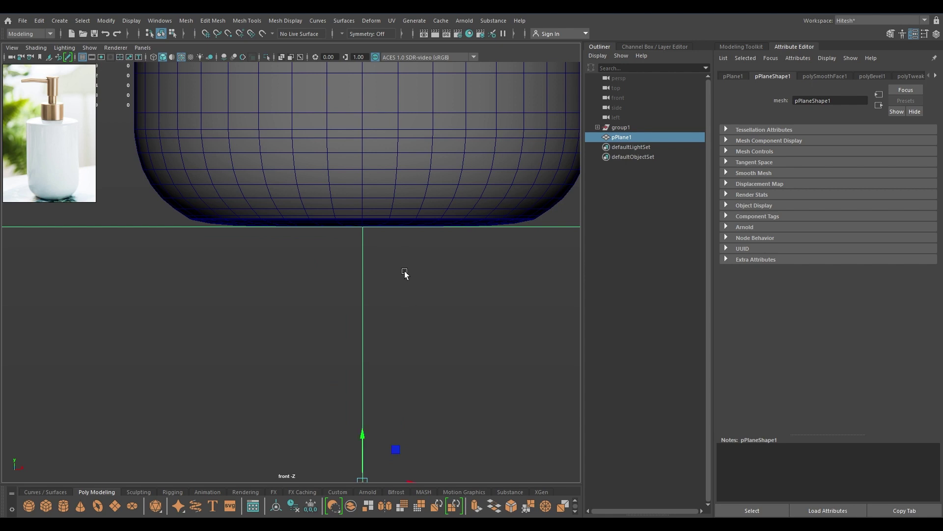
right_click_drag(396, 352, 394, 466, "alt")
middle_click_drag(403, 297, 423, 184)
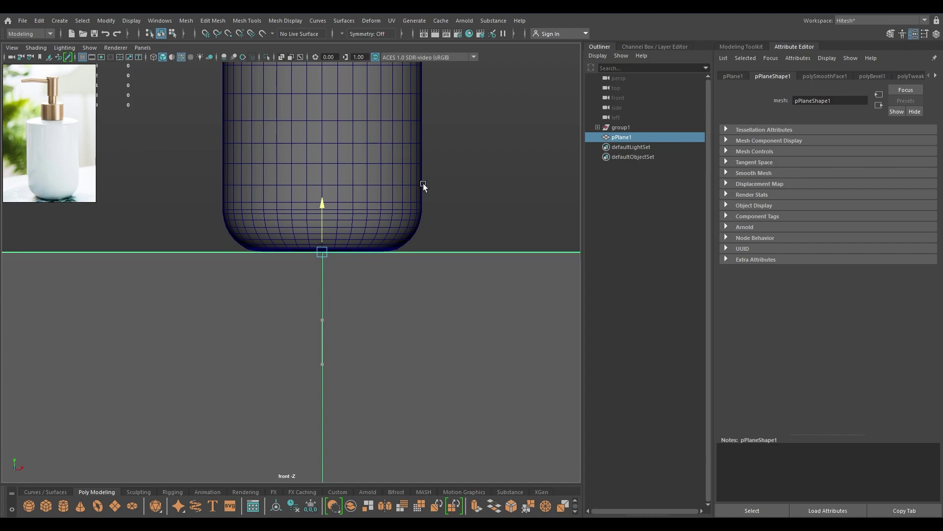
key("space")
left_click_drag(423, 184, 411, 119)
Assign a new Arnold aiStandardSurface material to the backdrop plane and name it Background
left_click_drag(389, 265, 485, 229, "alt")
right_click_drag(302, 170, 263, 194, "alt")
left_click_drag(332, 282, 316, 258, "alt")
left_click(377, 171)
right_click_drag(378, 173, 392, 422)
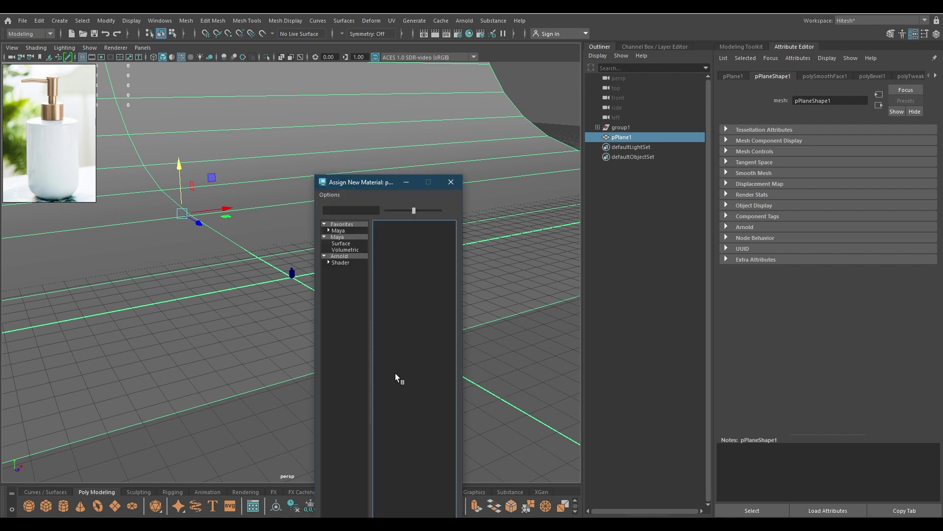
left_click(358, 256)
left_click(411, 393)
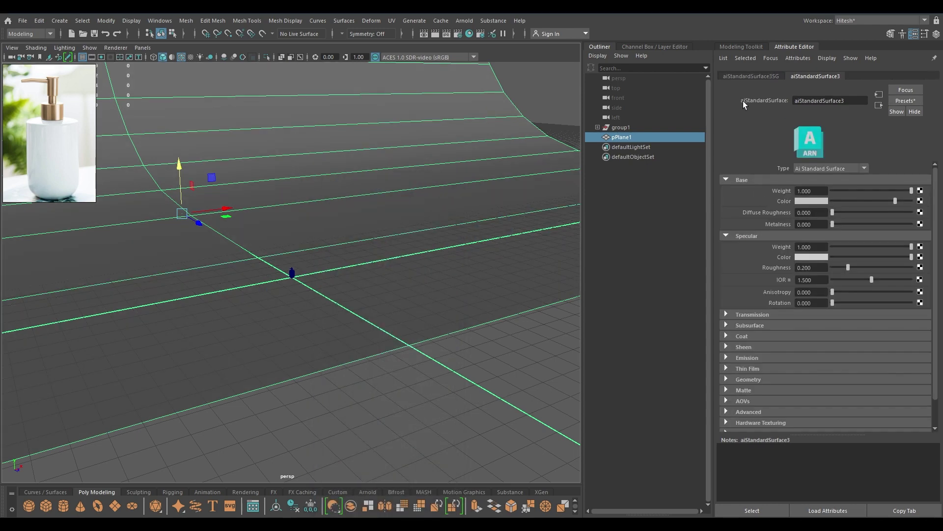
double_click(817, 100)
type("Background")
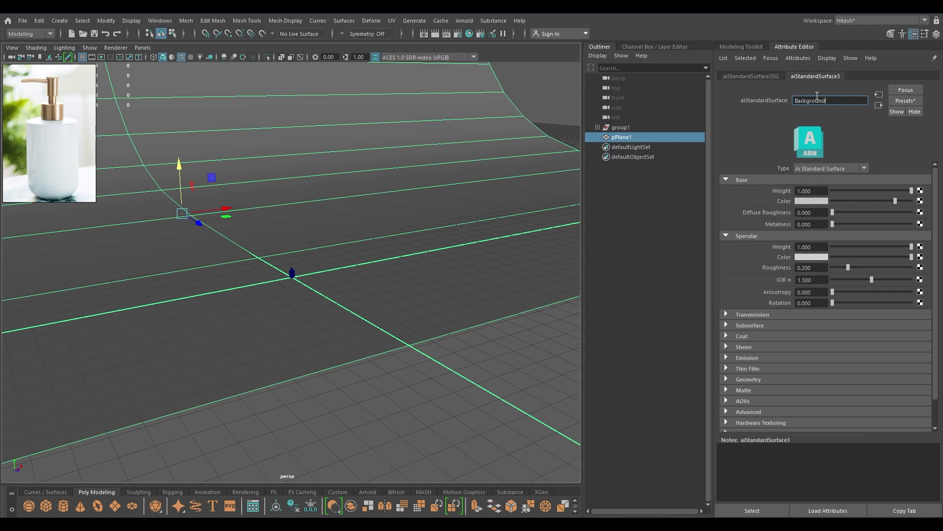
key("Return")
left_click_drag(379, 374, 354, 376, "alt")
left_click(381, 384)
Create a polygon cylinder at the bottle's base in the front view
scroll(340, 323, "up", 5)
scroll(311, 289, "up", 6)
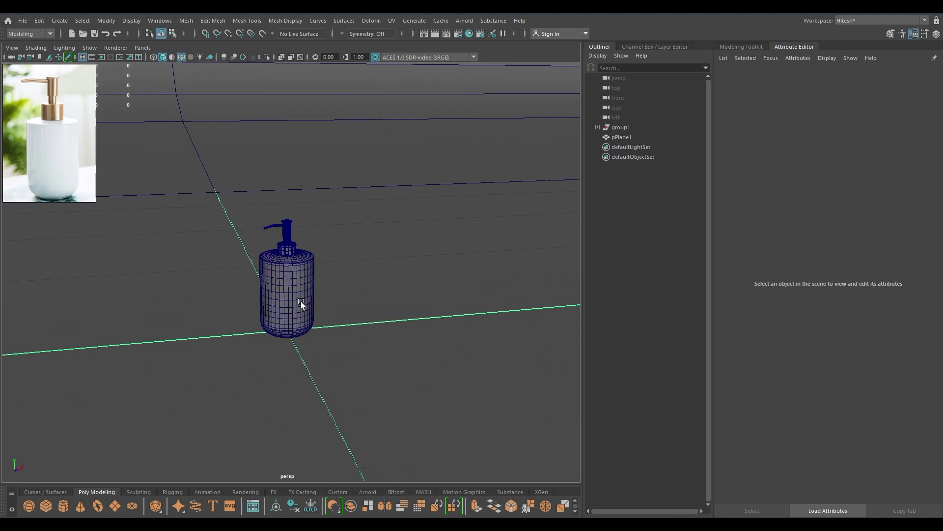
mouse_move(301, 301)
left_mouse_down("alt")
mouse_move(267, 303)
mouse_move(284, 308)
left_mouse_up("alt")
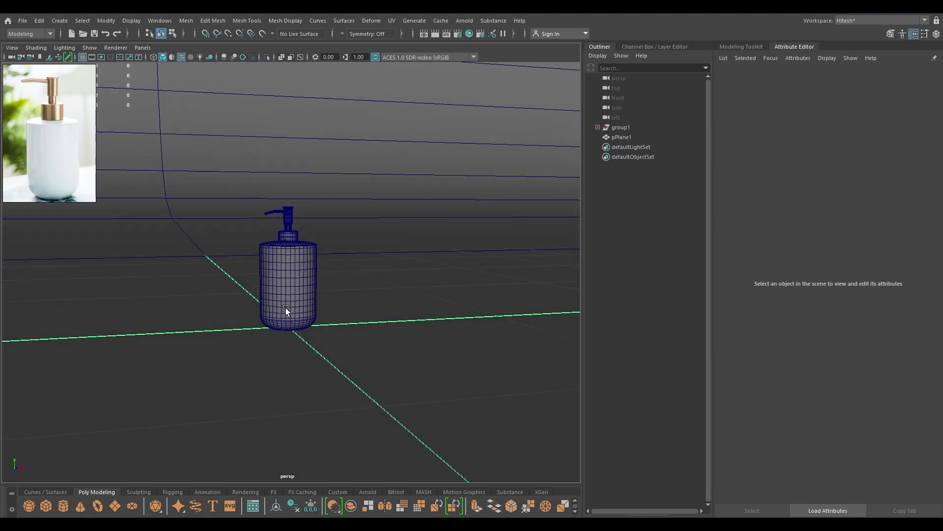
key("space")
left_click_drag(329, 271, 333, 285)
scroll(305, 209, "down", 8)
scroll(305, 208, "down", 5)
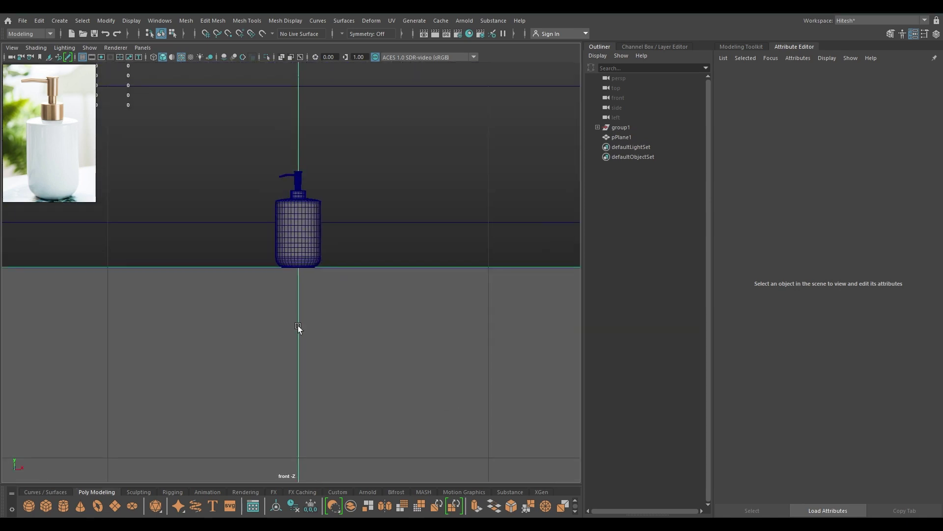
middle_click_drag(414, 128, 412, 172, "alt")
scroll(412, 173, "up", 7)
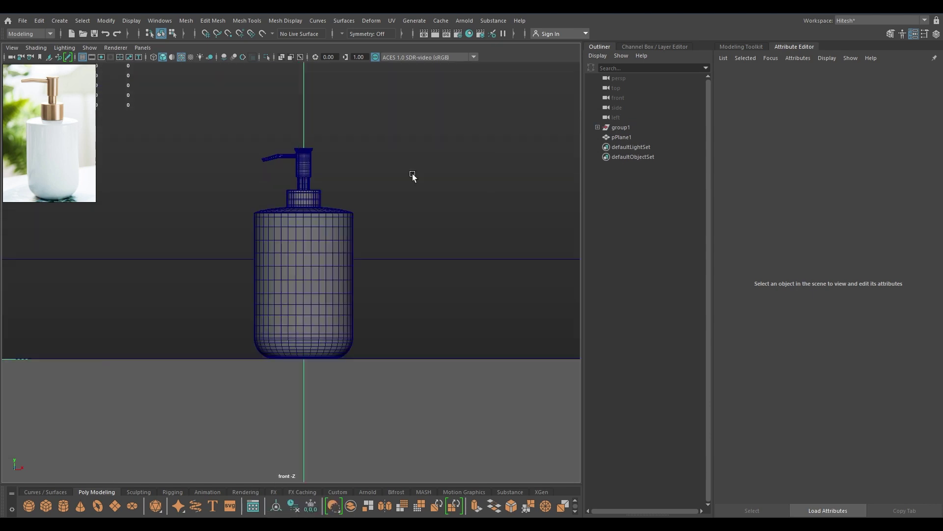
right_click(408, 144, "shift")
left_click(360, 146)
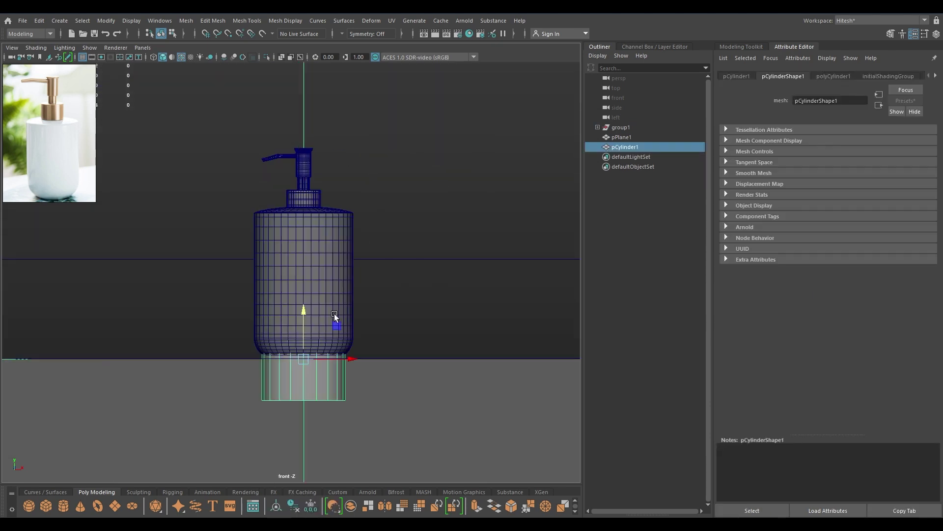
Widen the cylinder to a radius of 3.27 so it extends well beyond the bottle
key("t")
left_click_drag(391, 138, 503, 145)
key("w")
scroll(324, 354, "up", 5)
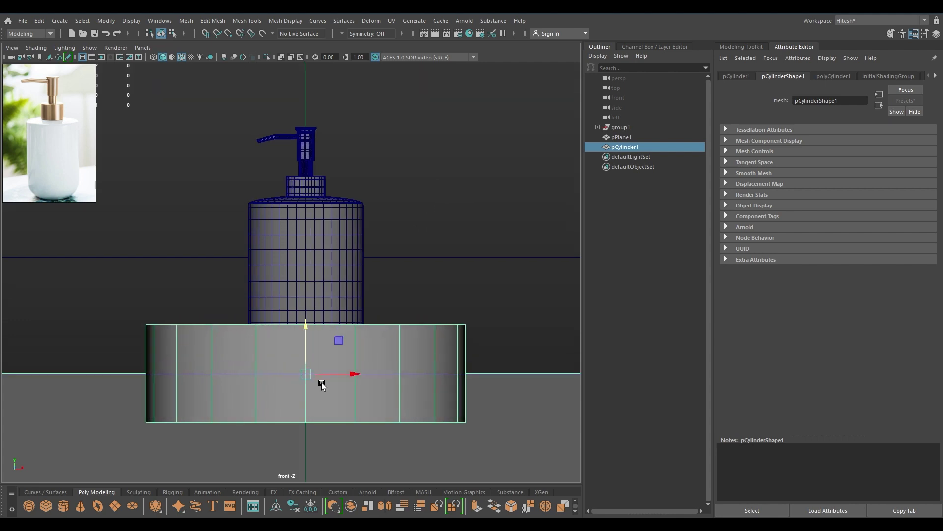
Make the cylinder taller and move it up to about Y 1.58 so it stands on the backdrop floor
scroll(295, 246, "down", 5)
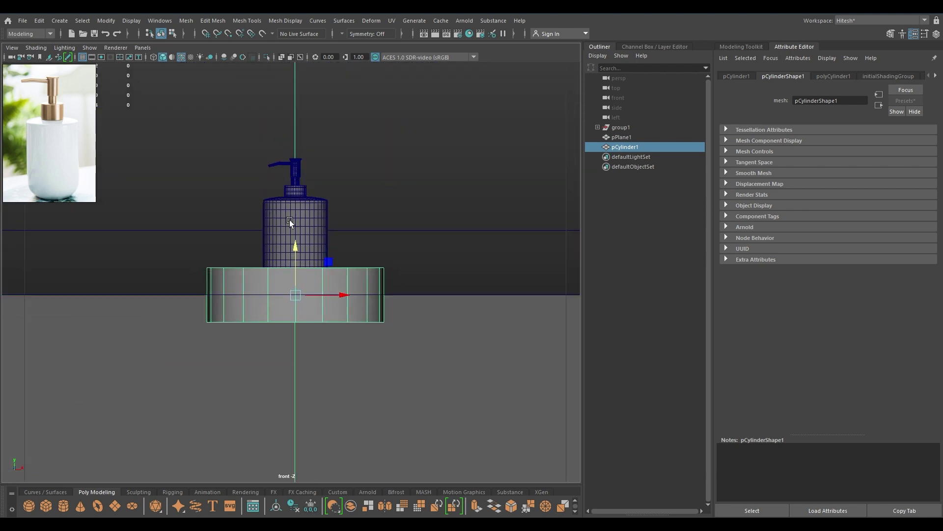
left_click_drag(293, 249, 311, 222)
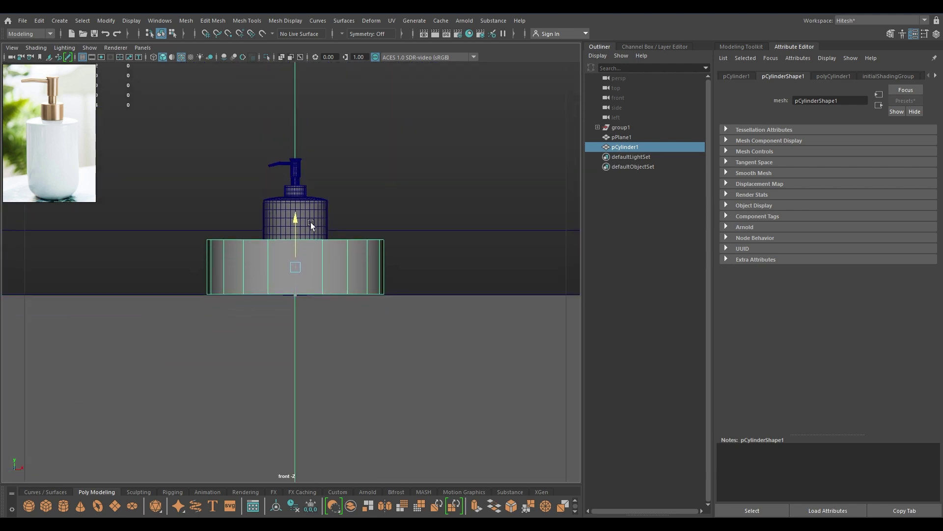
key("t")
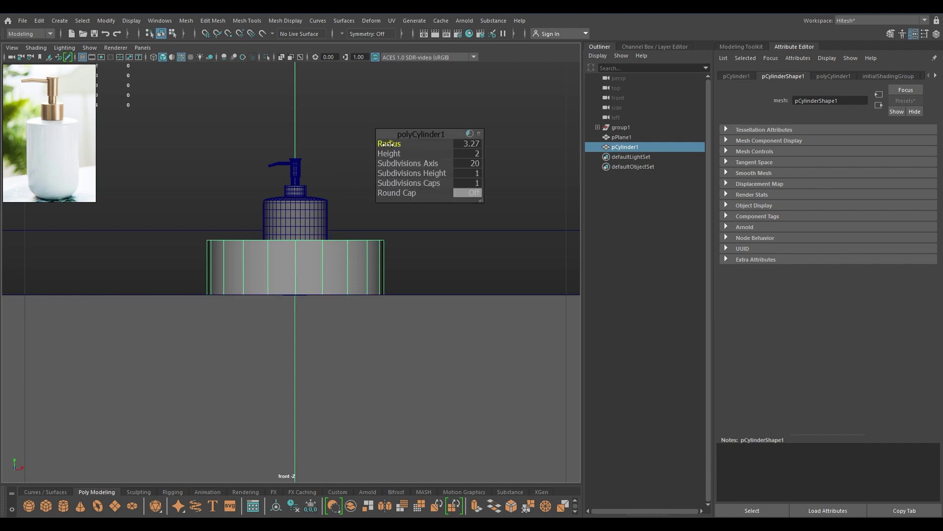
left_click_drag(388, 154, 446, 154)
key("w")
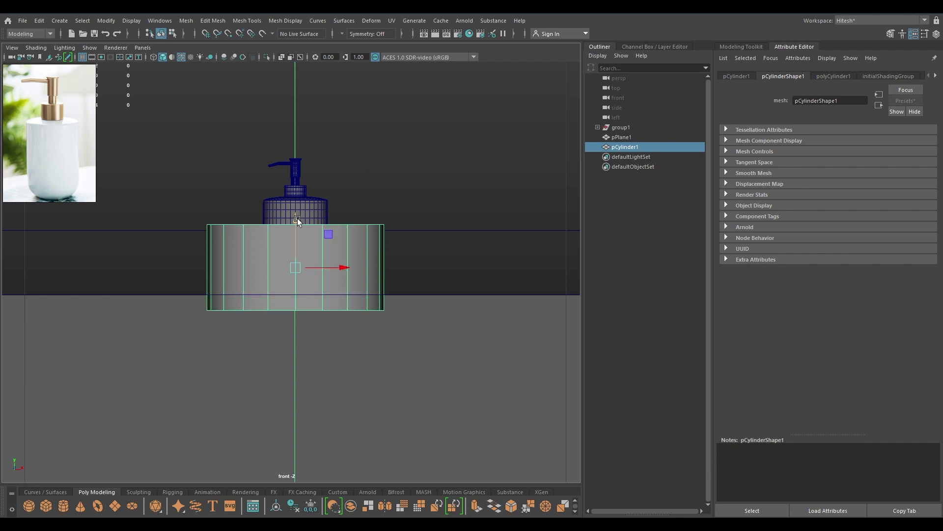
left_click_drag(294, 219, 296, 203)
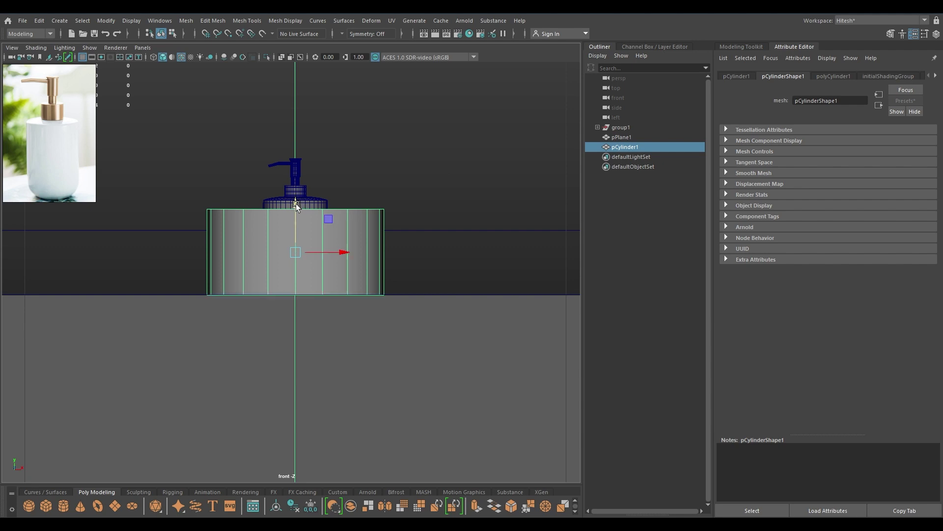
Move the dispenser group up to Y 4.914 so the bottle rests on top of the cylinder
left_click(632, 128)
scroll(320, 207, "up", 1)
left_click_drag(296, 199, 317, 93)
scroll(299, 175, "up", 6)
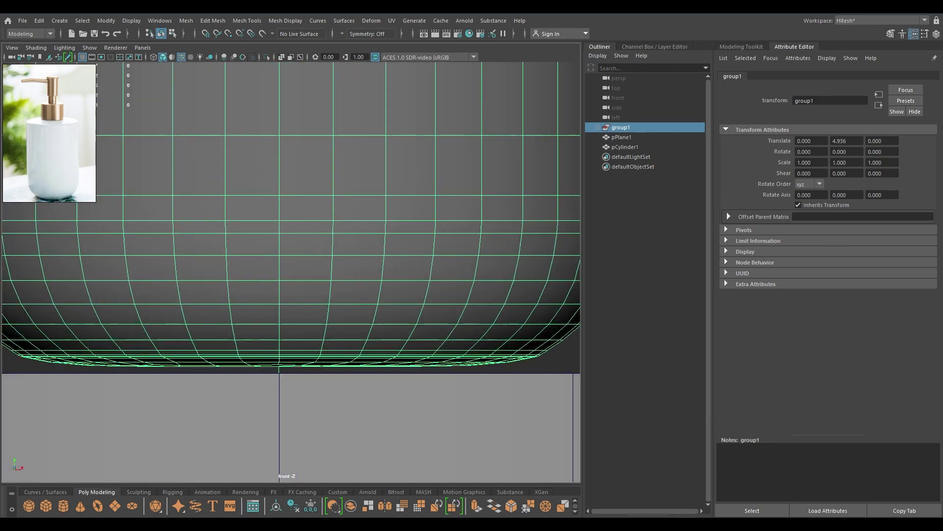
scroll(374, 440, "up", 1)
middle_click_drag(375, 440, 405, 388, "alt")
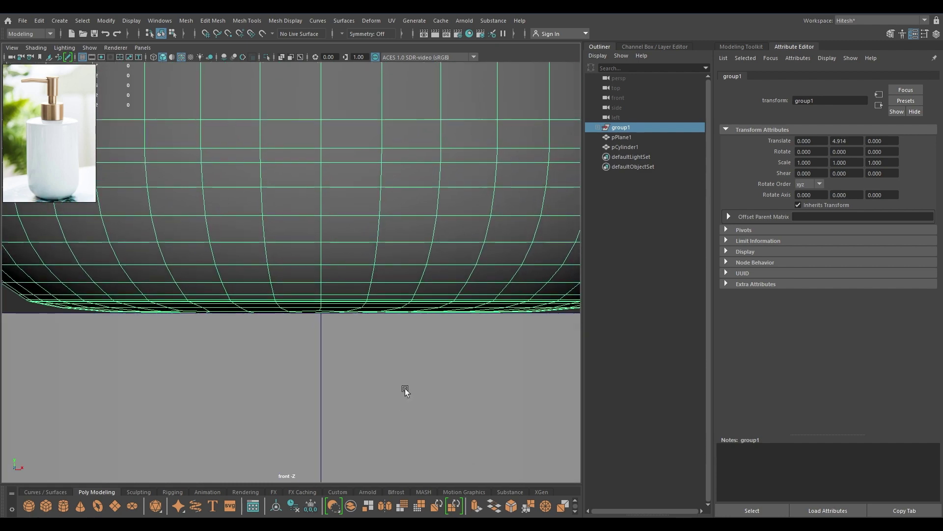
key("space")
left_click_drag(405, 388, 409, 367)
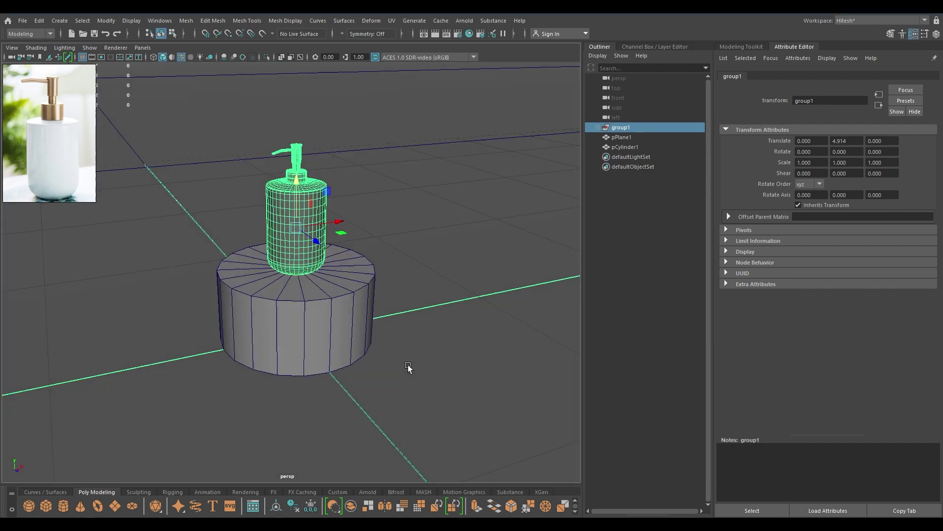
Bevel the cylinder's top and bottom rim edges with a fraction of 0.07
scroll(388, 374, "up", 4)
left_click(344, 370)
left_click_drag(329, 356, 371, 308, "alt")
scroll(365, 303, "up", 1)
right_click(371, 309)
right_click_drag(370, 308, 372, 215)
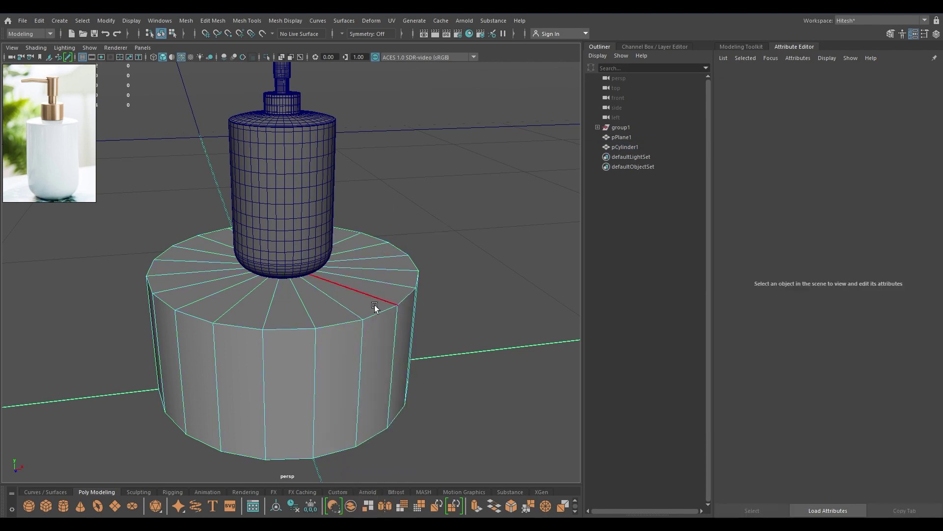
left_click(375, 305)
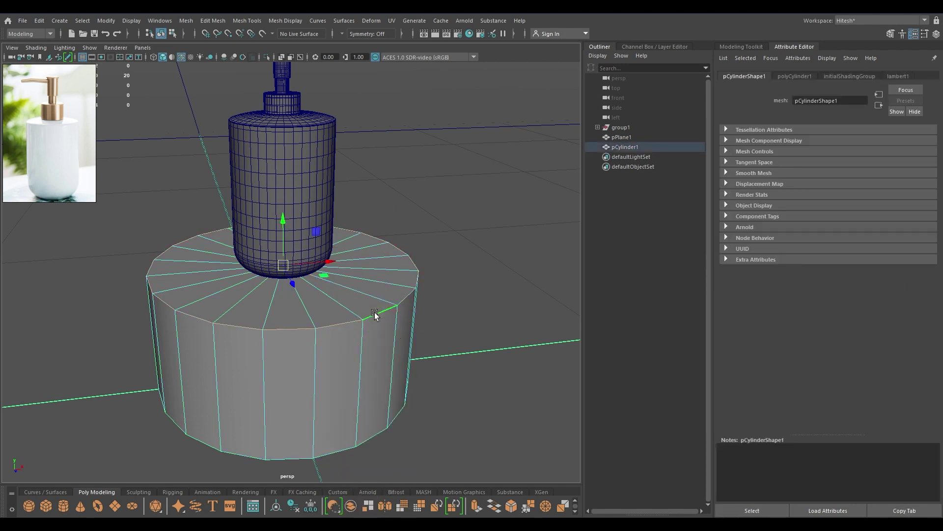
double_click(368, 434, "shift")
key("ctrl+b")
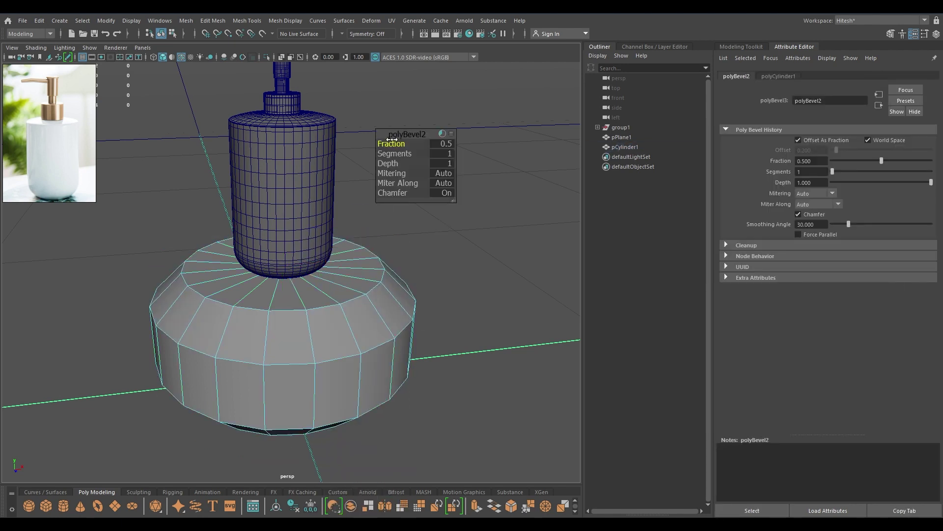
left_click_drag(393, 149, 370, 140)
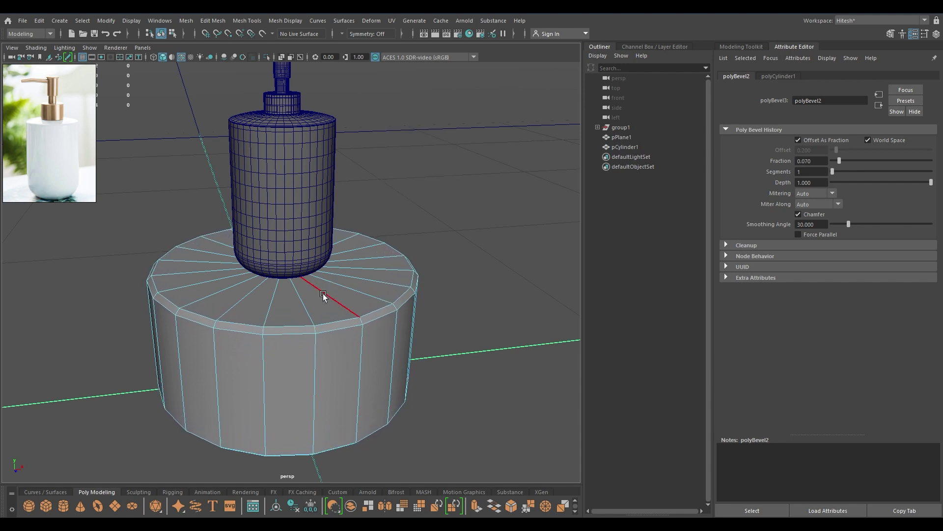
Add a second bevel to the cylinder's rim edges with chamfer off and adjust its fraction
double_click(302, 324)
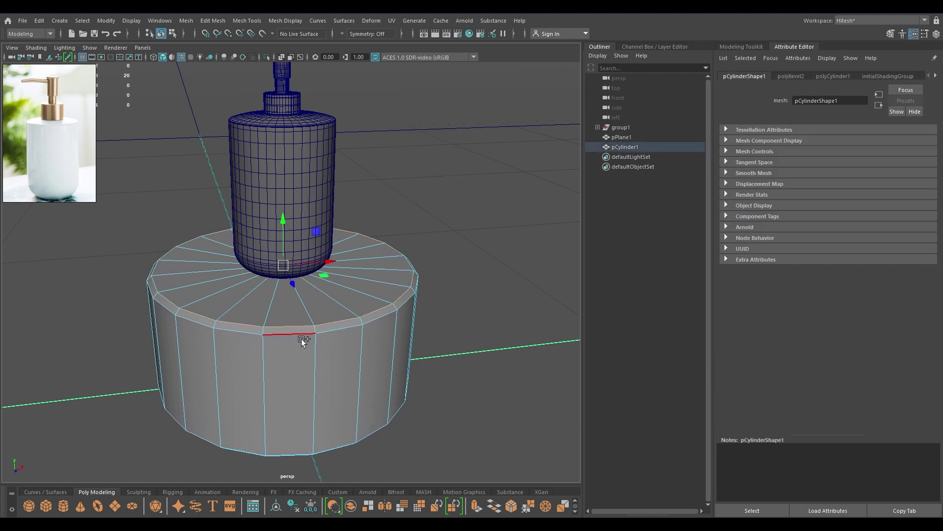
double_click(274, 455, "shift")
left_click_drag(274, 447, 249, 322, "alt")
key("ctrl+b")
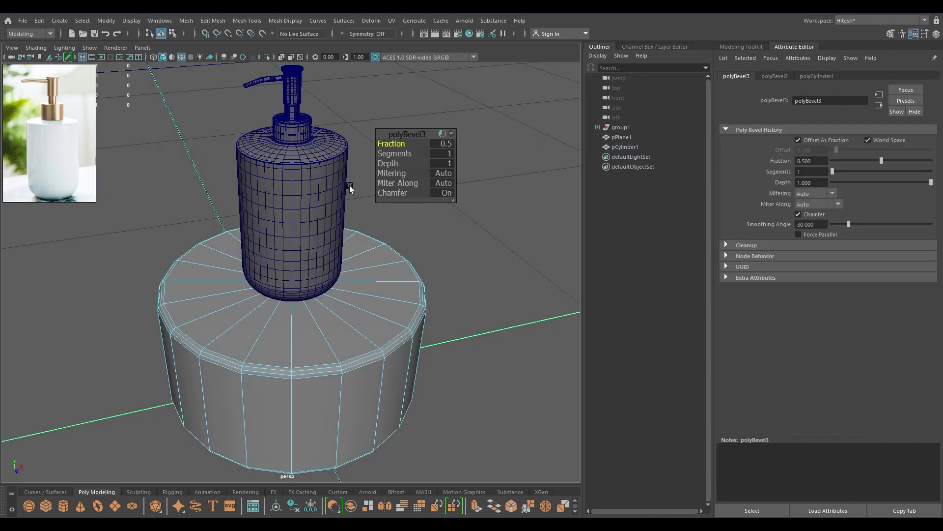
left_click(393, 192)
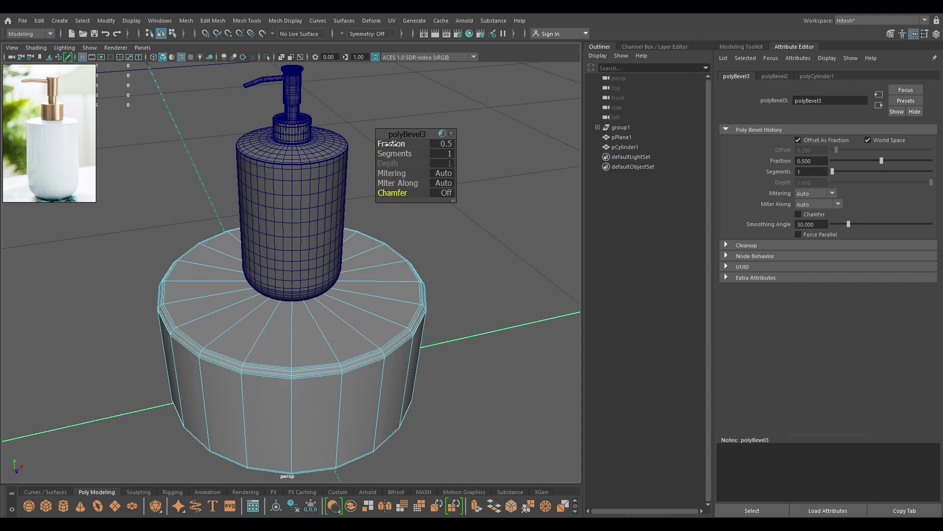
left_click_drag(391, 144, 384, 144)
Smooth the cylinder and turn off the wireframe display on the shaded models
right_click_drag(344, 236, 334, 285)
right_click_drag(381, 248, 442, 197, "shift")
key("w")
left_click(459, 181)
left_click_drag(419, 343, 389, 334, "alt")
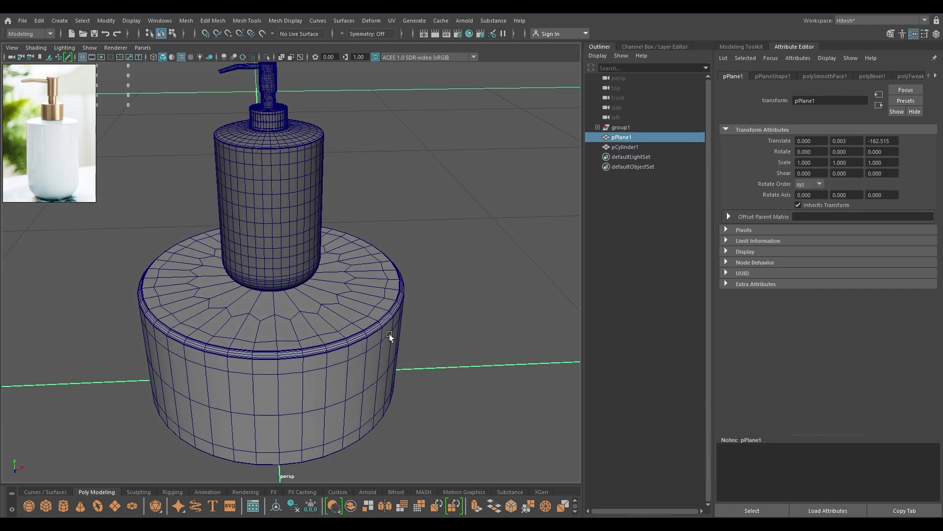
left_click(181, 57)
mouse_move(236, 226)
left_mouse_down("alt")
mouse_move(296, 229)
mouse_move(299, 204)
mouse_move(321, 250)
left_mouse_up("alt")
scroll(305, 223, "down", 5)
Parent the cylinder under group1 together with the bottle and pump
key("space")
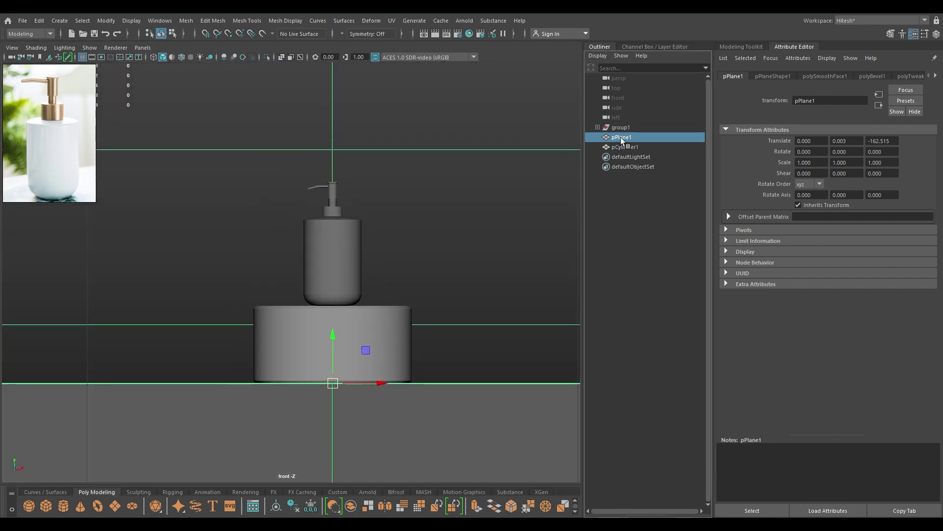
left_click(598, 127)
left_click(625, 167)
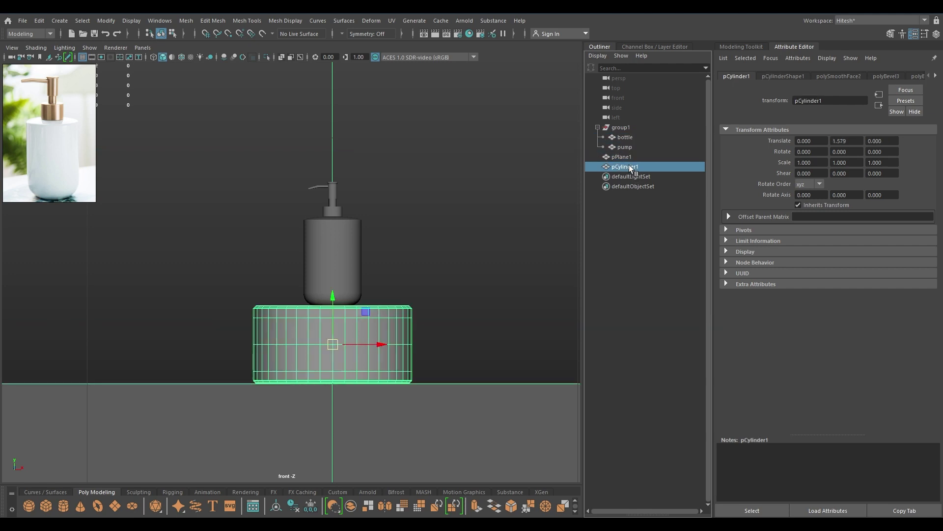
middle_click_drag(621, 167, 617, 132)
key("ctrl+z")
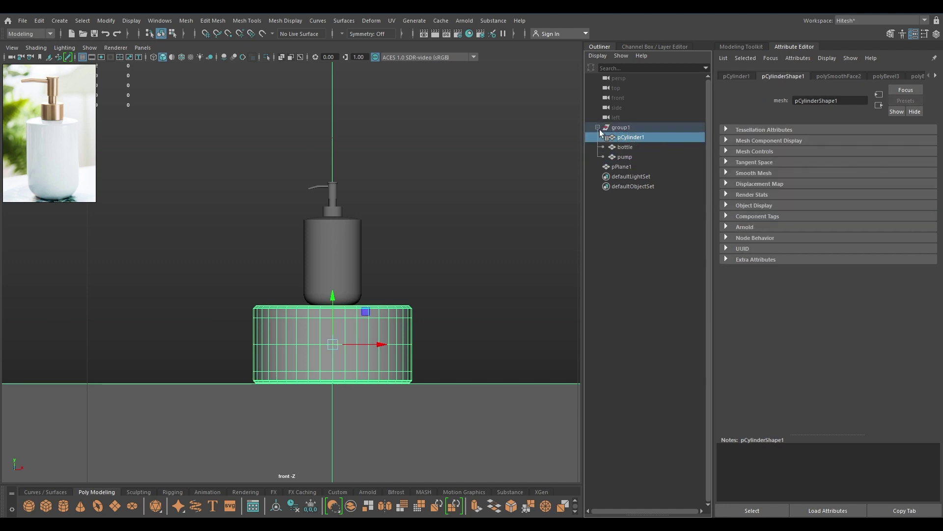
left_click(598, 127)
Duplicate group1, move the copy beside the original to X -6.811 and rotate it to -210 about Y
left_click(614, 126)
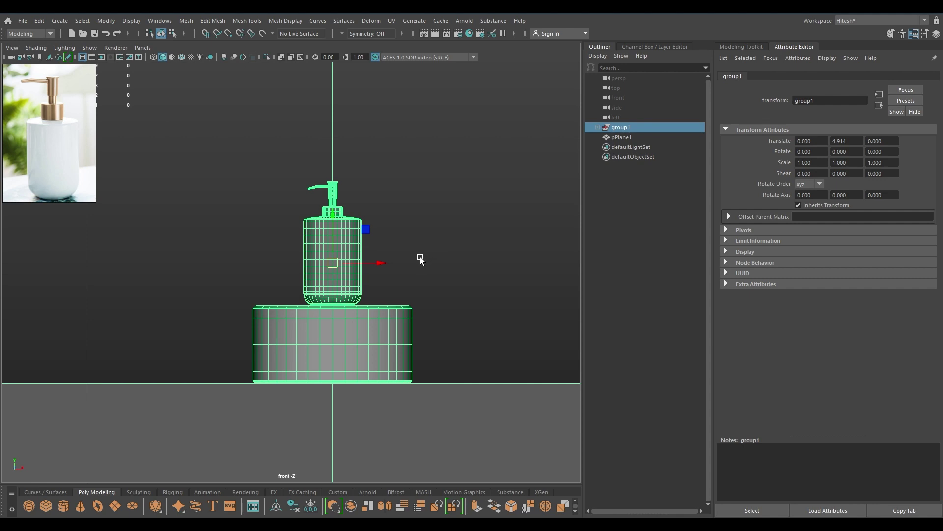
key("ctrl+d")
left_click_drag(386, 261, 59, 273)
key("e")
key("w")
Rotate the duplicated group to -225 about Y and move it to X -6.364, Z -1.403
key("space")
left_click_drag(135, 273, 138, 207)
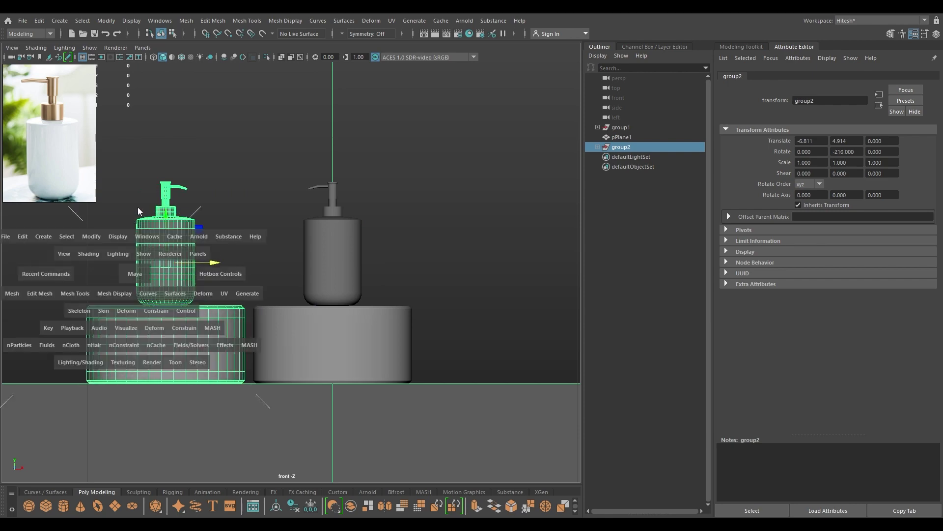
middle_click_drag(270, 314, 342, 315, "alt")
key("e")
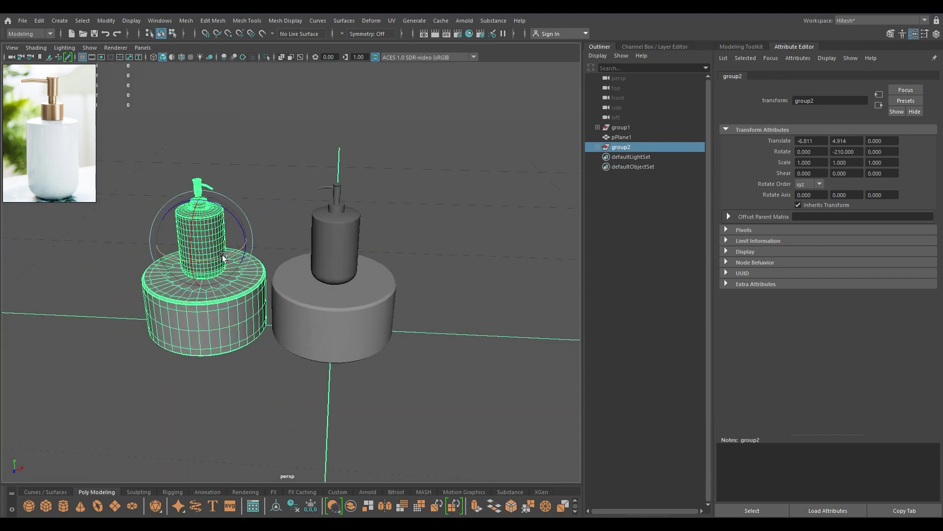
left_click_drag(222, 256, 268, 319)
key("w")
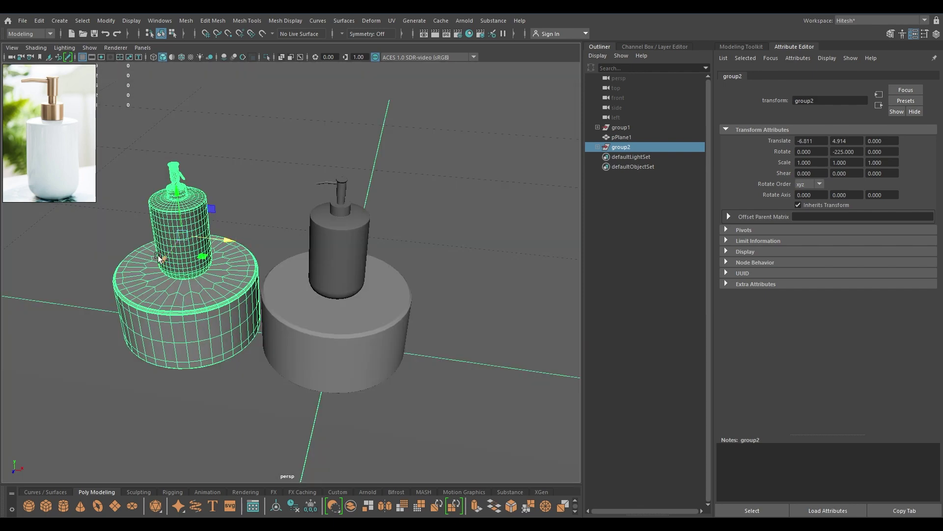
left_click_drag(159, 256, 420, 266)
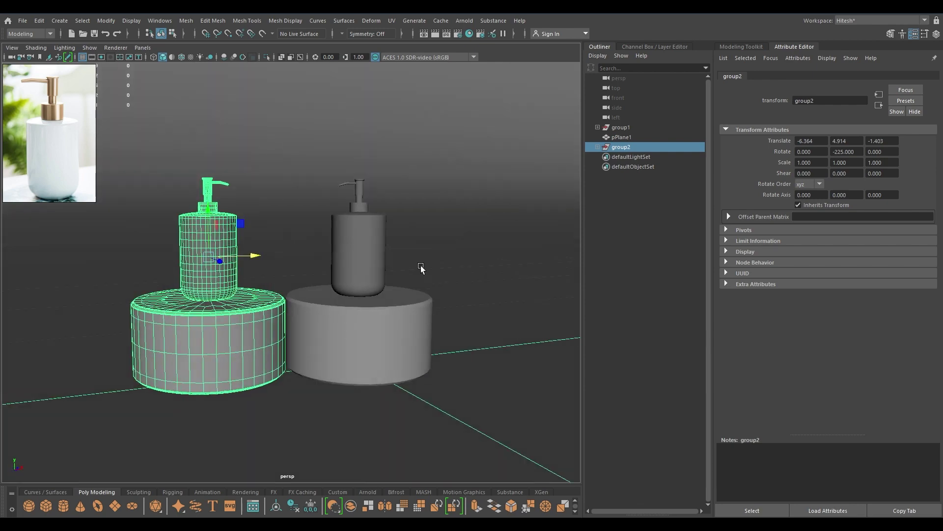
Assign the existing Background material to both podium cylinders, then clear the selection
left_click(618, 127)
left_click(621, 136)
left_click(625, 146)
left_click_drag(518, 211, 400, 347, "alt")
left_click(400, 347)
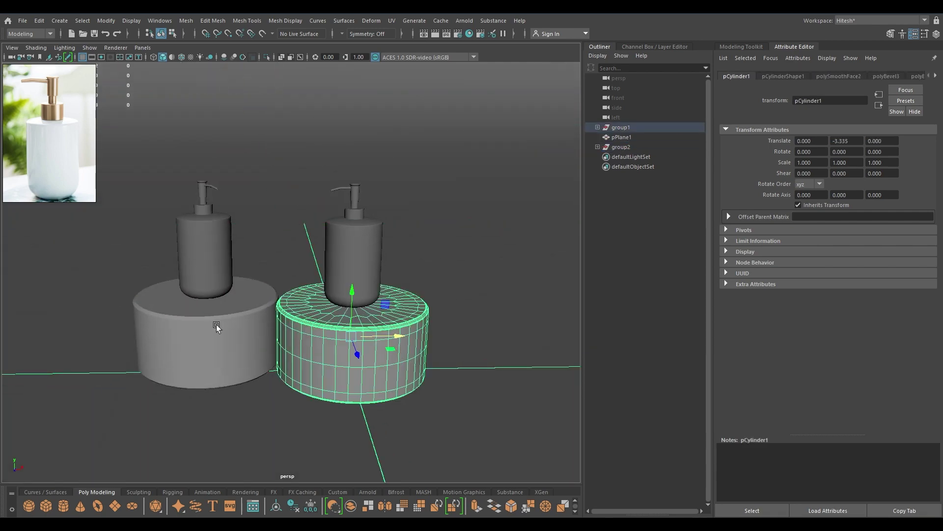
left_click(215, 326, "shift")
right_click_drag(349, 350, 420, 457)
left_click_drag(476, 400, 296, 266, "alt")
scroll(292, 270, "down", 15)
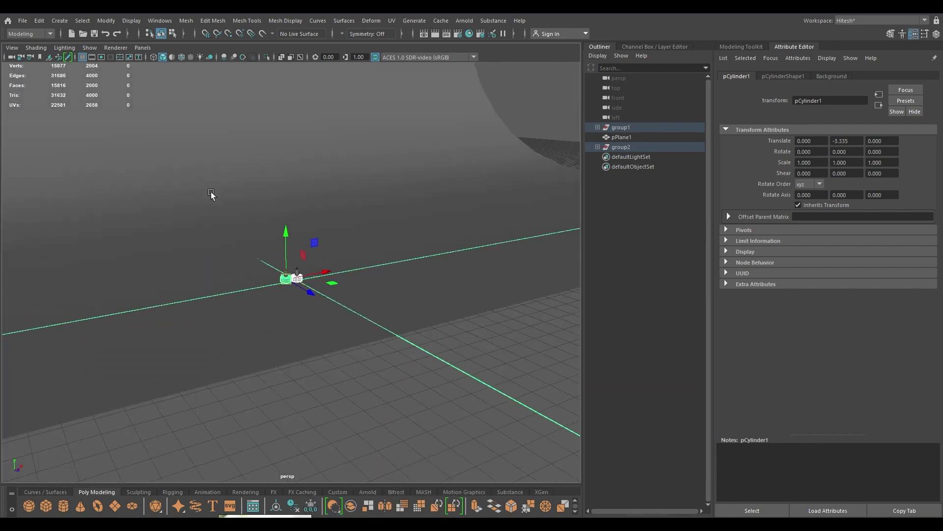
left_click_drag(211, 192, 292, 412, "alt")
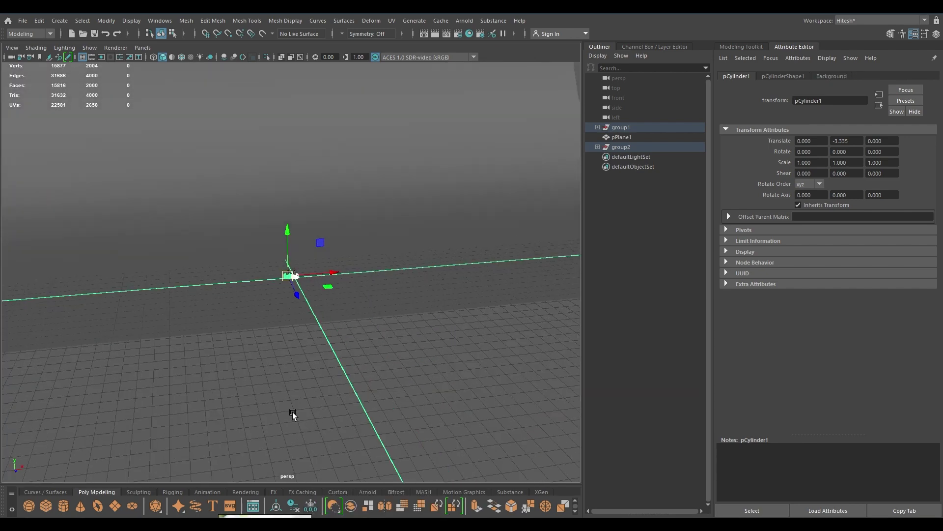
left_click(244, 284)
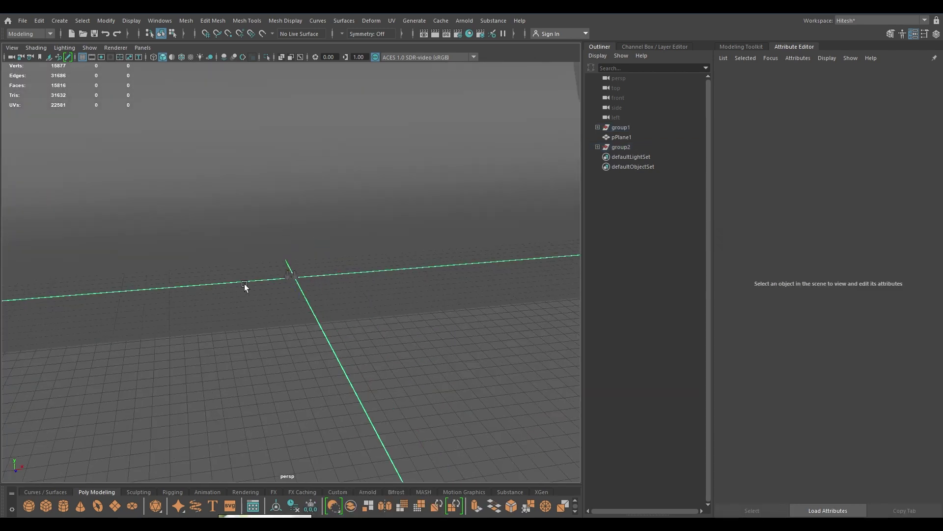
Add an Arnold Skydome Light to the scene
left_click(469, 19)
mouse_move(480, 72)
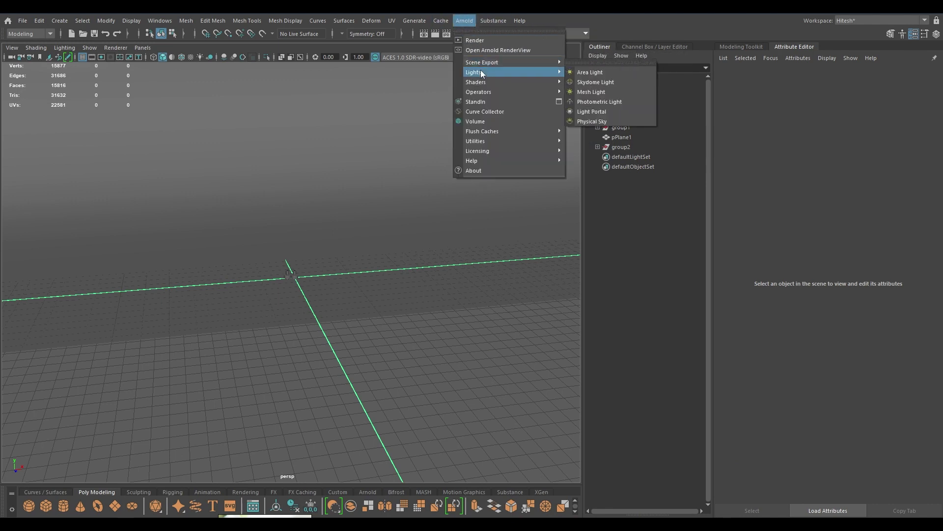
left_click(612, 80)
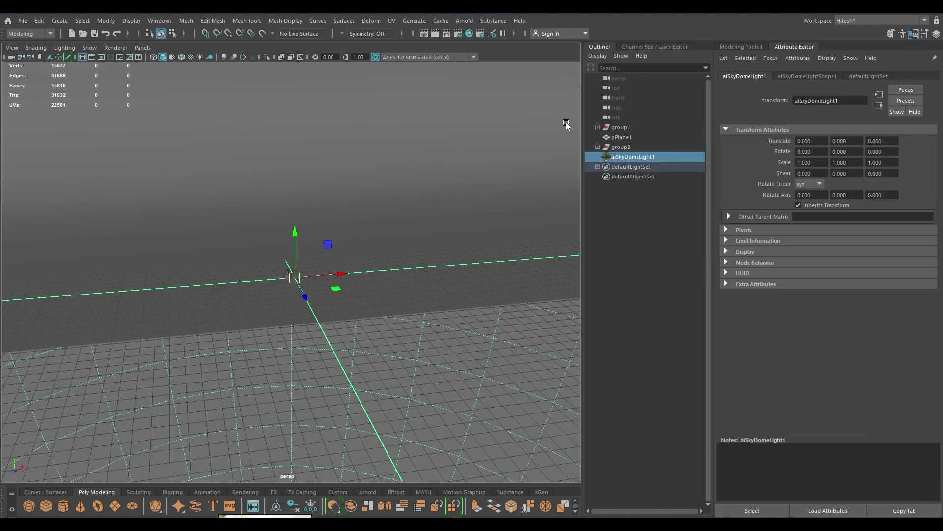
In the render settings, set the render device to GPU and the Camera (AA) samples to 4
left_click(458, 35)
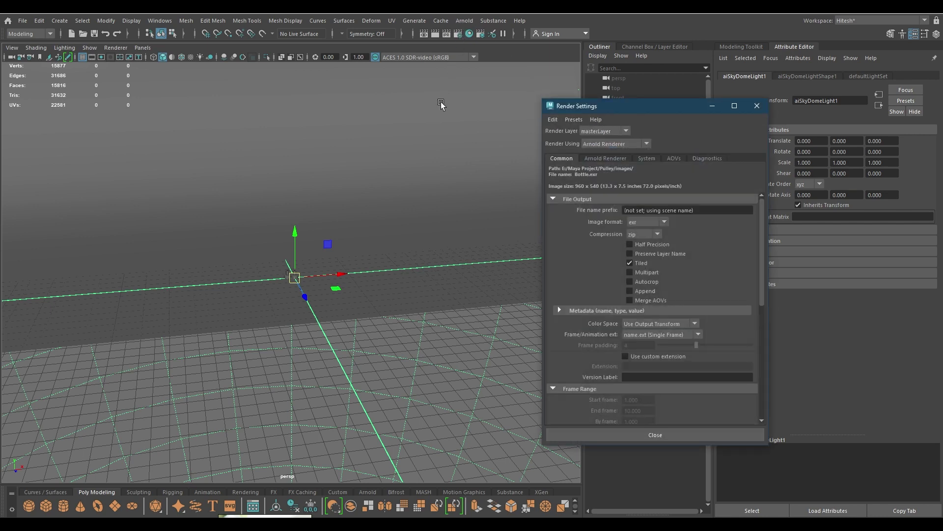
left_click(648, 158)
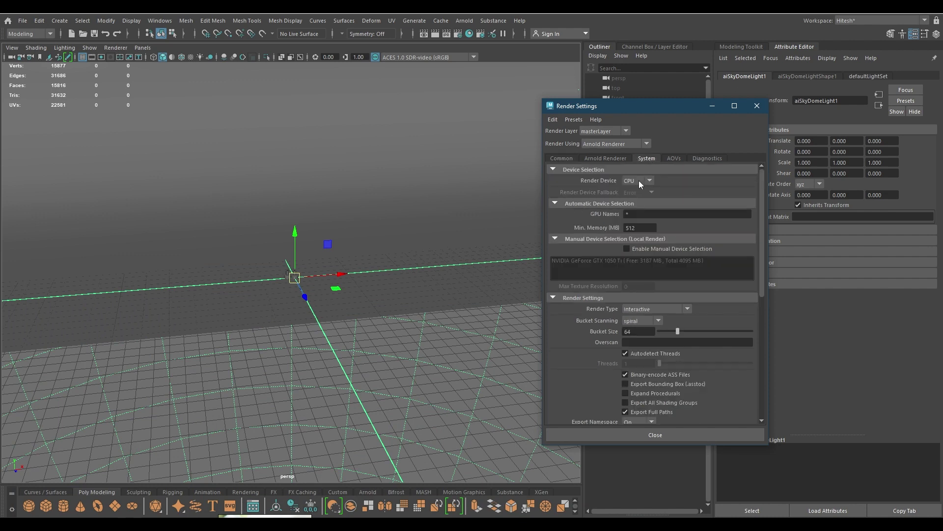
left_click(635, 201)
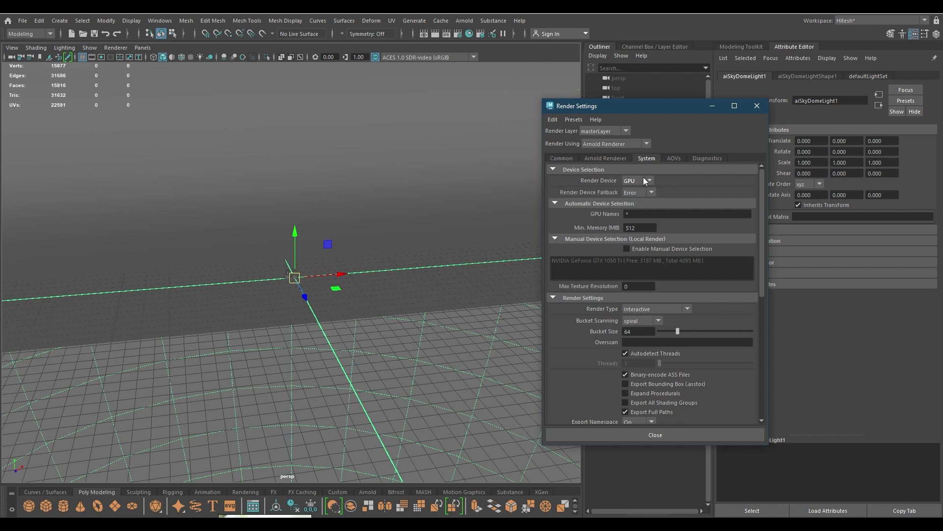
left_click(609, 157)
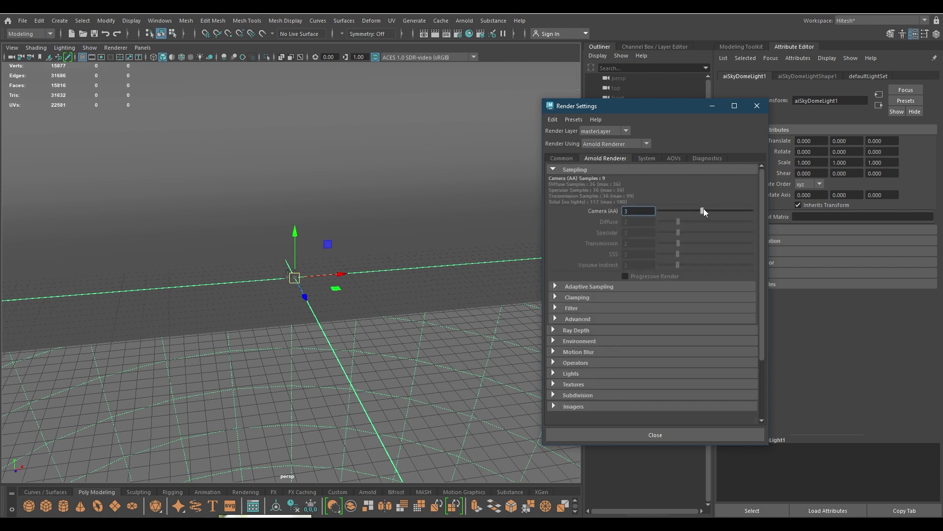
left_click_drag(705, 209, 709, 210)
left_click(559, 158)
scroll(627, 240, "down", 5)
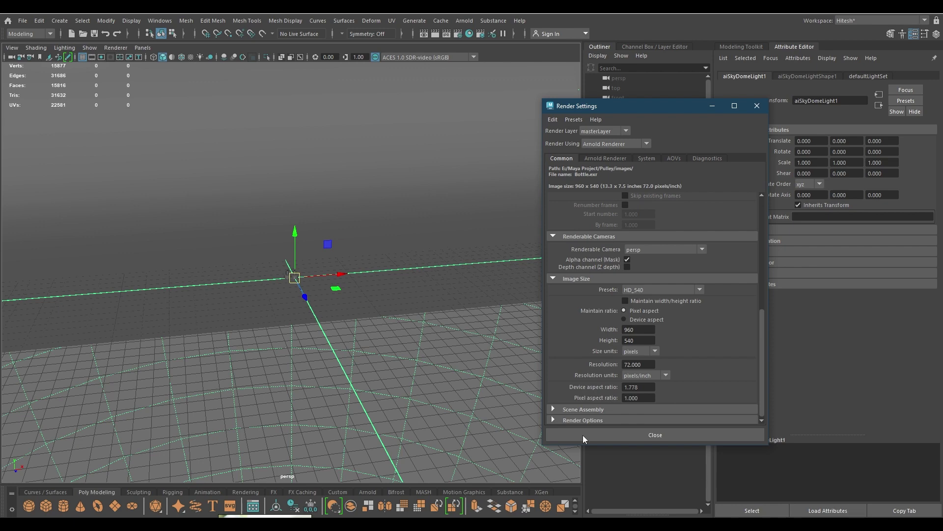
left_click(641, 432)
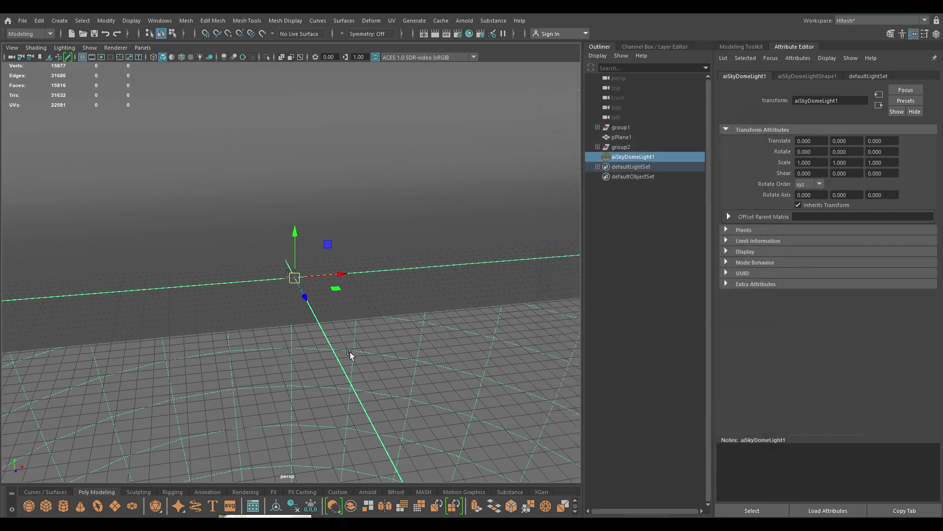
Switch to Chrome and download the Studio Small 09 HDRI from Poly Haven as a 4K EXR
right_click_drag(352, 353, 265, 221, "alt")
left_click_drag(260, 373, 279, 355, "alt")
right_click_drag(279, 355, 550, 433, "alt")
left_click_drag(319, 338, 338, 379, "alt")
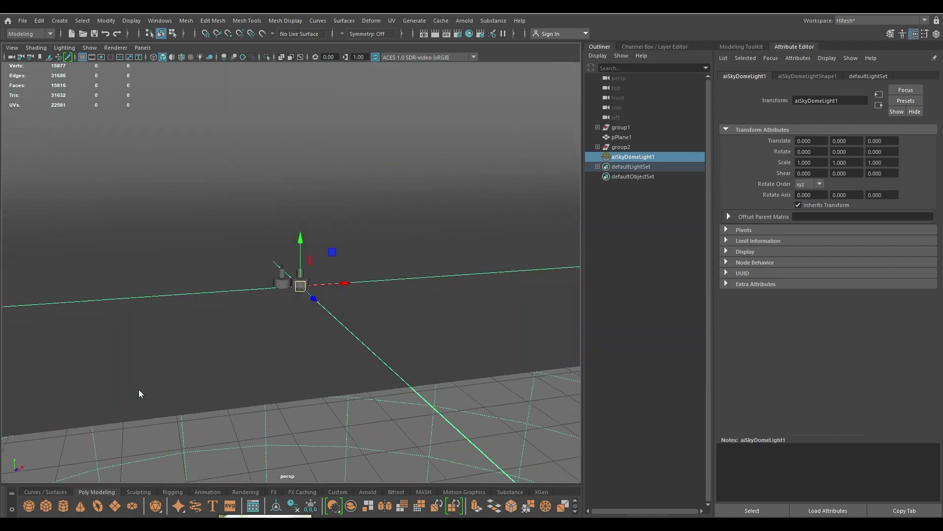
key("super")
type("chr")
key("Return")
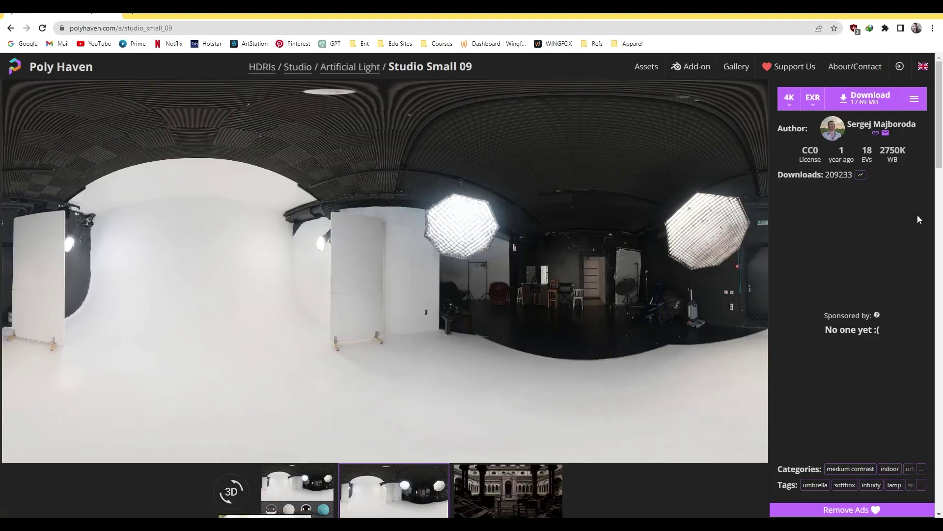
left_click(865, 98)
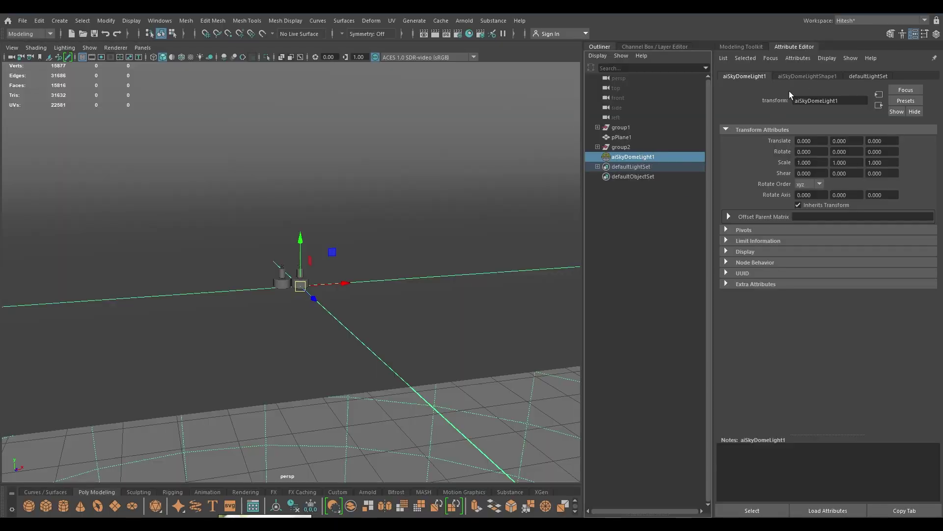
Back in Maya, connect a File texture to the skydome light's color and load studio_small_09_4k.exr from the Downloads folder
left_click(821, 76)
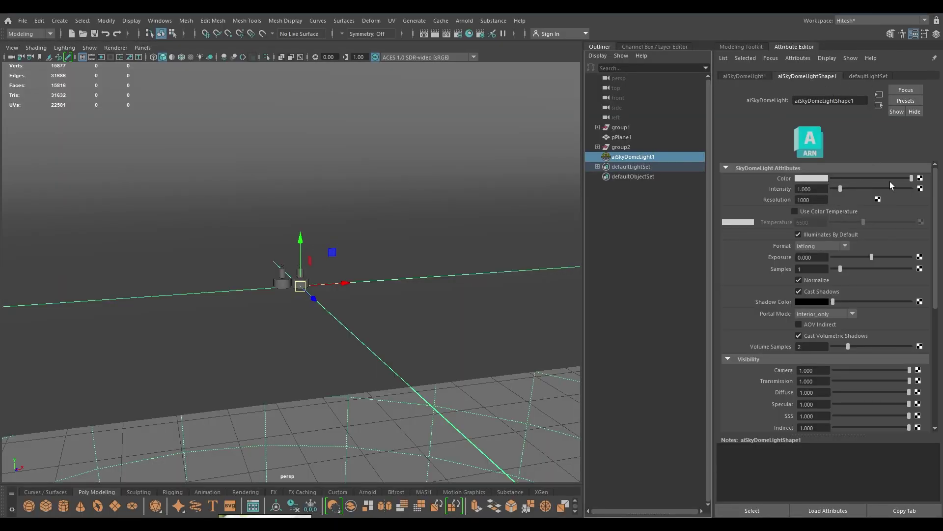
left_click(921, 178)
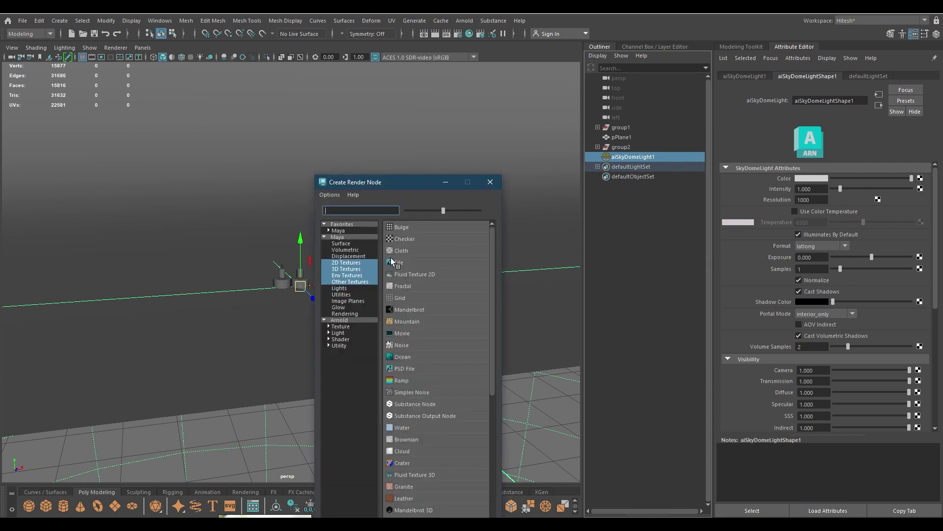
left_click(399, 268)
left_click(922, 210)
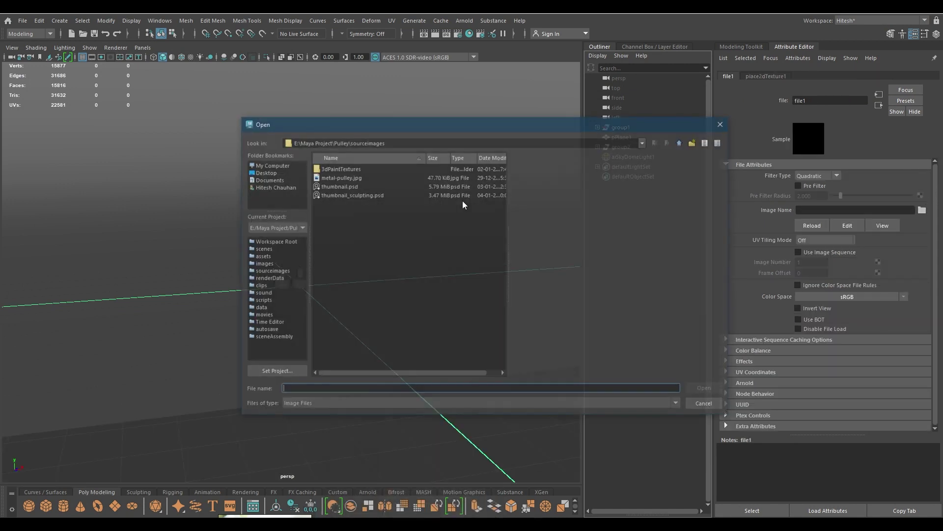
type("file:///C:/Users/Hitesh Chauhan/Downloads/studio_small_09_4k.exr")
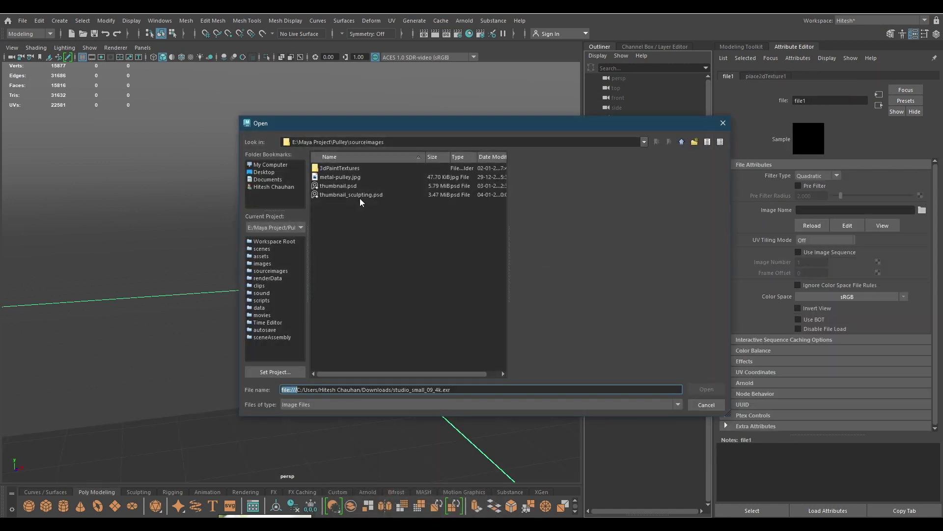
key("BackSpace")
key("Return")
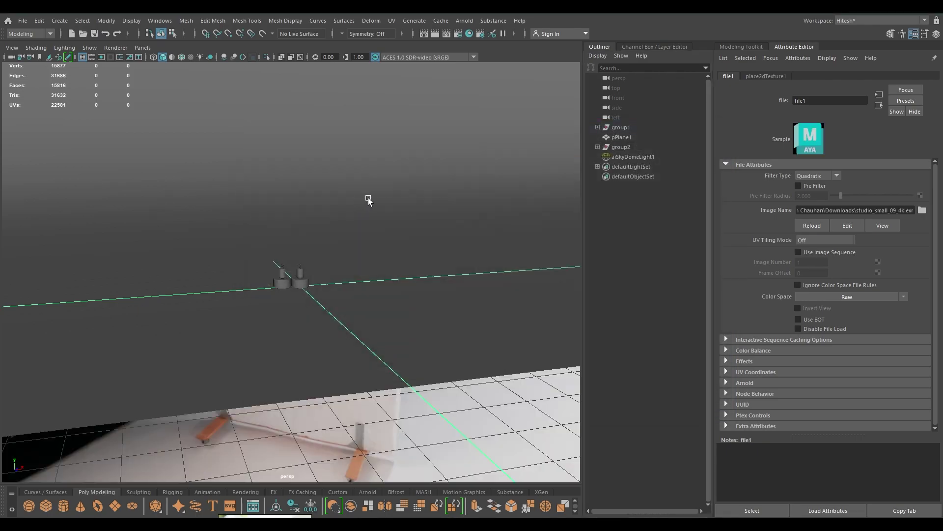
Create a camera and look through it in the viewport
right_click_drag(414, 315, 230, 234, "alt")
left_click_drag(230, 234, 245, 276, "alt")
right_click_drag(246, 276, 431, 511, "alt")
right_click_drag(309, 255, 457, 423, "alt")
left_click_drag(313, 155, 355, 166, "alt")
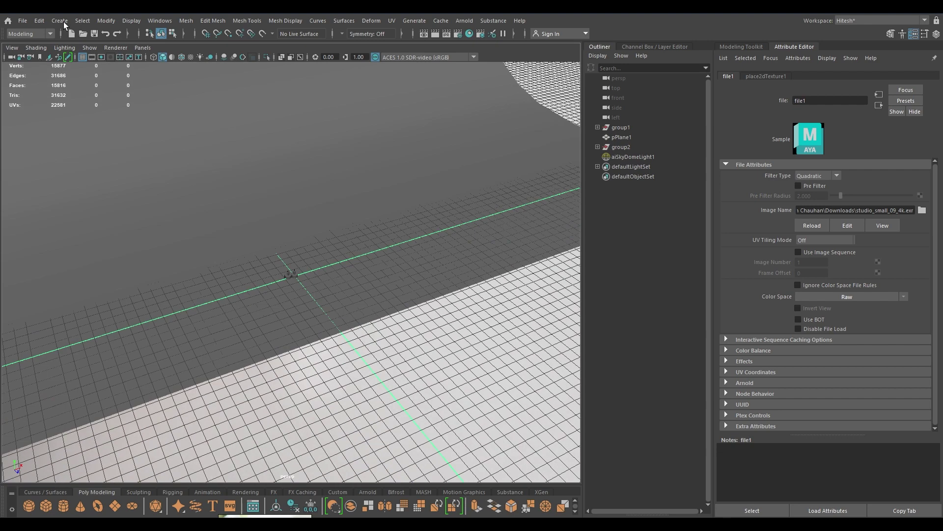
left_click(60, 22)
mouse_move(81, 80)
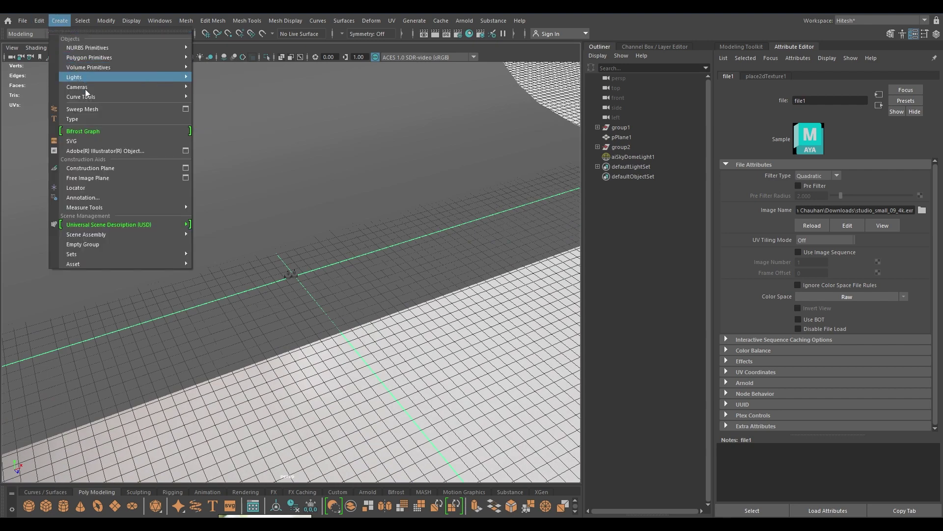
left_click(219, 88)
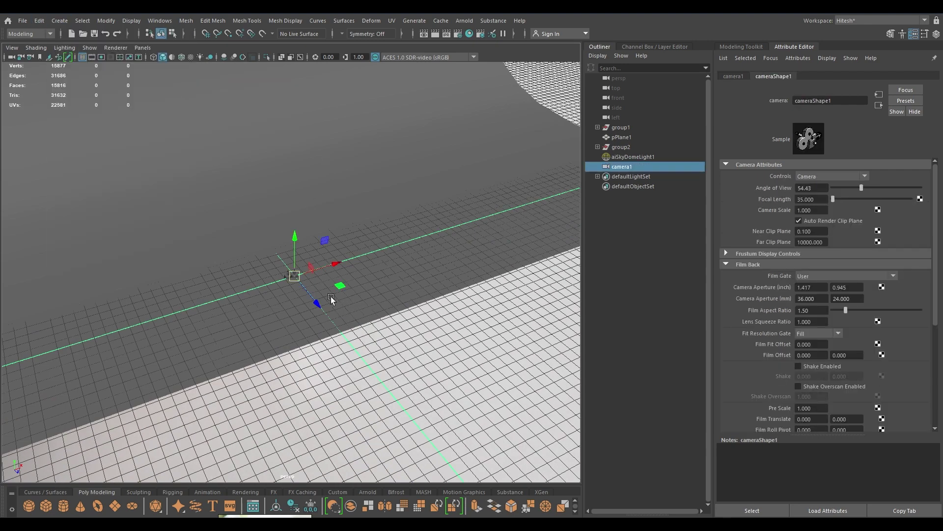
scroll(331, 299, "up", 5)
left_click_drag(331, 300, 344, 427, "alt")
left_click(140, 48)
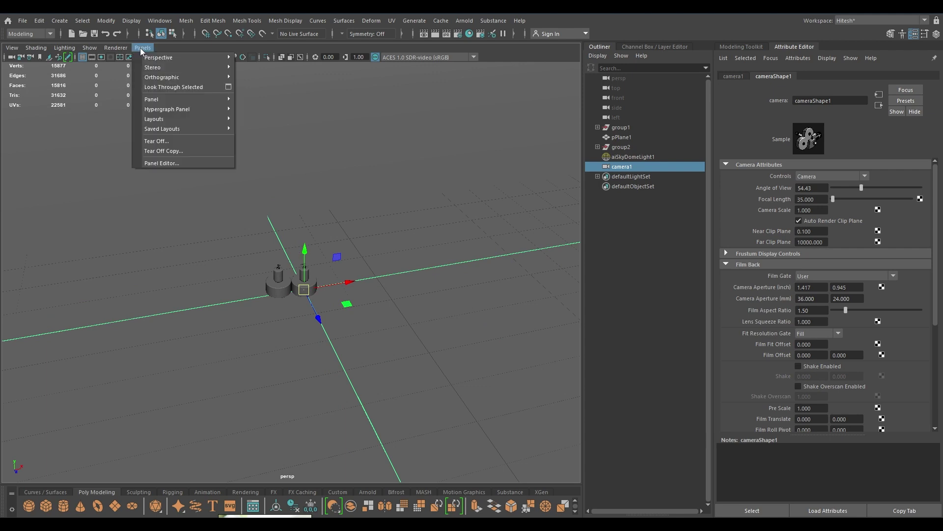
left_click(162, 87)
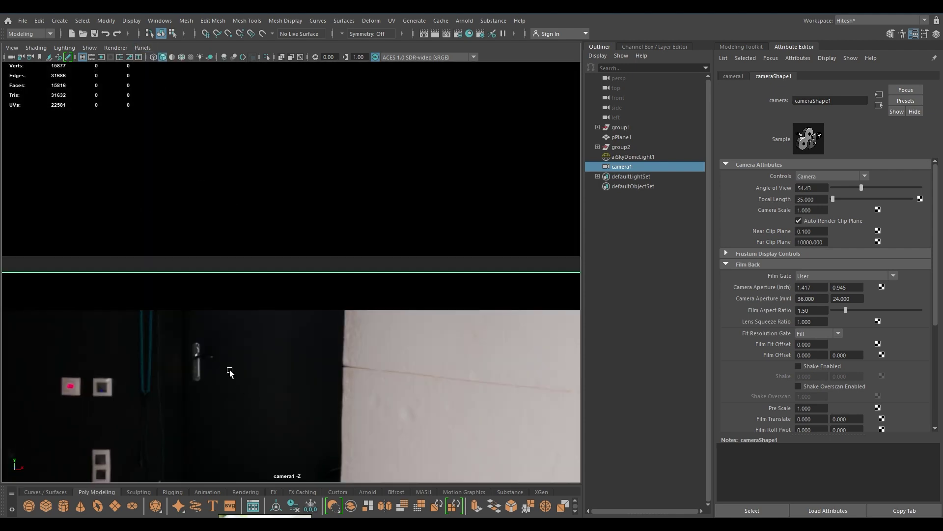
Frame both dispensers and their podiums in the new camera's view and show the film gate
right_click_drag(229, 373, 188, 209, "alt")
left_click_drag(187, 208, 287, 297, "alt")
right_click_drag(287, 297, 242, 245, "alt")
left_click_drag(241, 246, 233, 156, "alt")
right_click_drag(232, 156, 348, 335, "alt")
left_click_drag(347, 334, 324, 316, "alt")
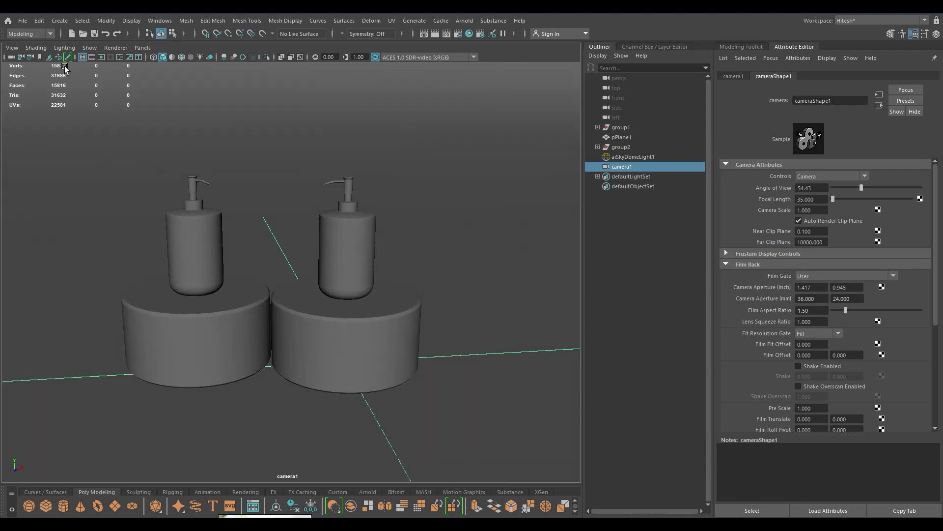
left_click(101, 57)
right_click_drag(349, 241, 383, 291, "alt")
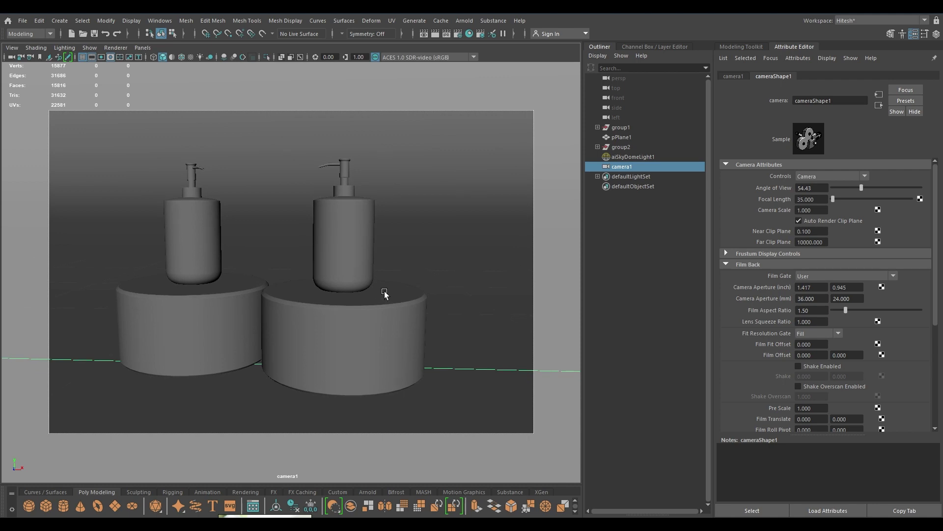
middle_click_drag(383, 291, 398, 293, "alt")
right_click_drag(398, 293, 377, 299, "alt")
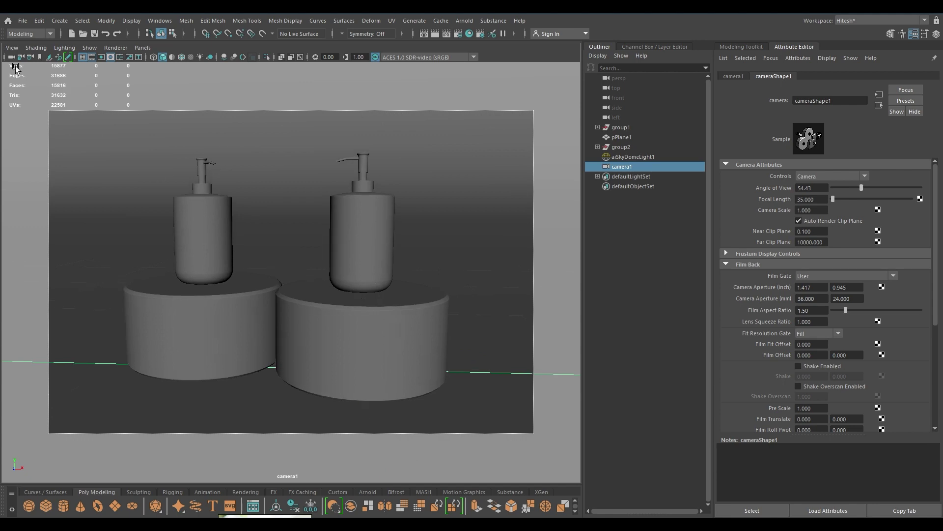
Return the viewport to the perspective view and render the scene with Arnold
key("space")
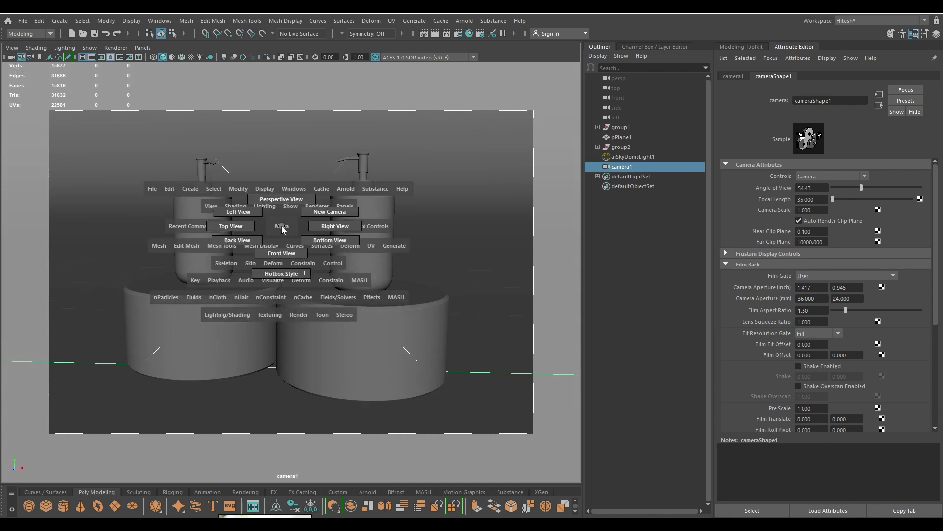
key("space")
left_click_drag(283, 226, 263, 112)
scroll(310, 236, "up", 5)
left_click_drag(364, 398, 356, 371, "alt")
scroll(354, 371, "up", 5)
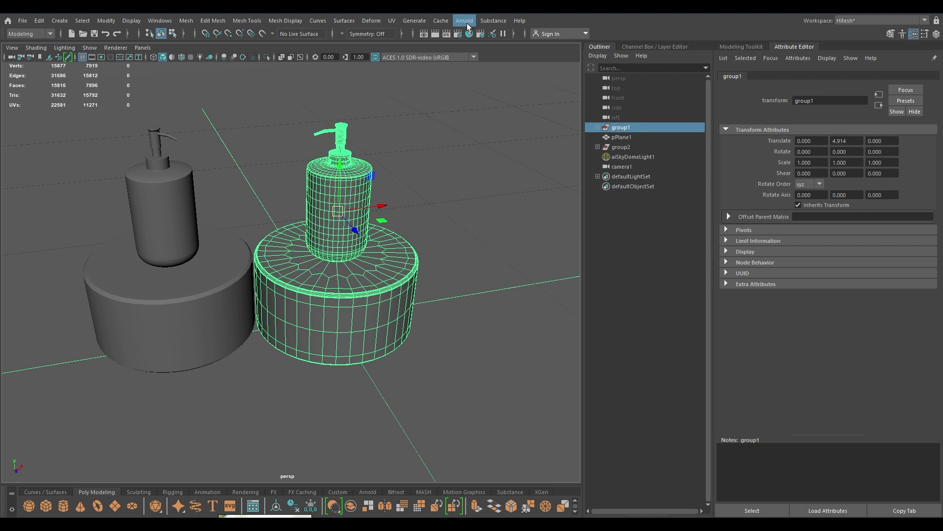
left_click(467, 23)
left_click(476, 41)
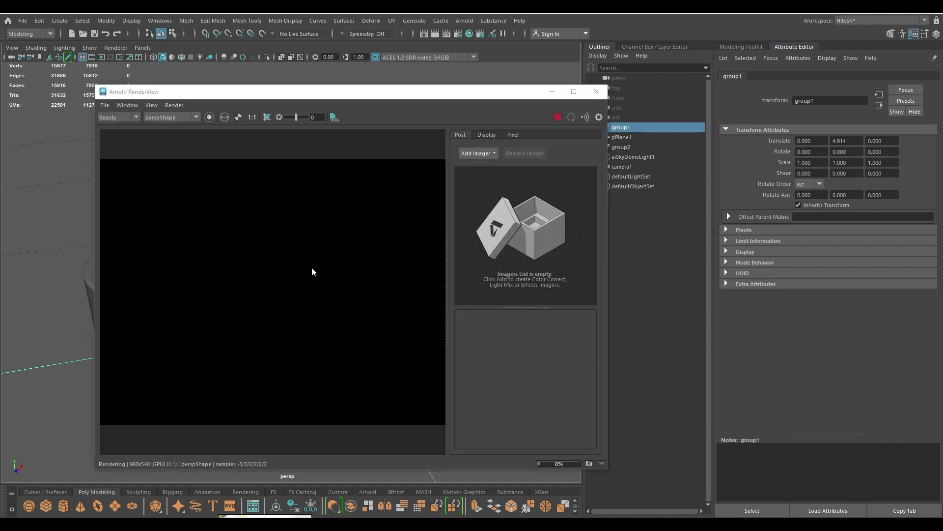
scroll(349, 402, "down", 2)
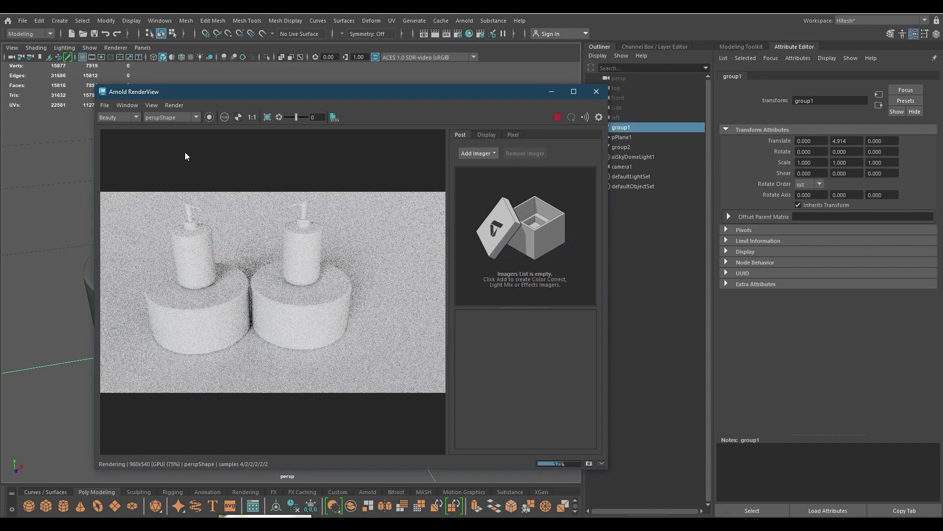
Set the render view's camera to cameraShape1 and dock the Arnold RenderView beside the viewport
left_click(168, 120)
left_click(173, 133)
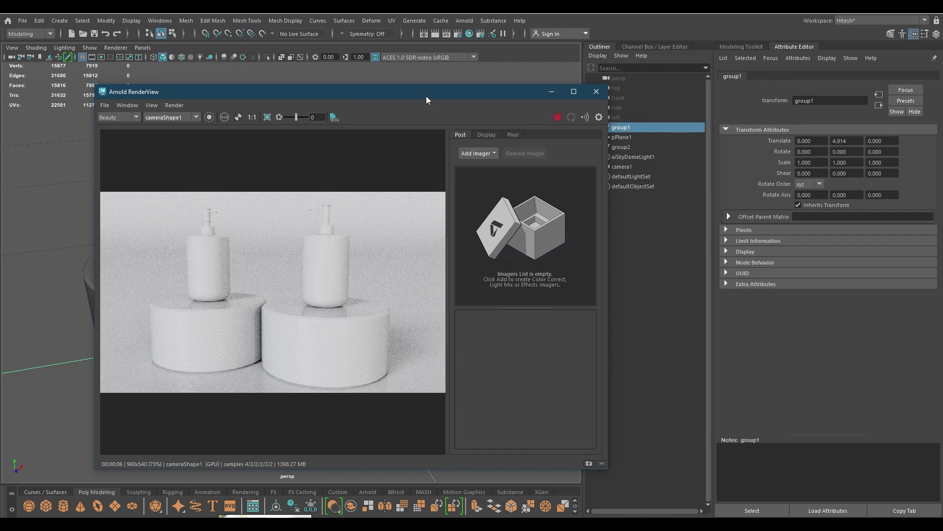
left_click_drag(426, 100, 1, 110)
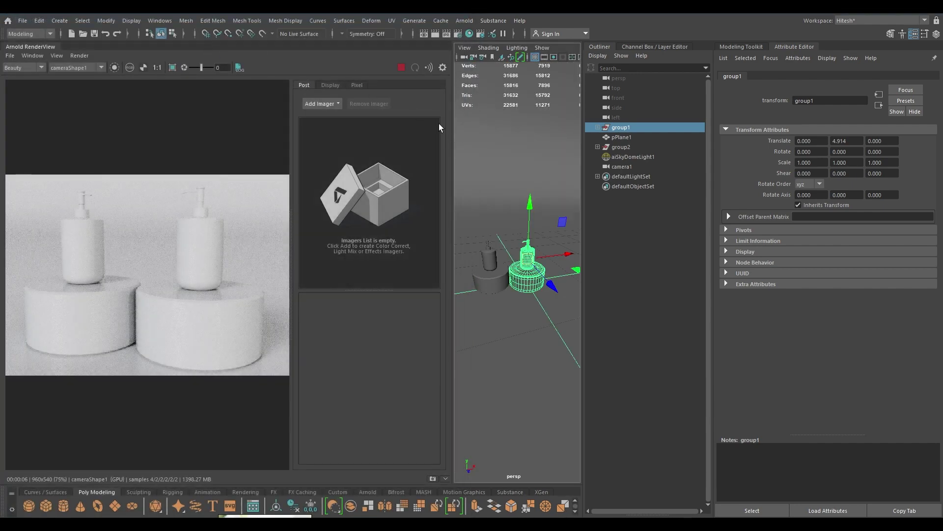
Add a Denoiser Optix imager to the Arnold render and hide the render view's display settings
left_click(325, 103)
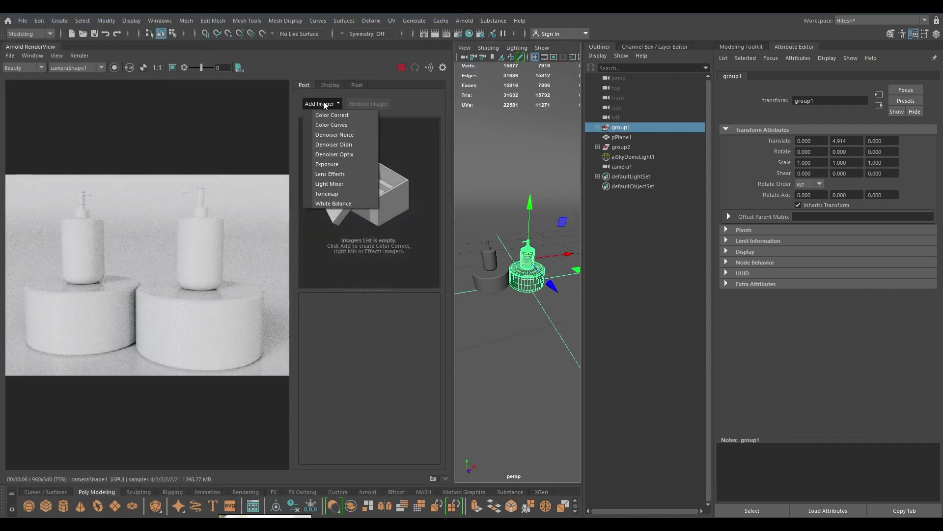
left_click(339, 155)
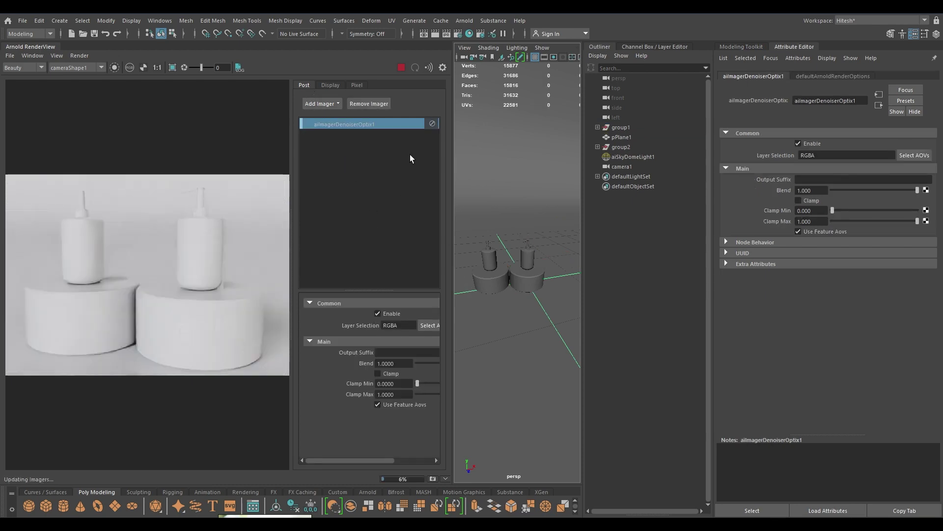
left_click(32, 56)
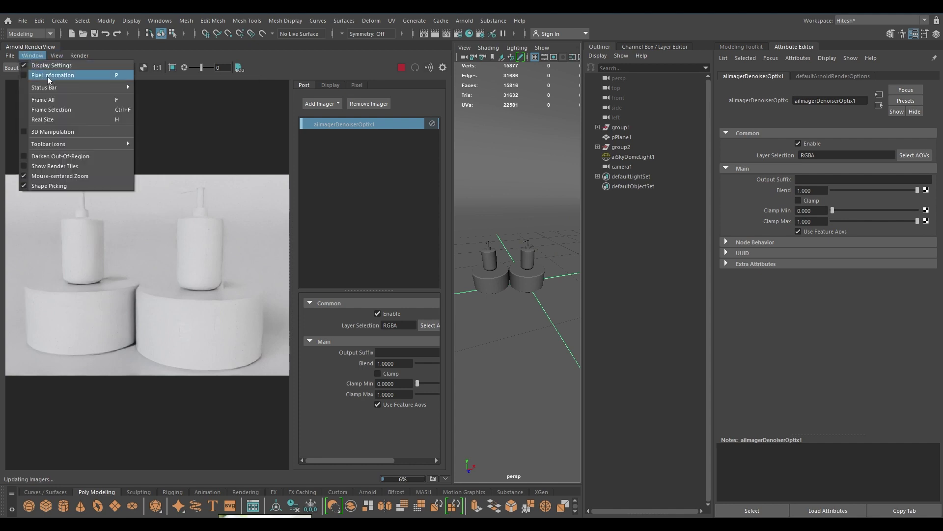
left_click(49, 67)
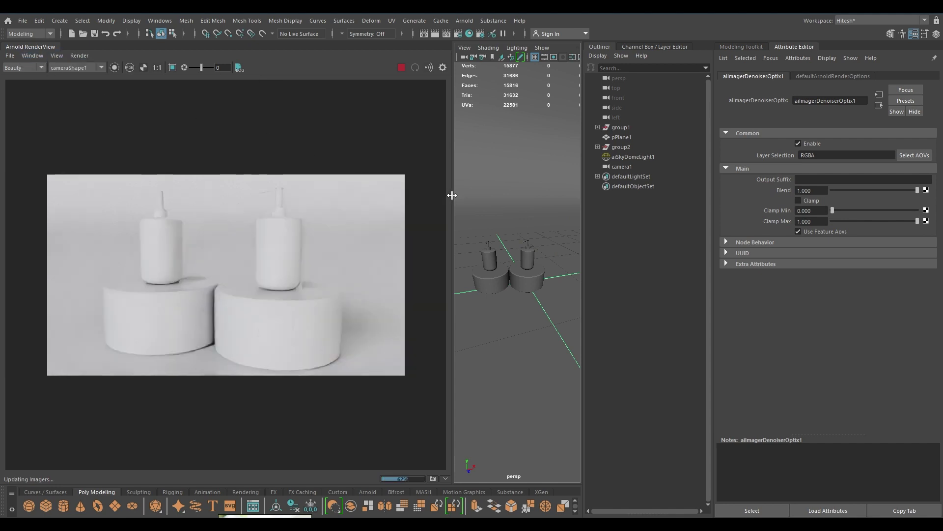
Narrow the render view and collapse the Outliner to give the perspective viewport more room
left_click_drag(452, 195, 296, 195)
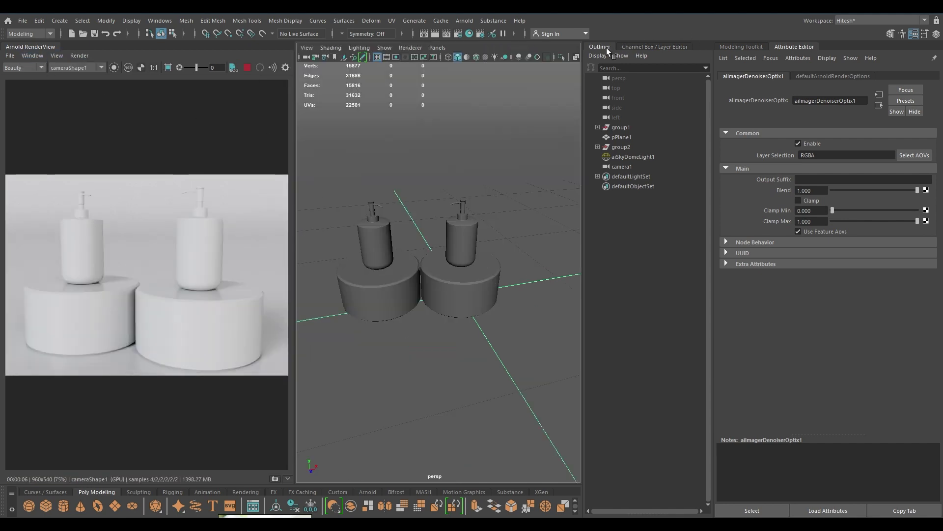
left_click(608, 48)
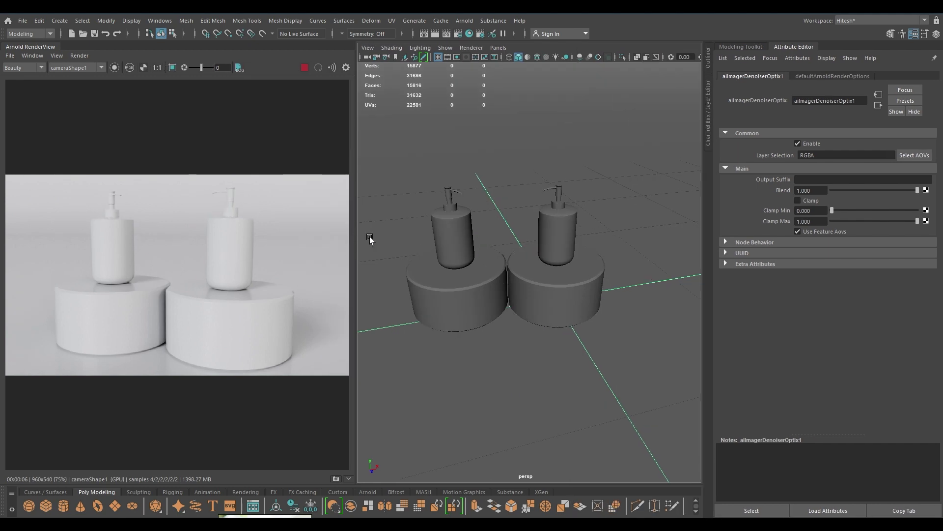
left_click_drag(355, 237, 317, 238)
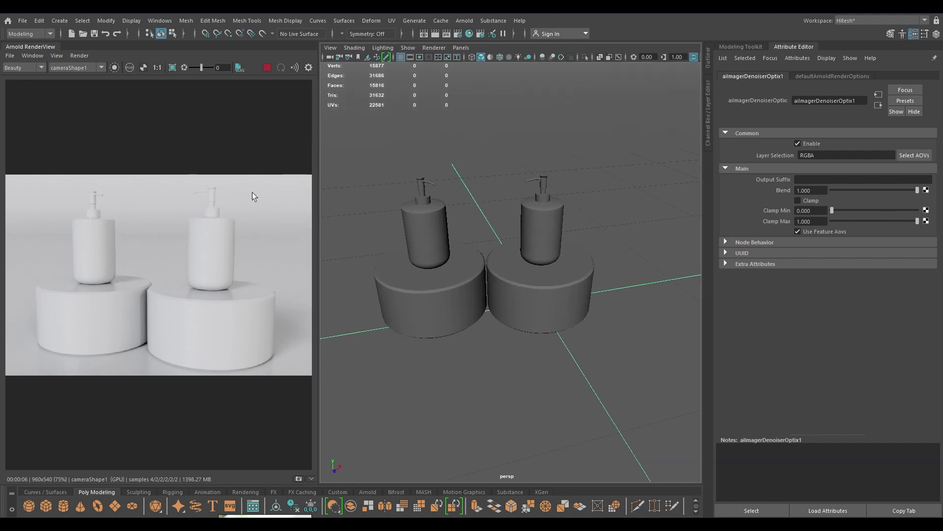
Open the material attributes of the bottle on the front podium and set Bottle_mat's diffuse roughness to 0.2
left_click_drag(480, 233, 455, 226, "alt")
right_click_drag(455, 225, 503, 340, "alt")
left_click_drag(522, 324, 494, 320, "alt")
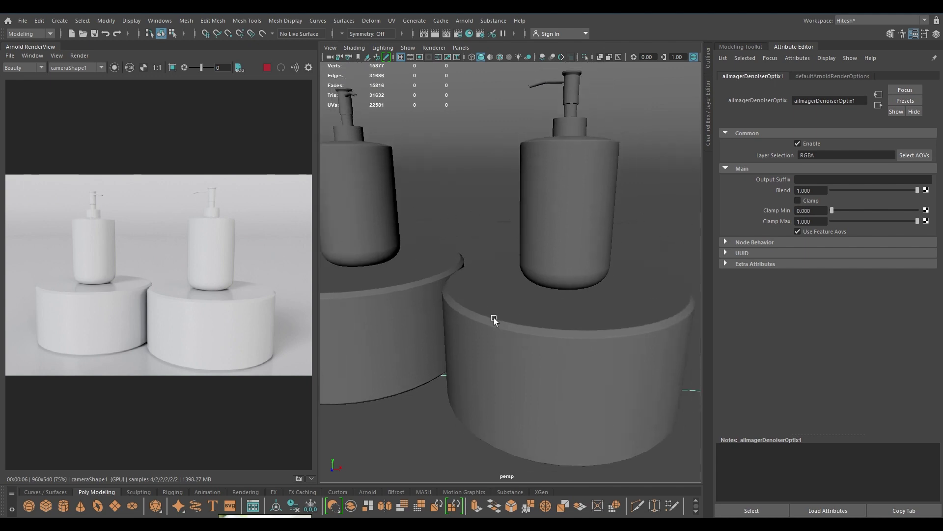
right_click_drag(495, 320, 537, 375, "alt")
left_click(587, 247)
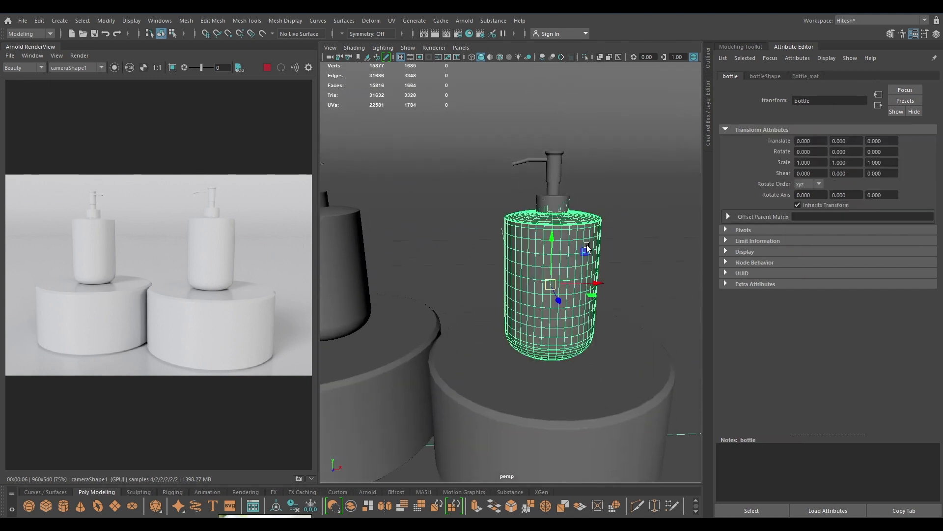
right_click_drag(587, 247, 580, 476)
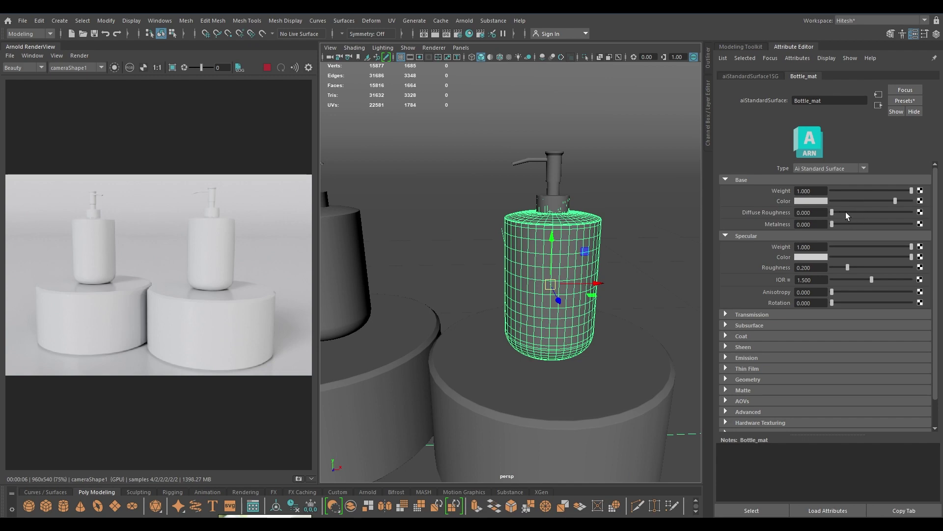
left_click(797, 213)
type("0.2")
key("Return")
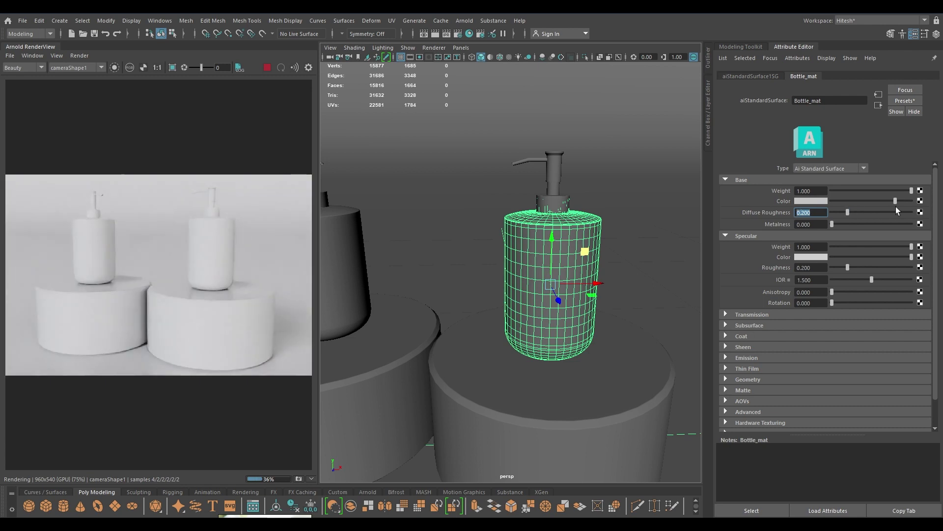
Change Bottle_mat's base color to a pale warm cream with saturation about 0.19 and value 1
left_click(902, 201)
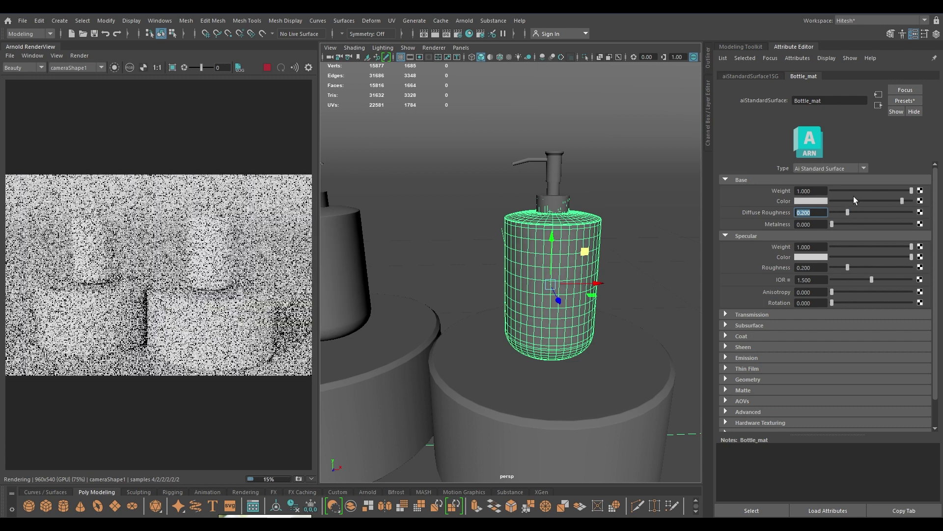
left_click(813, 212)
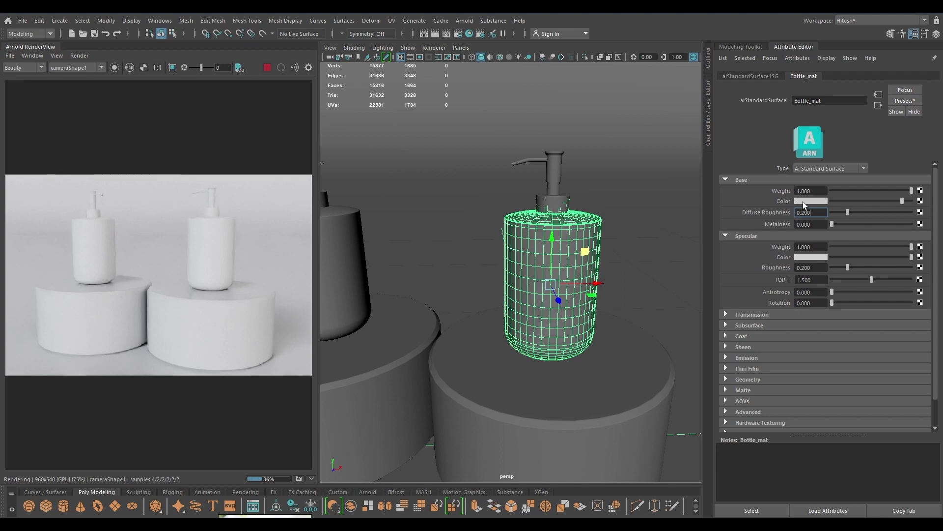
left_click(816, 202)
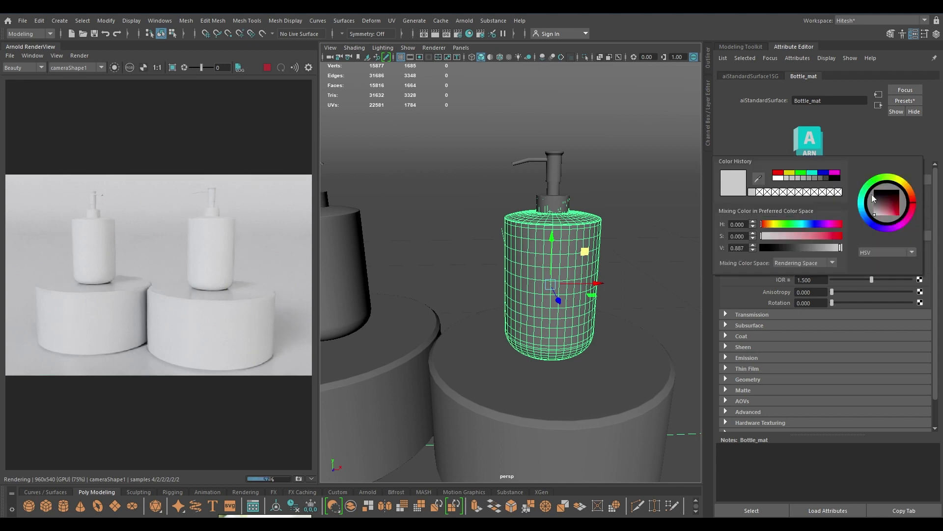
left_click_drag(910, 186, 906, 185)
left_click_drag(891, 221, 901, 217)
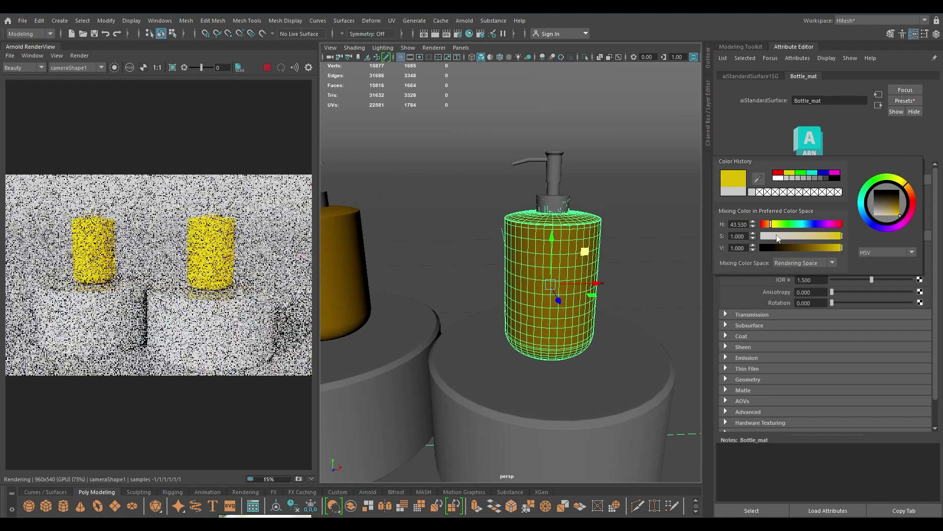
left_click_drag(909, 183, 907, 186)
left_click(777, 237)
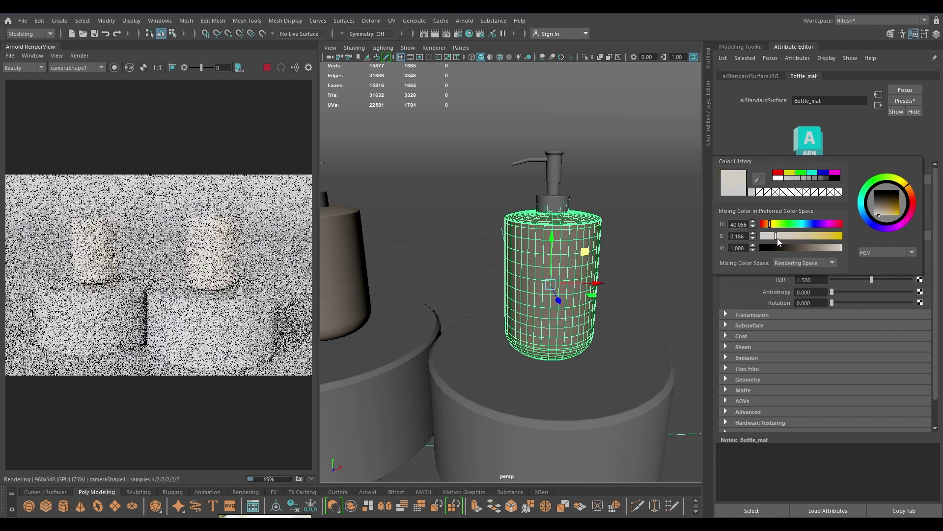
left_click(909, 189)
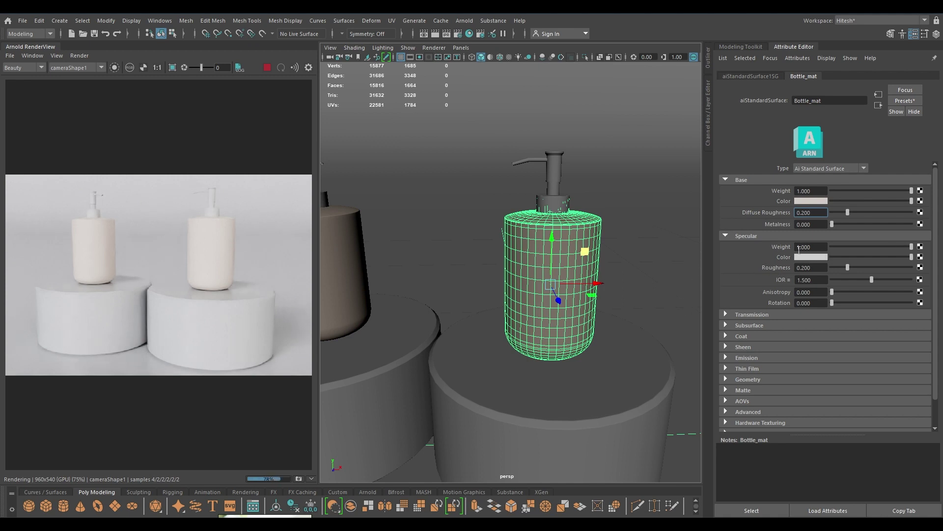
Set Bottle_mat's specular weight to 0.6 and check the bottles in the render
scroll(211, 238, "up", 5)
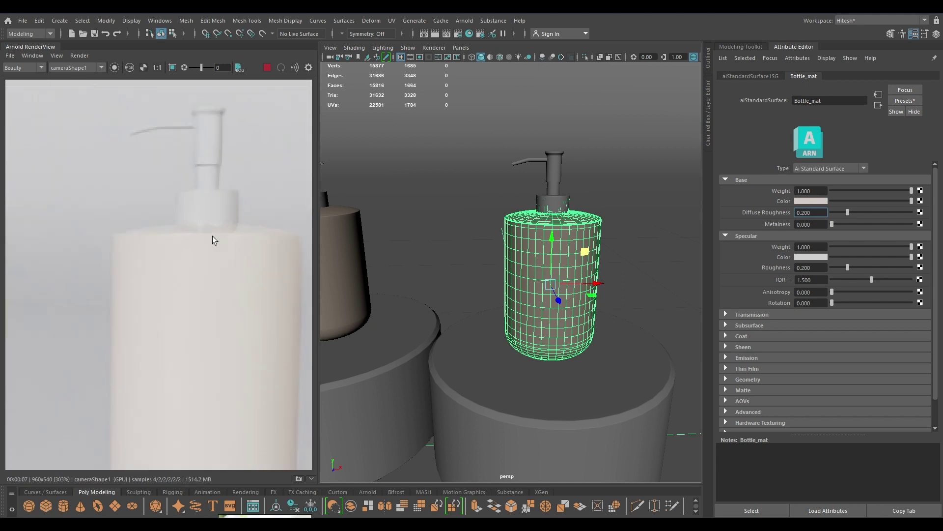
left_click(812, 246)
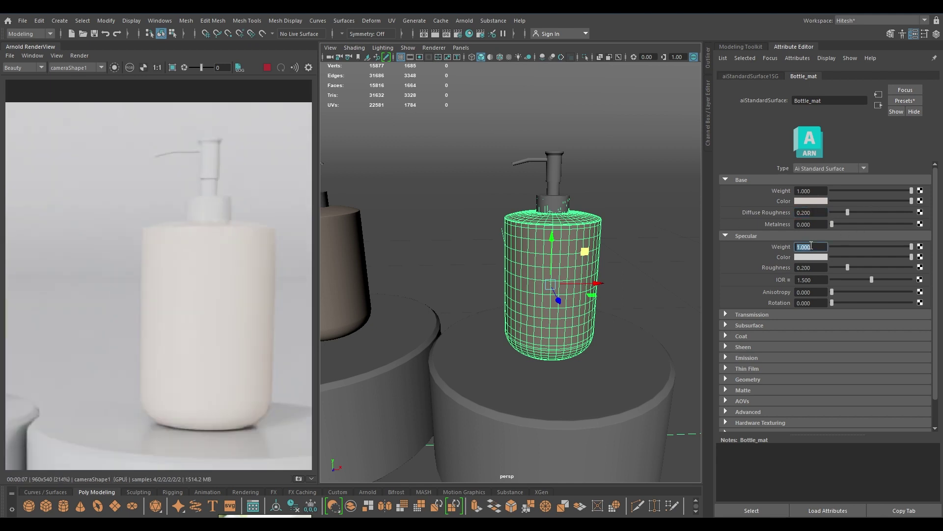
type("0.6")
key("Return")
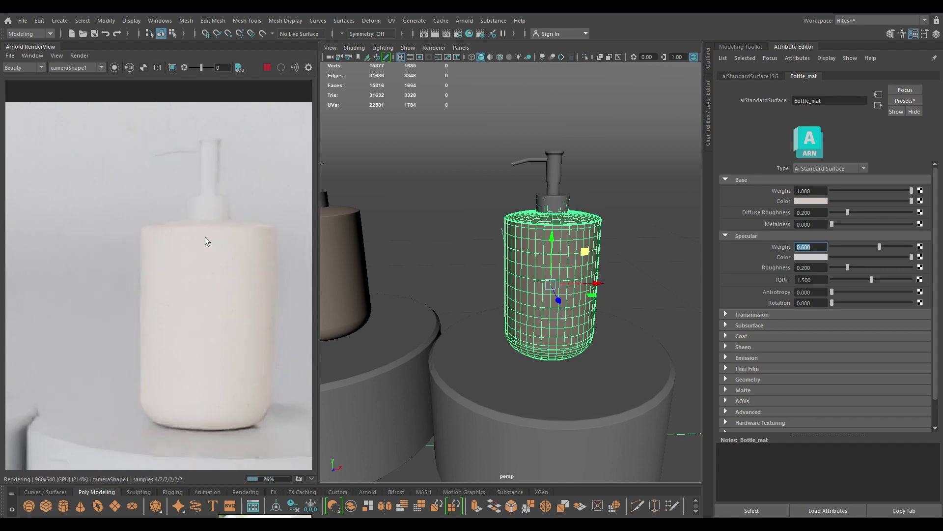
scroll(204, 237, "down", 5)
scroll(206, 246, "up", 3)
scroll(210, 267, "up", 3)
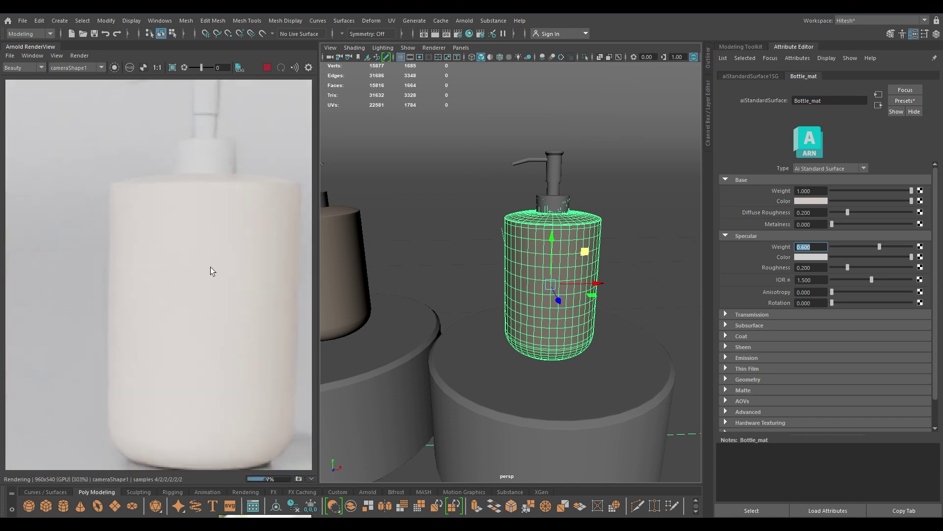
scroll(211, 267, "down", 5)
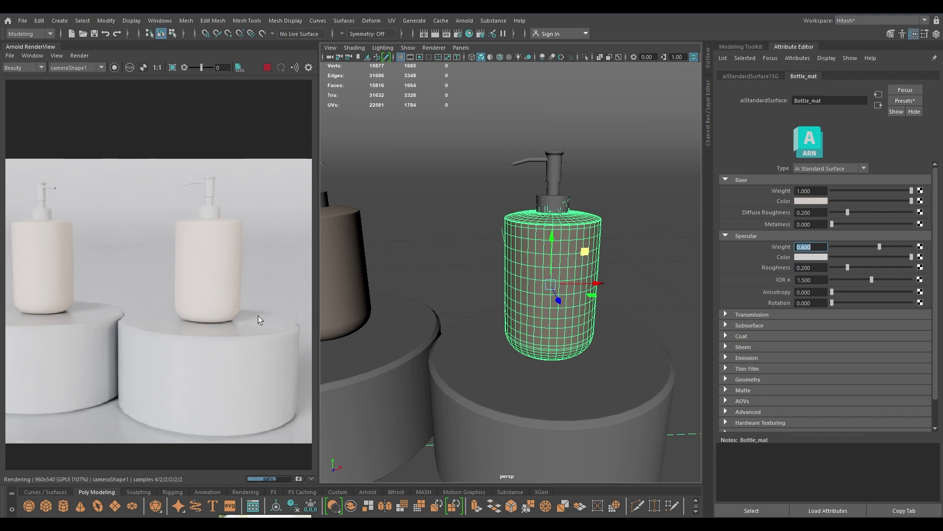
scroll(258, 317, "down", 2)
scroll(244, 302, "up", 3)
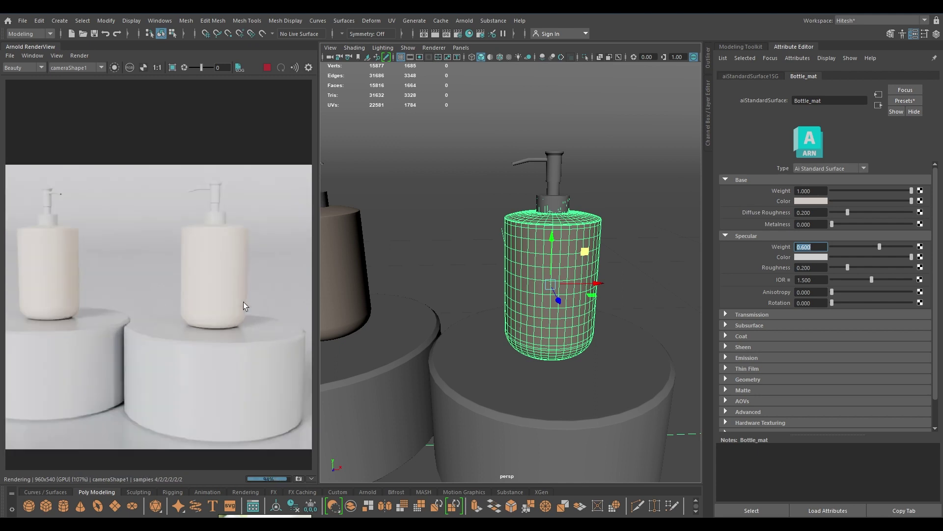
scroll(170, 277, "down", 3)
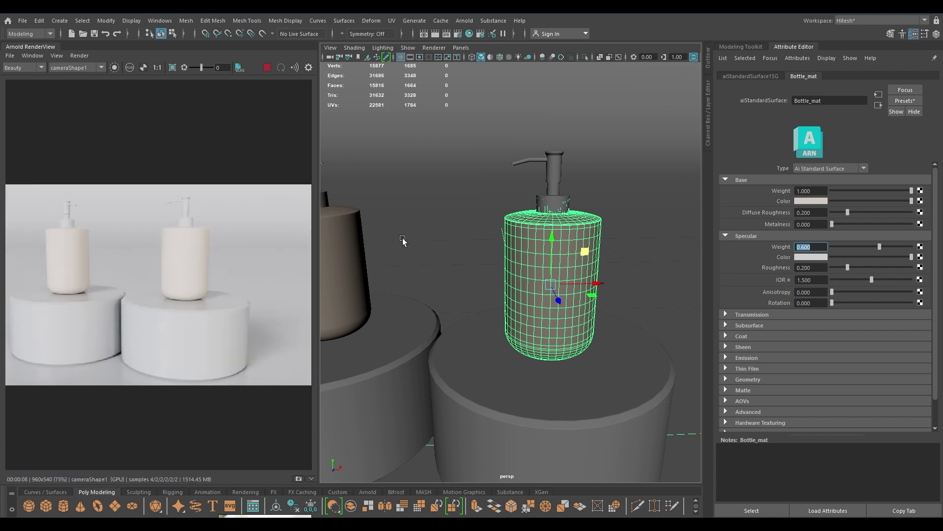
Open the pump's material attributes and change Pump_mat's base color to a golden yellow
left_click(555, 175)
right_click(556, 175)
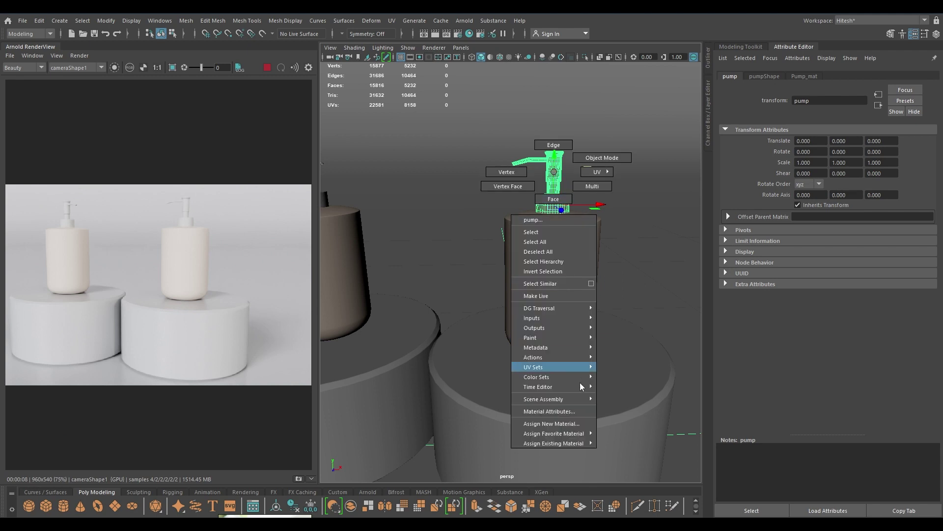
left_click(549, 411)
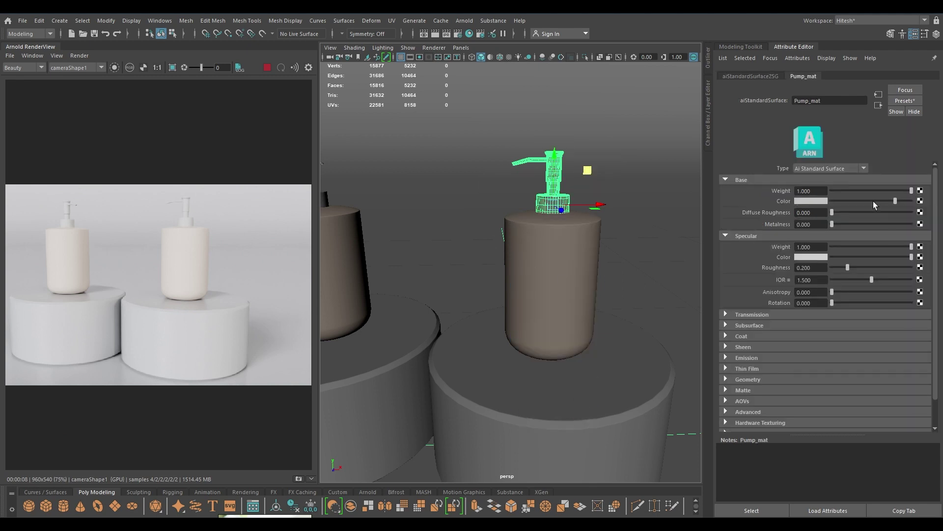
left_click(822, 201)
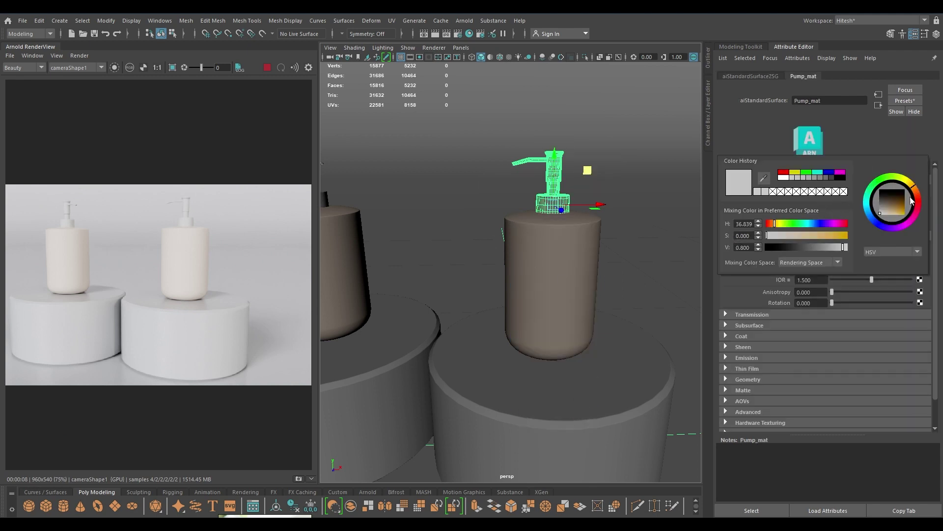
mouse_move(912, 201)
left_mouse_down()
mouse_move(892, 211)
mouse_move(901, 210)
left_mouse_up()
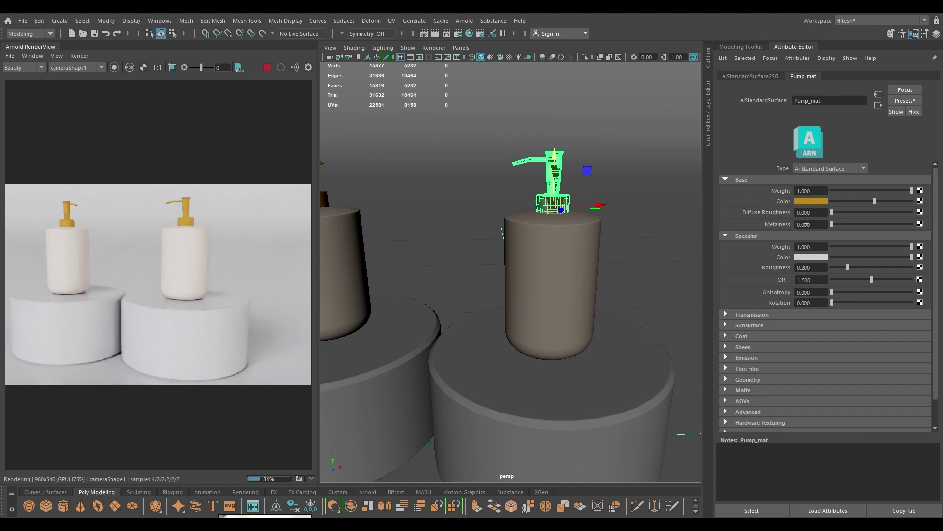
Set Pump_mat's metalness to 0.5
left_click_drag(833, 225, 851, 225)
scroll(185, 268, "up", 5)
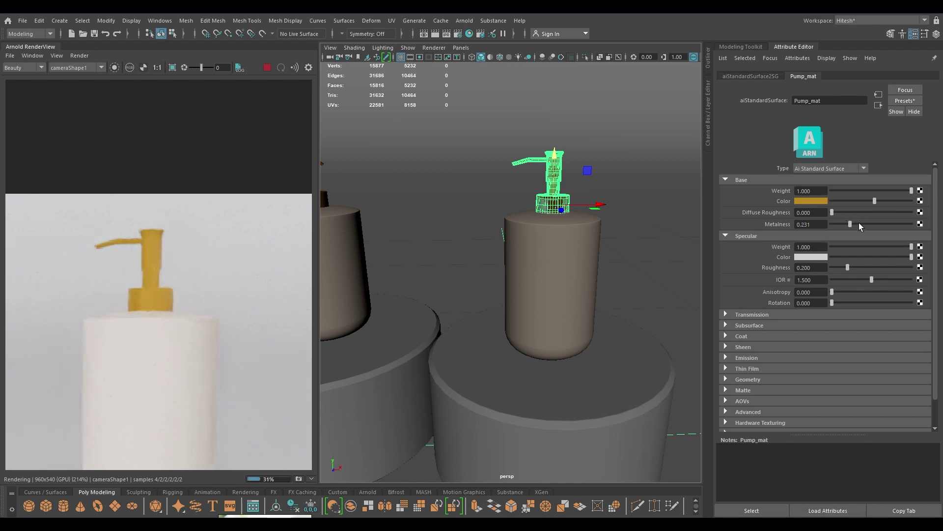
left_click_drag(853, 223, 862, 223)
double_click(798, 222)
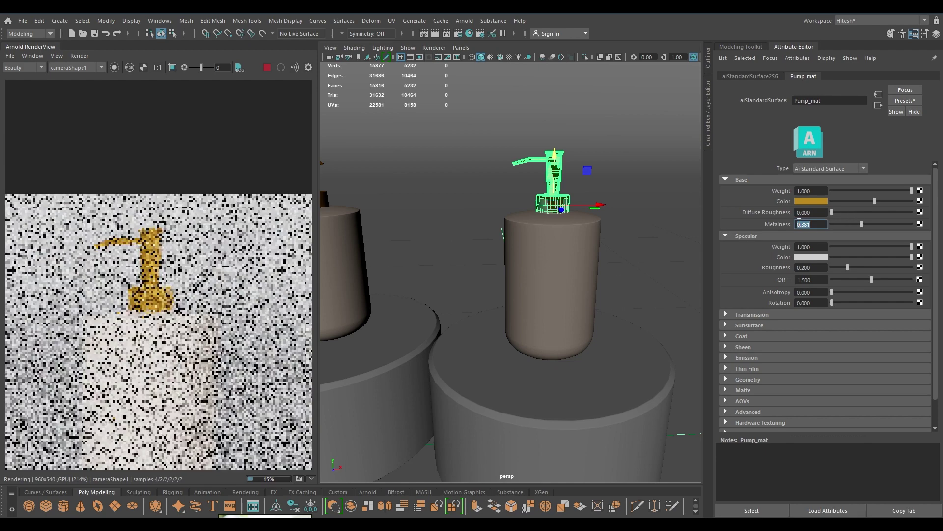
type("1")
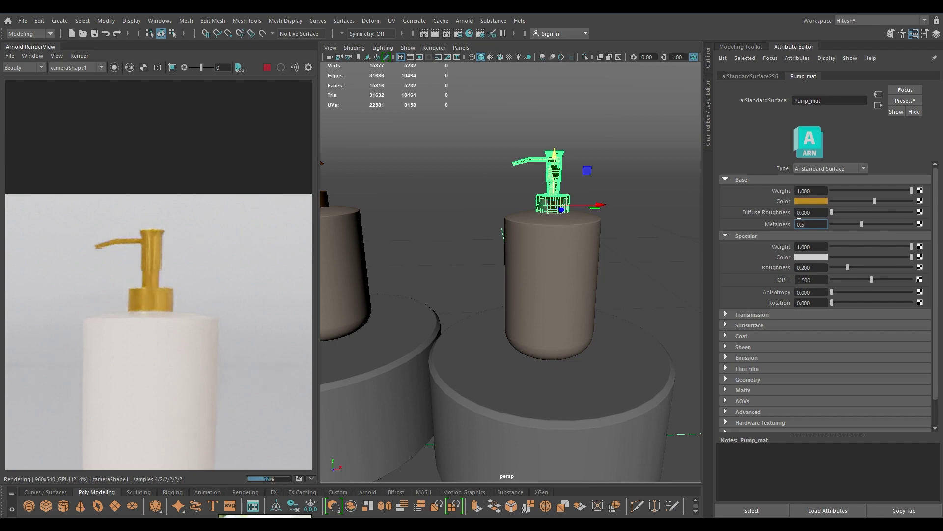
type(".5")
key("Return")
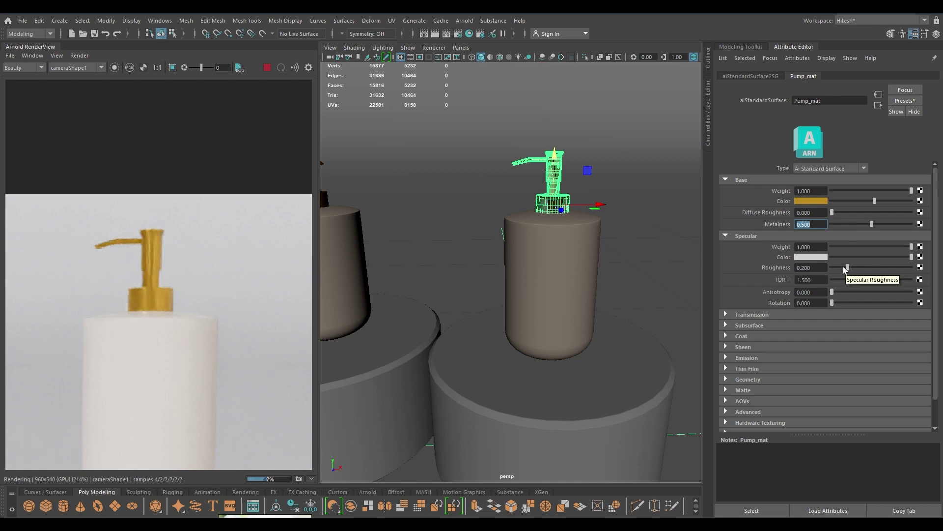
Set Pump_mat's specular roughness to 0.1 and check both dispensers in the render
left_click(820, 267)
double_click(820, 268)
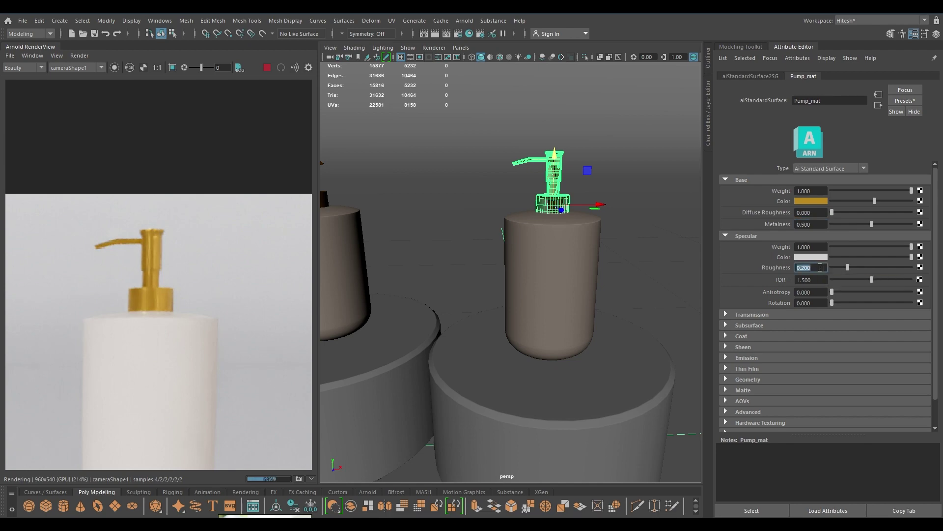
type(".1")
key("Return")
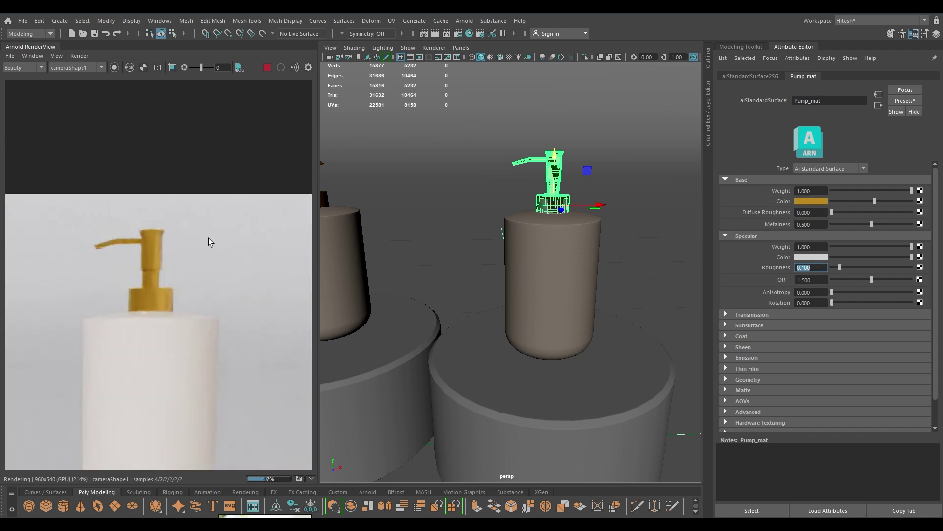
scroll(209, 238, "down", 3)
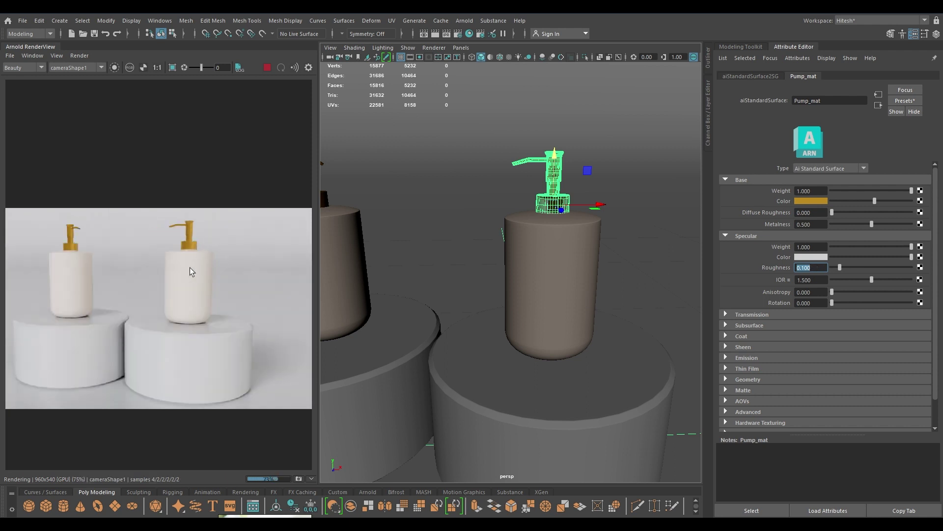
Inspect the gold pumps on both dispensers up close in the render
scroll(190, 267, "up", 3)
scroll(207, 229, "up", 2)
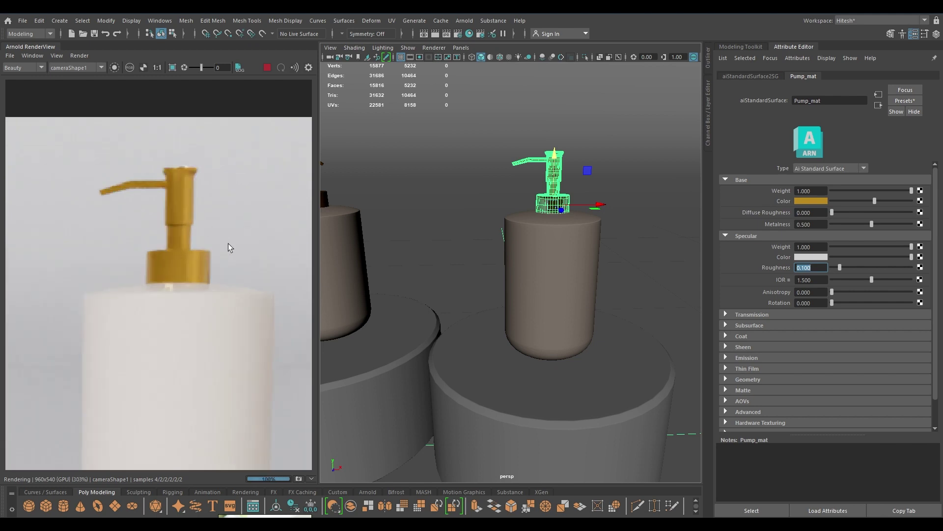
scroll(231, 238, "down", 3)
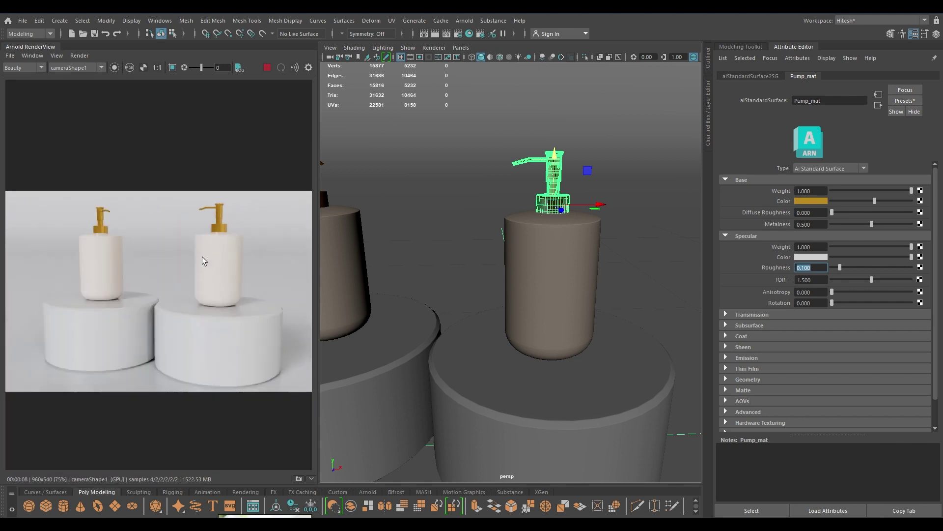
scroll(202, 256, "up", 3)
scroll(172, 318, "up", 2)
scroll(242, 320, "down", 6)
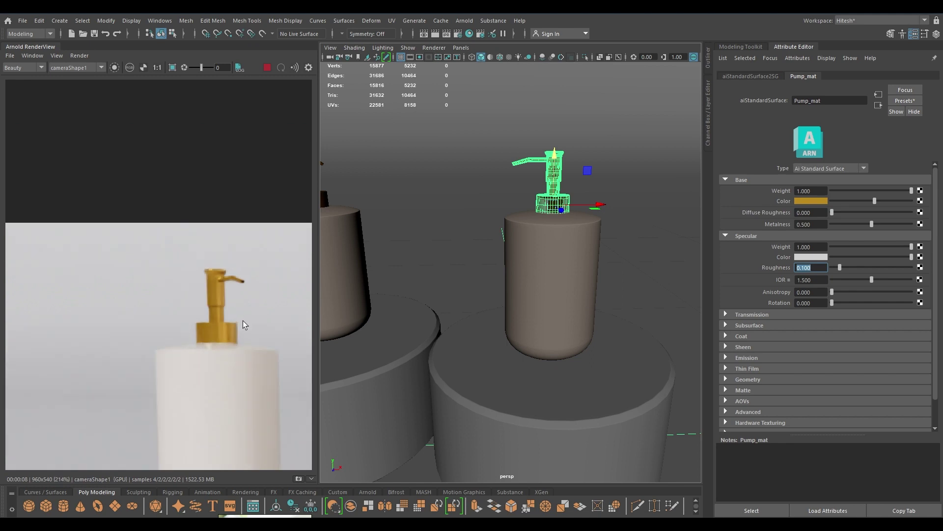
scroll(205, 286, "up", 2)
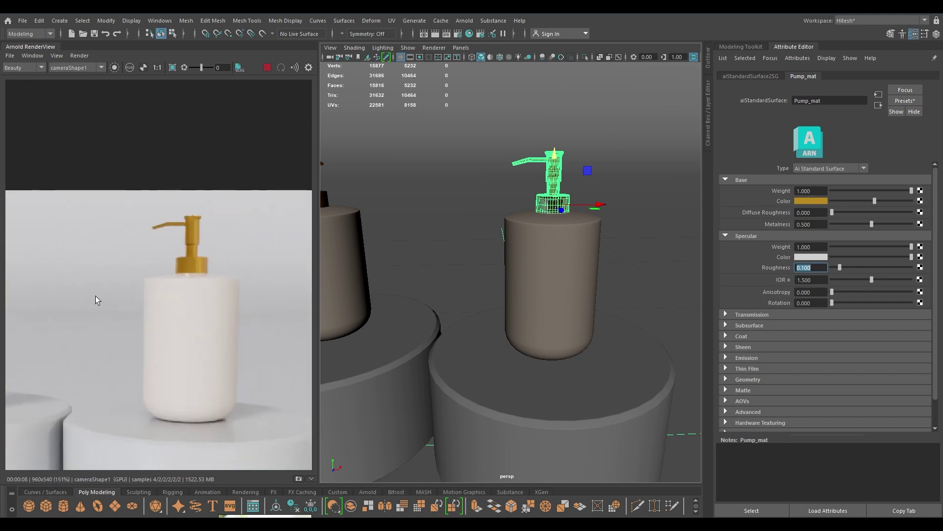
Brighten Pump_mat's base color to a lighter gold, set its metalness to 0.675 and check the whole render
left_click(824, 200)
left_click_drag(837, 249, 844, 248)
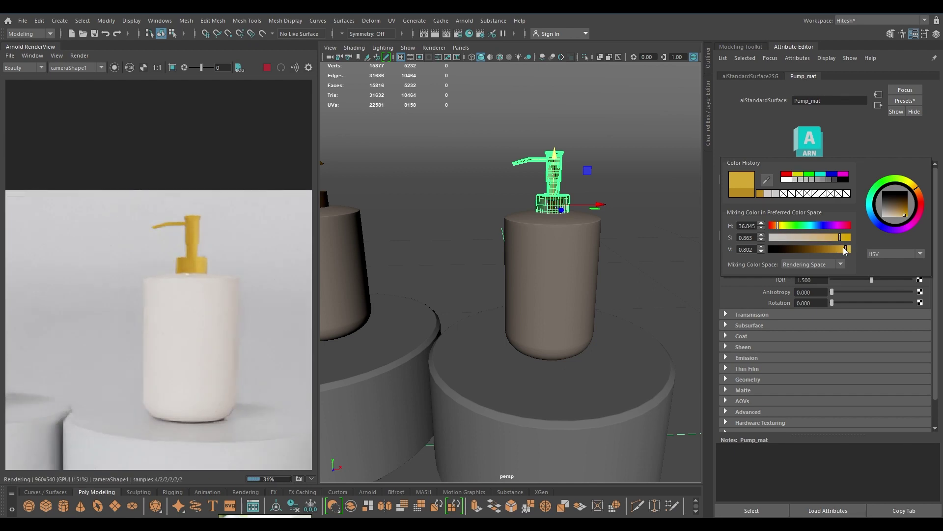
left_click_drag(845, 246, 842, 248)
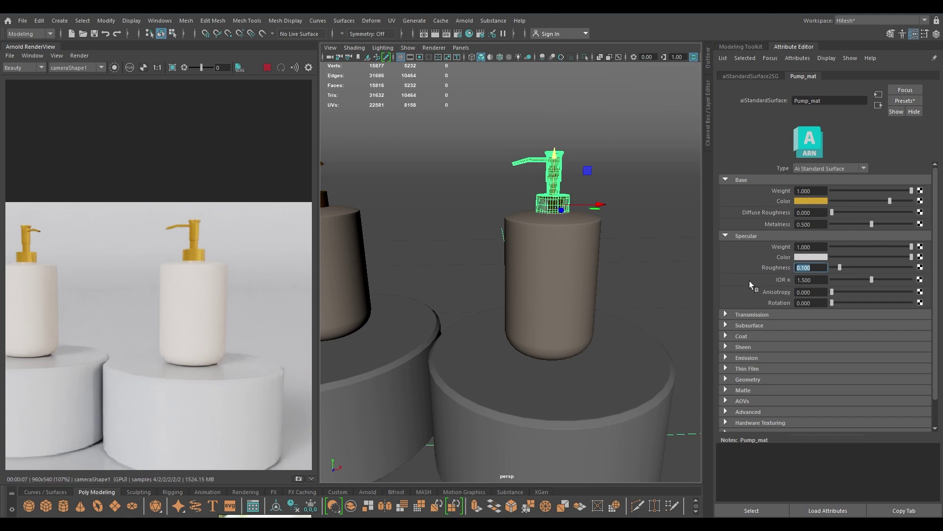
left_click(885, 224)
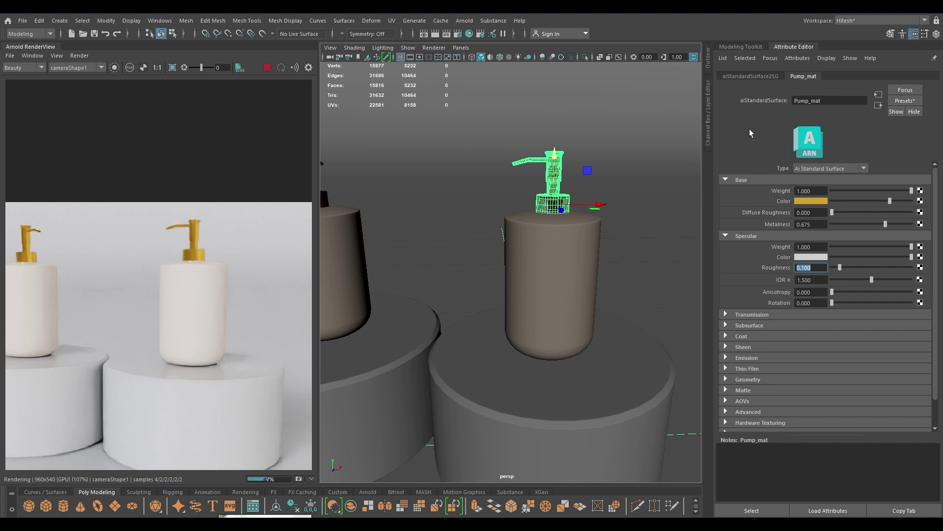
scroll(181, 328, "down", 2)
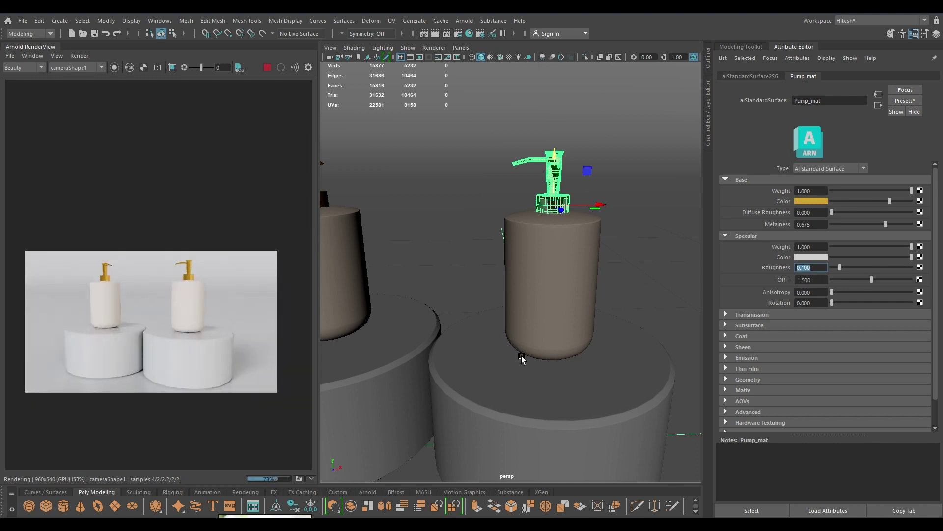
Inspect the backdrop plane and the sky dome light surrounding the dispensers
right_click_drag(522, 358, 497, 226, "alt")
left_click_drag(497, 225, 484, 238, "alt")
left_click(606, 161)
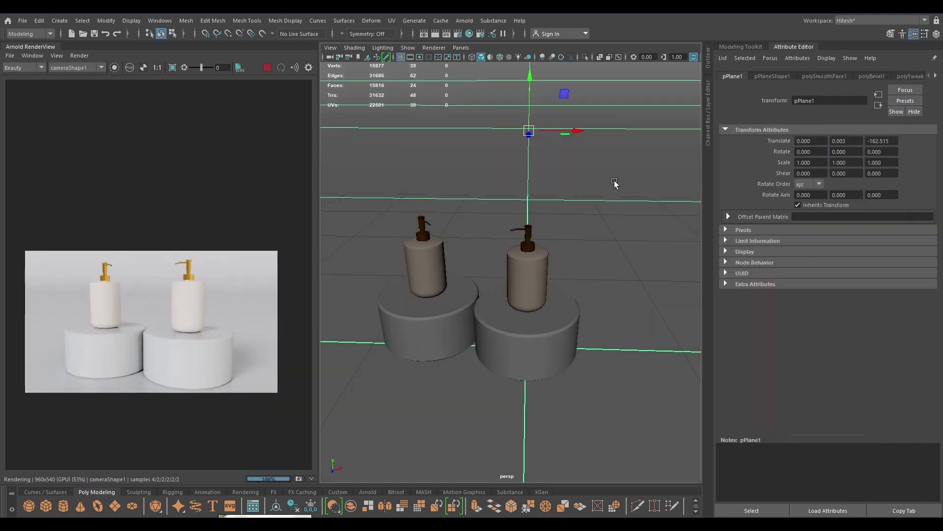
right_click_drag(615, 183, 538, 260, "alt")
left_click_drag(538, 260, 517, 178, "alt")
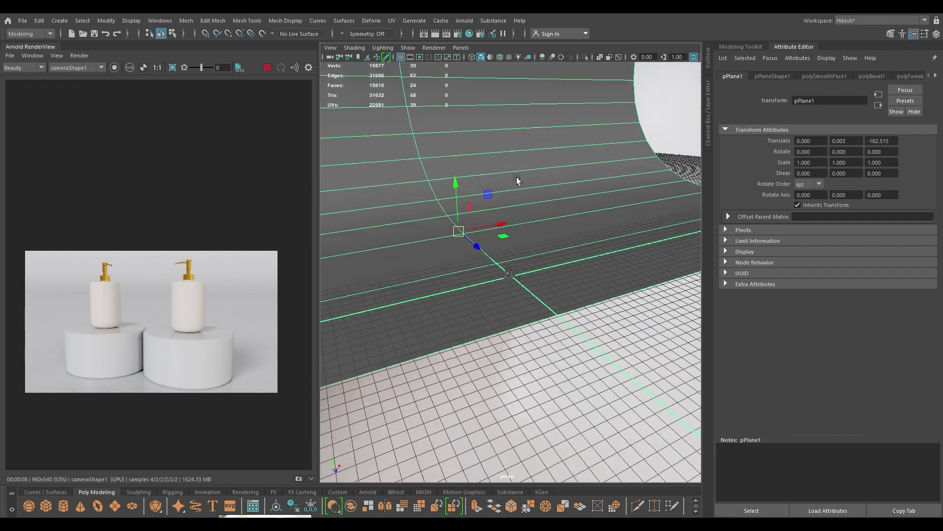
right_click_drag(517, 178, 518, 107, "alt")
left_click(648, 121)
right_click_drag(621, 152, 578, 400, "alt")
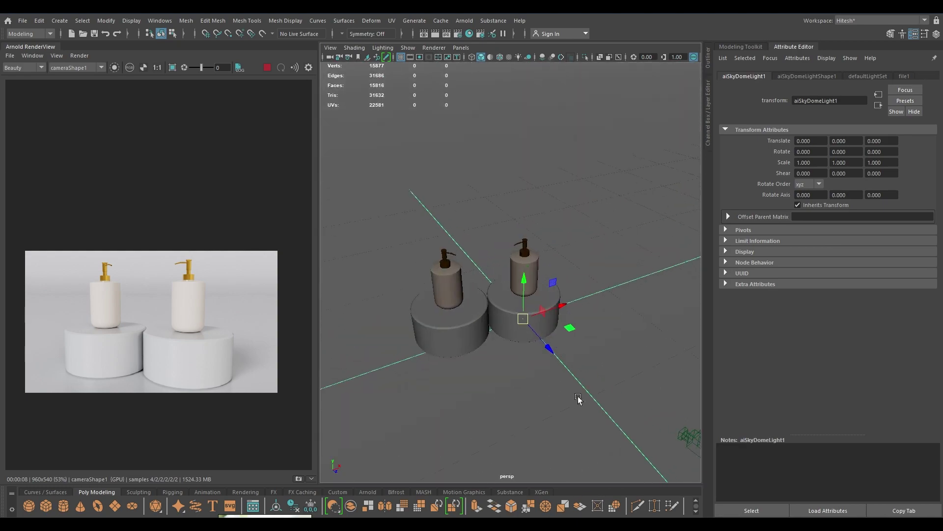
left_click_drag(578, 399, 547, 232, "alt")
Create an Arnold area light and move it in front of the dispensers to 6.398 on Z
left_click(466, 21)
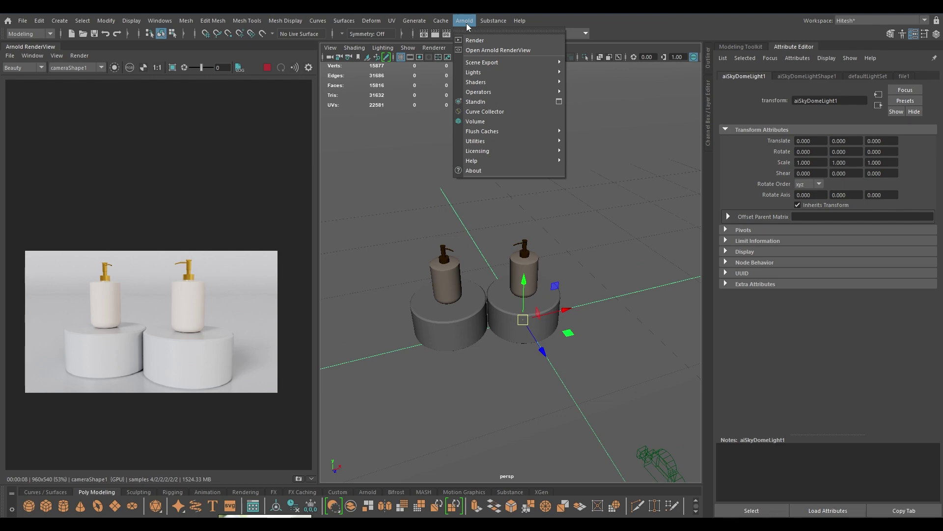
mouse_move(486, 74)
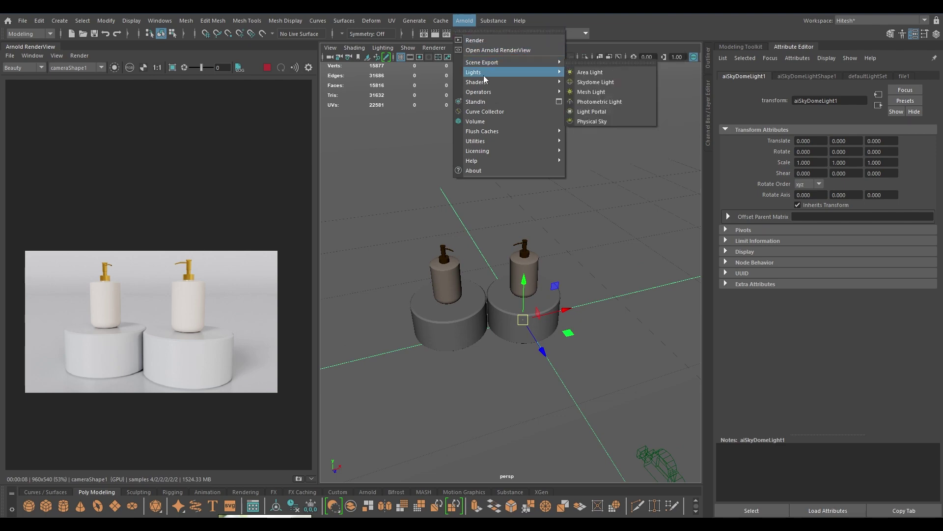
left_click(576, 73)
left_click_drag(576, 351, 598, 402)
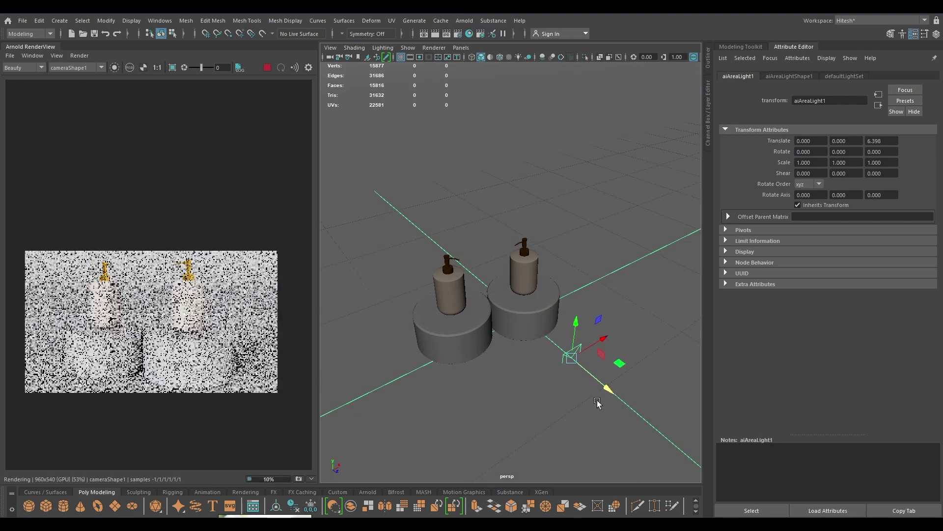
Scale the area light uniformly to 3.591 and move it sideways to -11.261 on X
key("r")
left_click_drag(571, 358, 636, 398)
scroll(535, 283, "down", 5)
key("w")
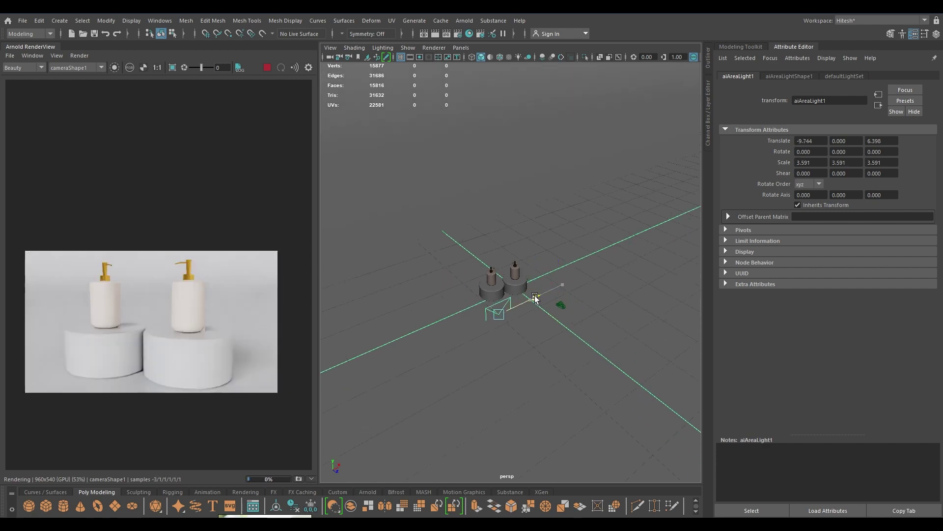
left_click_drag(566, 288, 529, 305)
Look through the area light to aim it down at the dispensers from front and above, and return to the perspective view
left_click(469, 50)
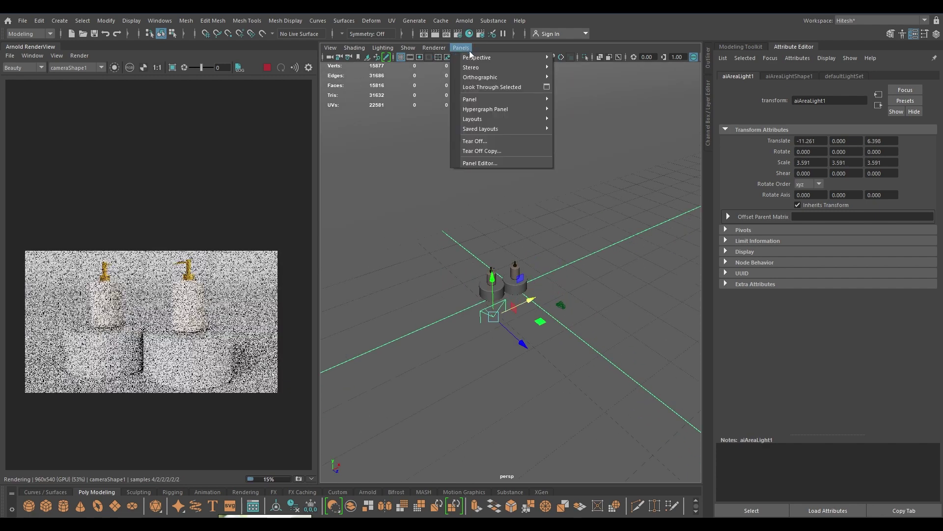
left_click(491, 87)
scroll(426, 264, "down", 5)
scroll(426, 261, "down", 3)
left_click_drag(494, 325, 565, 403, "alt")
scroll(600, 479, "up", 10)
left_click_drag(586, 326, 527, 336, "alt")
key("space")
left_click_drag(513, 220, 515, 297)
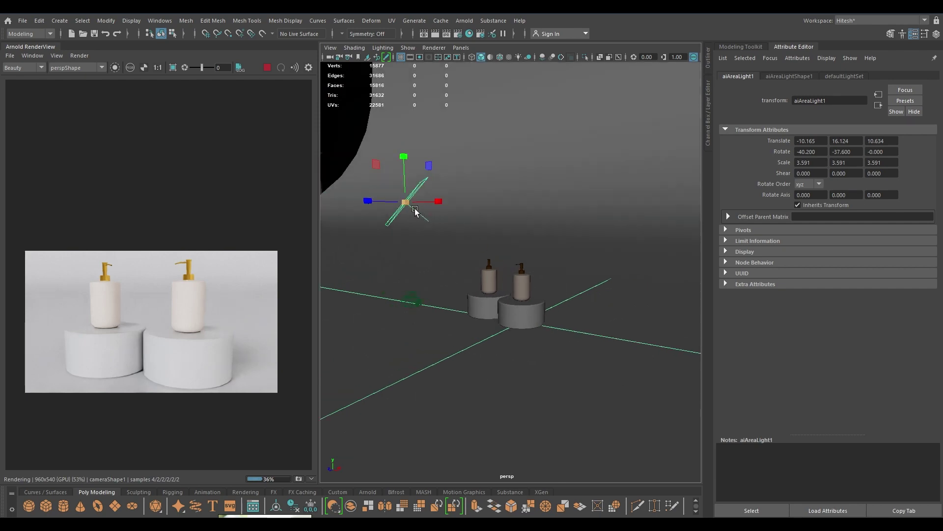
Turn off Normalize on the area light and set its color to cyan
left_click(795, 76)
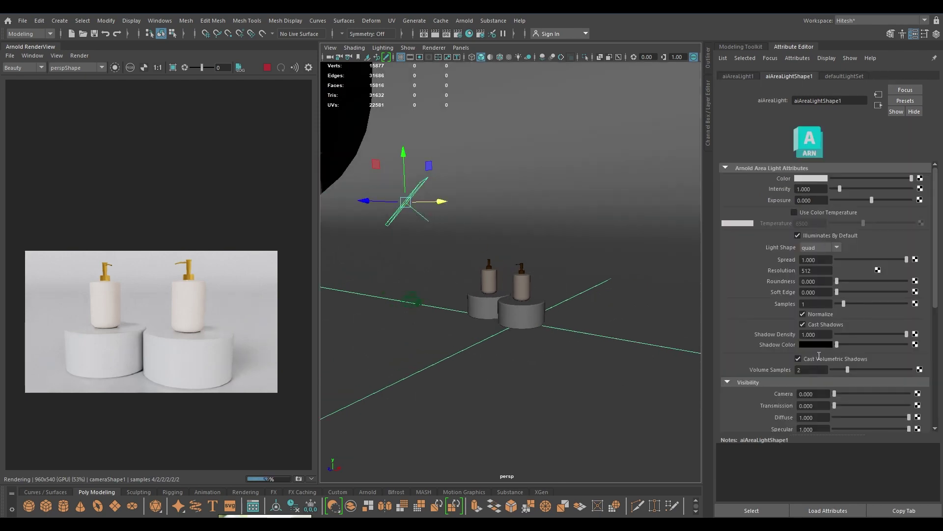
left_click(803, 314)
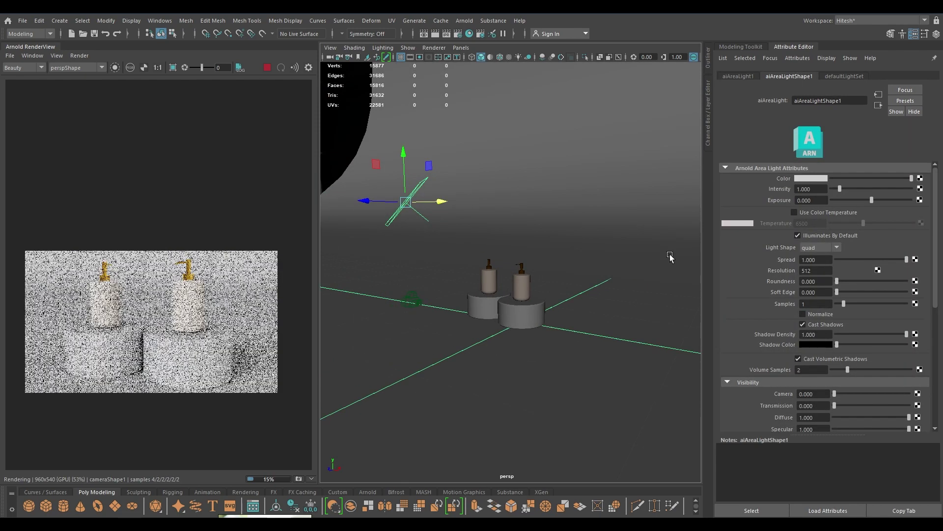
scroll(469, 267, "up", 5)
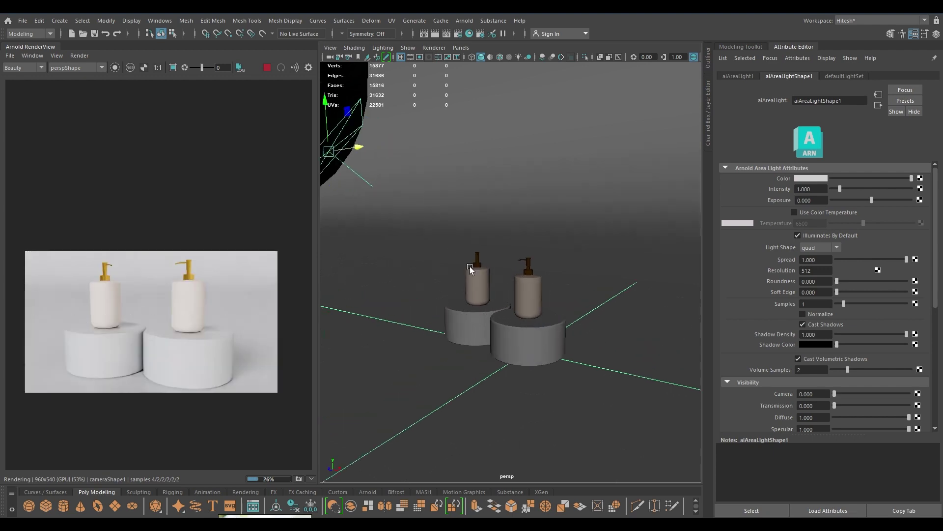
left_click(812, 178)
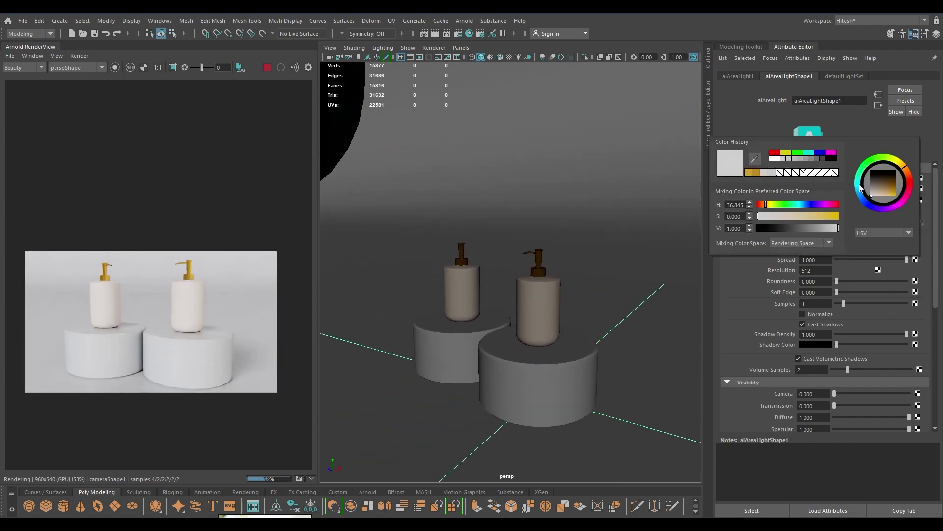
left_click_drag(860, 188, 897, 196)
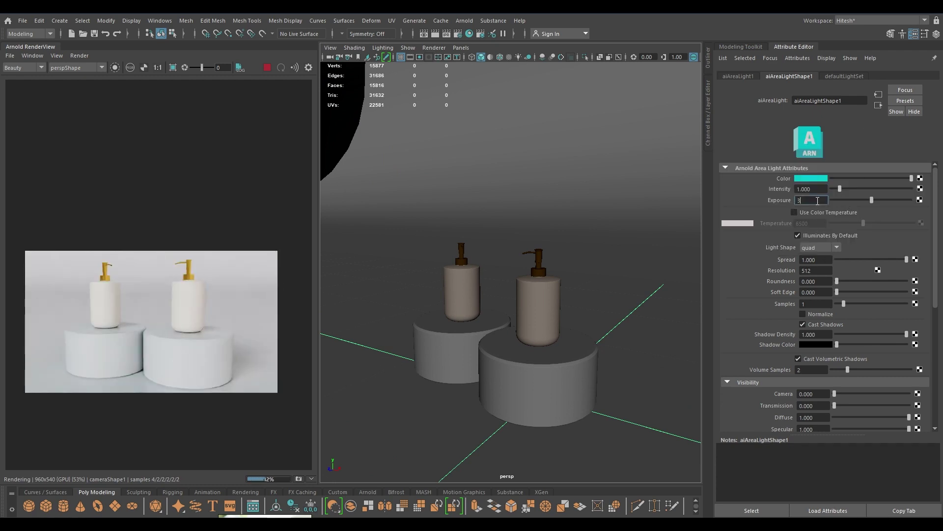
Set the area light's exposure to 3 and desaturate its color to a very pale cyan
left_click(818, 200)
type("3")
key("Return")
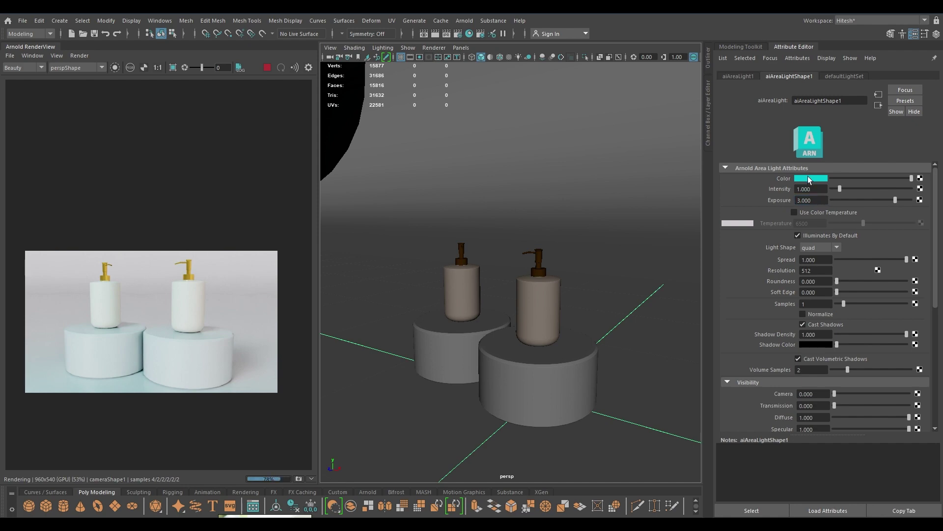
left_click(810, 178)
left_click(775, 215)
In the top view, snap the area light's pivot to the world origin at the front podium's center
scroll(545, 295, "down", 6)
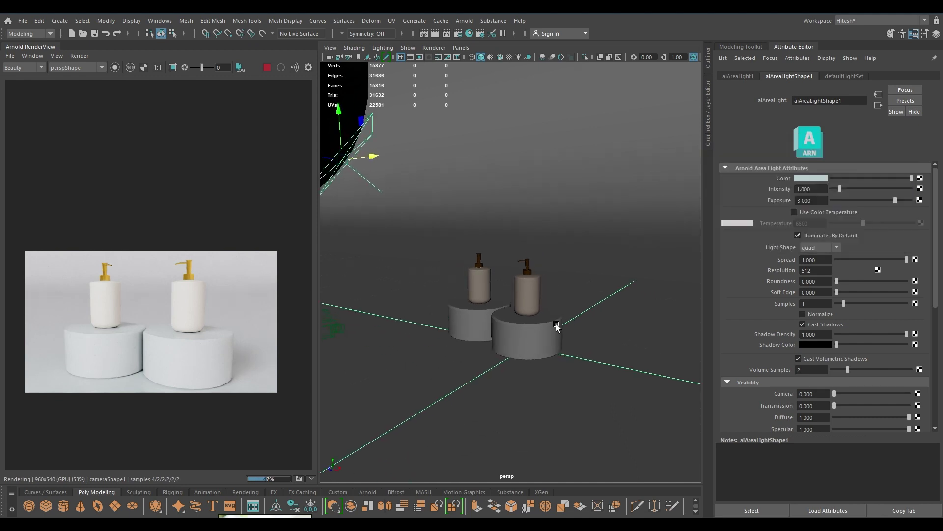
key("space")
left_click_drag(539, 251, 485, 254)
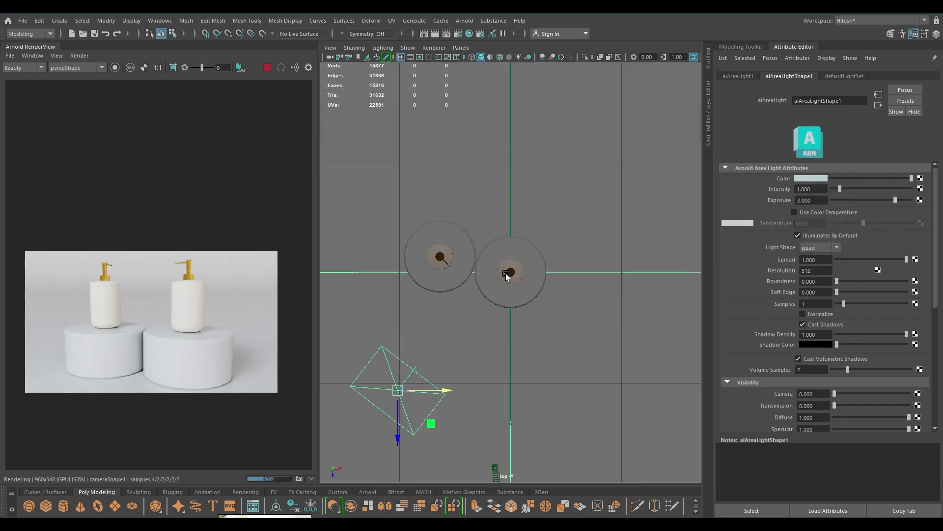
key("e")
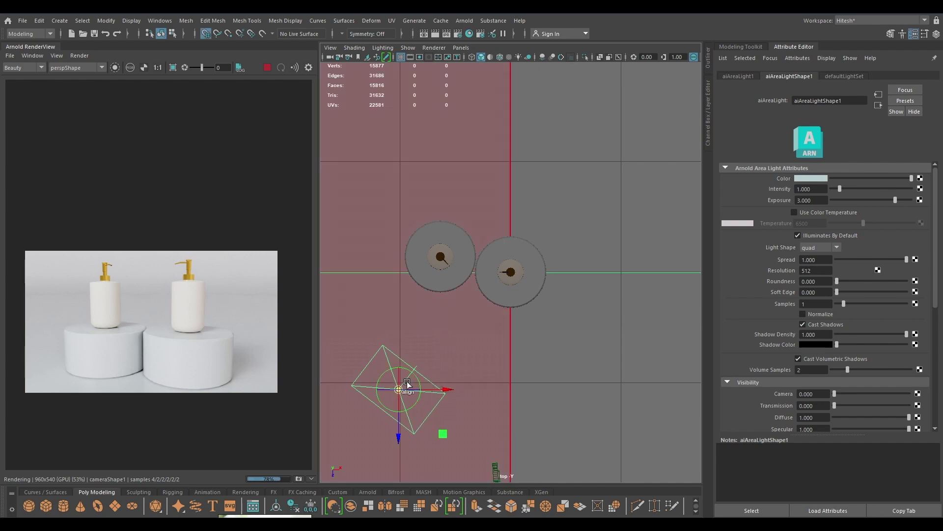
left_click_drag(398, 431, 387, 274)
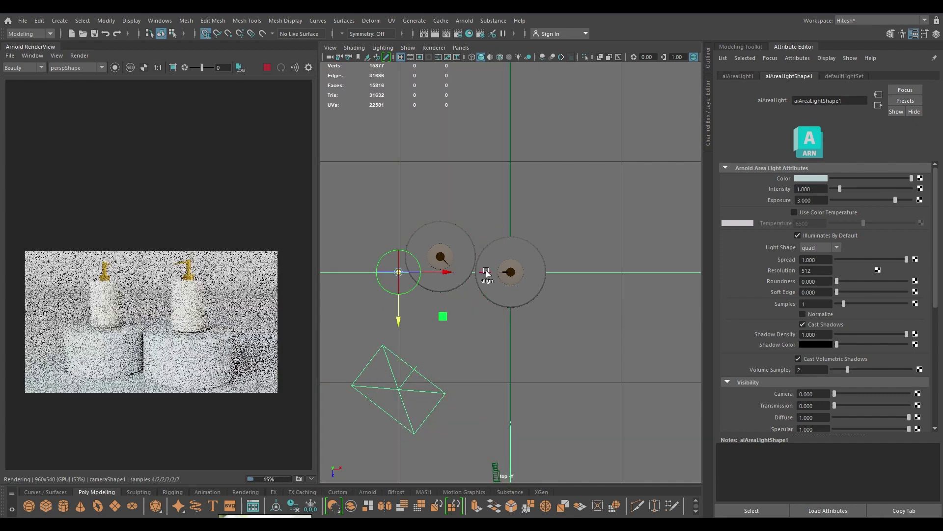
left_click_drag(453, 273, 487, 276)
key("w")
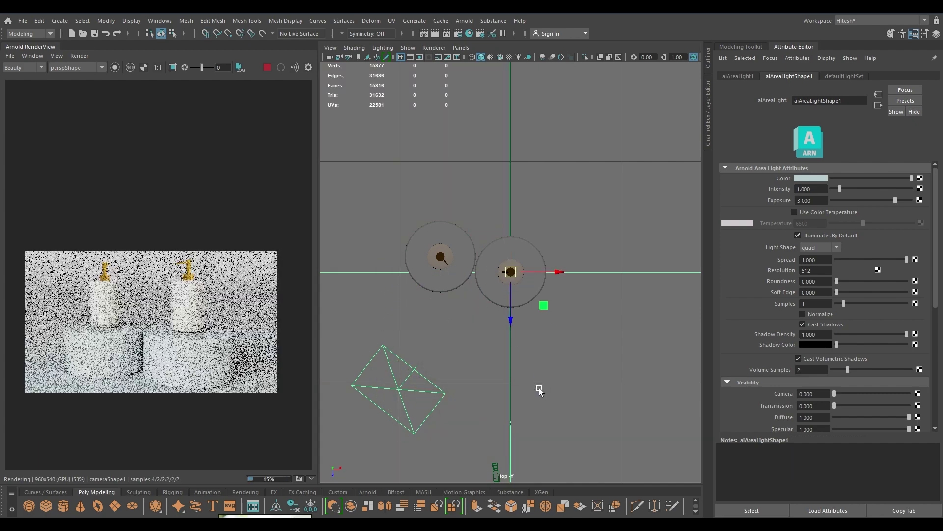
scroll(510, 323, "down", 2)
middle_click_drag(500, 322, 456, 314, "alt")
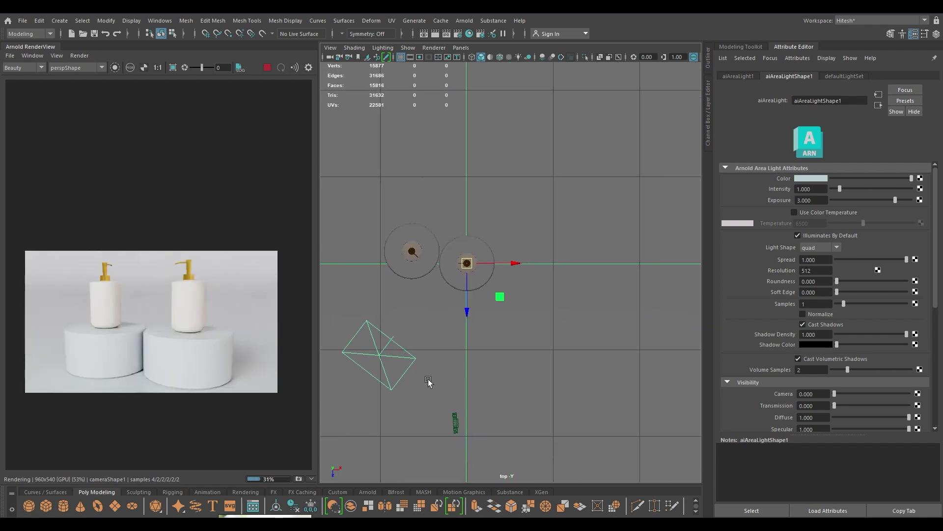
Rotate the area light slightly clockwise around its pivot, farther to the side of the dispensers
key("e")
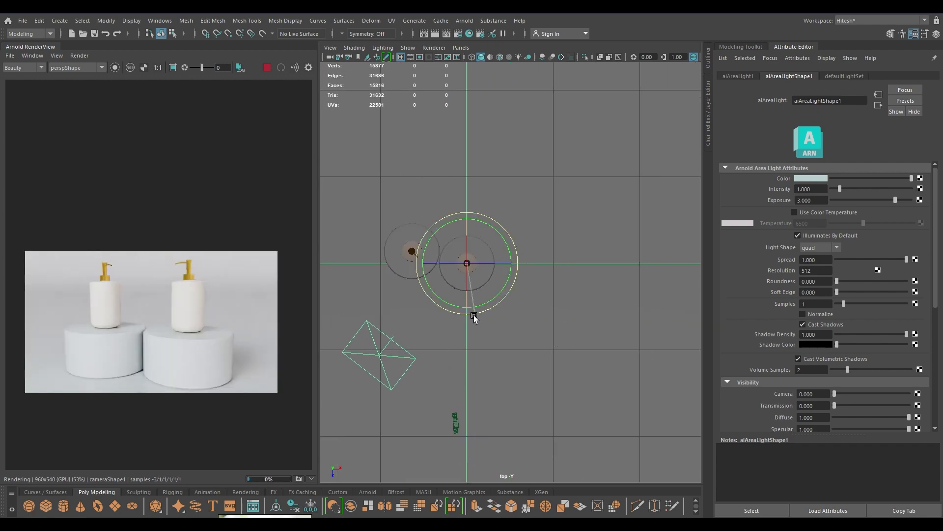
left_click_drag(474, 316, 467, 314)
key("w")
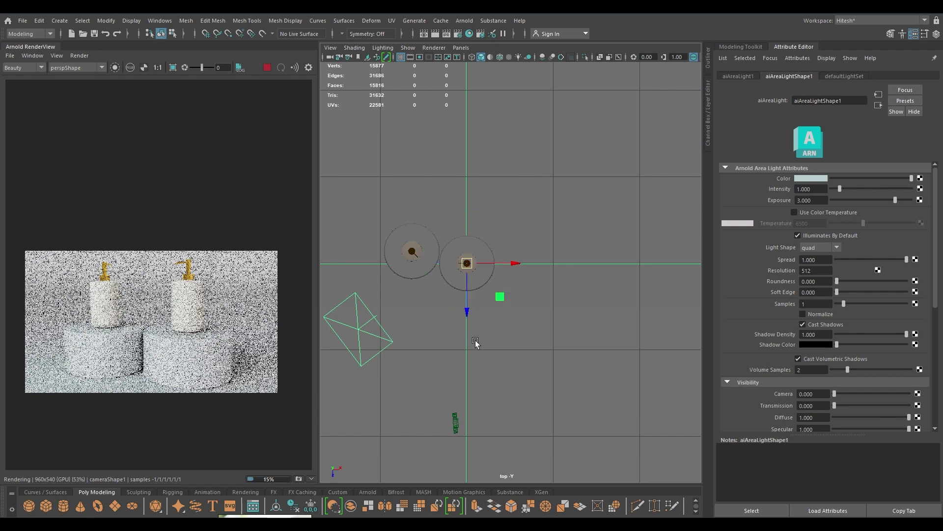
Duplicate the area light and rotate the copy around the pivot to the opposite front side of the dispensers
scroll(476, 286, "down", 2)
key("ctrl+d")
key("e")
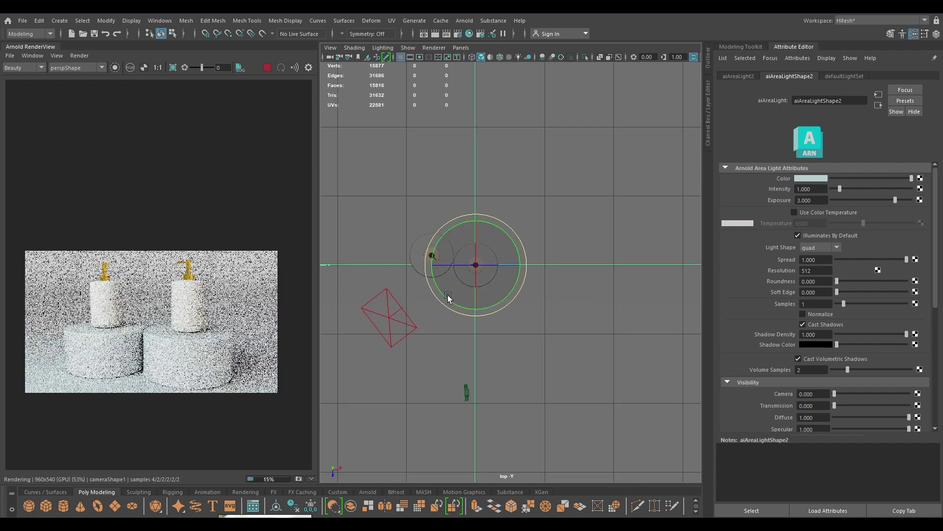
left_click_drag(443, 312, 512, 324)
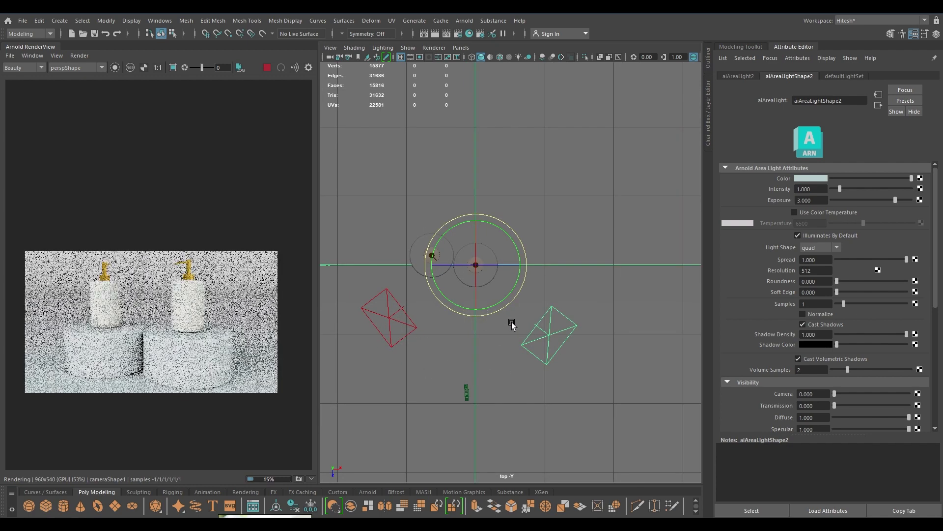
Tint the second area light a pale warm pink and duplicate it with the same rotation to place a third light behind the dispensers
left_click(819, 324)
left_click(822, 181)
left_click(919, 177)
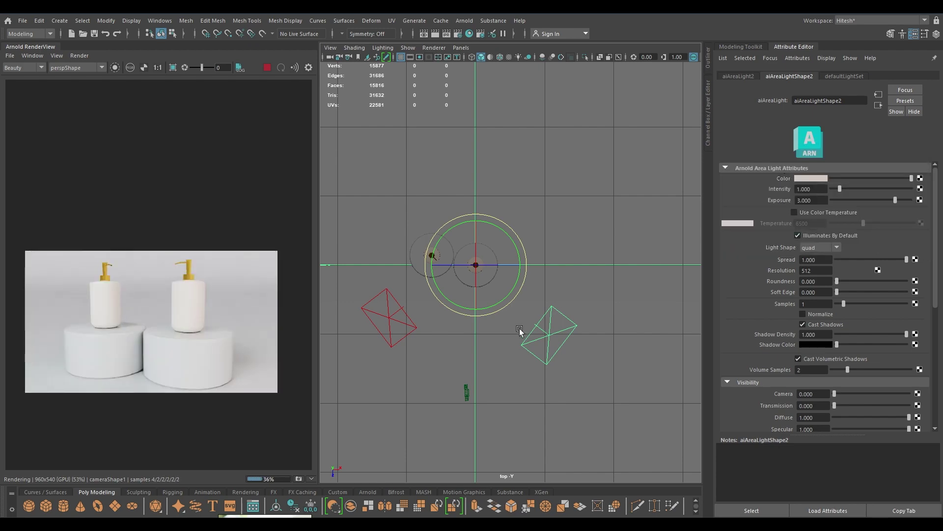
key("shift+d")
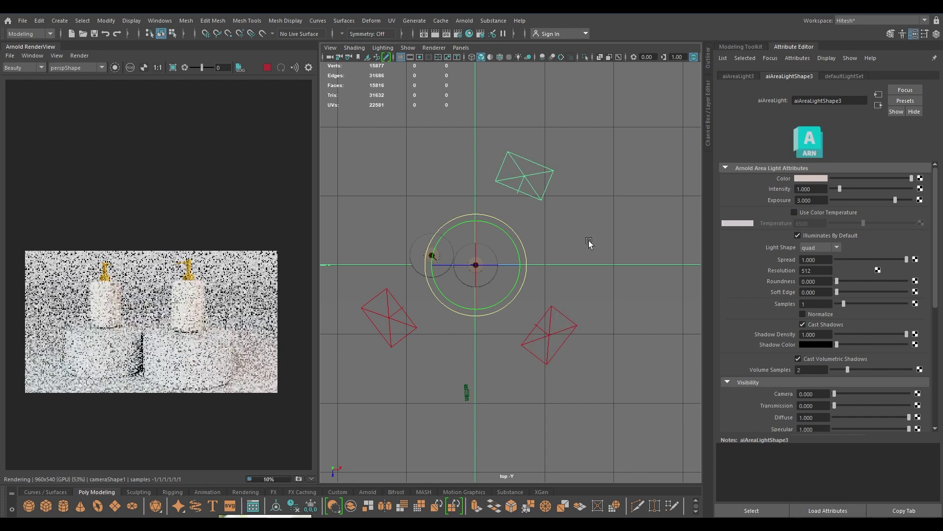
Duplicate the third area light with the same rotation and arrange the pair behind the dispensers, one light toward each side
key("shift+d")
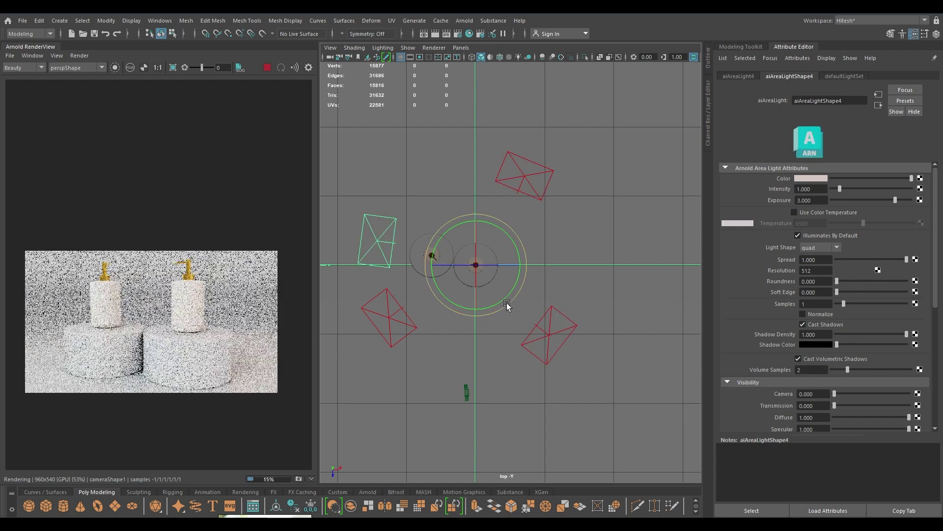
left_click_drag(507, 303, 482, 315)
left_click(523, 166)
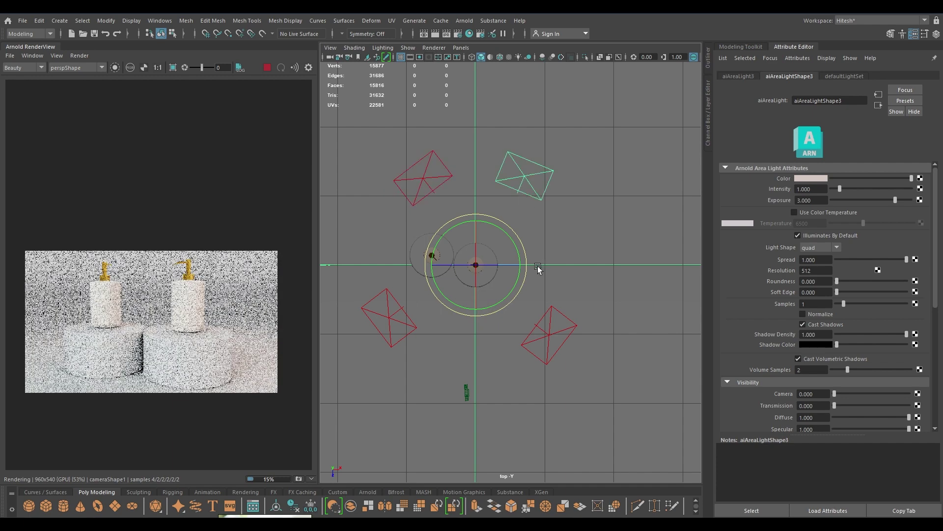
left_click_drag(526, 271, 459, 256)
left_click(433, 187)
key("w")
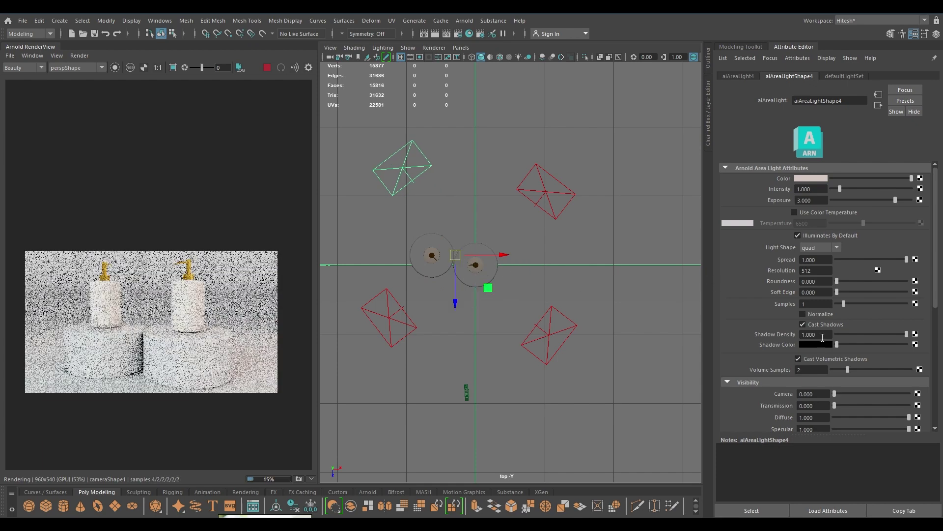
Turn off Cast Shadows on the third area light behind the dispensers and check the render
left_click(546, 194)
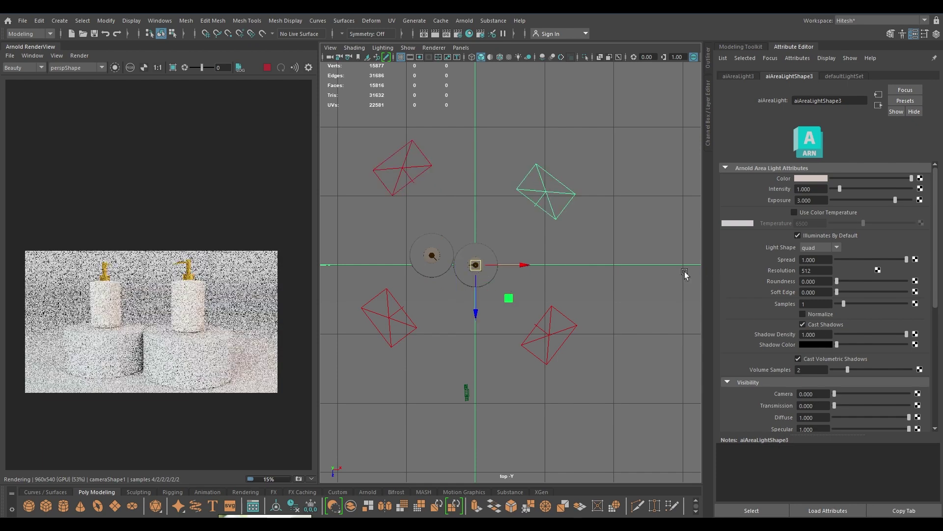
left_click(812, 326)
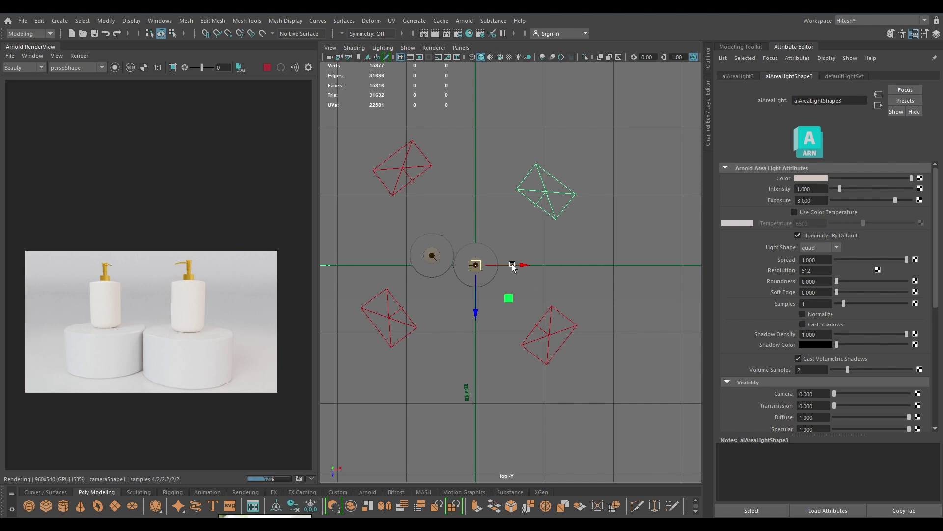
scroll(160, 304, "up", 3)
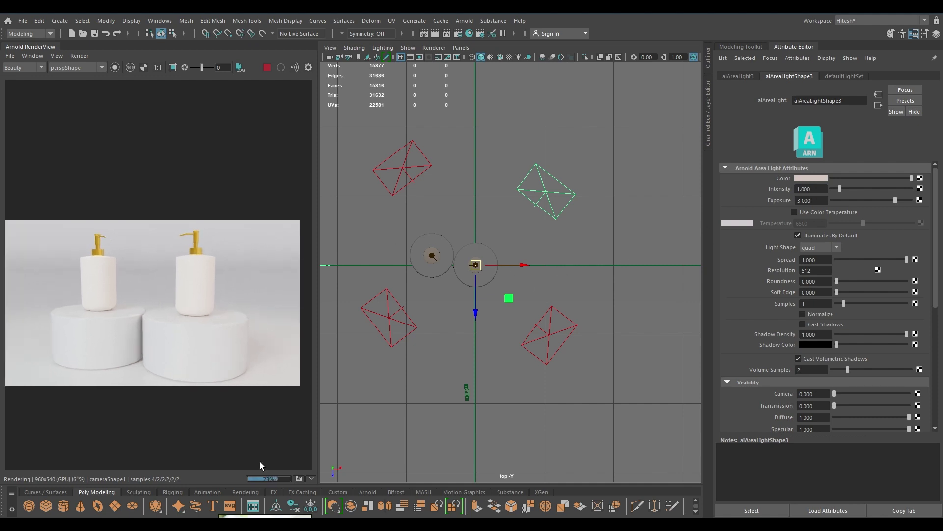
scroll(180, 382, "up", 1)
In the perspective view, select all four area lights together and lower them closer to the dispensers
right_click_drag(447, 318, 520, 288, "alt")
key("space")
left_click_drag(519, 287, 518, 259)
right_click_drag(552, 318, 545, 372, "alt")
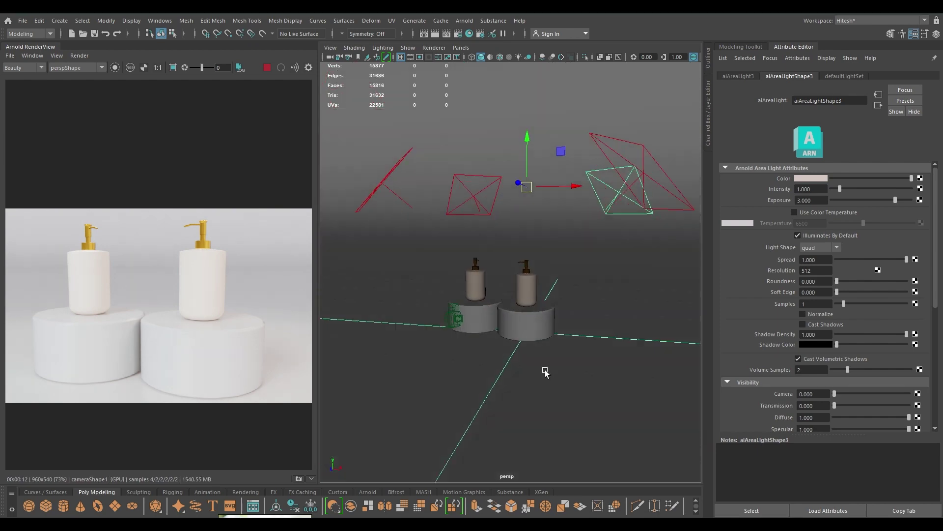
left_click_drag(546, 372, 597, 226, "alt")
left_click(410, 168)
left_click(455, 170)
left_click(591, 223, "shift")
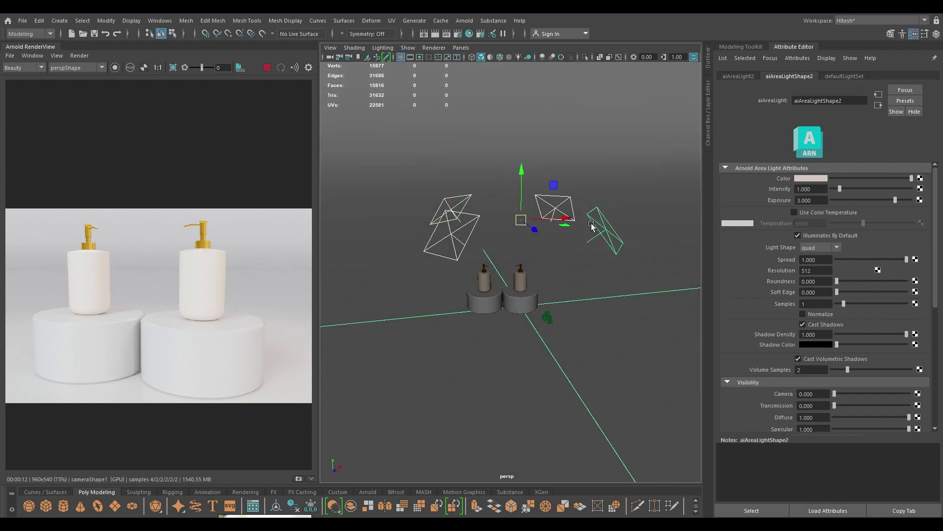
left_click_drag(522, 181, 522, 214)
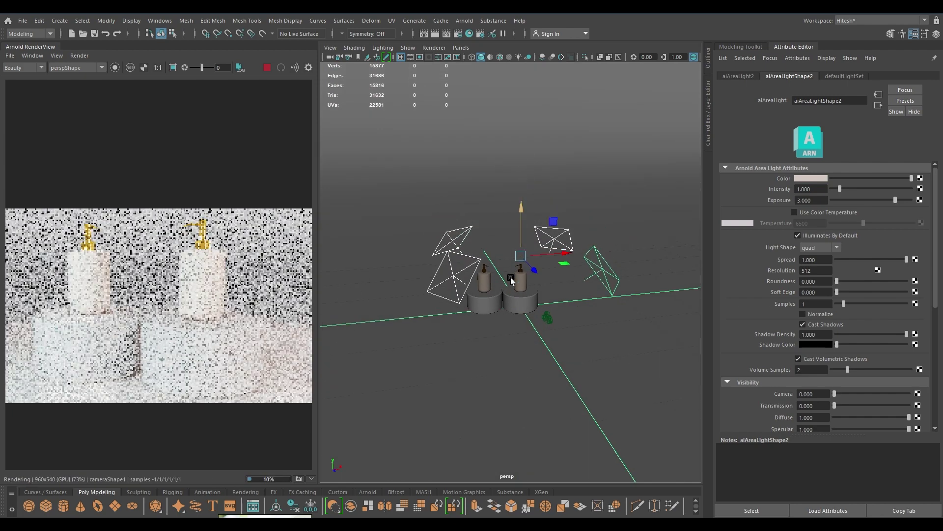
left_click_drag(512, 279, 481, 271, "alt")
left_click_drag(521, 207, 518, 195)
left_click(508, 160)
Open the front dispenser's pump material, Pump_mat, and set its metalness to 0.4
left_click_drag(495, 228, 495, 250, "alt")
scroll(496, 249, "up", 3)
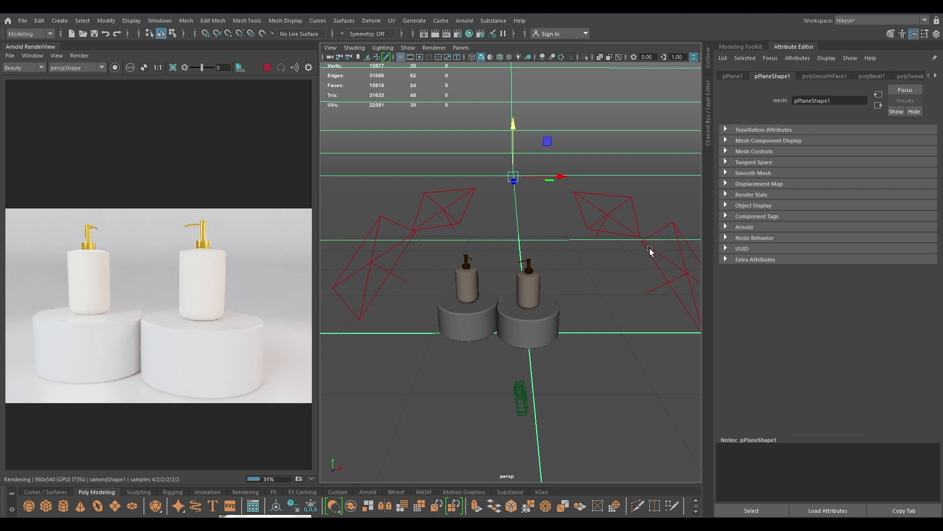
left_click(525, 270)
right_click_drag(526, 239, 531, 477)
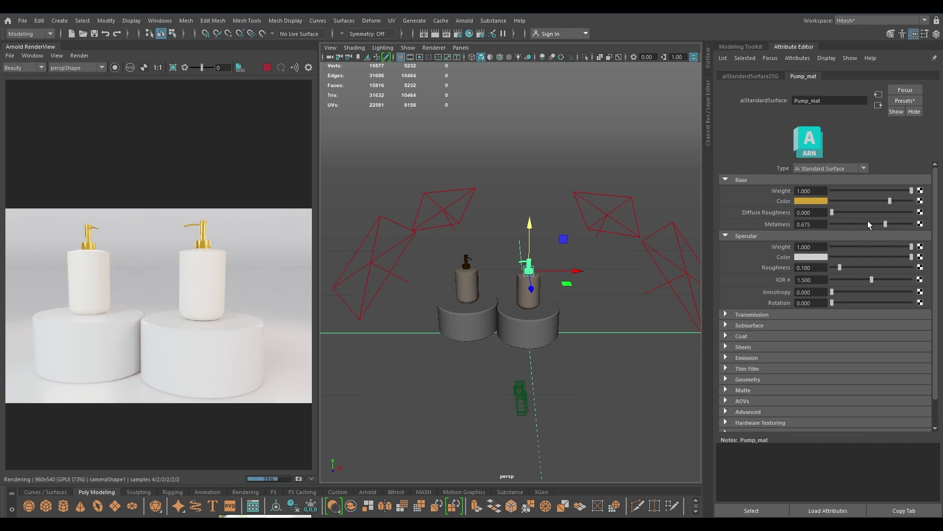
left_click(811, 224)
type("0.")
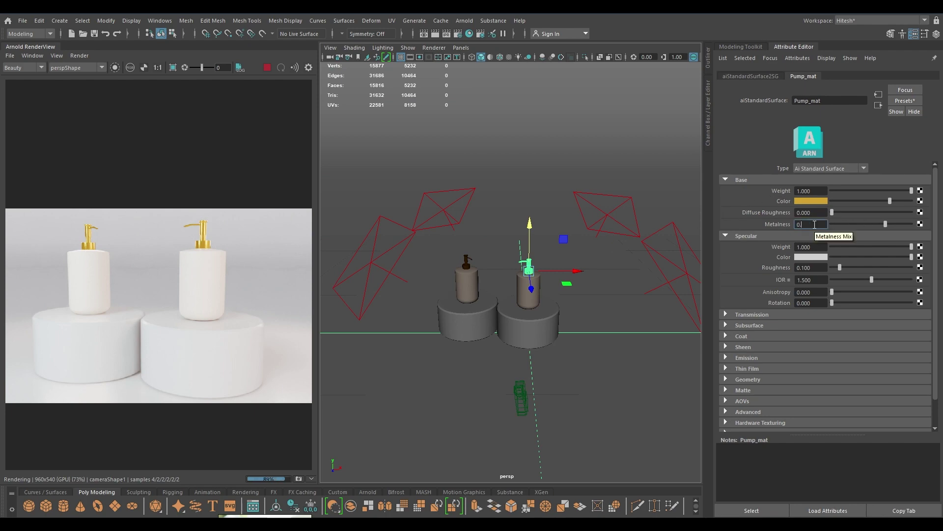
type("4")
key("Return")
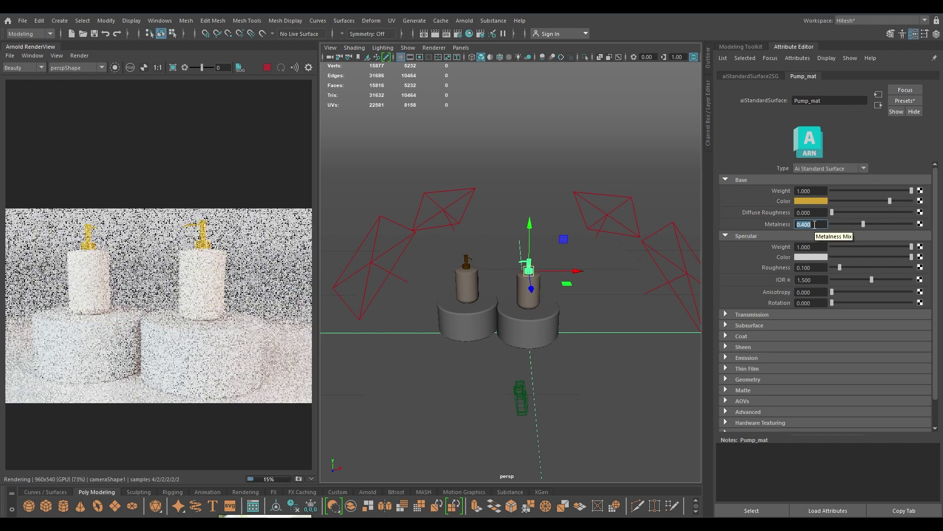
Set Pump_mat's diffuse roughness to 0.2 and darken its gold base color to a value of about 0.493
left_click(824, 267)
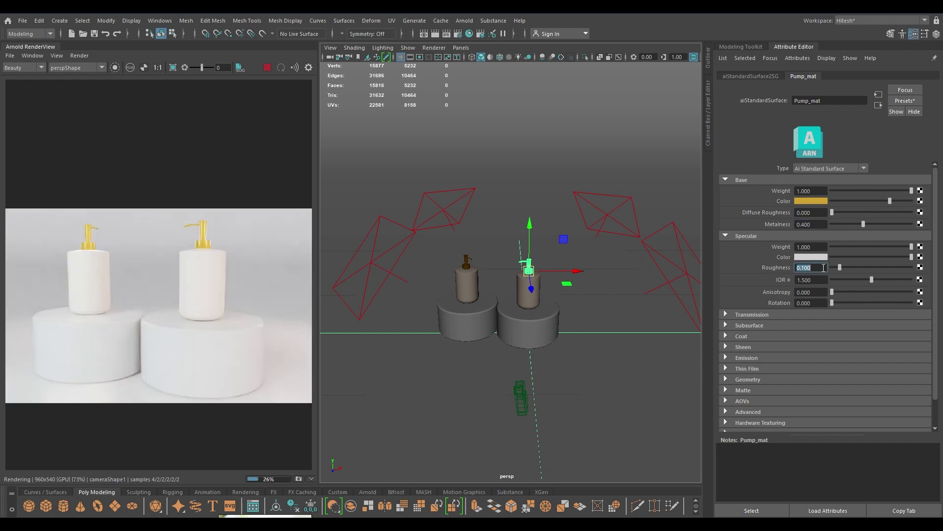
left_click(820, 213)
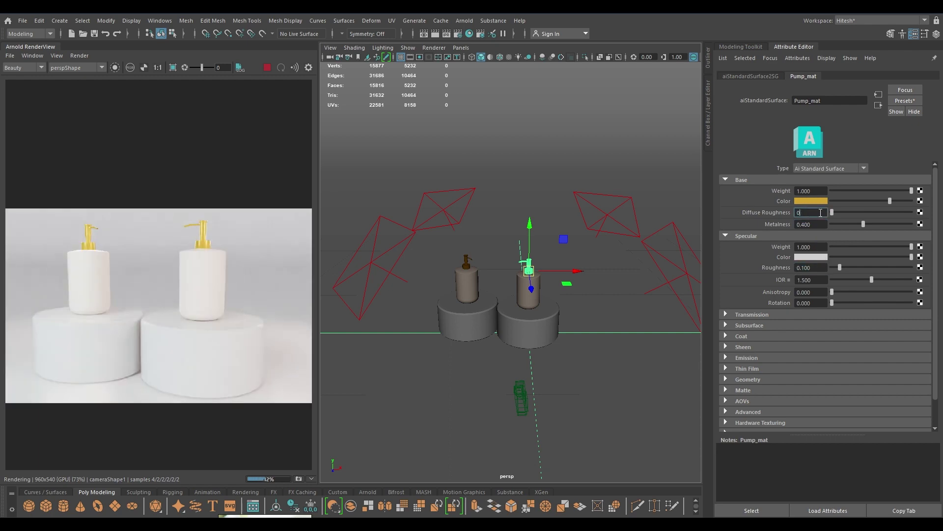
type(".2")
key("Return")
left_click(819, 200)
left_click(828, 249)
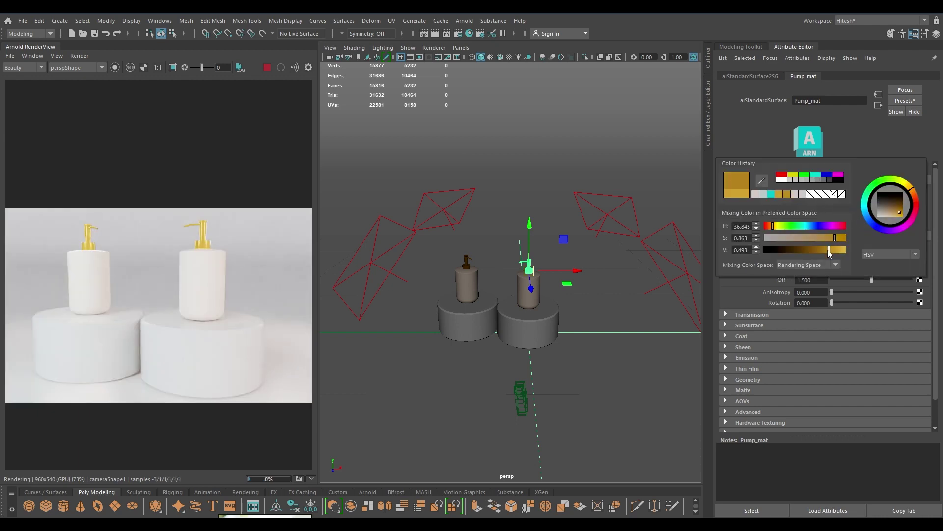
left_click(754, 138)
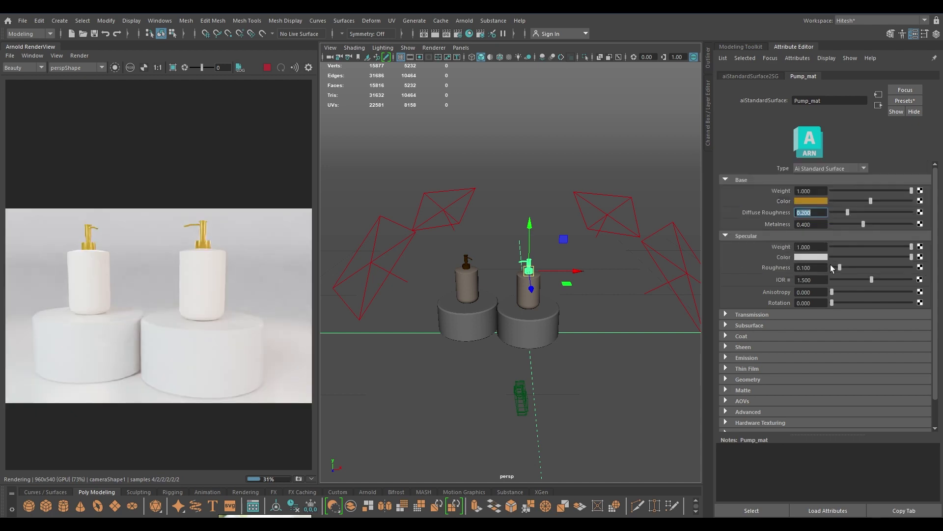
Set Pump_mat's specular roughness to 0.2 and its metalness to 0.2
left_click(819, 264)
type("0.2")
key("Return")
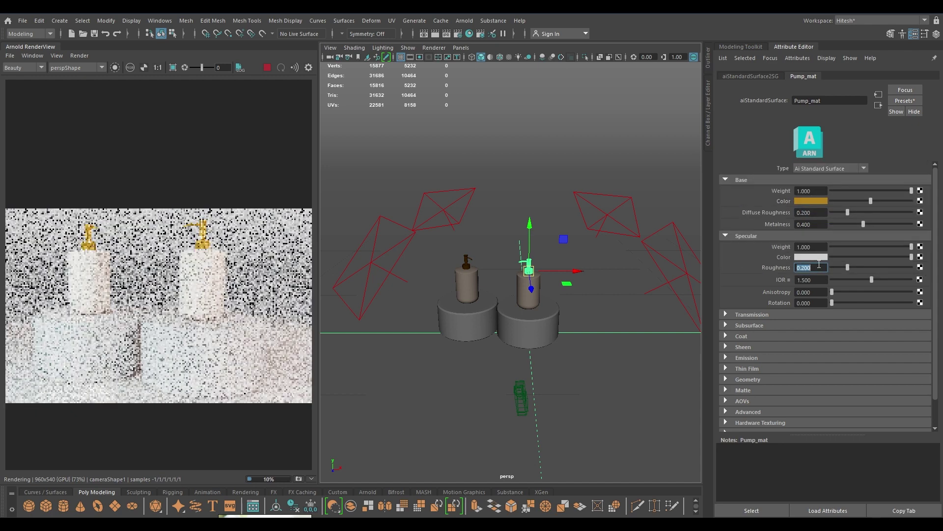
left_click(811, 222)
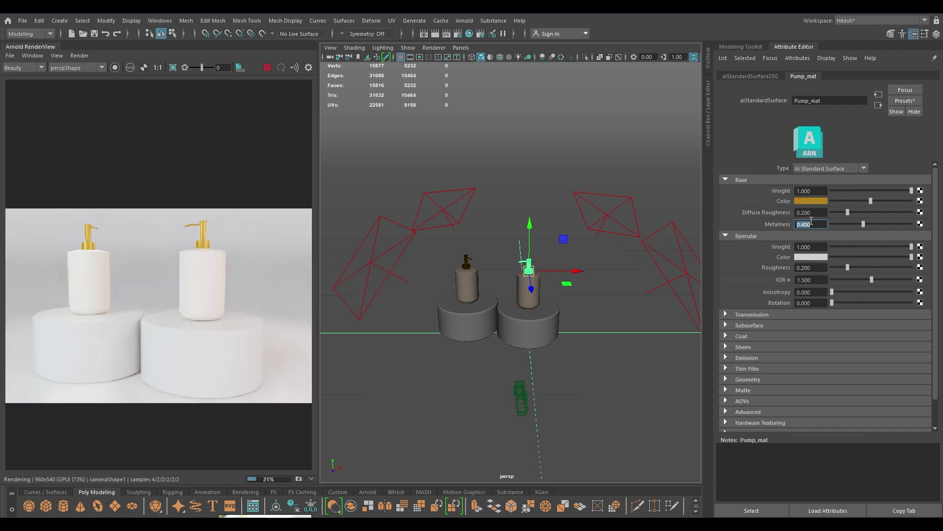
type("0.2")
key("Return")
Examine the gold pumps in the render and the placement of the area lights around the podiums
scroll(226, 234, "up", 3)
scroll(226, 234, "down", 3)
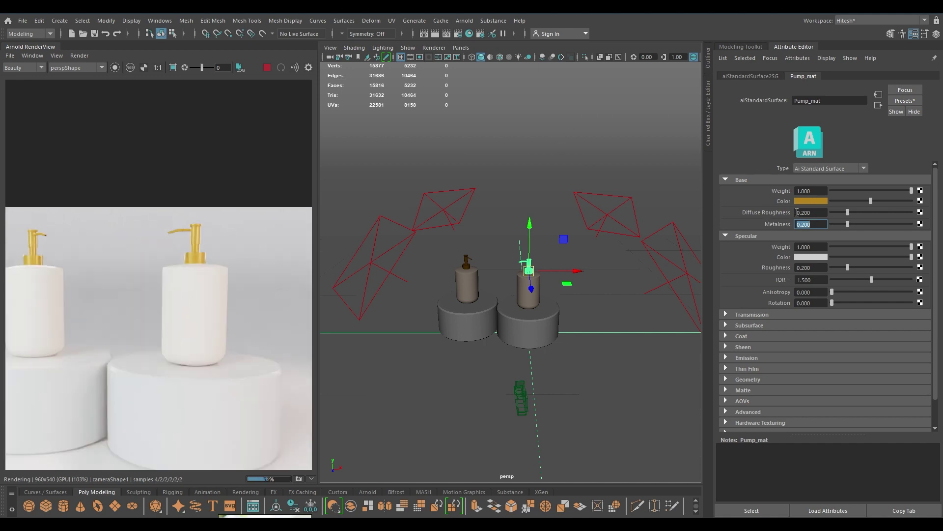
left_click(813, 222)
left_click(747, 201)
scroll(471, 277, "down", 2)
scroll(224, 343, "down", 1)
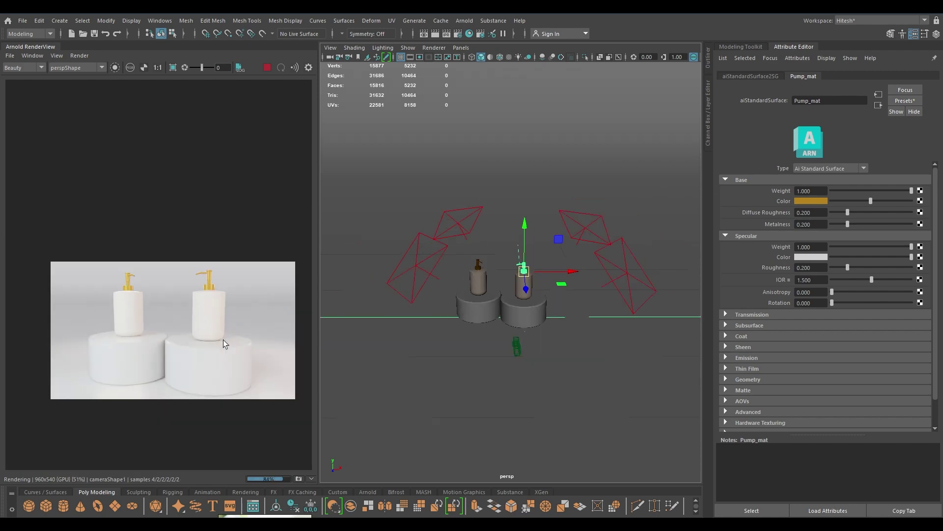
left_click_drag(561, 319, 491, 314, "alt")
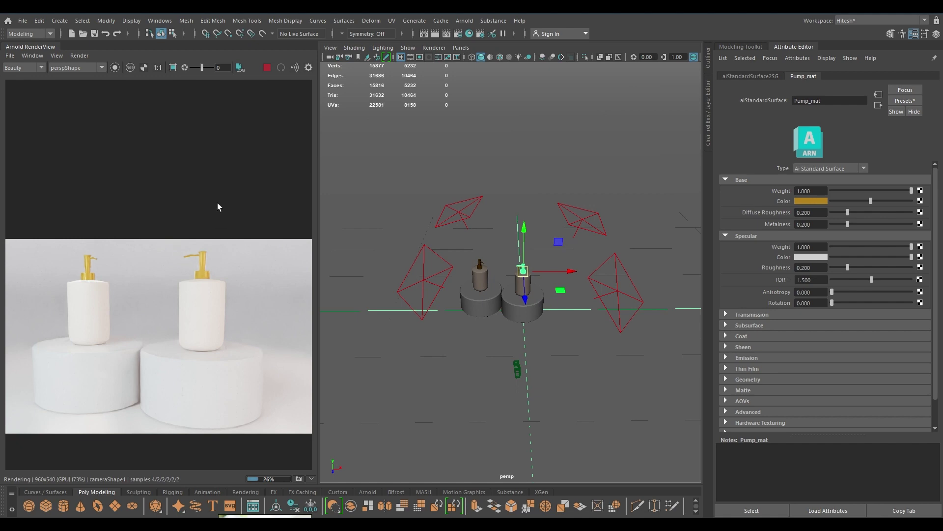
left_click_drag(427, 334, 488, 276, "alt")
left_click(614, 288)
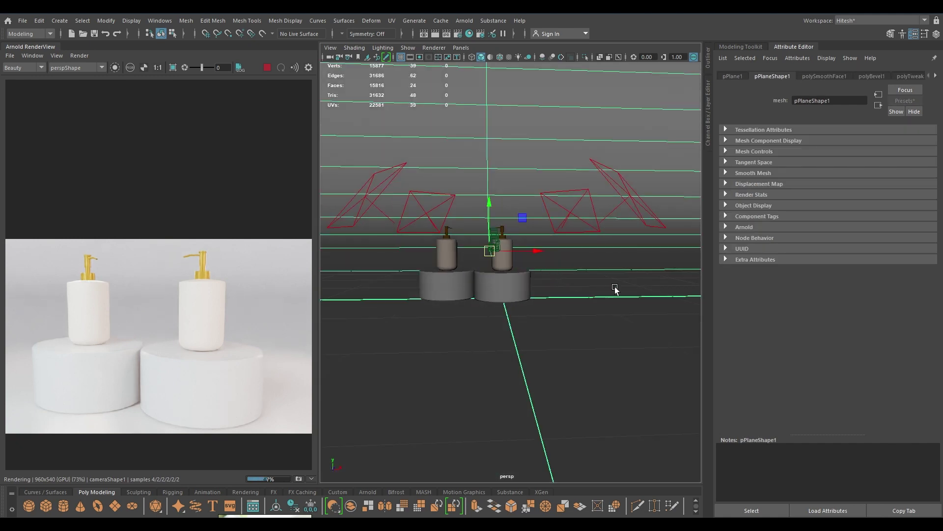
left_click_drag(507, 344, 432, 167, "alt")
Create a polygon sphere and place it near the floor beside the front podium, at the edge of the render frame
left_click(566, 354)
key("f")
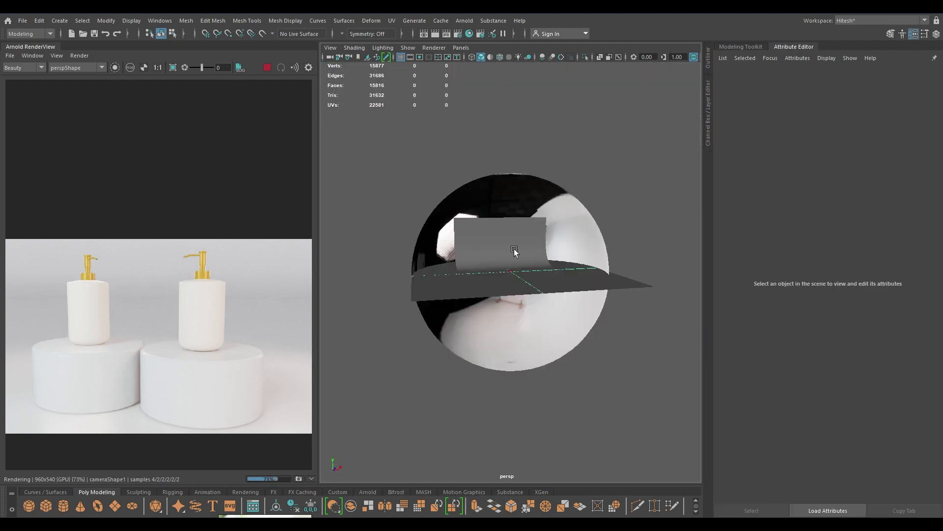
right_click(489, 230, "shift")
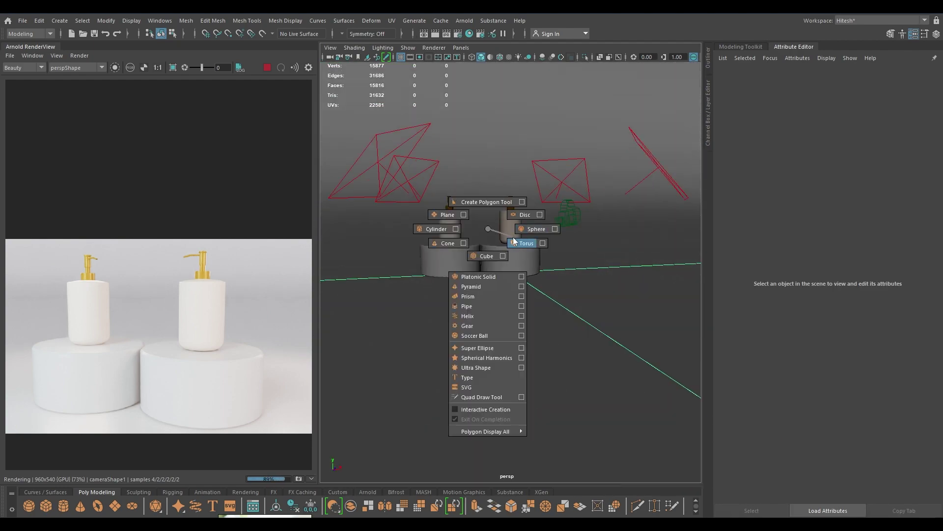
left_click(524, 227)
left_click_drag(558, 274, 608, 274)
middle_click_drag(555, 190, 555, 144)
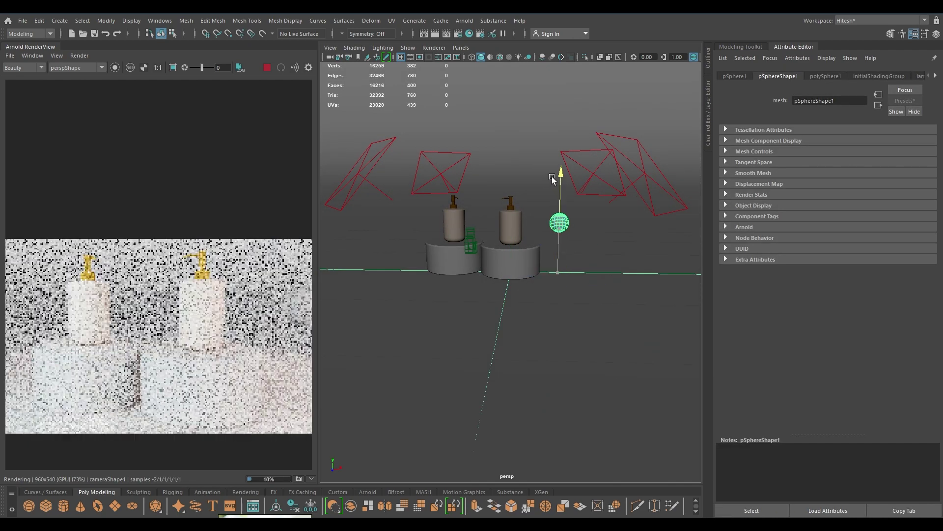
left_click_drag(610, 228, 596, 228)
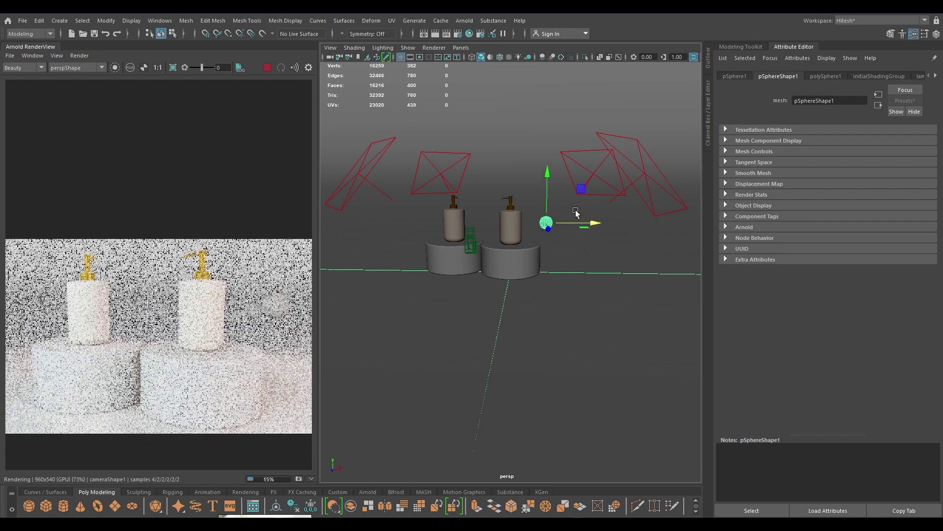
left_click_drag(596, 225, 603, 224)
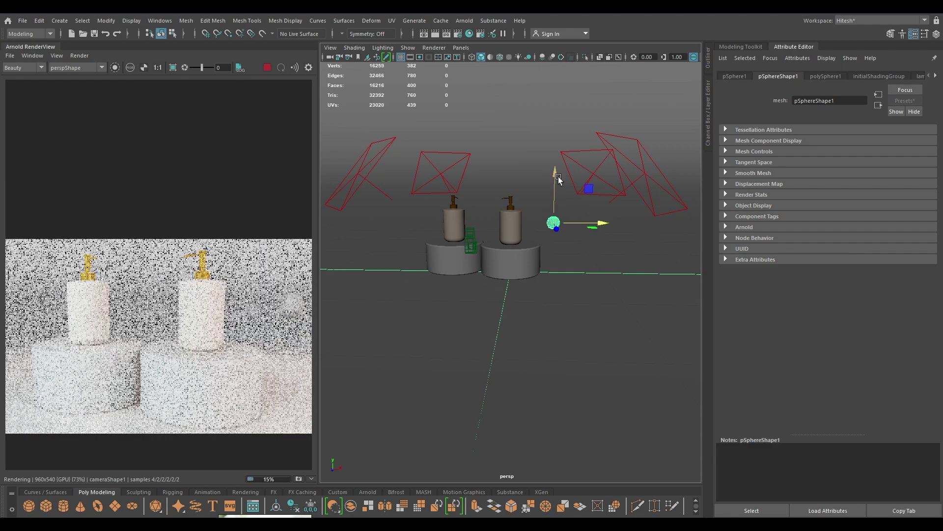
left_click_drag(562, 185, 565, 219)
left_click_drag(598, 263, 601, 265)
Duplicate the sphere twice with equal upward spacing to form a vertical column of three spheres
key("ctrl+d")
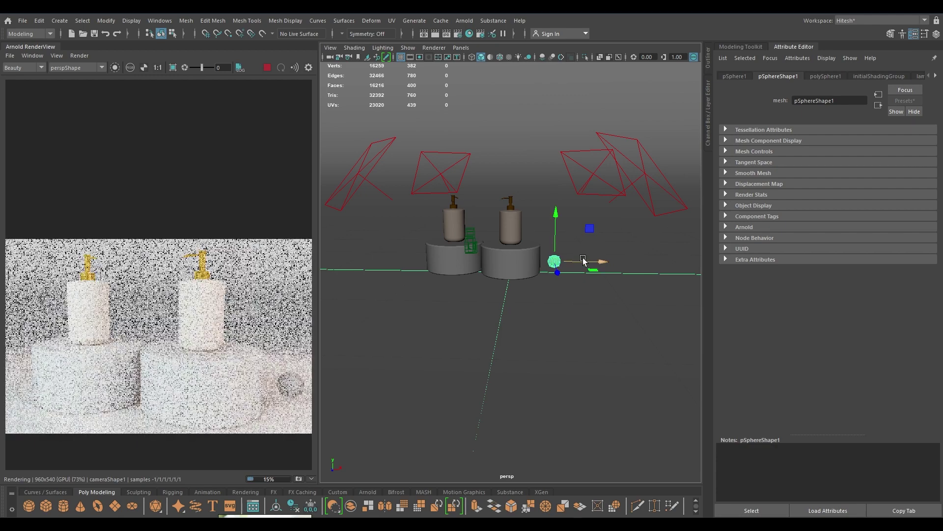
left_click_drag(556, 213, 559, 193)
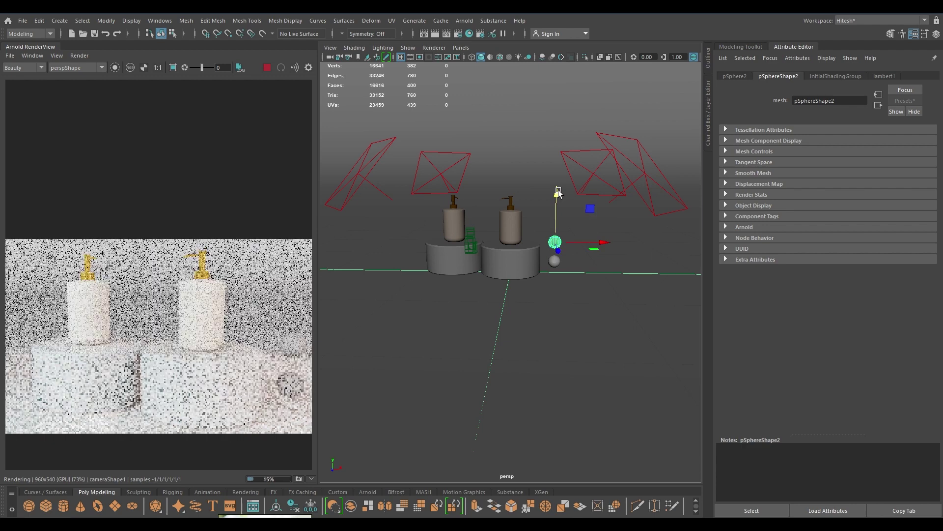
key("shift+d")
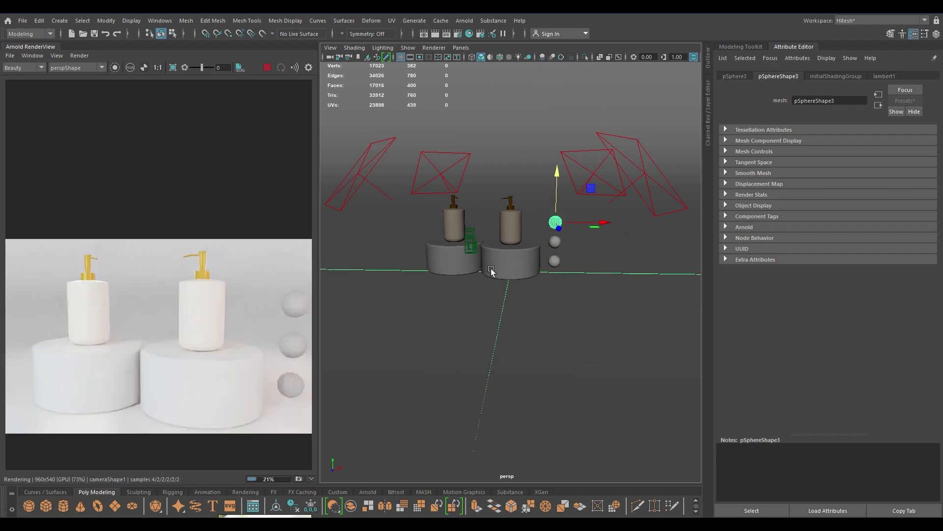
Assign the existing Pump_mat material to the lowest sphere in the column
left_click(550, 262)
right_click(551, 260)
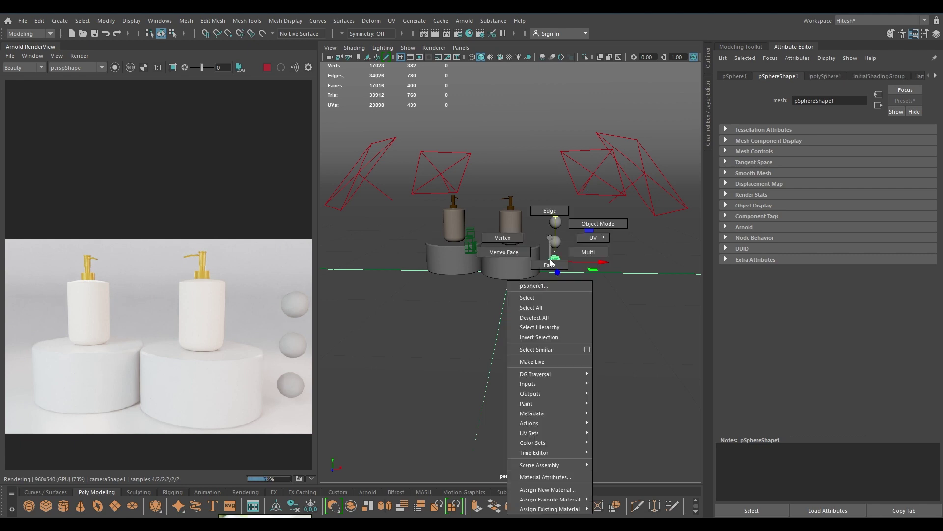
mouse_move(565, 509)
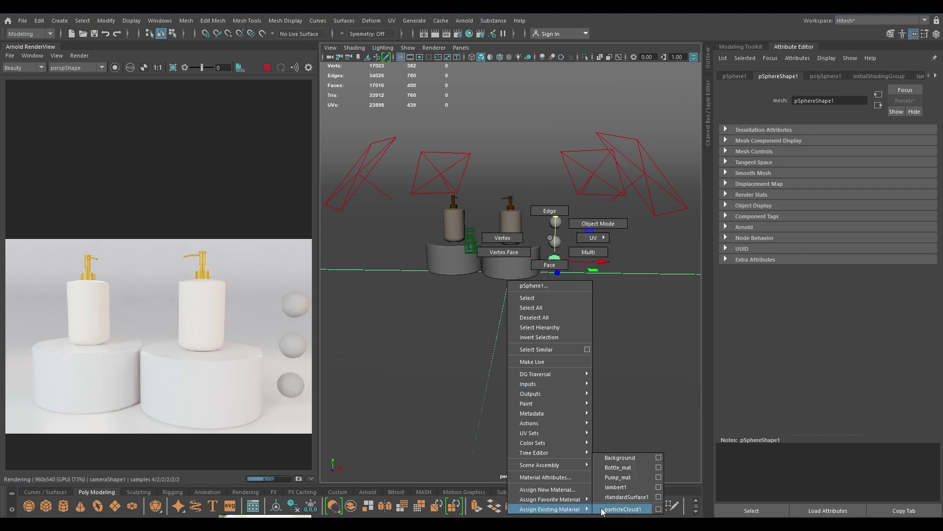
left_click(618, 477)
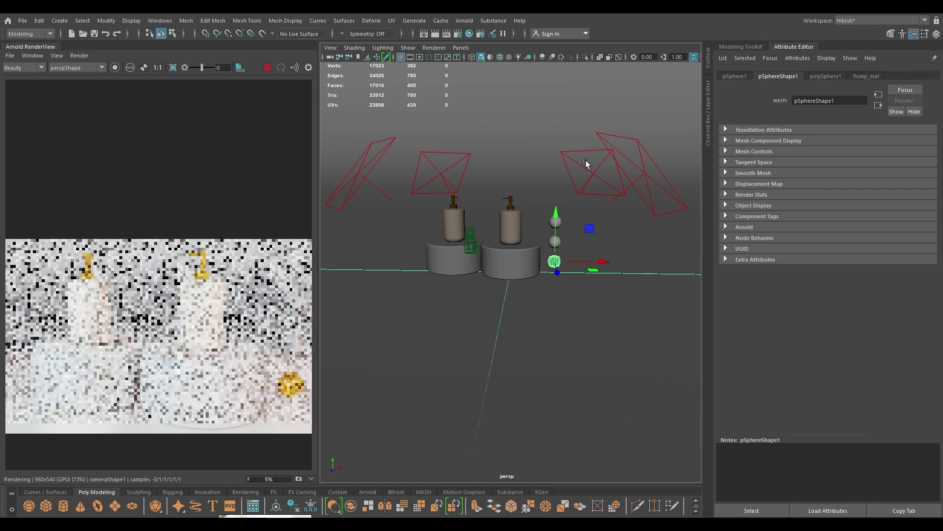
Assign the existing Bottle_mat material to the middle sphere in the column
left_click(555, 241)
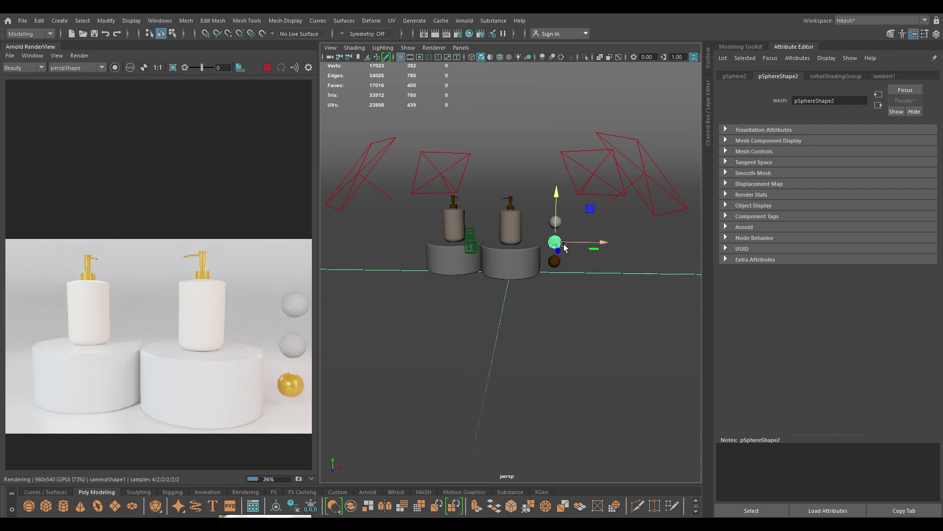
right_click(556, 240)
mouse_move(564, 509)
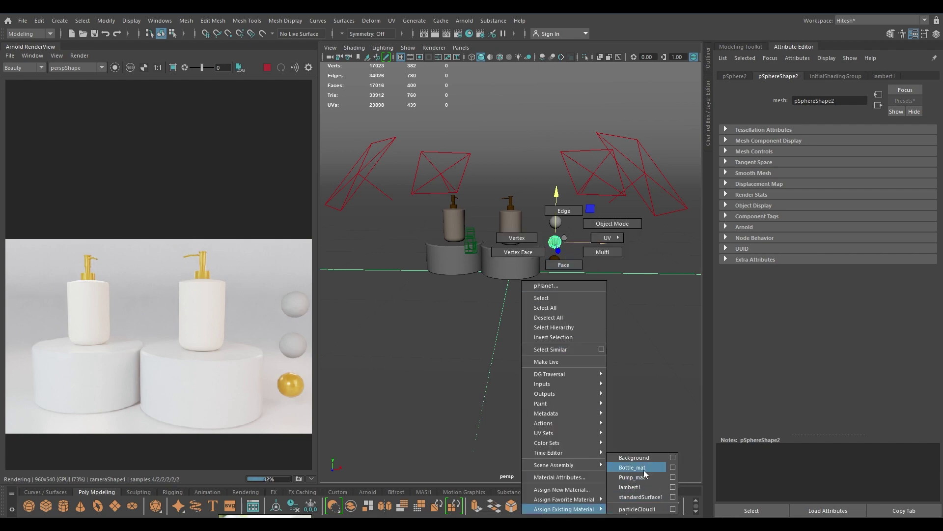
left_click(633, 467)
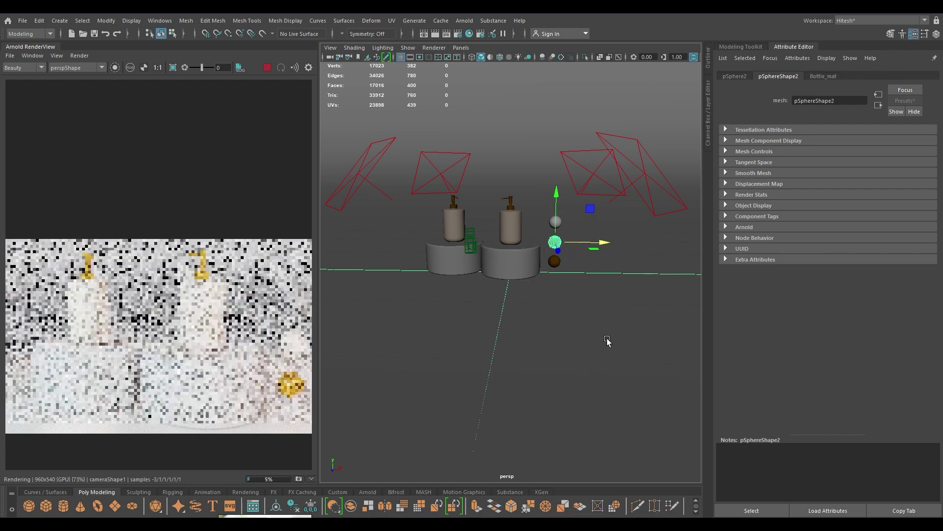
Assign the existing Background material to the top sphere in the column
left_click(553, 222)
right_click(555, 223)
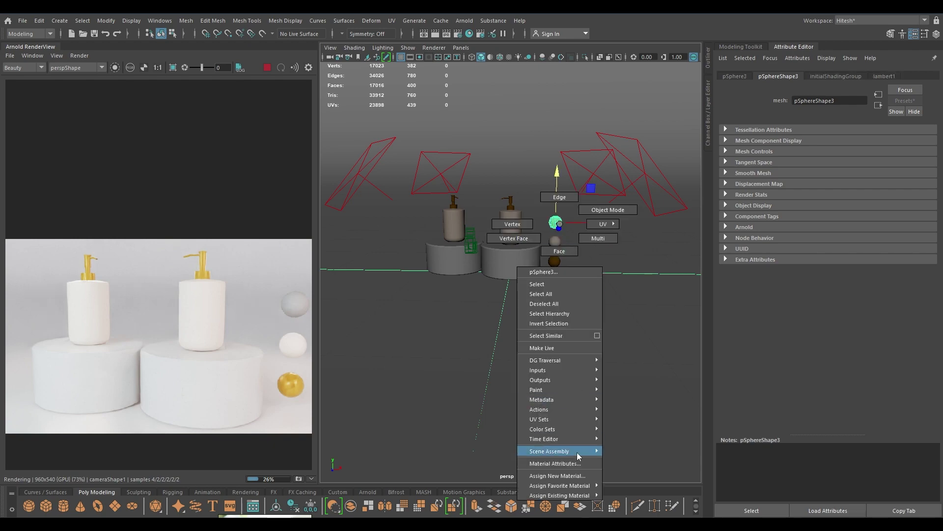
mouse_move(570, 496)
left_click(650, 458)
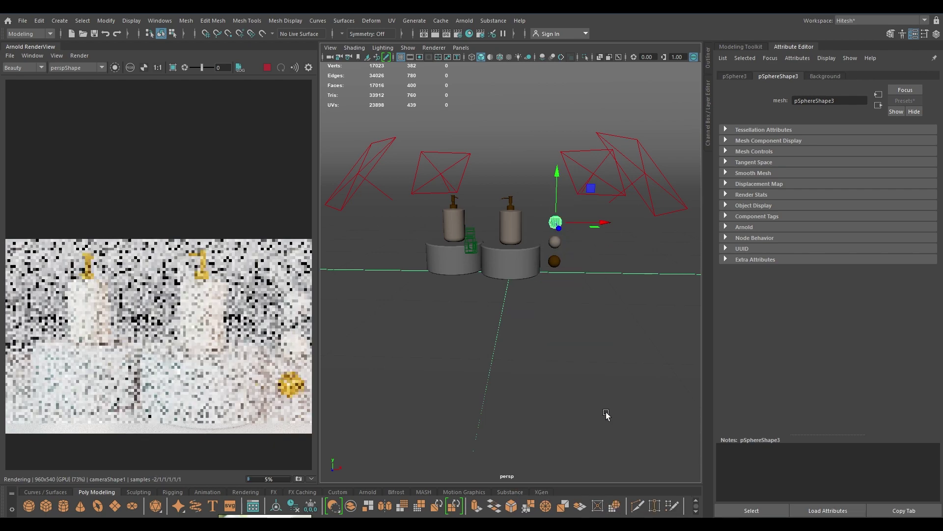
Look through camera1 and widen its framing to include both dispensers on their podiums and the sphere column
scroll(219, 300, "down", 1)
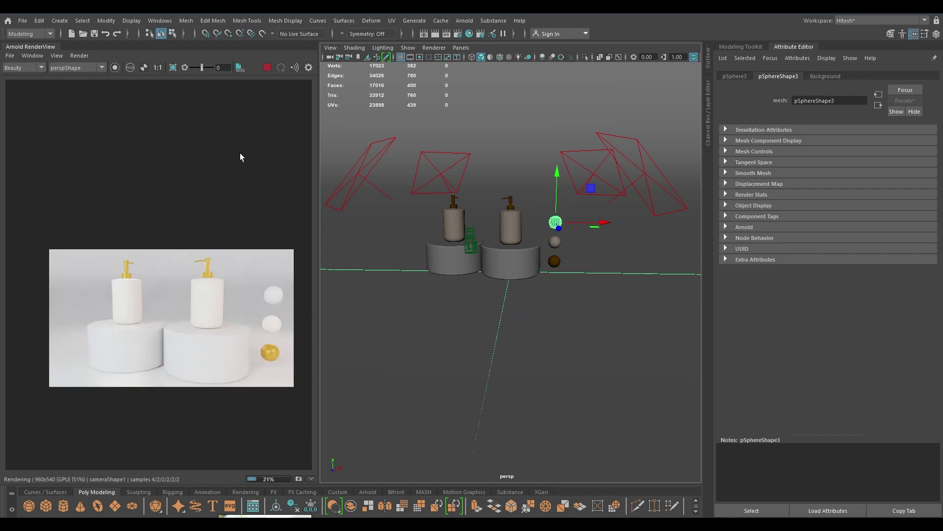
left_click(460, 48)
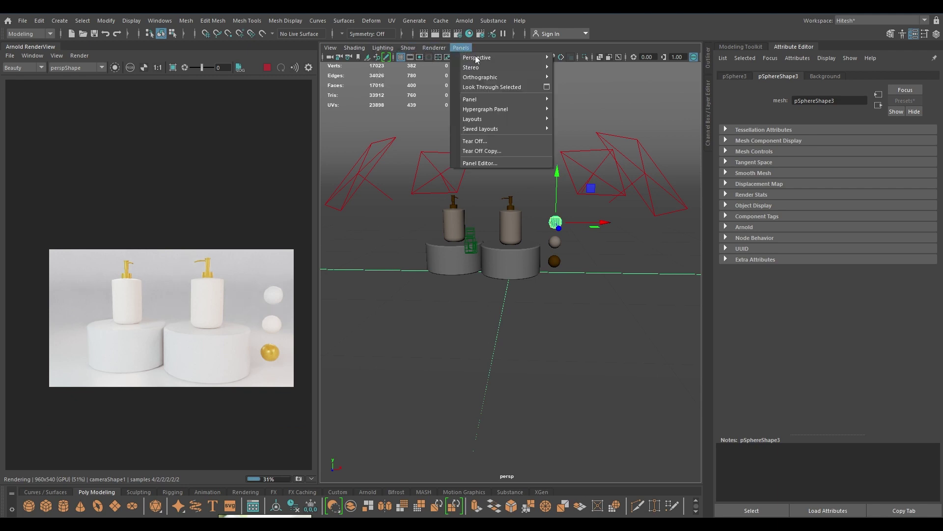
mouse_move(527, 58)
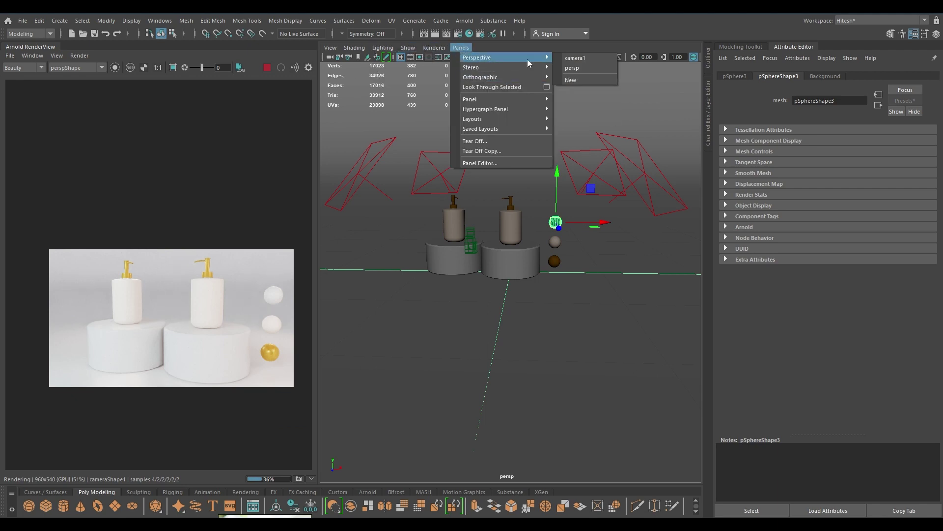
left_click(584, 58)
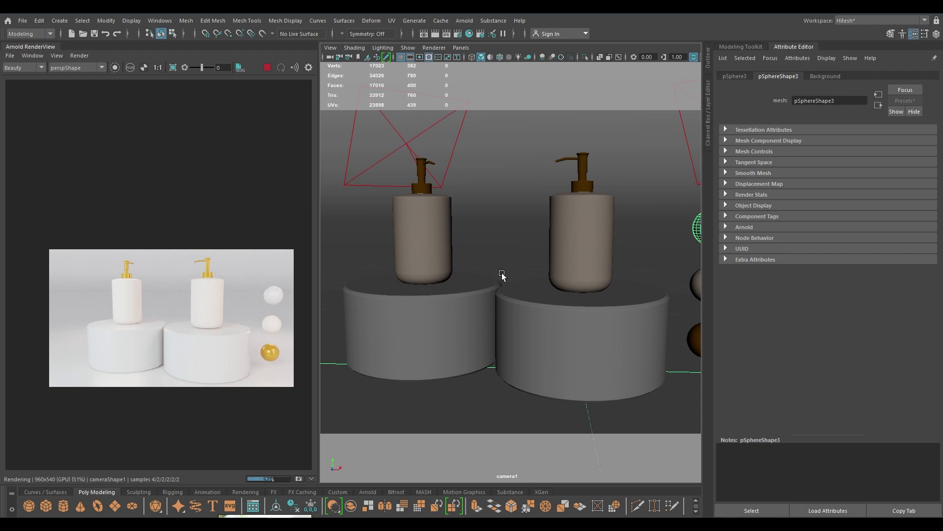
scroll(499, 255, "down", 3)
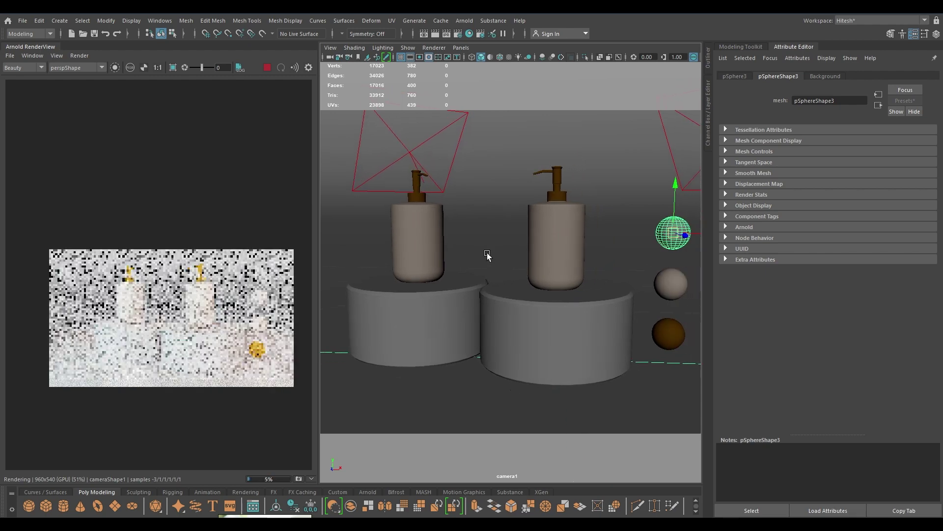
left_click_drag(481, 274, 493, 258, "alt")
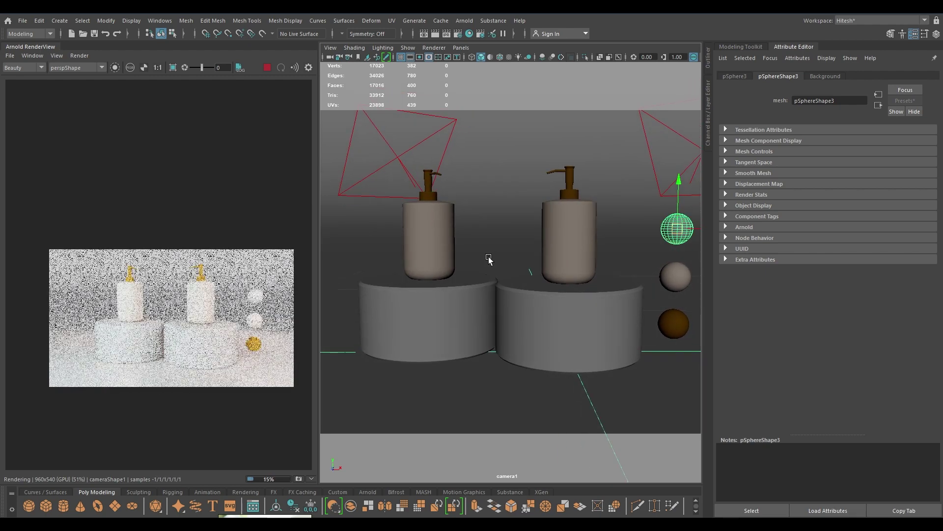
middle_click_drag(499, 258, 498, 261, "alt")
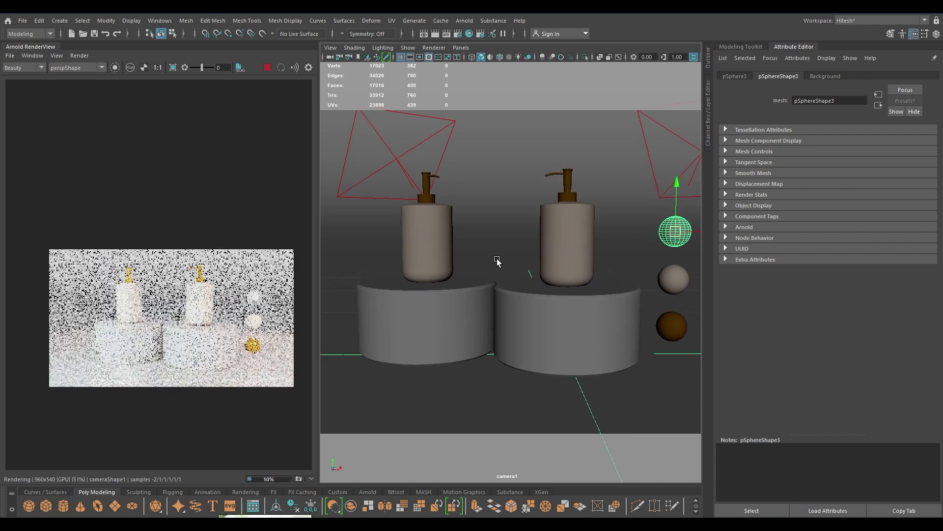
left_click_drag(503, 263, 522, 274, "alt")
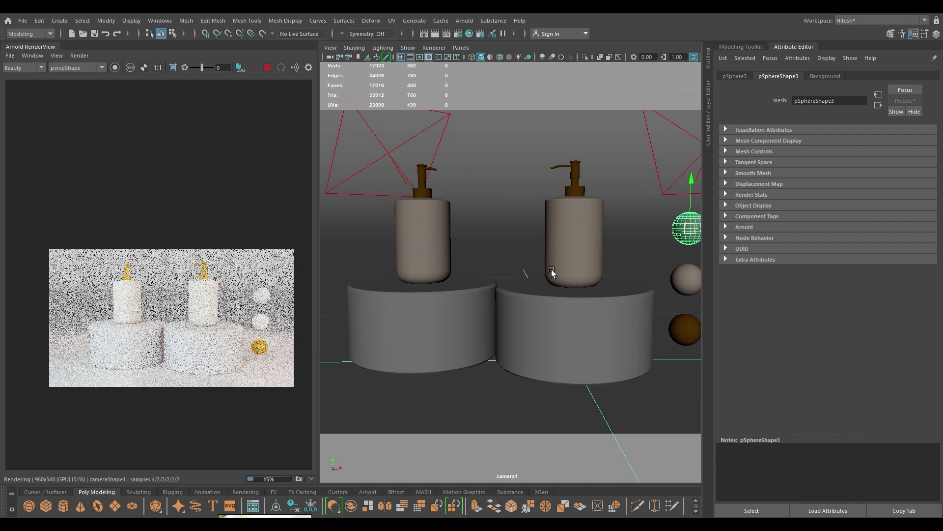
Show the 960 x 540 resolution gate for camera1, fine-tune the framing and lock the camera
left_click(419, 57)
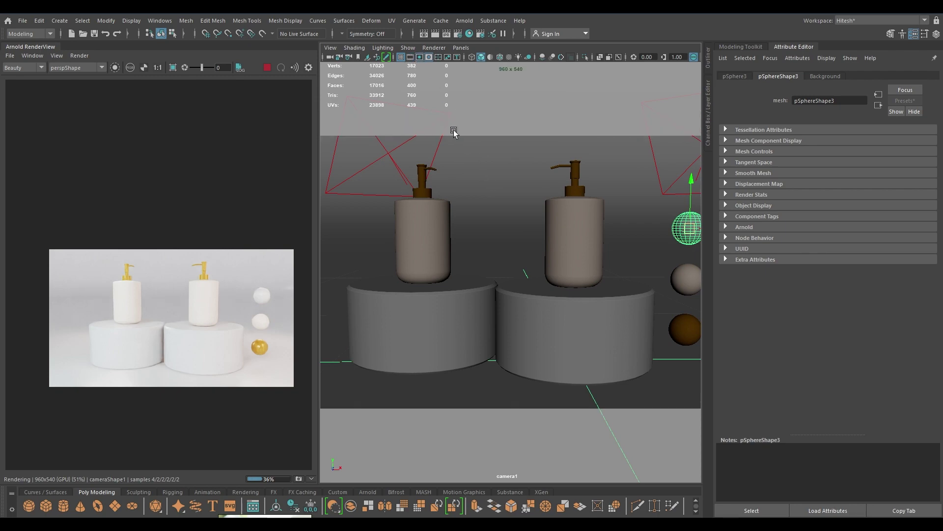
left_click_drag(518, 227, 520, 229, "alt")
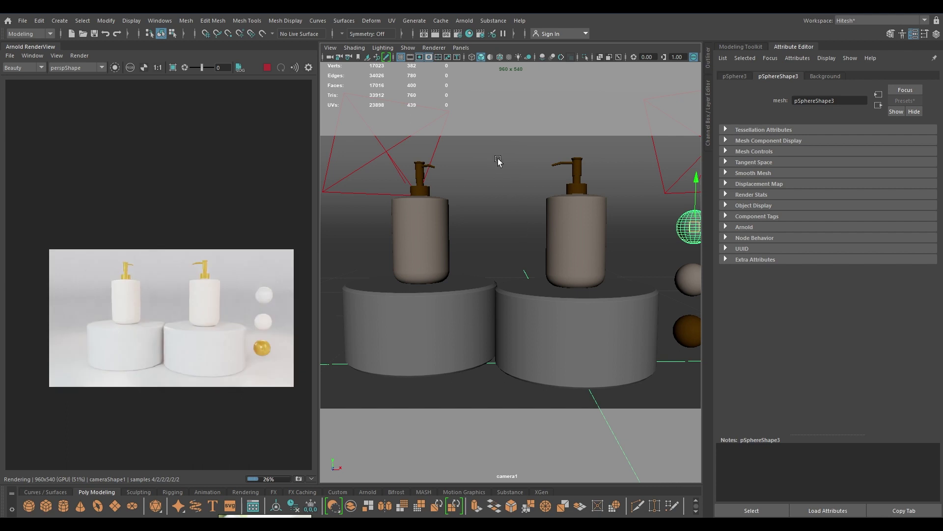
left_click(340, 58)
Return to the persp view and shift all three spheres together slightly along X, away from the podiums
key("space")
left_click_drag(483, 246, 483, 219)
right_click_drag(560, 303, 591, 358, "alt")
left_click_drag(592, 358, 559, 300, "alt")
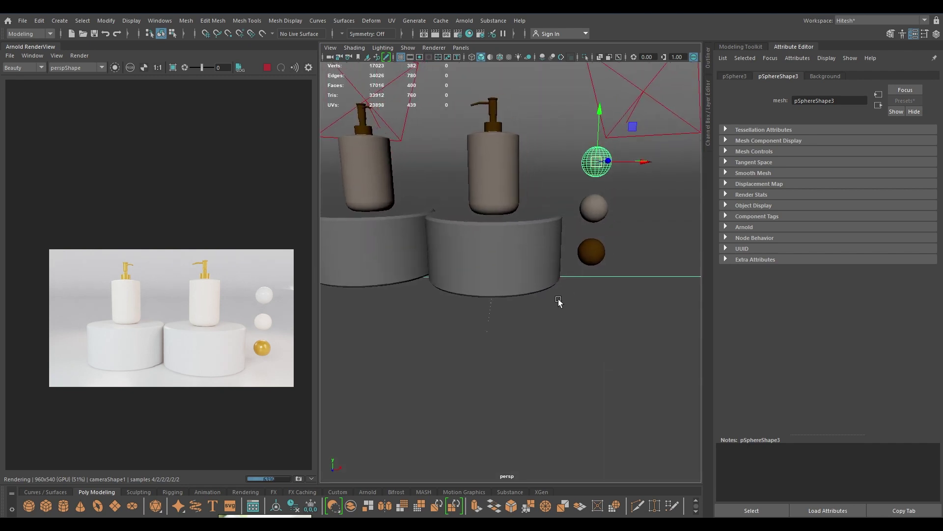
left_click(591, 252, "shift")
left_click(581, 211, "shift")
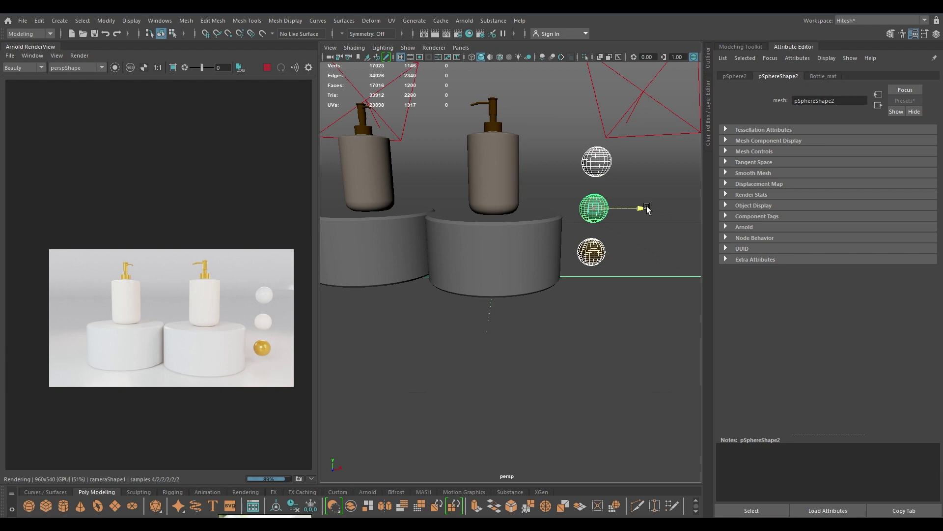
left_click_drag(646, 209, 651, 209)
Open the Bottle_mat material attributes from the bottle on the front podium
scroll(625, 338, "down", 2)
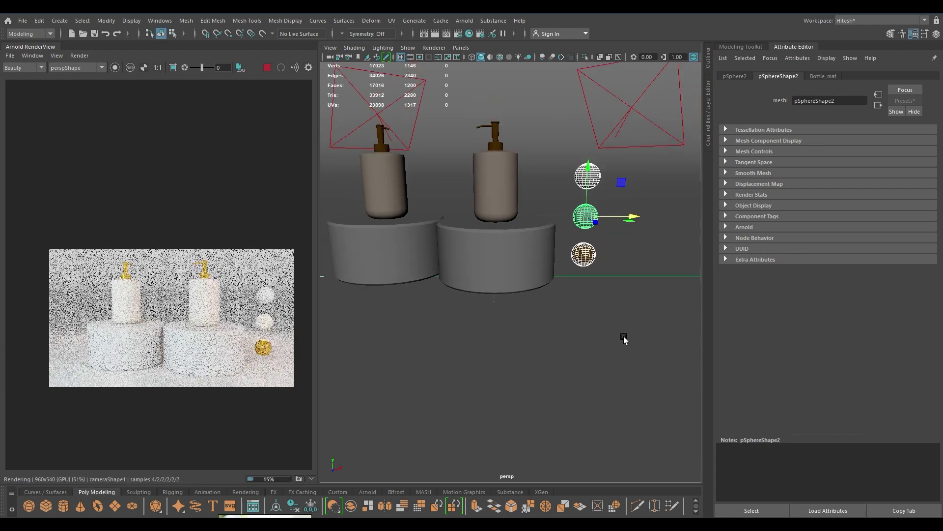
scroll(624, 339, "down", 6)
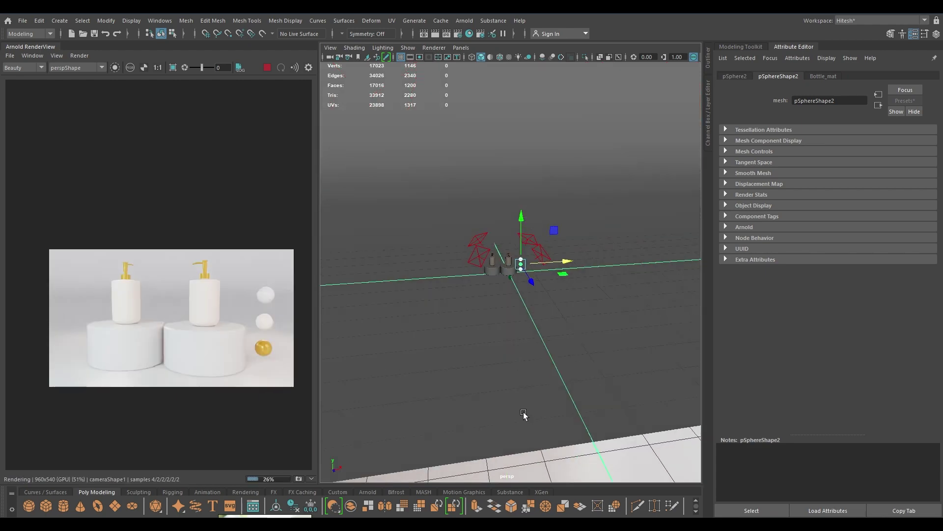
scroll(524, 415, "up", 8)
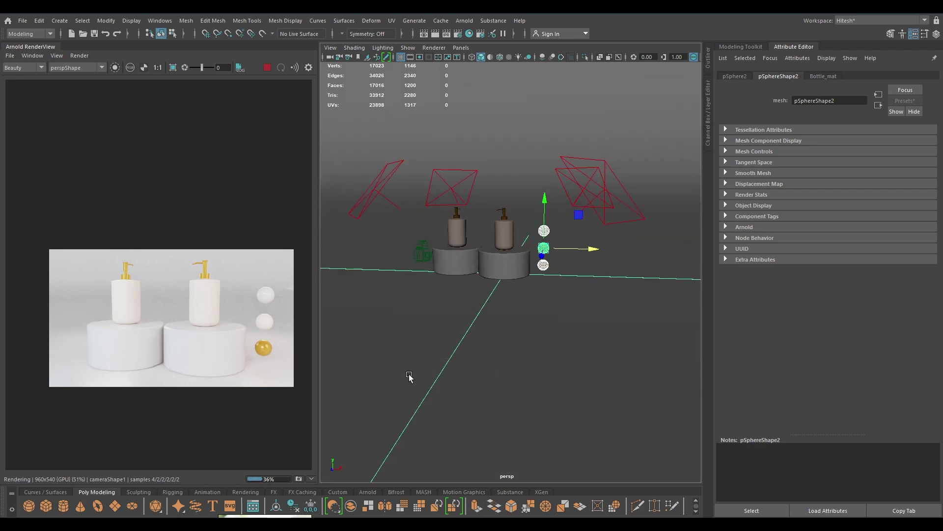
scroll(550, 231, "up", 4)
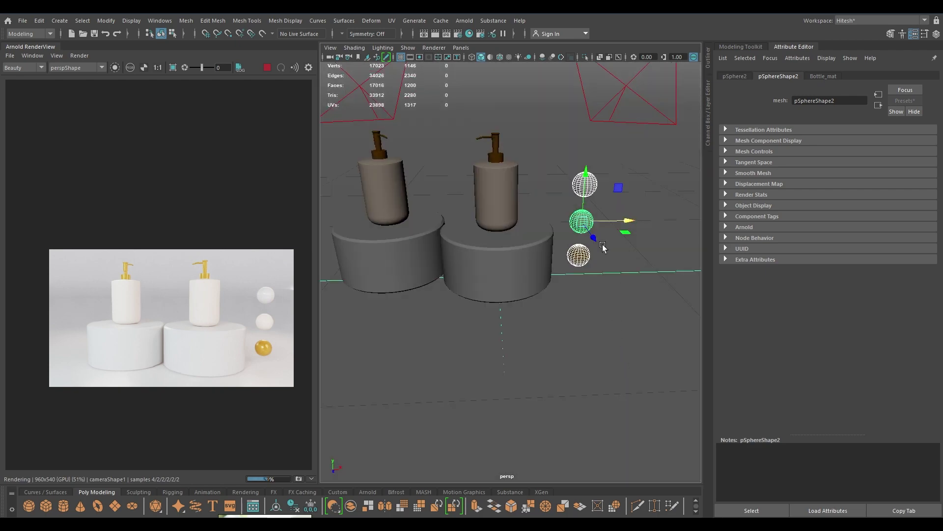
right_click_drag(421, 312, 468, 323, "alt")
middle_click_drag(467, 323, 520, 421, "alt")
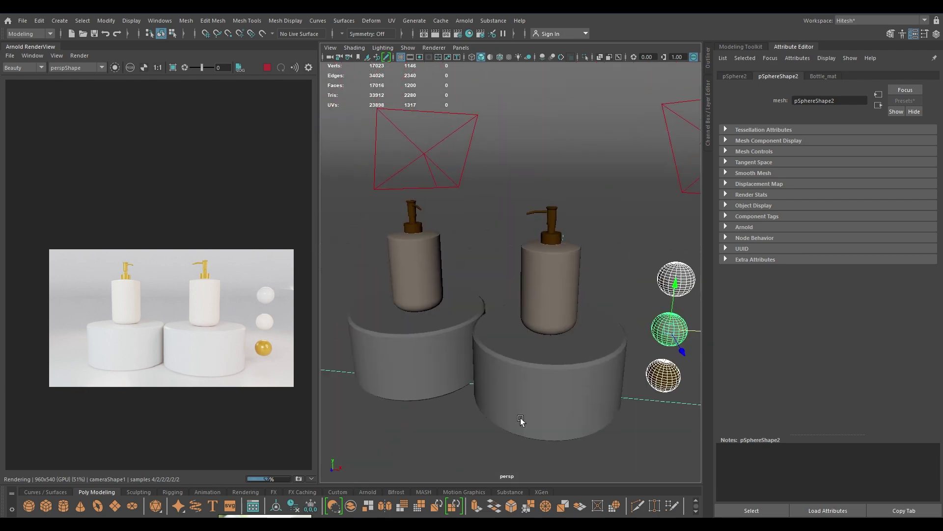
right_click_drag(520, 421, 508, 309, "alt")
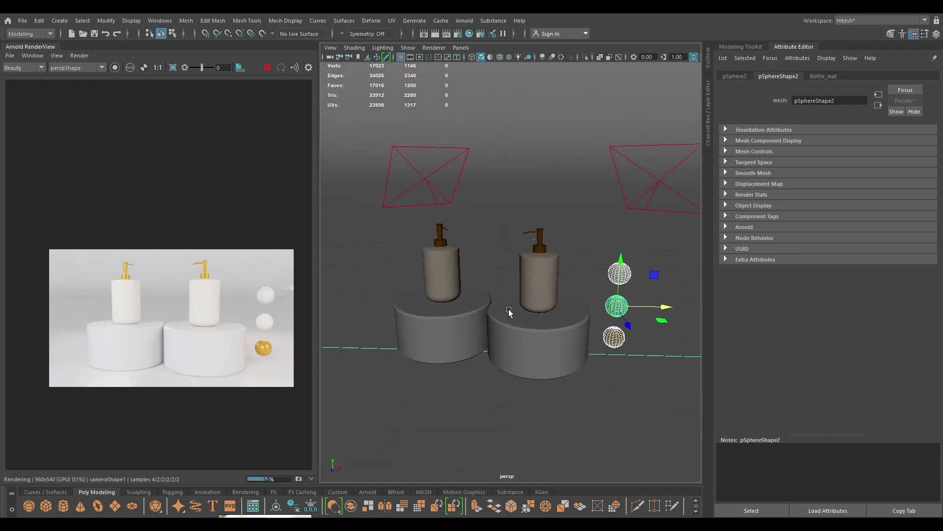
left_click(538, 270)
right_click(539, 274)
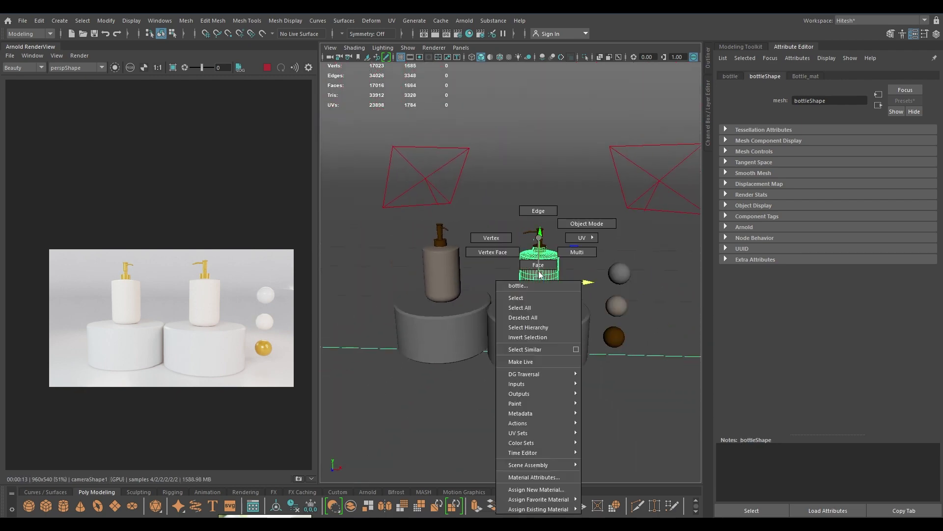
left_click(544, 480)
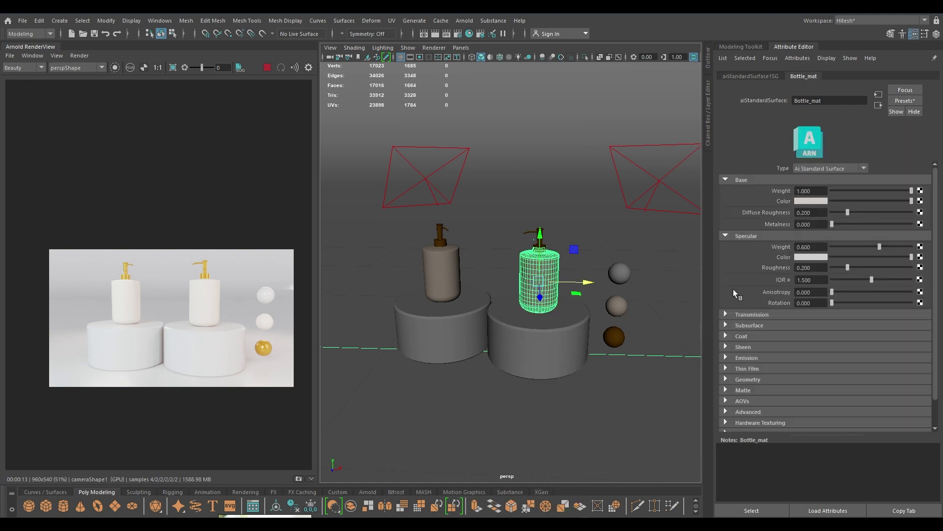
Try a deep crimson base color on Bottle_mat, followed by a dark blue with hue 229.17
left_click(805, 200)
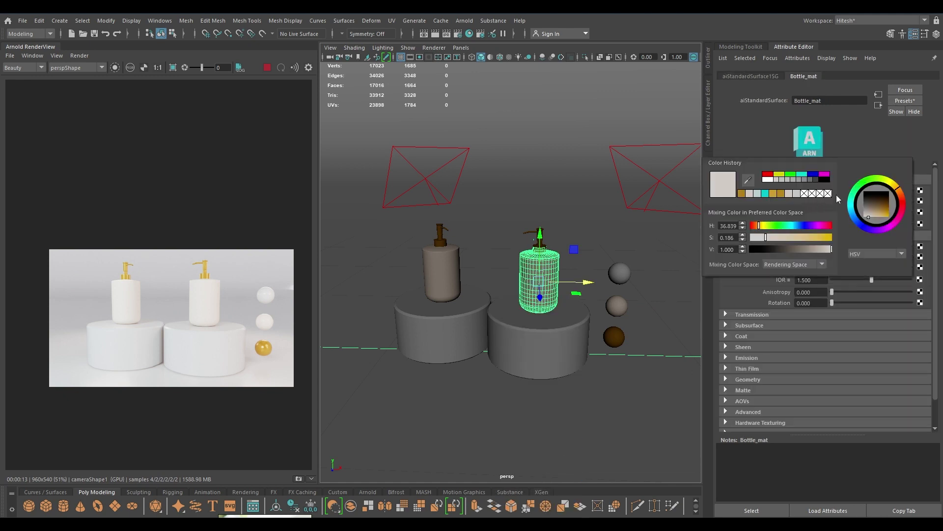
left_click_drag(899, 193, 884, 205)
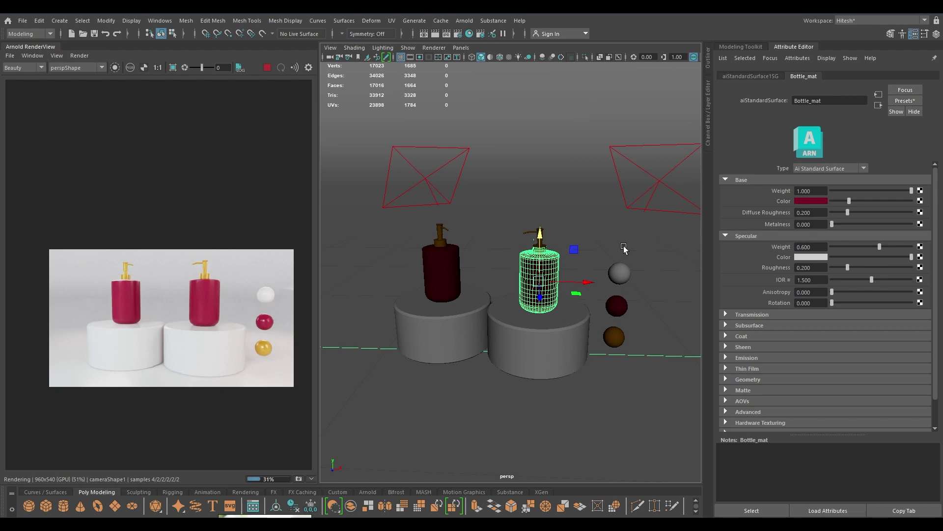
left_click(807, 199)
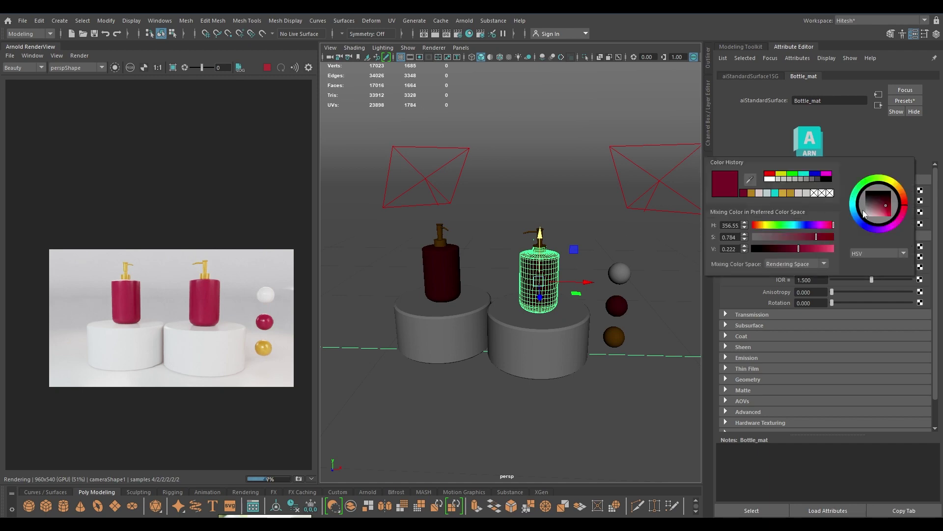
left_click(863, 222)
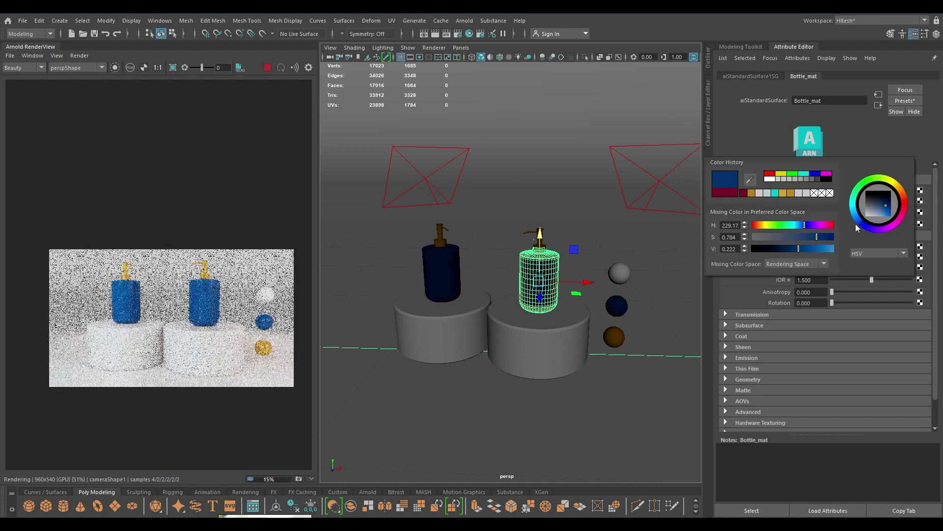
Try a neutral grey base color on Bottle_mat with hue 38.182, saturation 0 and value 0.504
left_click_drag(880, 205, 847, 211)
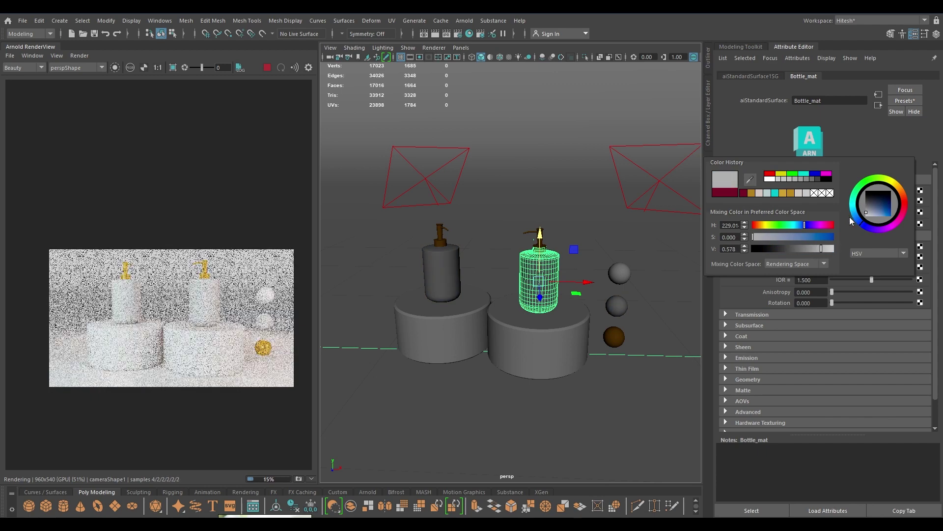
left_click(902, 192)
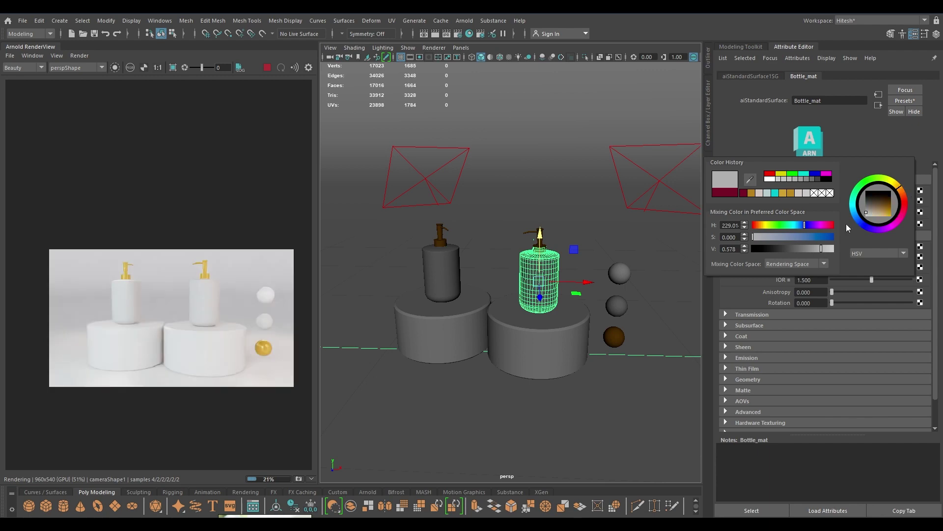
left_click_drag(872, 211, 842, 211)
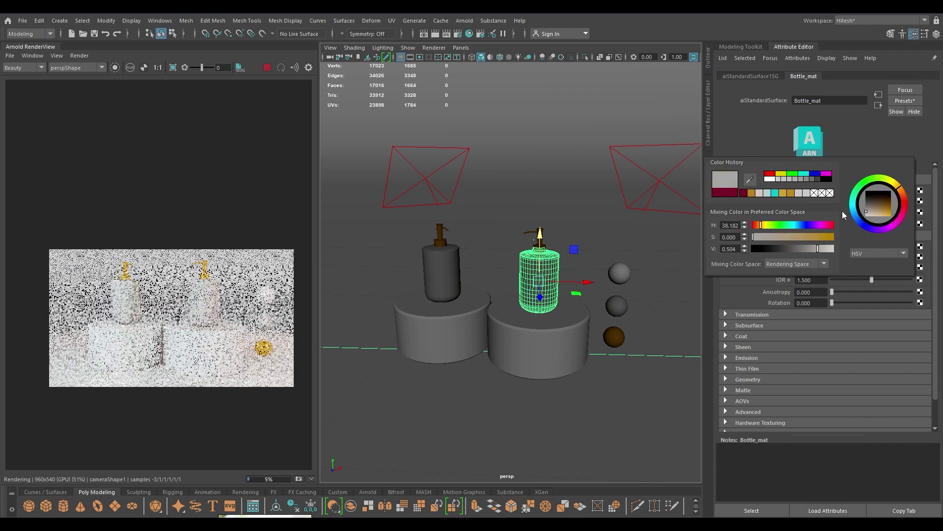
Set the Bottle_mat base color to a pale beige with hue 32.004, saturation 0.327 and value 1.000
left_click(825, 202)
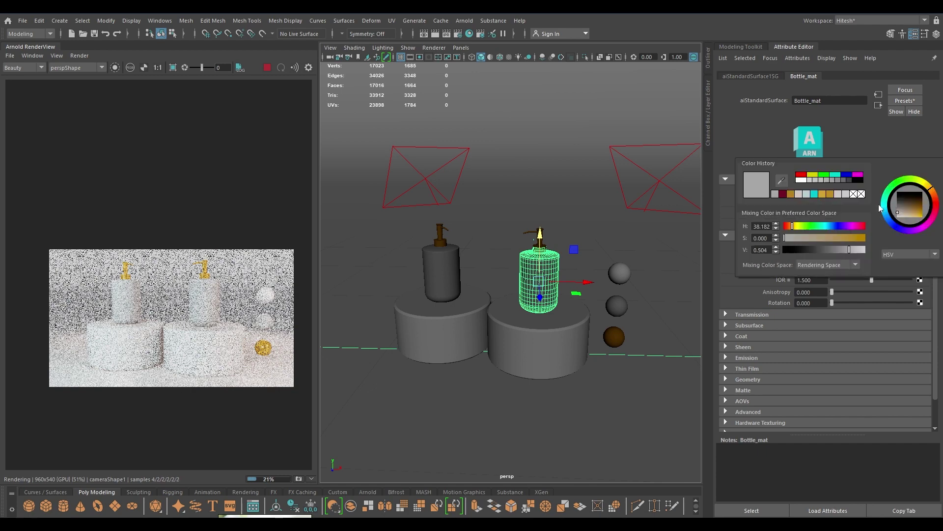
left_click_drag(913, 205, 923, 218)
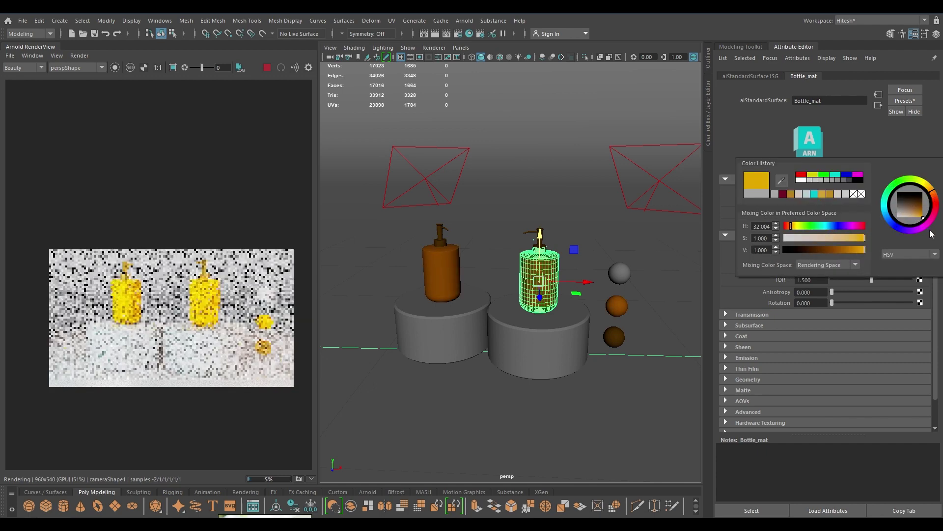
left_click(810, 238)
left_click_drag(804, 241, 798, 241)
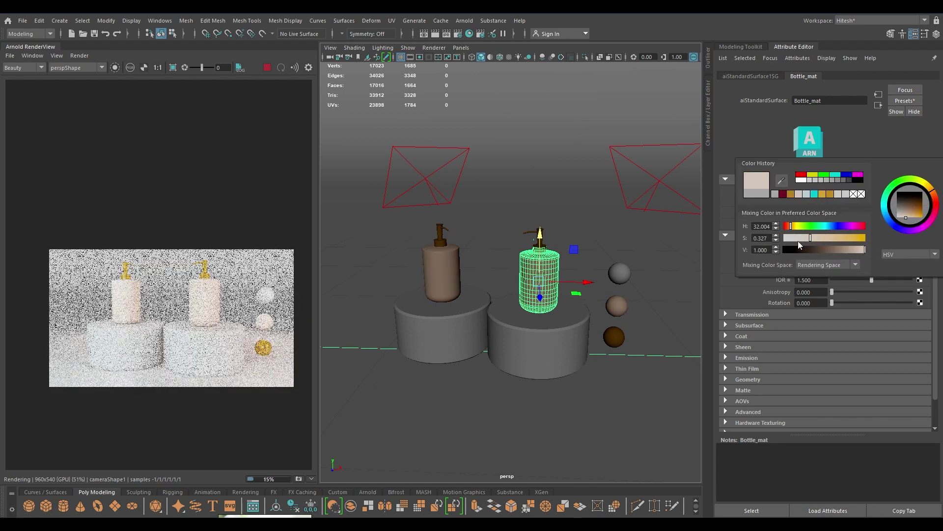
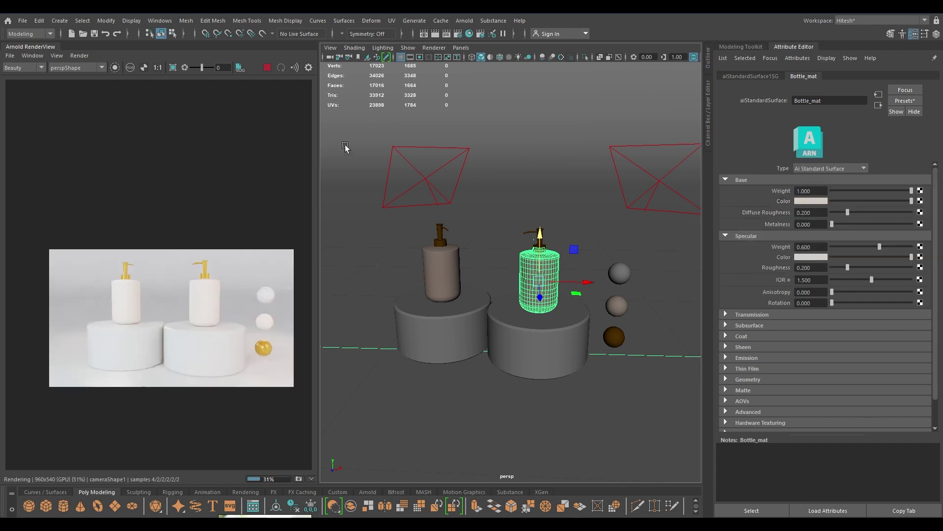
key("Escape")
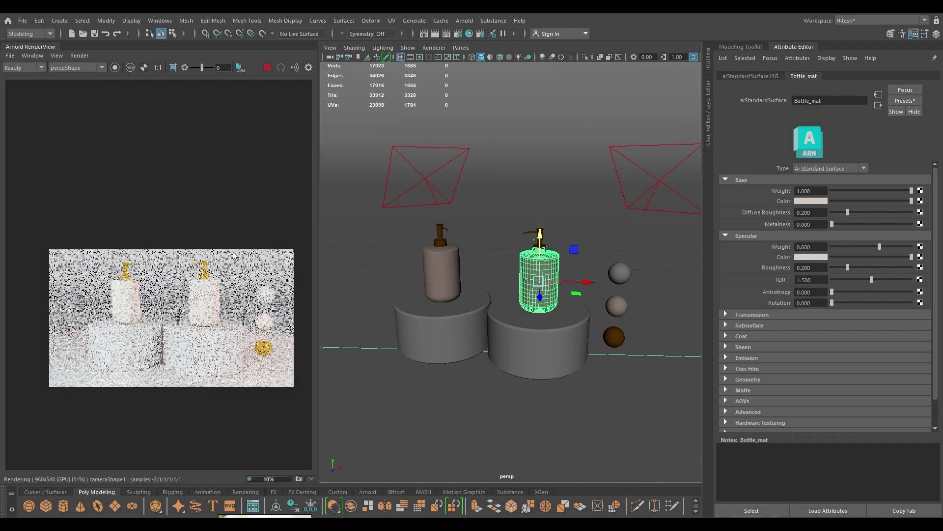
Undock the Arnold RenderView into a floating window over the viewport and frame the whole rendered image in it
scroll(245, 303, "up", 2)
scroll(246, 303, "down", 1)
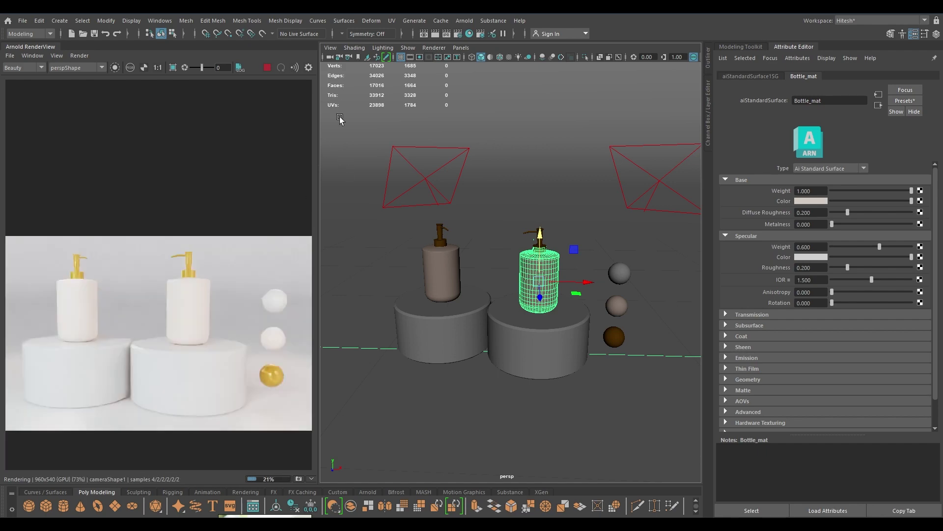
key("space")
left_click_drag(423, 119, 417, 59)
left_click_drag(19, 48, 257, 70)
scroll(415, 243, "up", 1)
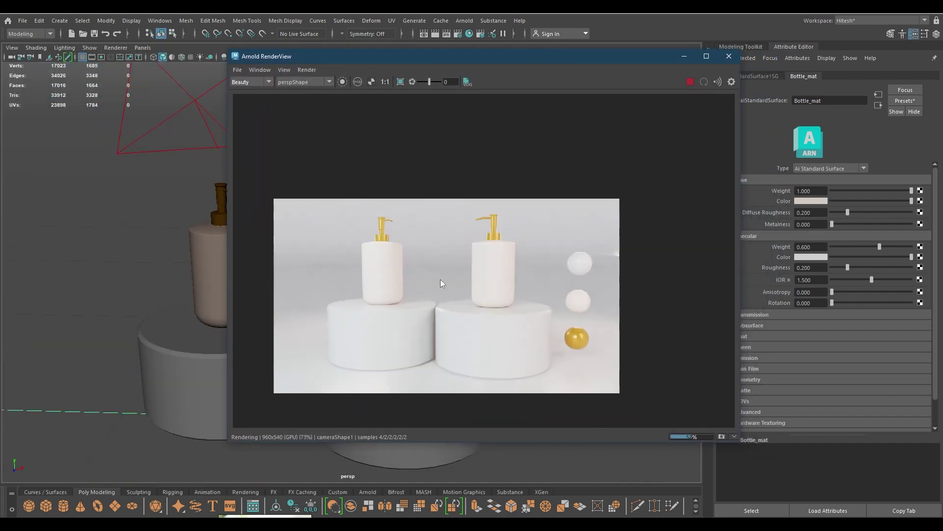
middle_click_drag(536, 264, 551, 228)
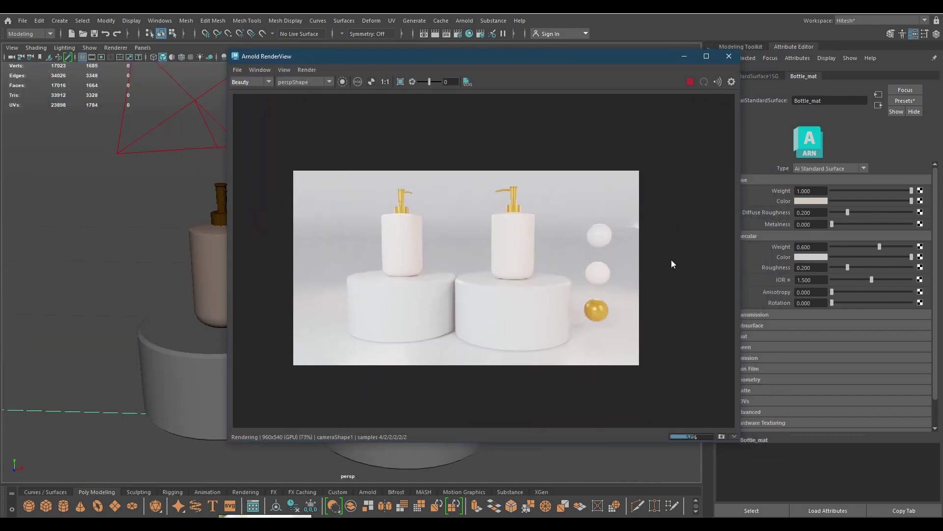
Stop the render, set the image size preset to HD_1080 in Render Settings, and review the Arnold camera sampling
left_click(689, 82)
left_click_drag(585, 57, 555, 110)
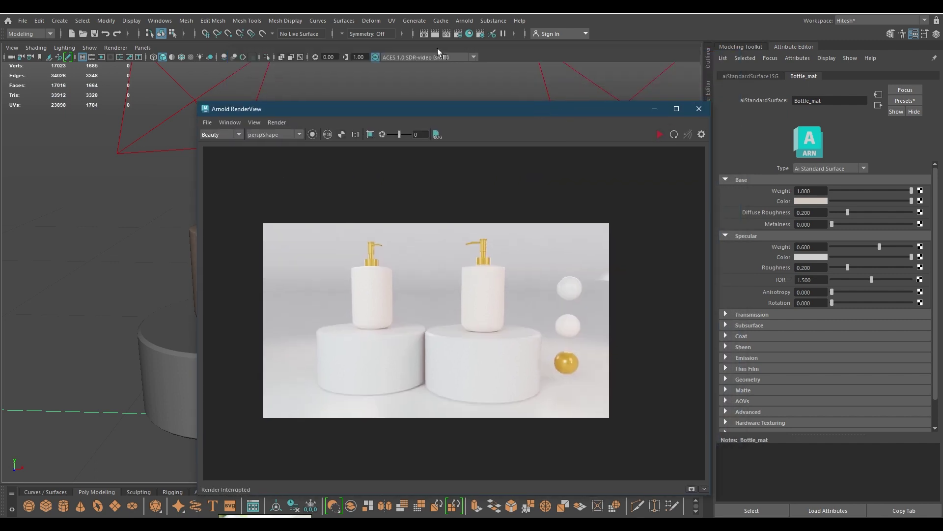
left_click(459, 34)
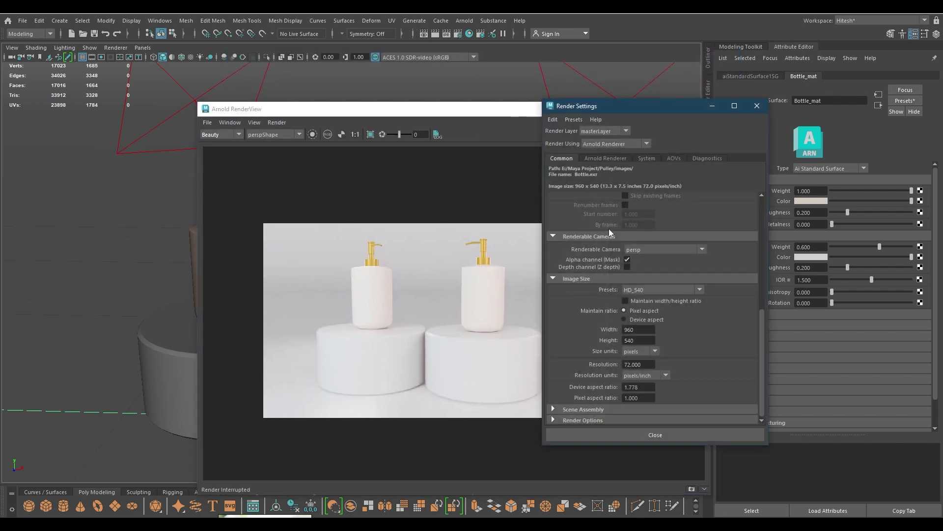
scroll(642, 267, "down", 1)
left_click(639, 286)
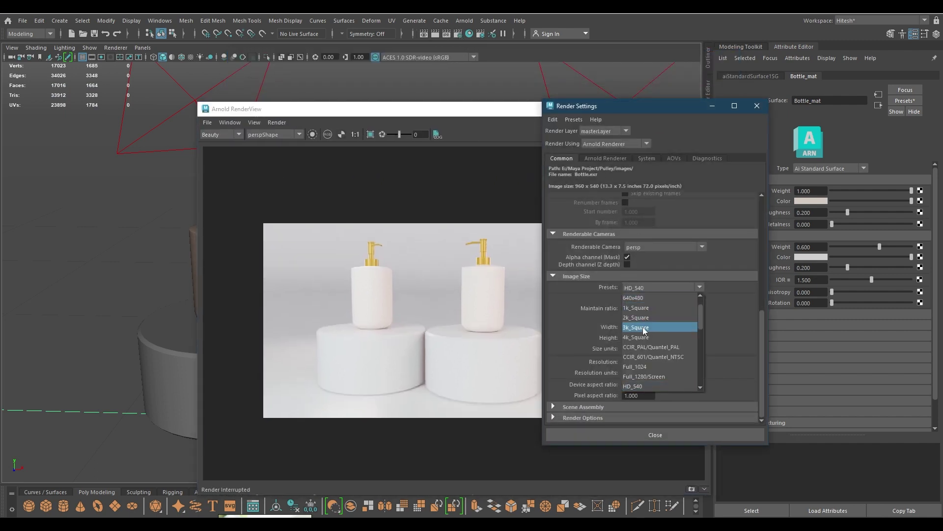
left_click(644, 376)
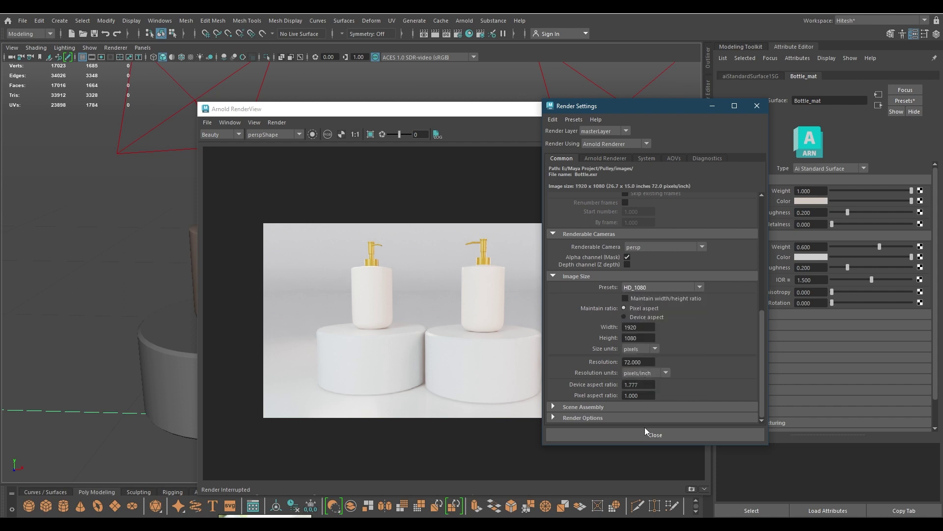
left_click(602, 158)
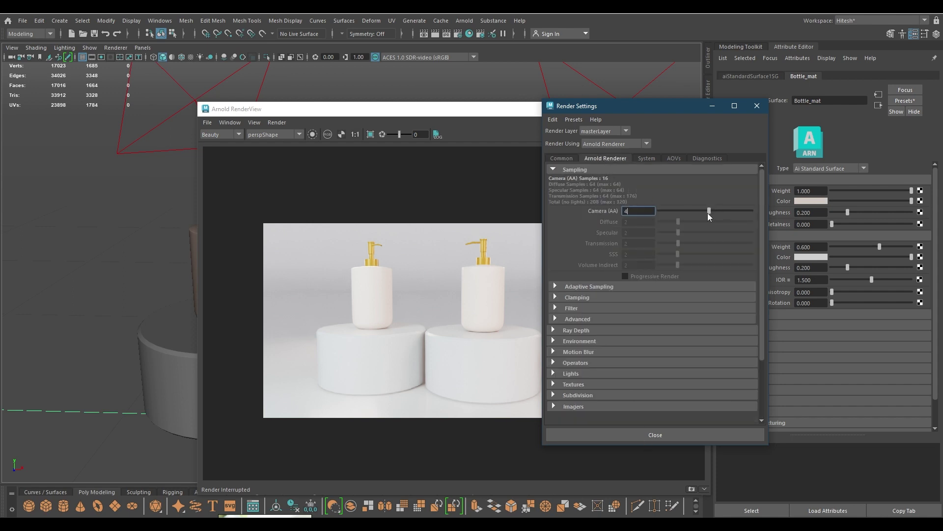
left_click(653, 433)
Move the floating render window higher over the viewport and restart the Arnold render
left_click_drag(508, 112, 478, 41)
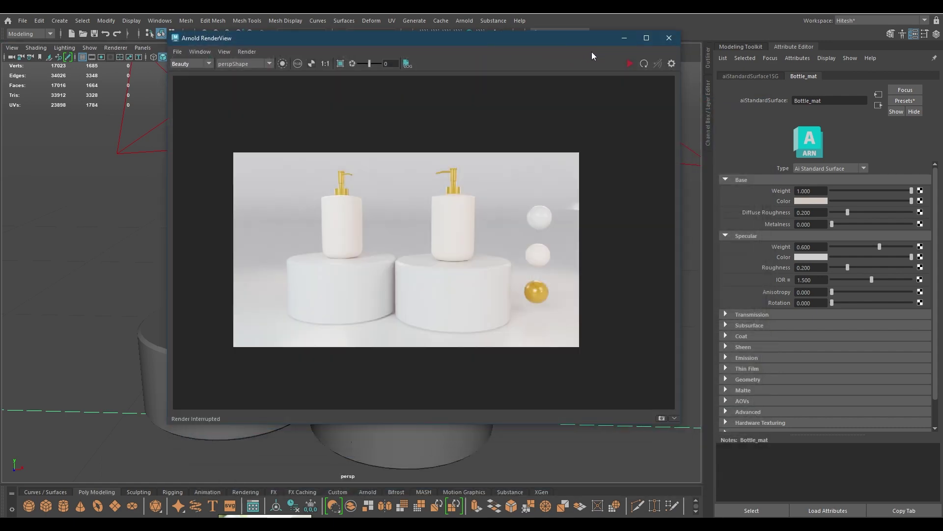
left_click(634, 63)
left_click(644, 218)
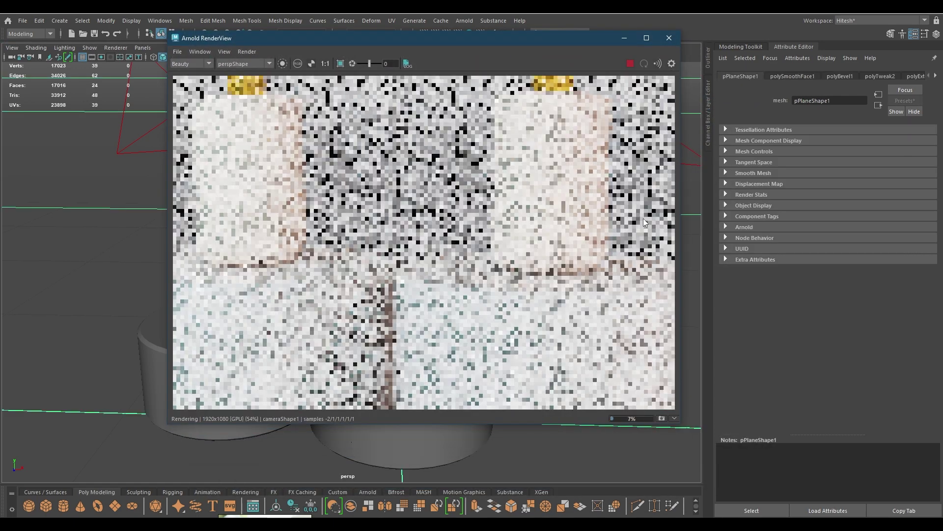